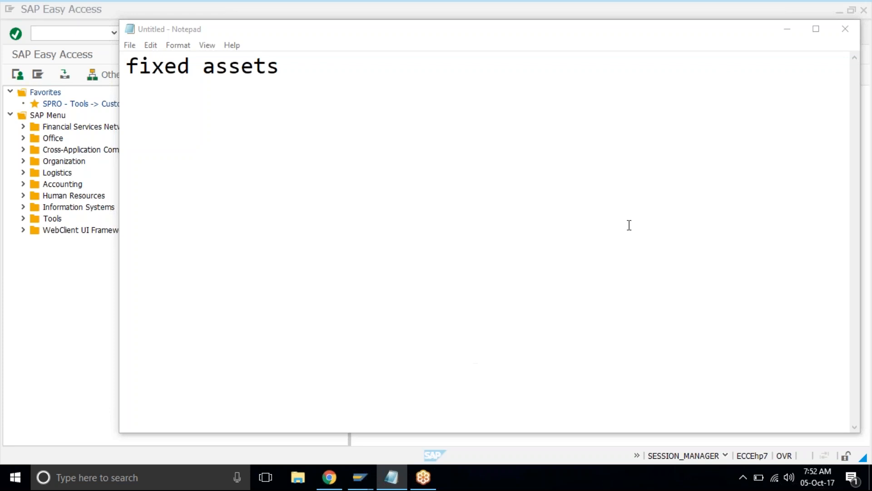
Step: Add the example line "land furniture vehicles etc" directly below the "fixed assets" heading
{"action": "left_click", "coordinate": [849, 31]}
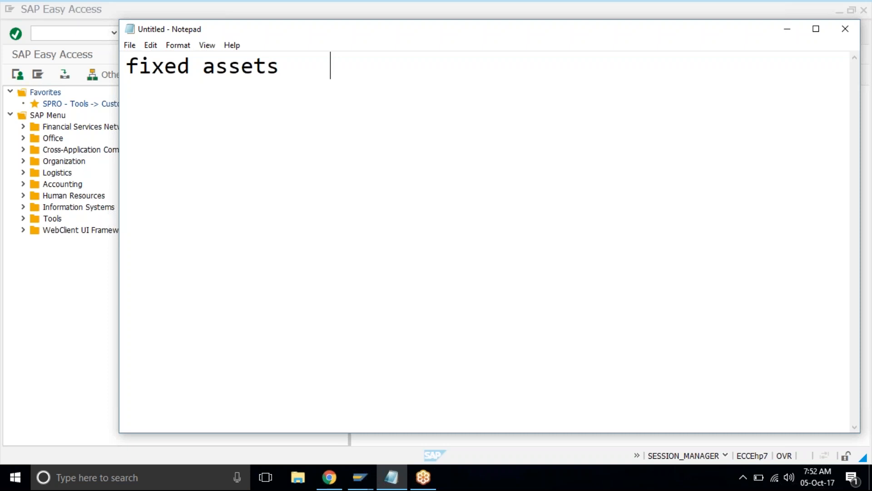
{"action": "key", "text": "Return"}
{"action": "type", "text": "land furnitu"}
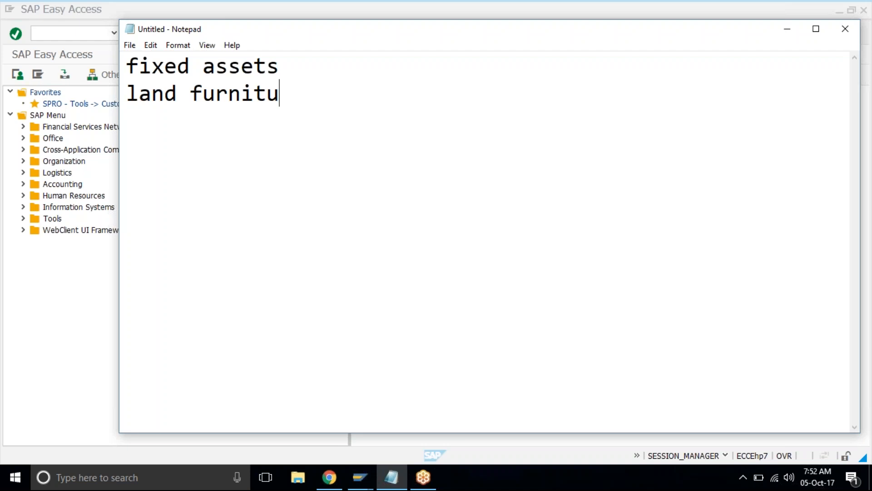
{"action": "type", "text": "re  vehicles etc"}
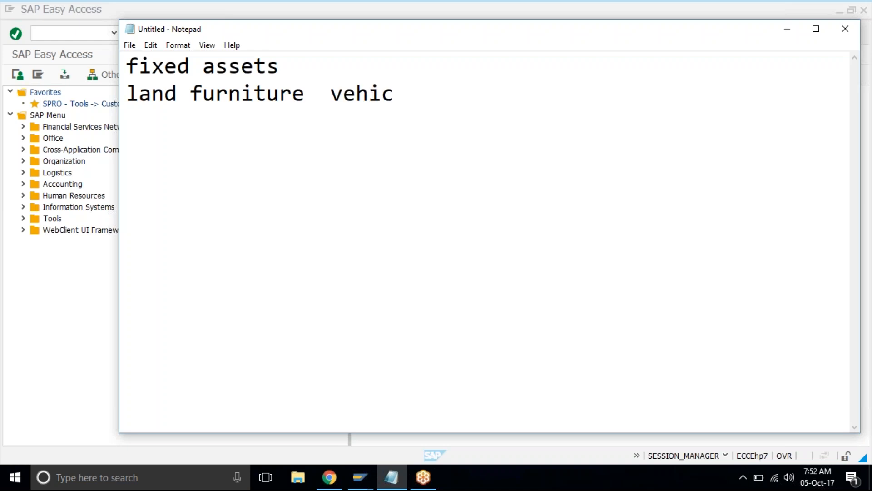
{"action": "key", "text": "Return"}
{"action": "key", "text": "Return"}
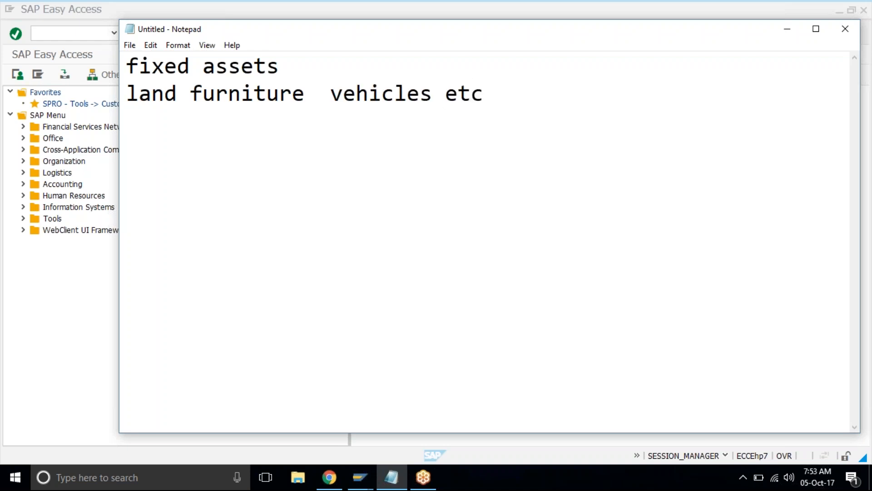
Step: Delete the examples line and write "depreciation" with the tabbed explanation "loss in value" below the heading
{"action": "key", "text": "BackSpace"}
{"action": "key", "text": "shift+Up"}
{"action": "key", "text": "BackSpace"}
{"action": "key", "text": "Return"}
{"action": "type", "text": "depreci"}
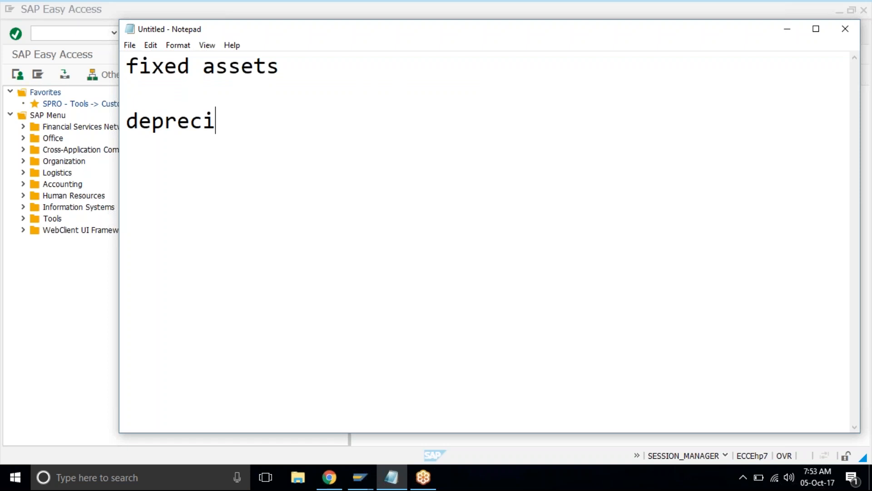
{"action": "type", "text": "ati"}
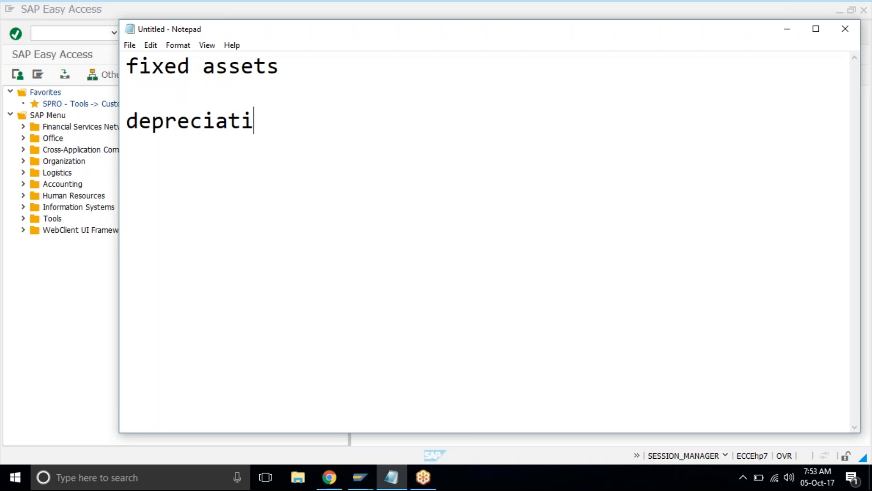
{"action": "type", "text": "on"}
{"action": "key", "text": "Tab"}
{"action": "type", "text": "loss in v"}
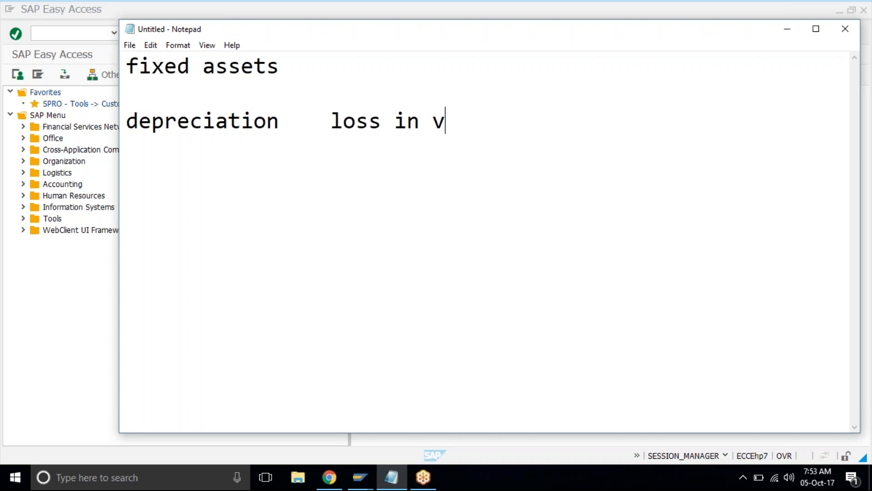
{"action": "type", "text": "alue"}
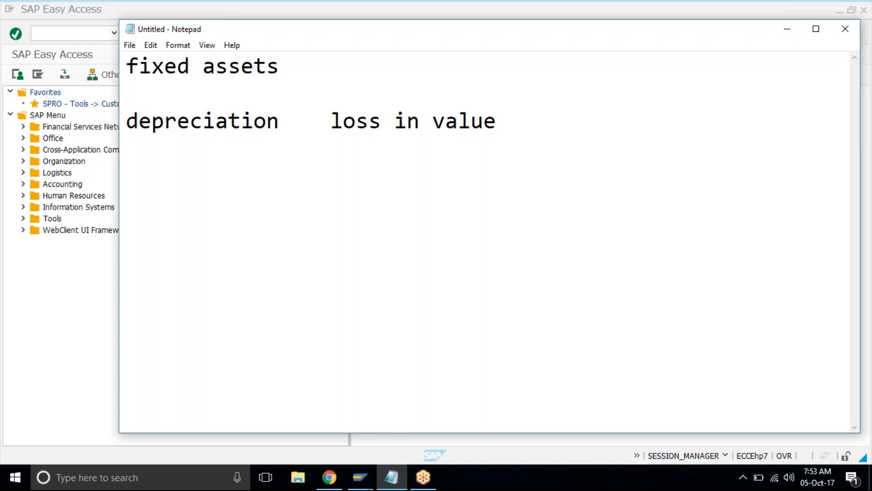
Step: Add the line "percentage rate" below the depreciation note, separated by an empty line
{"action": "key", "text": "Return"}
{"action": "key", "text": "Return"}
{"action": "type", "text": "pe"}
{"action": "type", "text": "rc"}
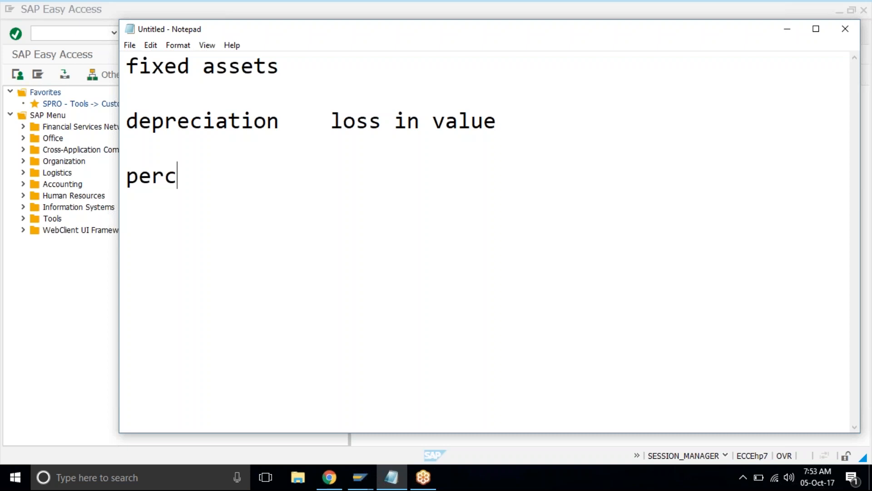
{"action": "type", "text": "e"}
{"action": "type", "text": "ntage rate"}
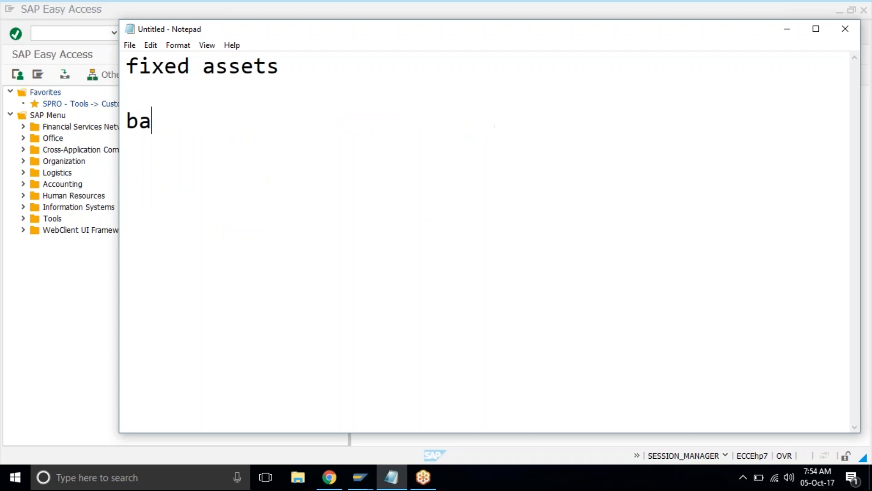
Step: Complete the line below "fixed assets" as "basic( chart of depreciation)" followed by a tab and "book depreciation"
{"action": "type", "text": "sic( "}
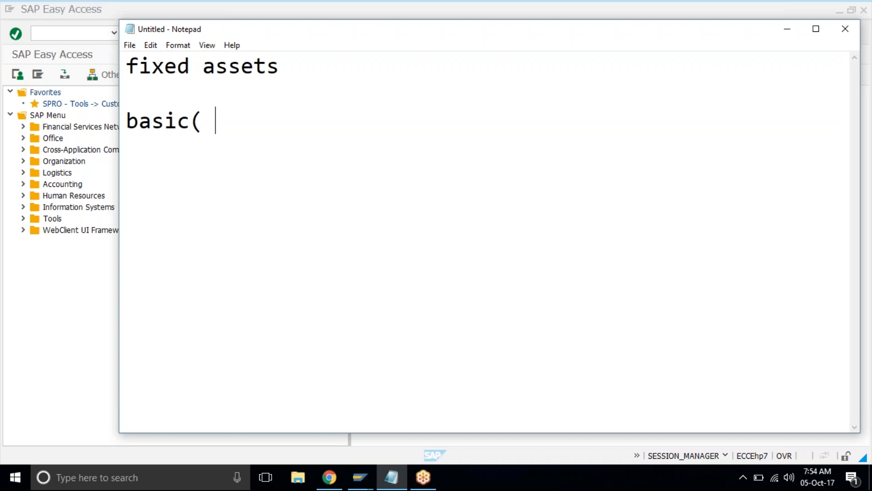
{"action": "type", "text": "chart of depr"}
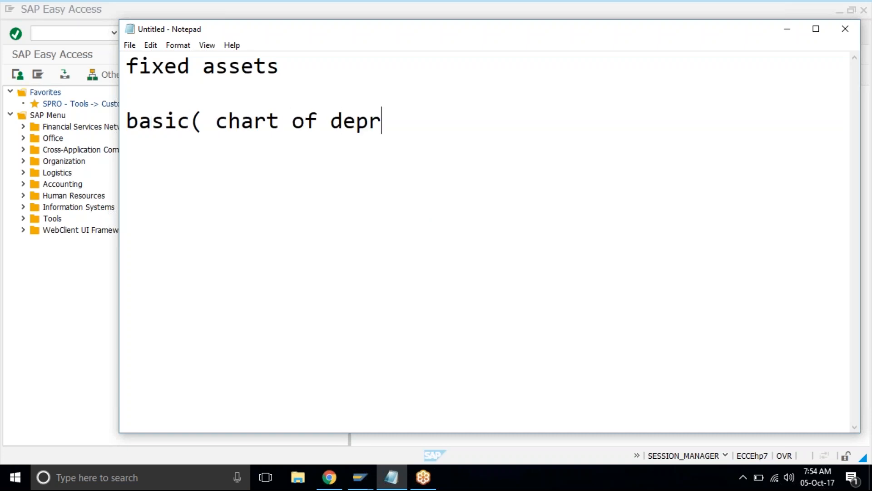
{"action": "type", "text": "eciation)"}
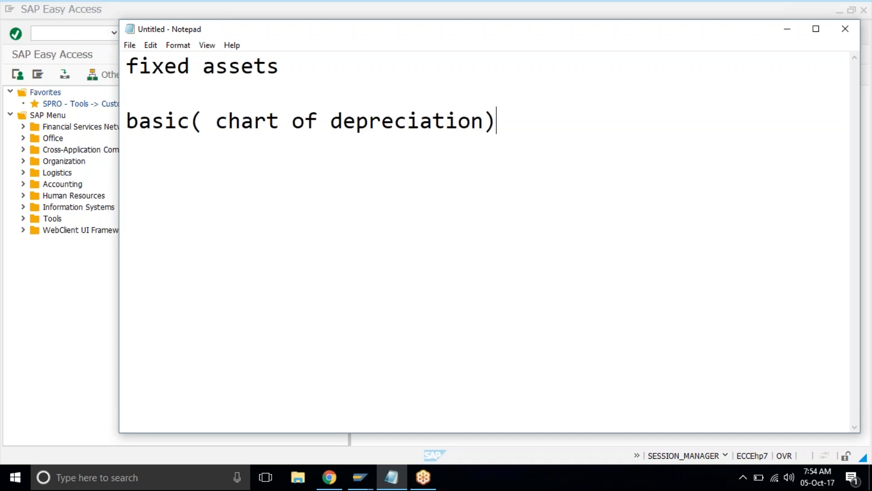
{"action": "key", "text": "Tab"}
{"action": "type", "text": "book depreciat"}
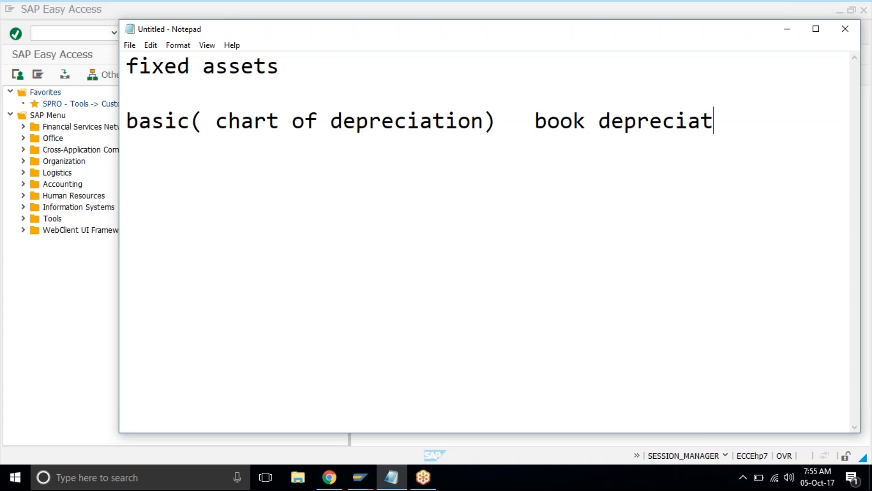
{"action": "type", "text": "ion"}
Step: Add the entry "asset class" below the chart of depreciation line, separated by an empty line
{"action": "key", "text": "Return"}
{"action": "key", "text": "Return"}
{"action": "type", "text": "as"}
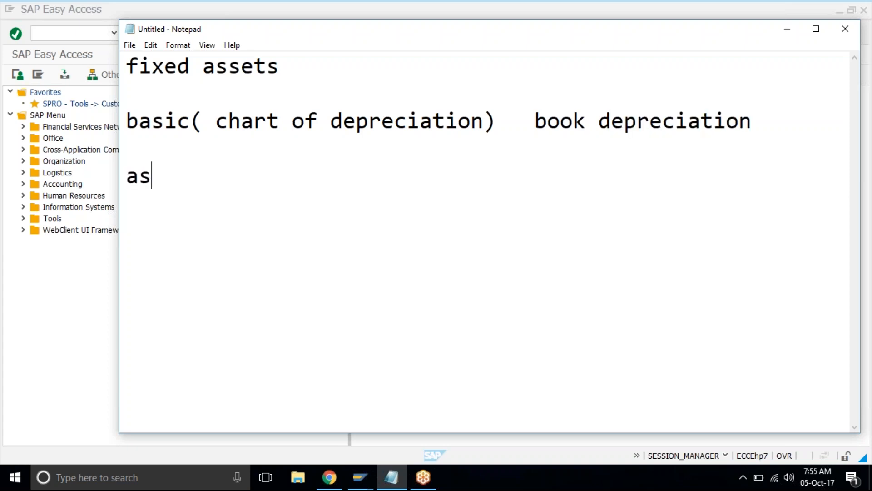
{"action": "type", "text": "sest"}
{"action": "key", "text": "BackSpace"}
{"action": "key", "text": "BackSpace"}
{"action": "key", "text": "BackSpace"}
{"action": "type", "text": "t class"}
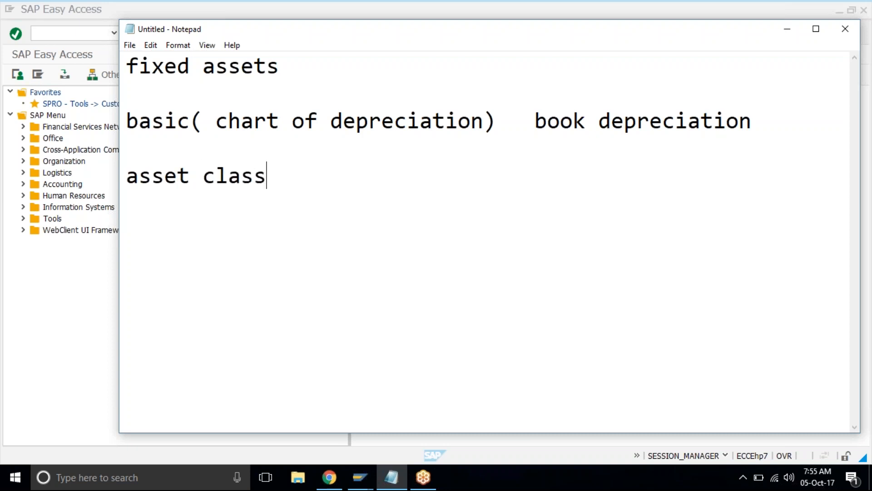
Step: Append "(vehicles/land & building etc)" to the asset class entry
{"action": "key", "text": "Return"}
{"action": "key", "text": "Tab"}
{"action": "left_click", "coordinate": [362, 175]}
{"action": "type", "text": "(vehicles/"}
{"action": "type", "text": "lan"}
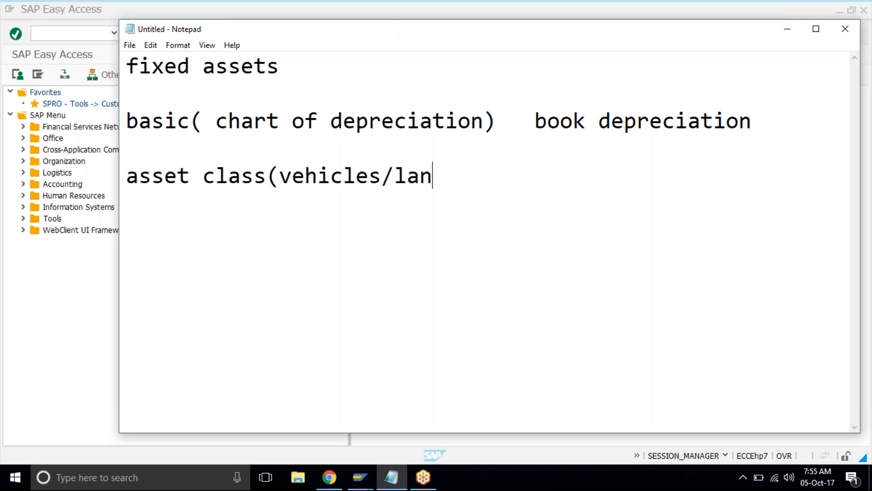
{"action": "type", "text": "d & b"}
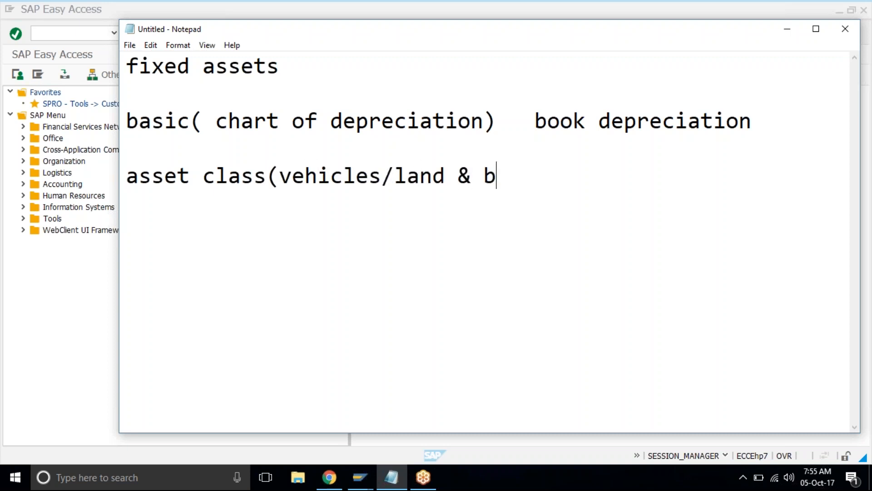
{"action": "type", "text": "uilding etc)"}
Step: Add the indented sub-item "acct determination(connectivity with gl)" under the asset class entry
{"action": "key", "text": "Return"}
{"action": "key", "text": "Tab"}
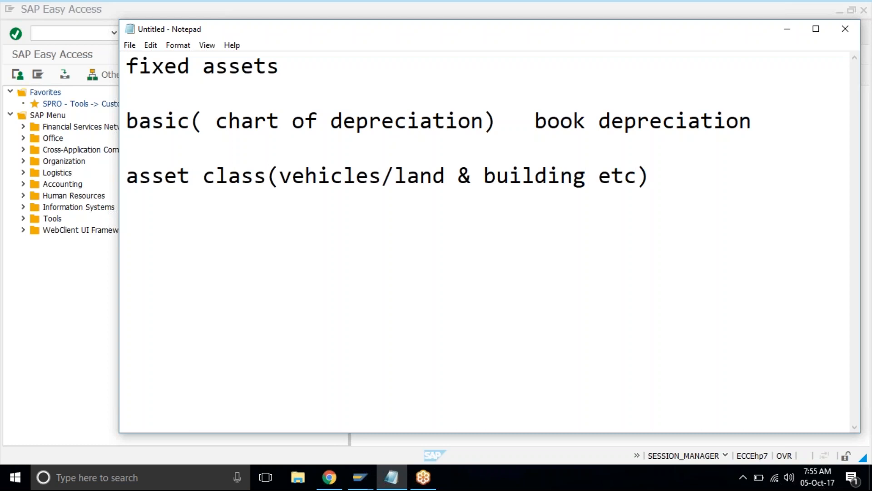
{"action": "type", "text": "acct determination("}
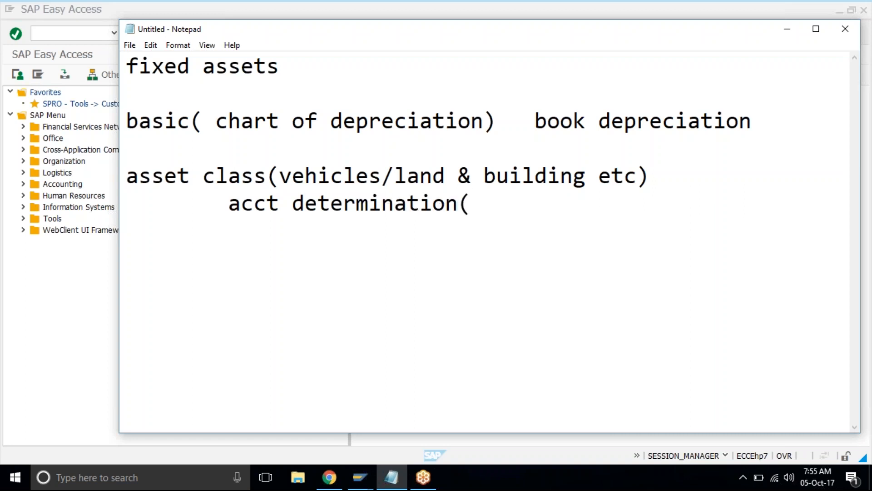
{"action": "key", "text": "BackSpace"}
{"action": "type", "text": "connect"}
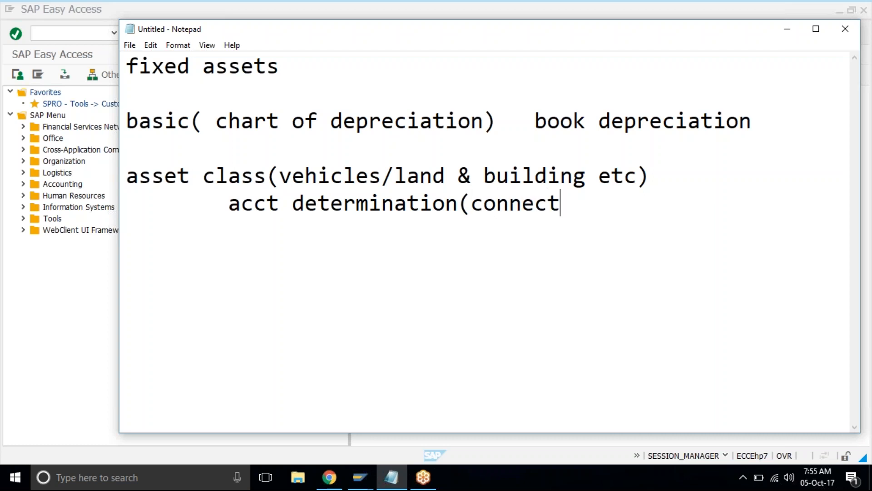
{"action": "type", "text": "ivity with gl)"}
Step: Add the indented sub-item "screen layout rule( field status)" below the account determination line
{"action": "key", "text": "Return"}
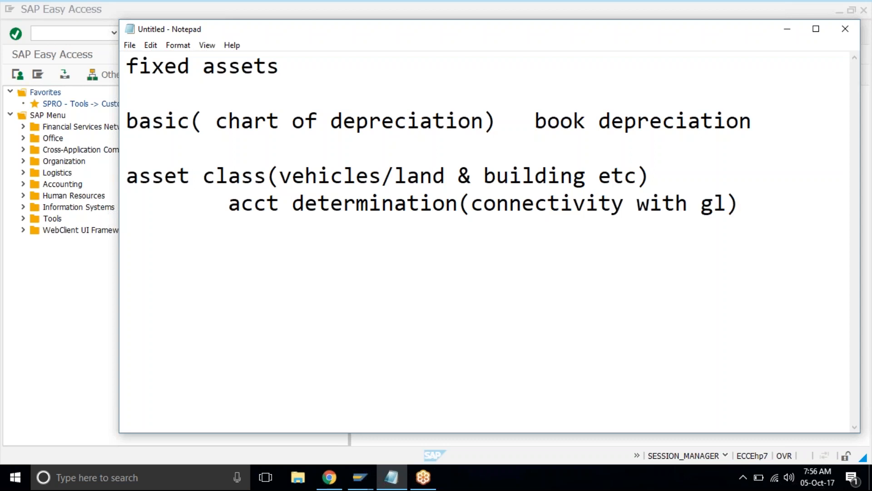
{"action": "key", "text": "Tab"}
{"action": "type", "text": "screen l"}
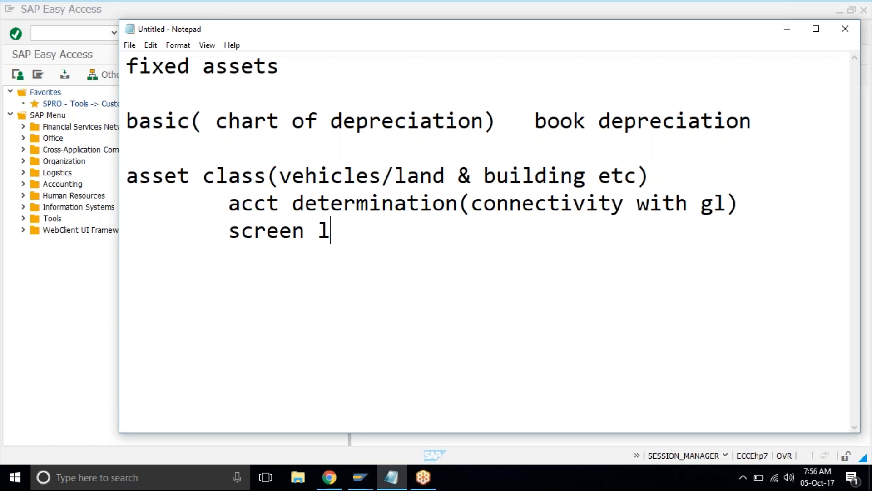
{"action": "type", "text": "ayout rule( "}
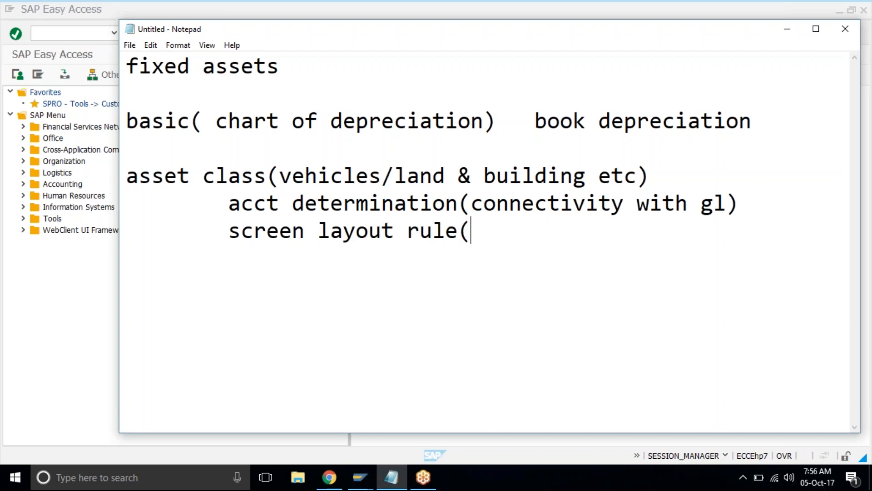
{"action": "type", "text": "fi"}
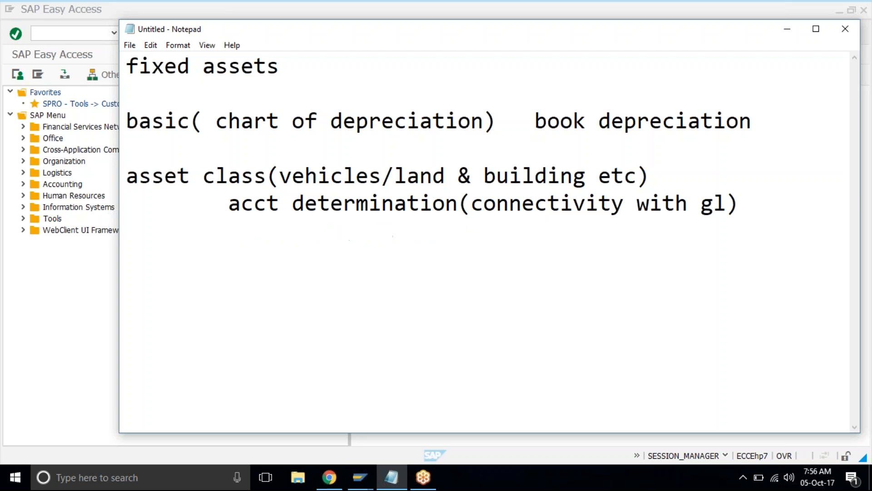
{"action": "type", "text": "eld"}
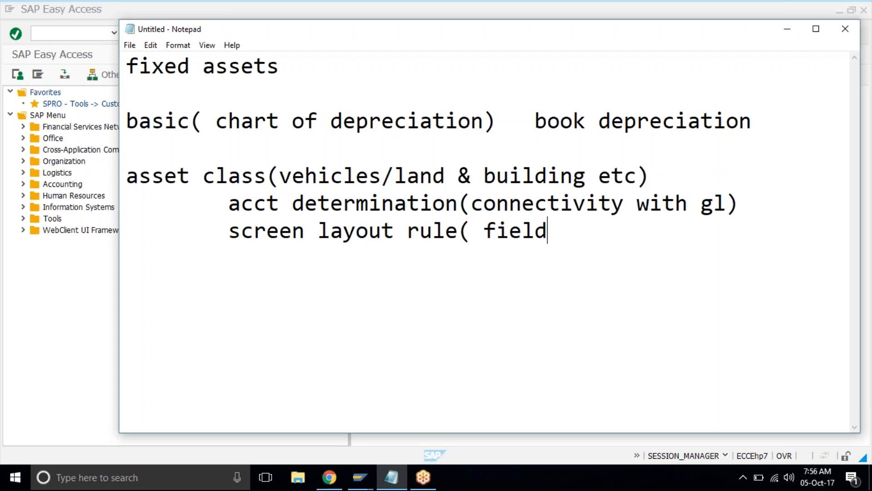
{"action": "type", "text": " status) \t"}
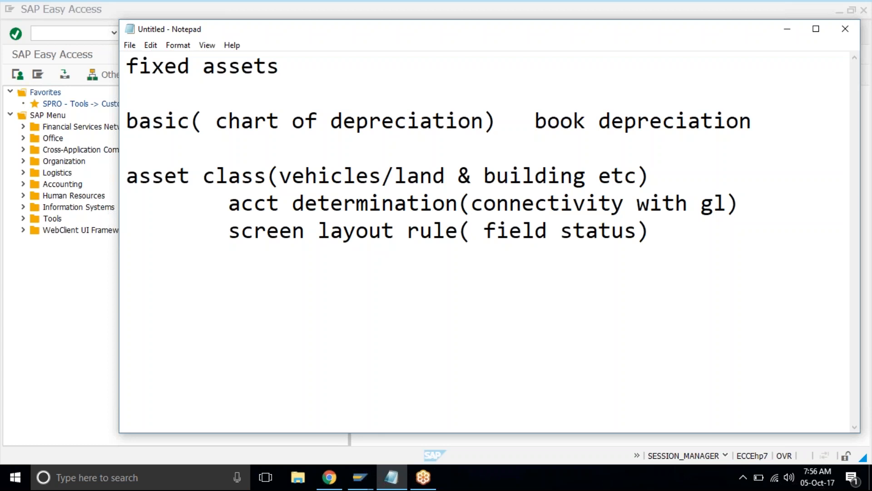
Step: Write "# range interval" as the third indented sub-item under asset class
{"action": "type", "text": "# range interva"}
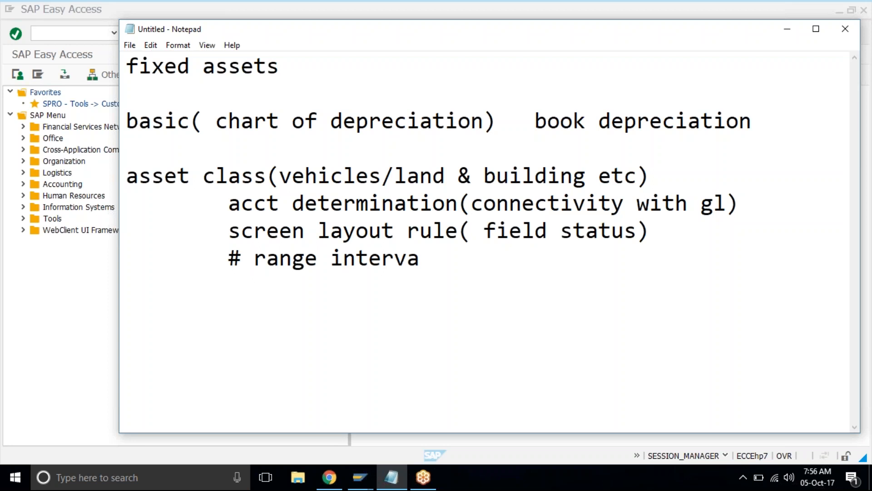
{"action": "key", "text": "Num_Lock"}
{"action": "type", "text": "l"}
{"action": "key", "text": "Num_Lock"}
Step: Start a new section titled "Depreciation methods" after an empty line
{"action": "key", "text": "Return"}
{"action": "key", "text": "Return"}
{"action": "type", "text": "Depreciation"}
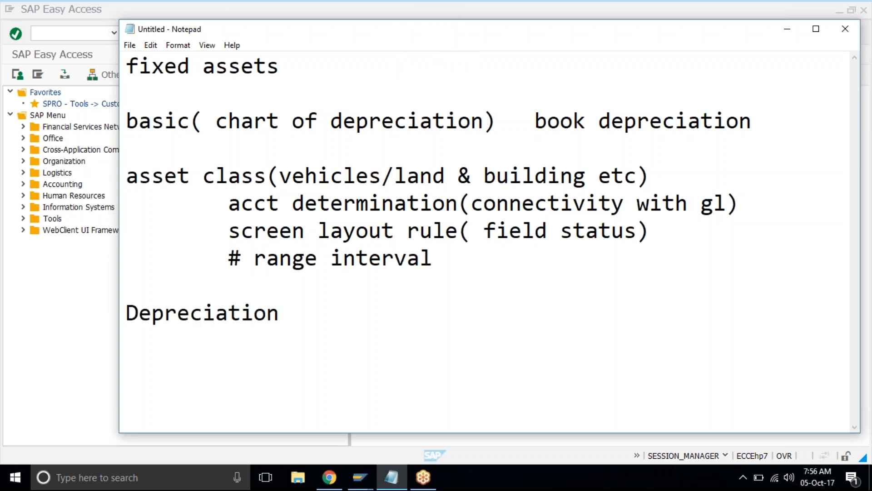
{"action": "type", "text": " methods"}
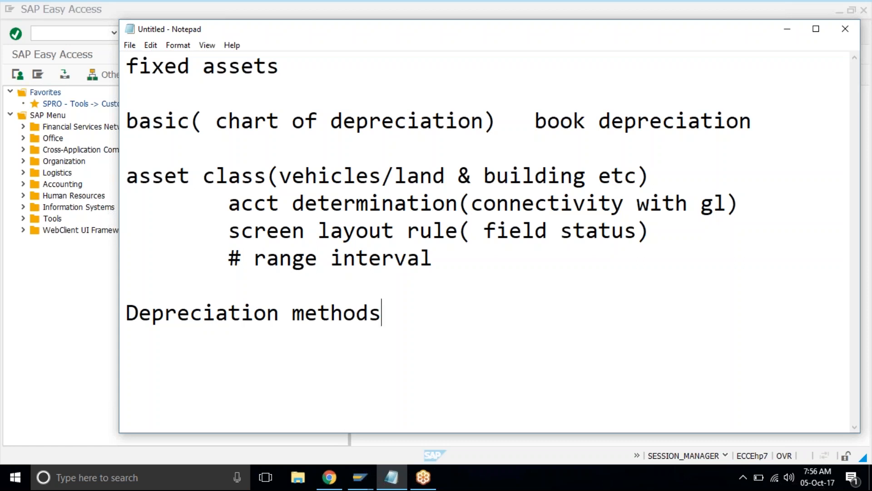
Step: List "base method" and "declining bal method" as indented sub-items under Depreciation methods
{"action": "key", "text": "Return"}
{"action": "key", "text": "Tab"}
{"action": "type", "text": "base method"}
{"action": "key", "text": "Return"}
{"action": "type", "text": "declining bal metho"}
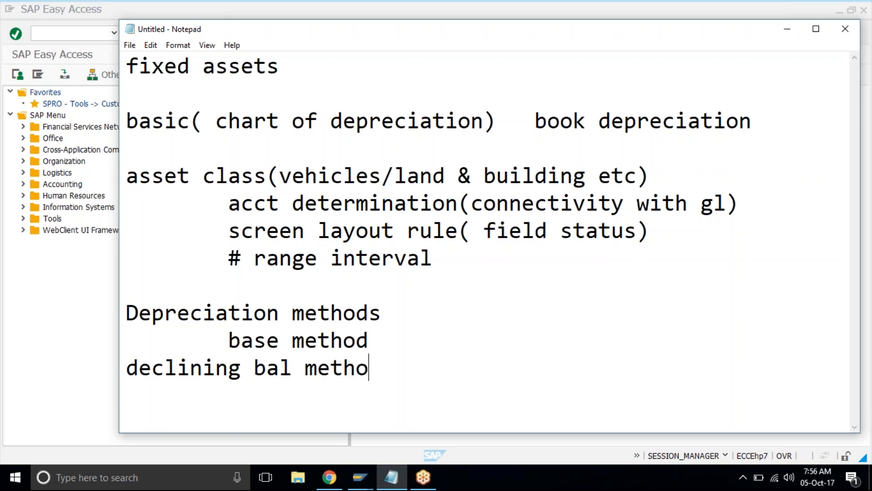
{"action": "type", "text": "d"}
{"action": "key", "text": "Return"}
{"action": "key", "text": "Up"}
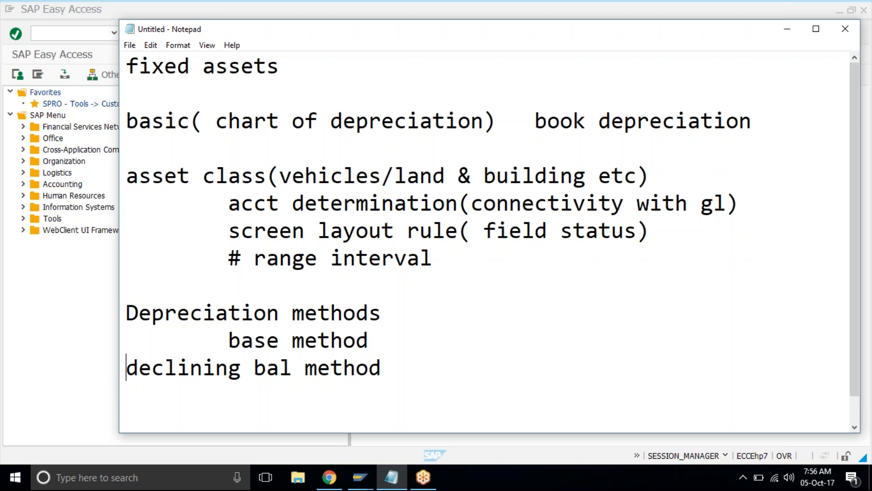
{"action": "key", "text": "Tab"}
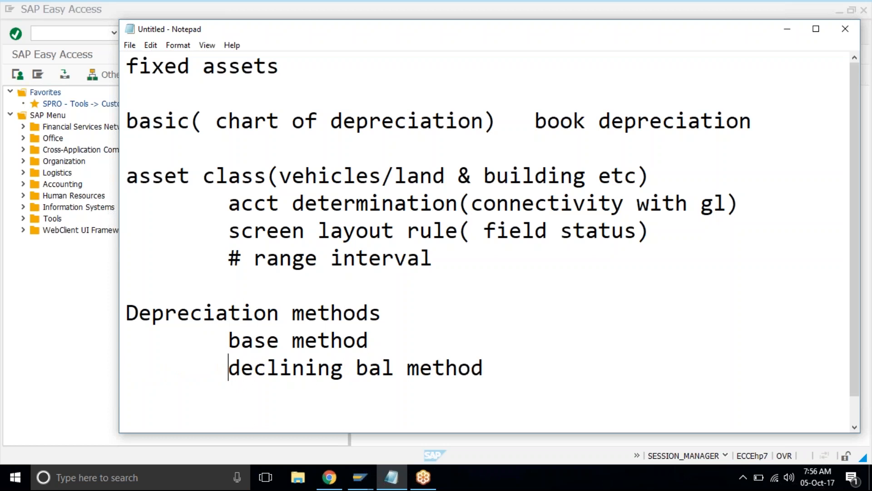
Step: Add the indented sub-item "multi level method" below the declining balance method
{"action": "key", "text": "End"}
{"action": "key", "text": "Return"}
{"action": "key", "text": "Tab"}
{"action": "type", "text": "mult"}
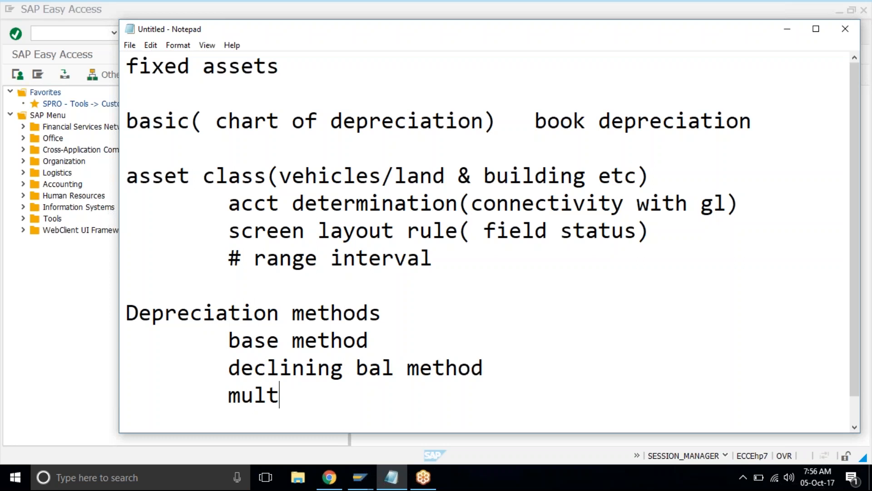
{"action": "type", "text": "i level method"}
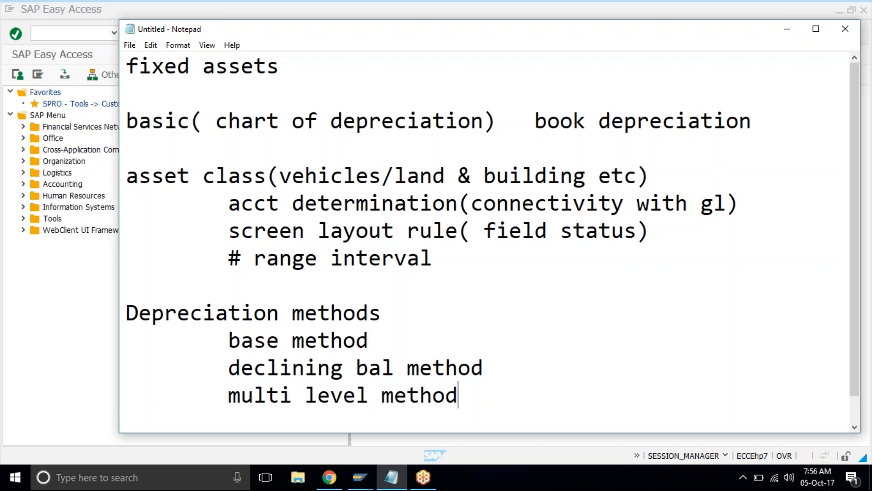
Step: Add the indented sub-items "period control method", "cut of value key" and "depreciation method" below the multi level method
{"action": "key", "text": "Return"}
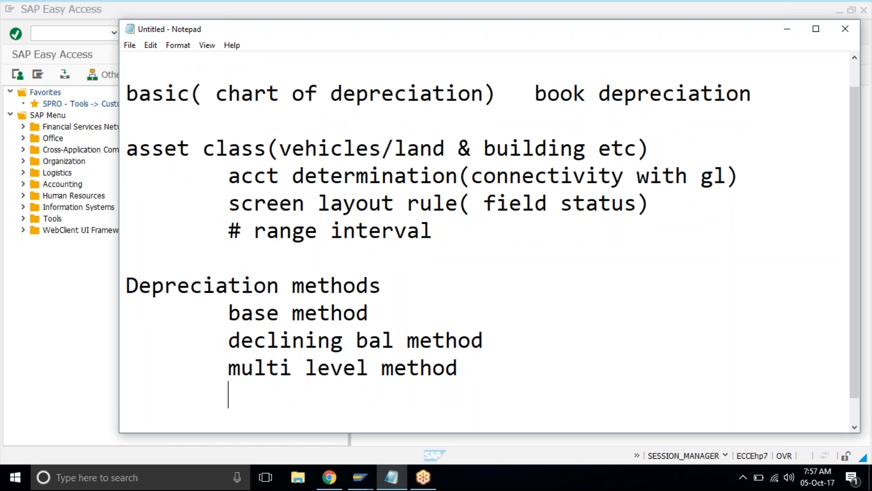
{"action": "key", "text": "alt+Tab"}
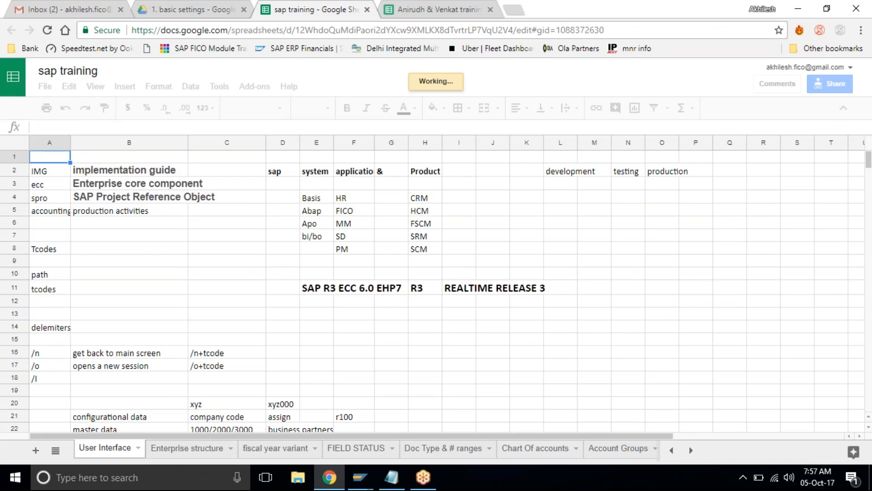
{"action": "key", "text": "alt+Tab"}
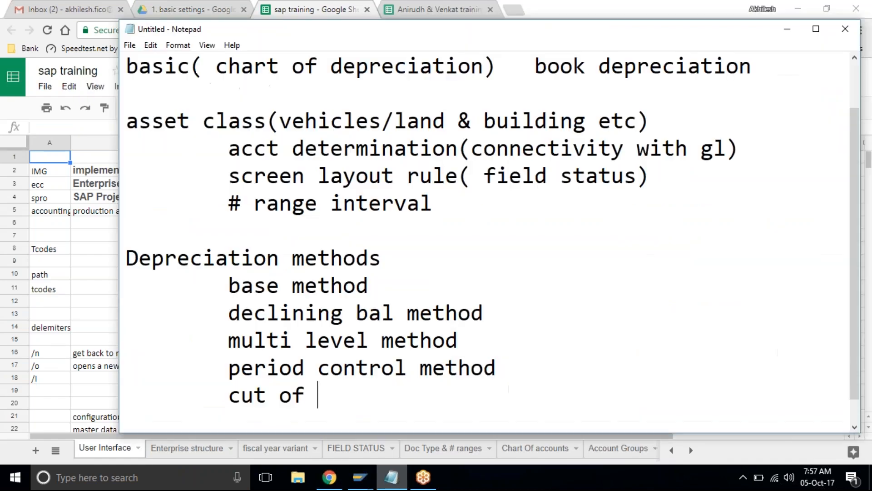
{"action": "type", "text": "value key"}
{"action": "key", "text": "Return"}
{"action": "key", "text": "Tab"}
{"action": "type", "text": "depreciation meth"}
{"action": "key", "text": "BackSpace"}
{"action": "type", "text": "thod"}
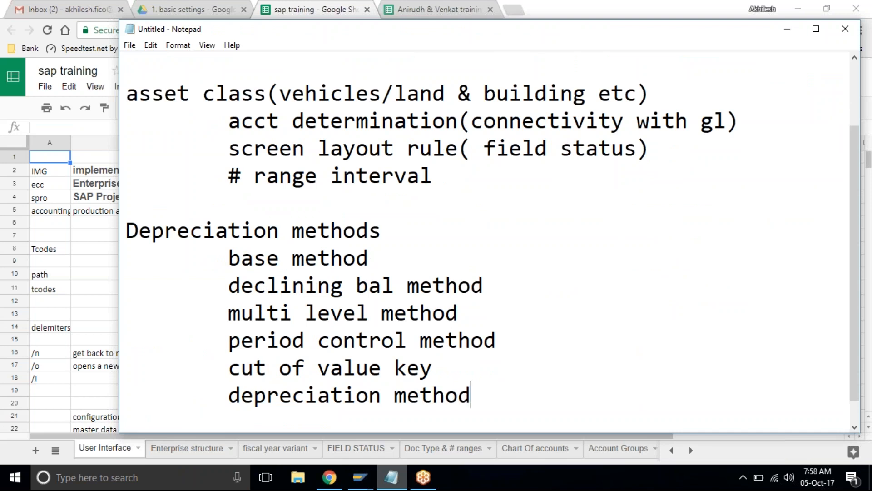
Step: After an empty line, add the unindented lines "asset creations" and "transaction" below the depreciation methods section
{"action": "key", "text": "Return"}
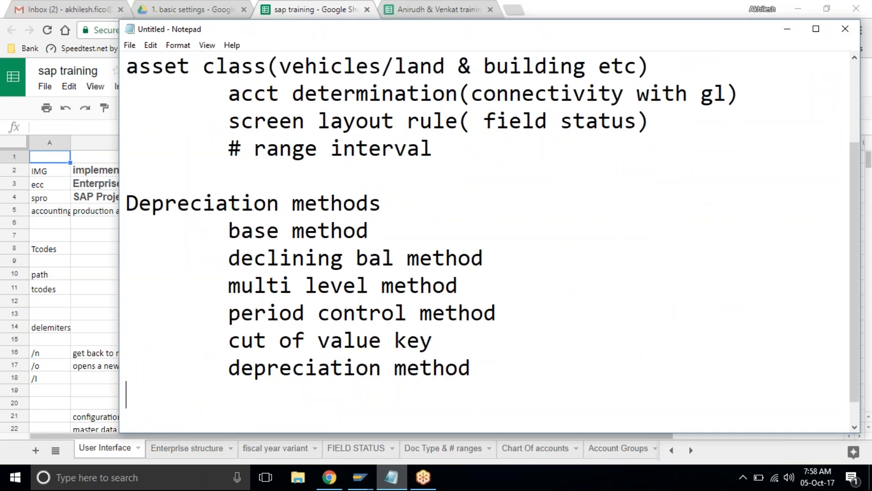
{"action": "key", "text": "Return"}
{"action": "left_click", "coordinate": [264, 368]}
{"action": "key", "text": "Return"}
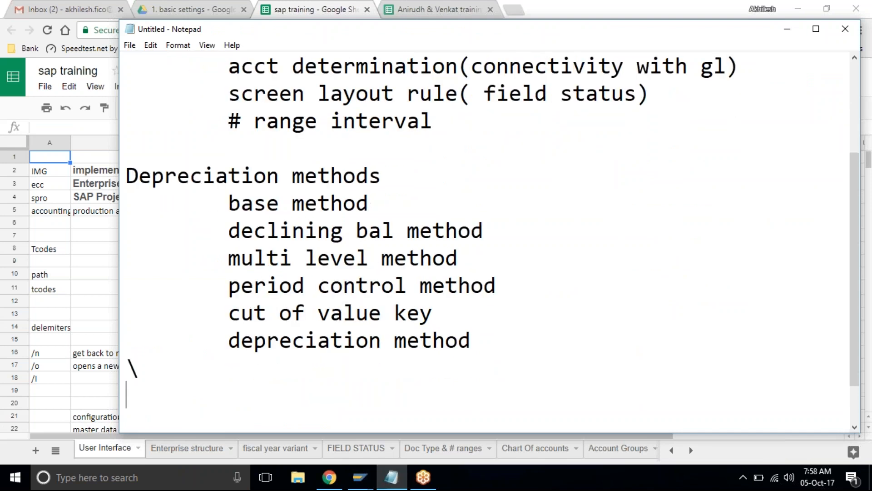
{"action": "type", "text": "asse"}
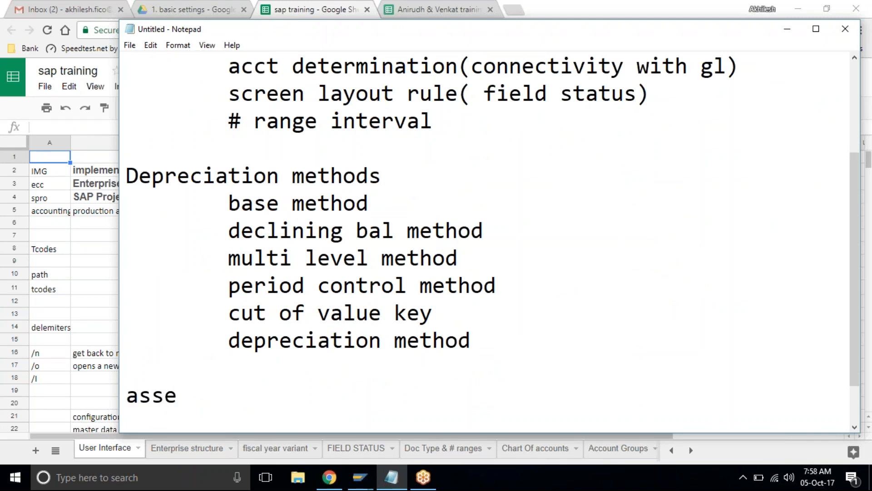
{"action": "type", "text": "t creations"}
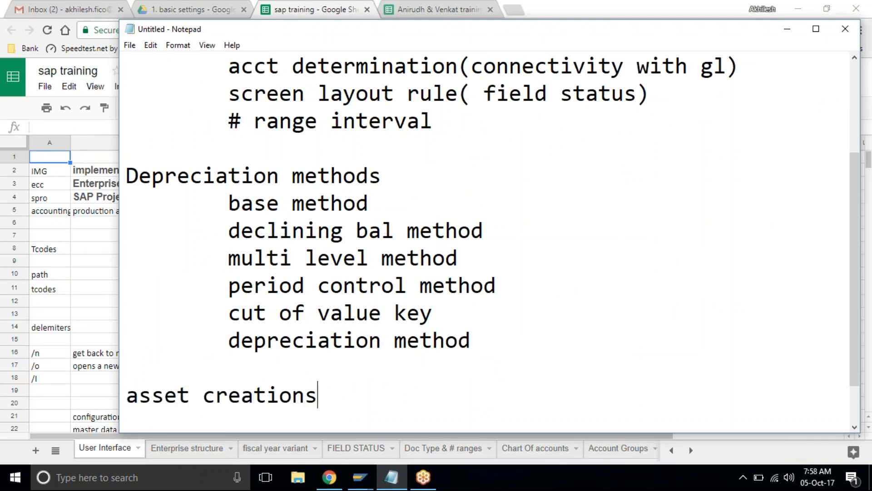
{"action": "key", "text": "Return"}
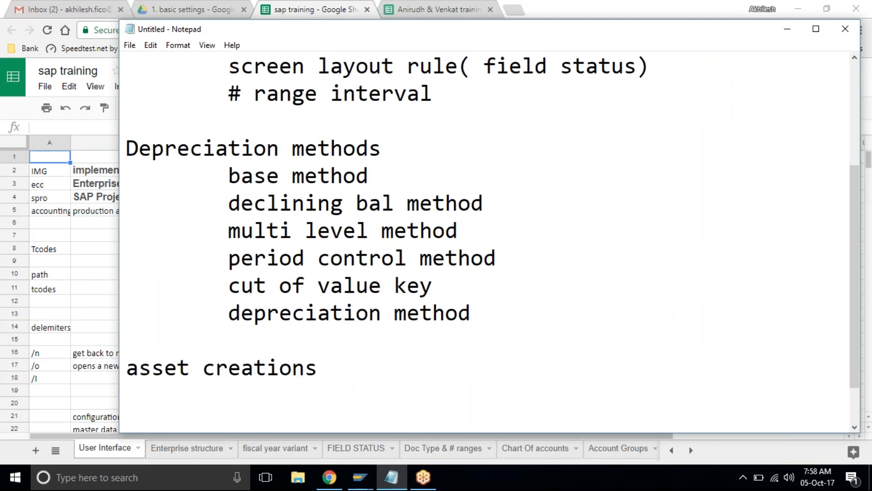
{"action": "type", "text": "transaction"}
{"action": "key", "text": "Return"}
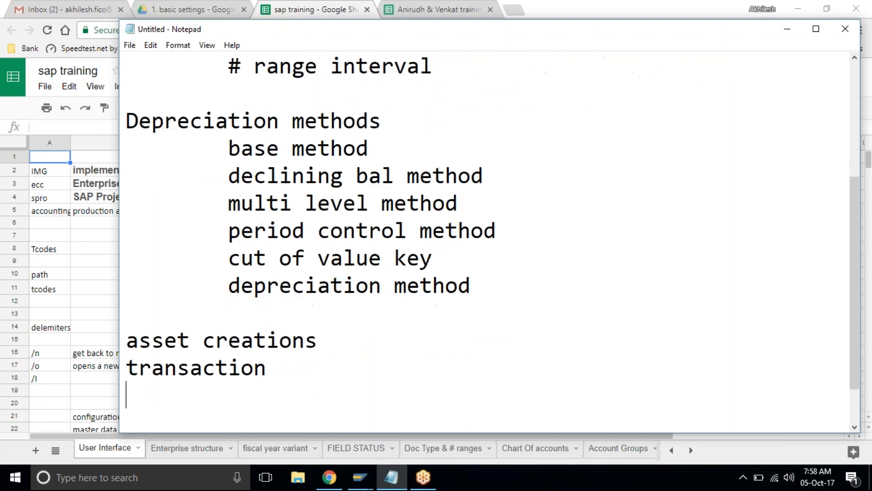
Step: Review the whole fixed assets outline, from the fixed assets heading down to the transaction line
{"action": "key", "text": "Up"}
{"action": "key", "text": "Up"}
{"action": "key", "text": "Up"}
{"action": "key", "text": "Up"}
{"action": "key", "text": "Up"}
{"action": "key", "text": "Up"}
{"action": "key", "text": "Up"}
{"action": "key", "text": "Up"}
{"action": "key", "text": "Up"}
{"action": "key", "text": "Up"}
{"action": "key", "text": "Up"}
{"action": "key", "text": "Up"}
{"action": "key", "text": "Up"}
{"action": "key", "text": "Up"}
{"action": "key", "text": "Up"}
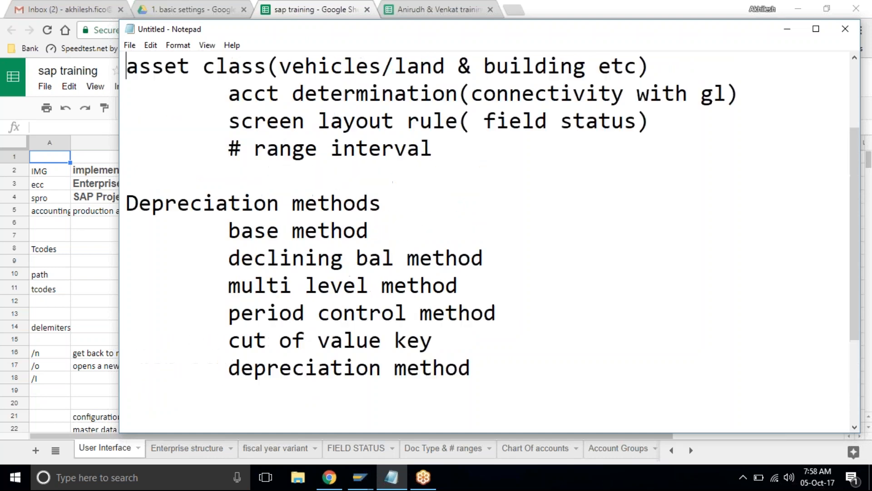
{"action": "key", "text": "Up"}
{"action": "key", "text": "Up"}
{"action": "key", "text": "Up"}
{"action": "key", "text": "Up"}
{"action": "key", "text": "Down"}
{"action": "key", "text": "Down"}
{"action": "key", "text": "Down"}
{"action": "key", "text": "Down"}
{"action": "key", "text": "Down"}
{"action": "key", "text": "Down"}
{"action": "key", "text": "Down"}
{"action": "key", "text": "Down"}
{"action": "key", "text": "Down"}
{"action": "key", "text": "Down"}
{"action": "key", "text": "Down"}
{"action": "key", "text": "Down"}
{"action": "key", "text": "Down"}
{"action": "key", "text": "Down"}
{"action": "key", "text": "Down"}
{"action": "key", "text": "Down"}
{"action": "key", "text": "Down"}
{"action": "key", "text": "Down"}
{"action": "key", "text": "Down"}
{"action": "key", "text": "Down"}
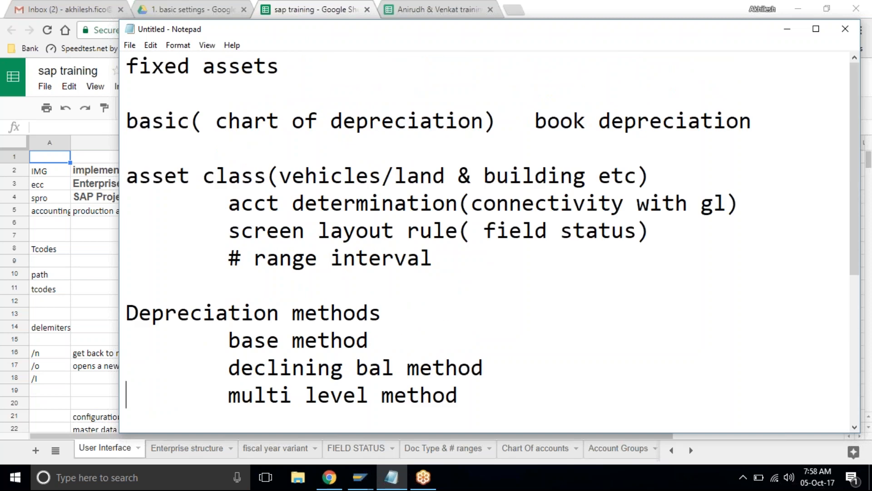
{"action": "key", "text": "Up"}
{"action": "key", "text": "Up"}
{"action": "key", "text": "Up"}
{"action": "key", "text": "Up"}
{"action": "key", "text": "Up"}
{"action": "key", "text": "Up"}
{"action": "key", "text": "Up"}
{"action": "key", "text": "Up"}
{"action": "key", "text": "Up"}
{"action": "key", "text": "Up"}
{"action": "key", "text": "Up"}
{"action": "key", "text": "Up"}
{"action": "key", "text": "Up"}
{"action": "key", "text": "Up"}
{"action": "key", "text": "Up"}
{"action": "key", "text": "Up"}
{"action": "key", "text": "Up"}
{"action": "key", "text": "Up"}
{"action": "key", "text": "Up"}
{"action": "key", "text": "Up"}
Step: Switch to SAP Easy Access, start SPRO from the favorites and display the SAP Reference IMG
{"action": "left_click", "coordinate": [798, 9]}
{"action": "left_click", "coordinate": [302, 7]}
{"action": "double_click", "coordinate": [191, 105]}
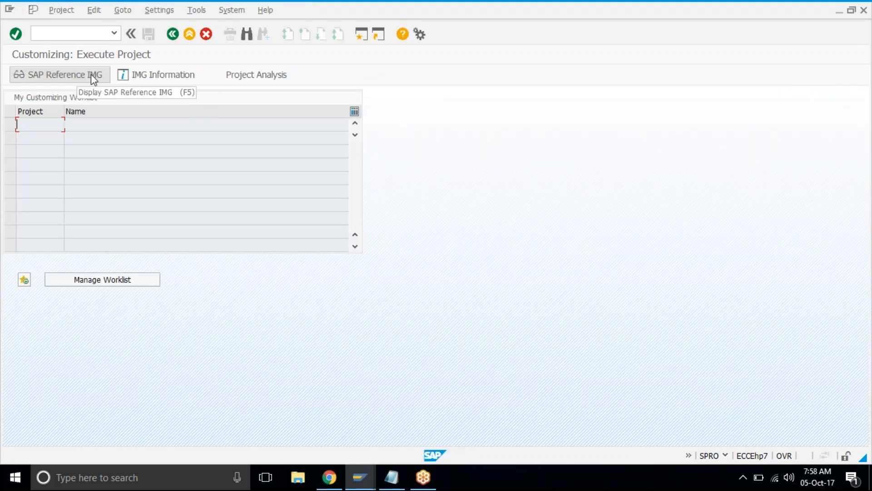
{"action": "left_click", "coordinate": [97, 72]}
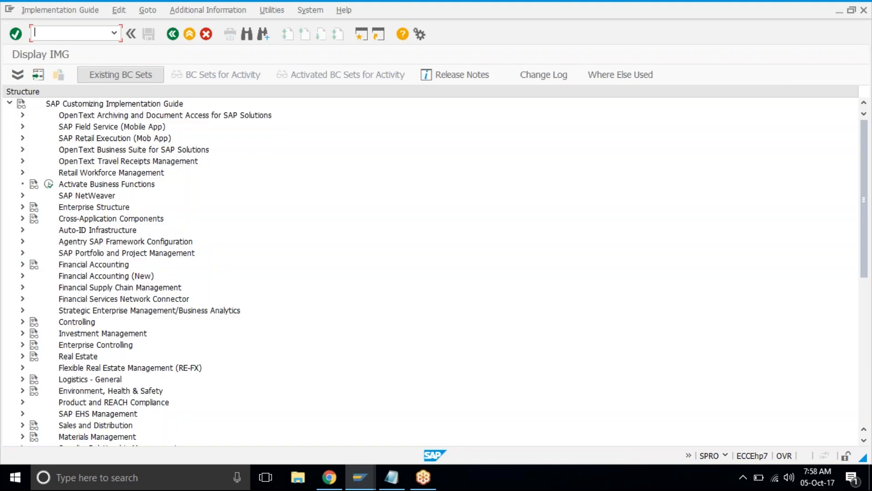
Step: Expand Financial Accounting (New), Asset Accounting, Asset Accounting (Lean Implementation) and its Organizational Structures in the IMG
{"action": "double_click", "coordinate": [80, 276]}
{"action": "left_click", "coordinate": [90, 358]}
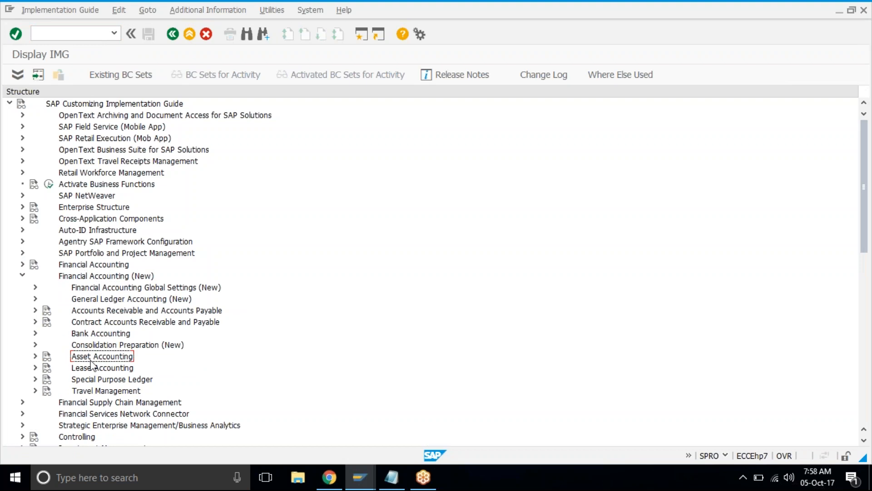
{"action": "left_click", "coordinate": [90, 278], "text": "ctrl"}
{"action": "left_click", "coordinate": [35, 356]}
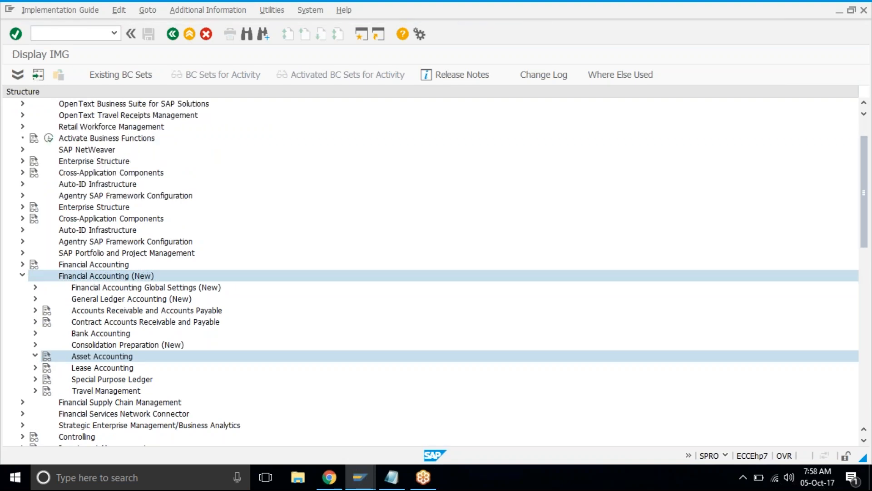
{"action": "left_click", "coordinate": [48, 322]}
{"action": "left_click", "coordinate": [134, 324]}
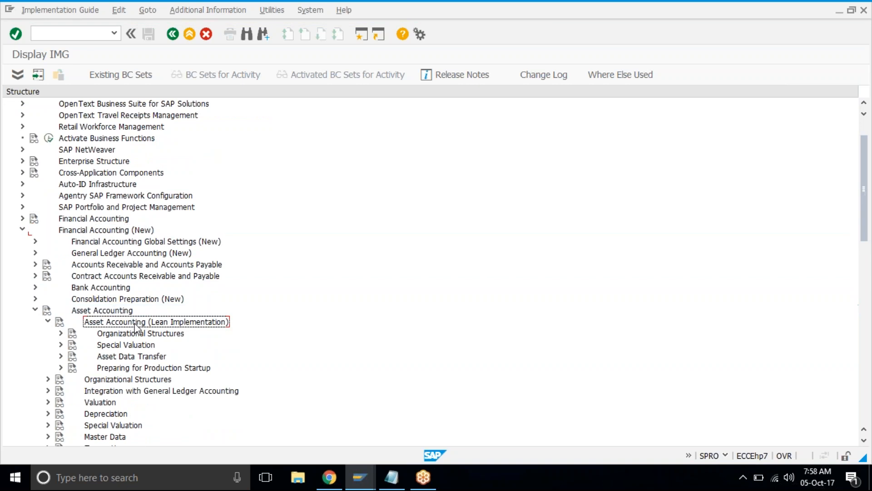
{"action": "left_click", "coordinate": [60, 334]}
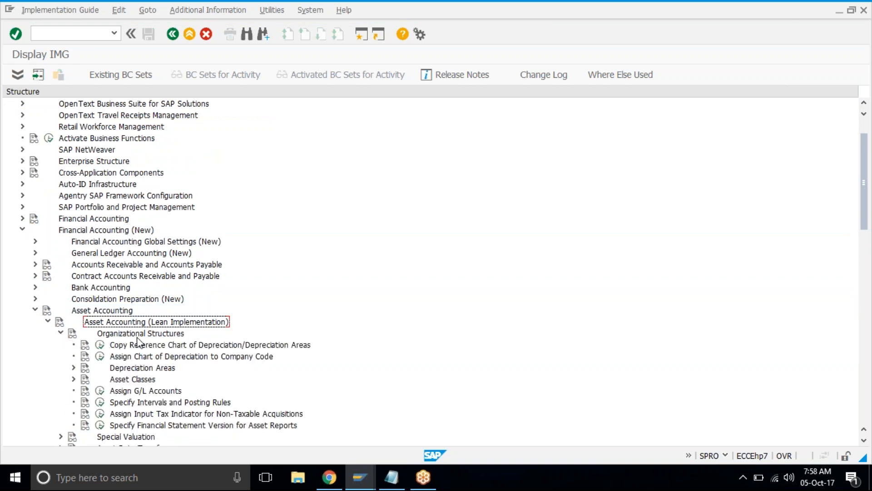
Step: Highlight the Asset Accounting path and execute Copy Reference Chart of Depreciation/Depreciation Areas, opening the chart of depreciation object
{"action": "left_click_drag", "start_coordinate": [138, 337], "coordinate": [110, 311]}
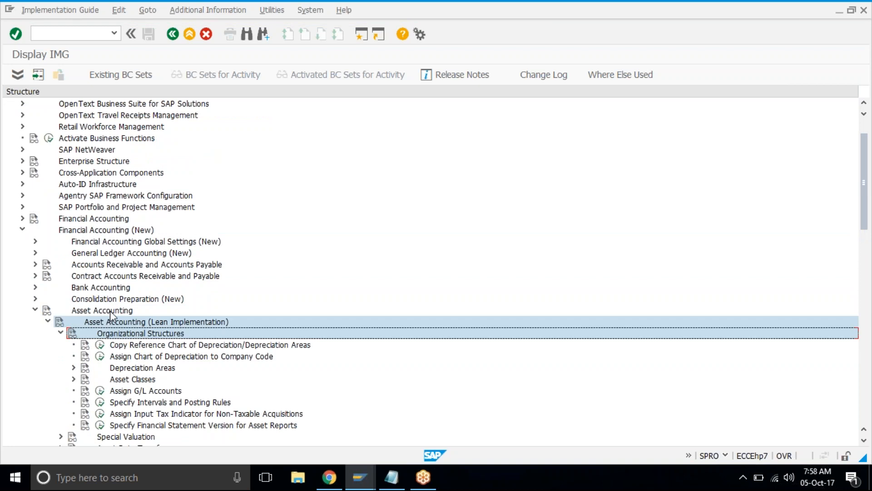
{"action": "left_click", "coordinate": [110, 311], "text": "ctrl"}
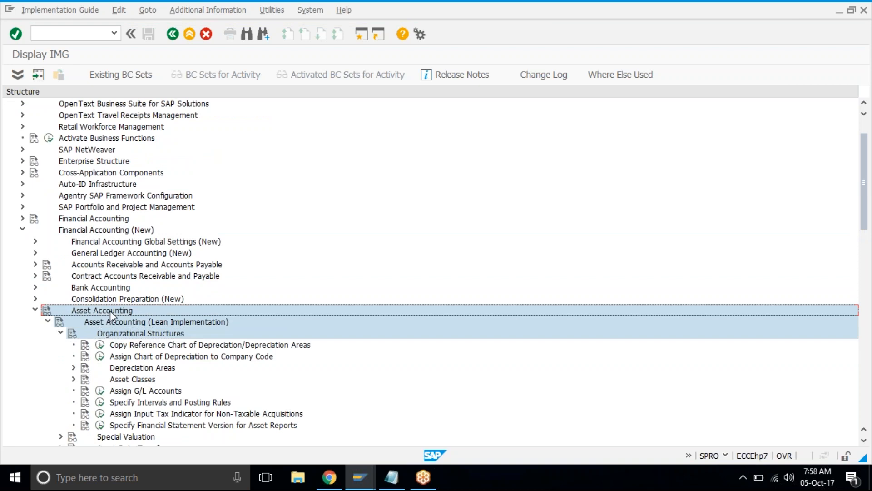
{"action": "left_click", "coordinate": [156, 345], "text": "ctrl"}
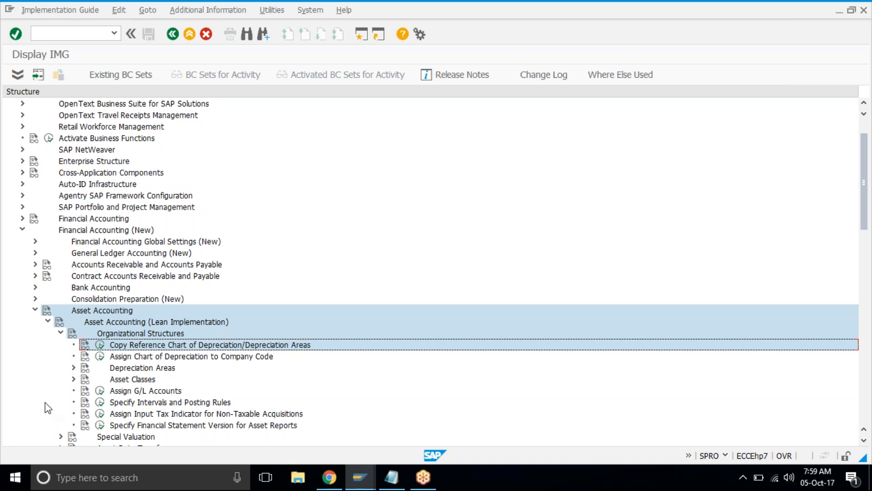
{"action": "left_click", "coordinate": [100, 345]}
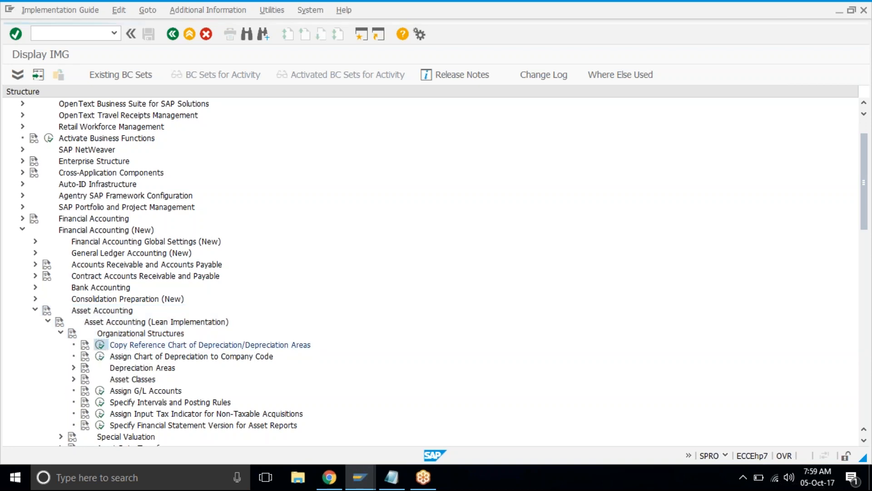
{"action": "left_click_drag", "start_coordinate": [170, 107], "coordinate": [345, 102]}
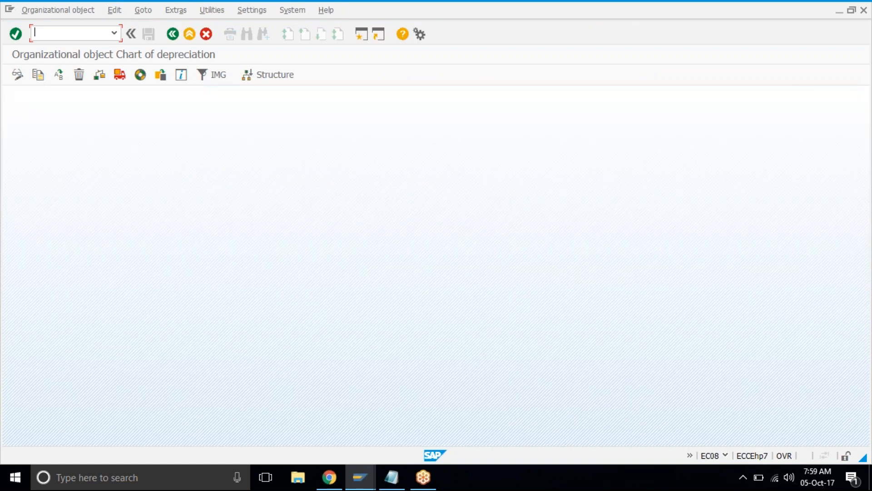
Step: Start copying a chart of depreciation and choose 0DE (Maximum valuation: Germany) as the source
{"action": "left_click", "coordinate": [38, 75]}
{"action": "left_click", "coordinate": [38, 74]}
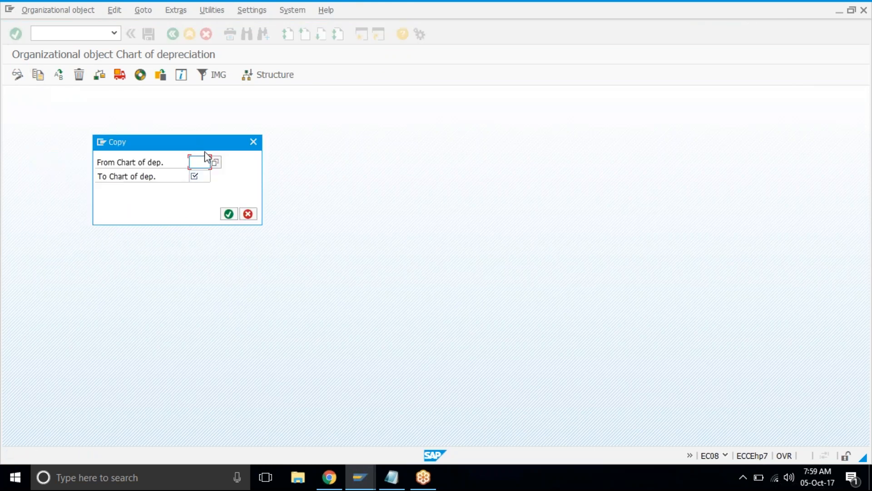
{"action": "key", "text": "F4"}
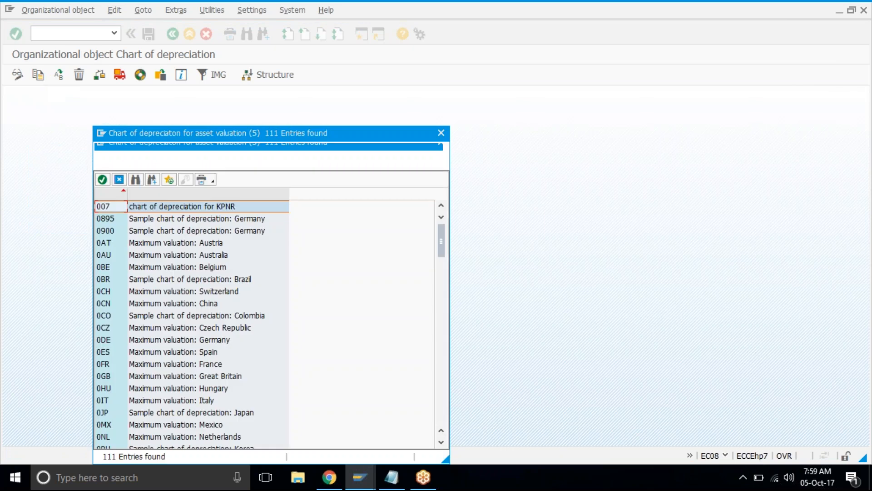
{"action": "scroll", "coordinate": [181, 312], "scroll_direction": "down", "scroll_amount": 5}
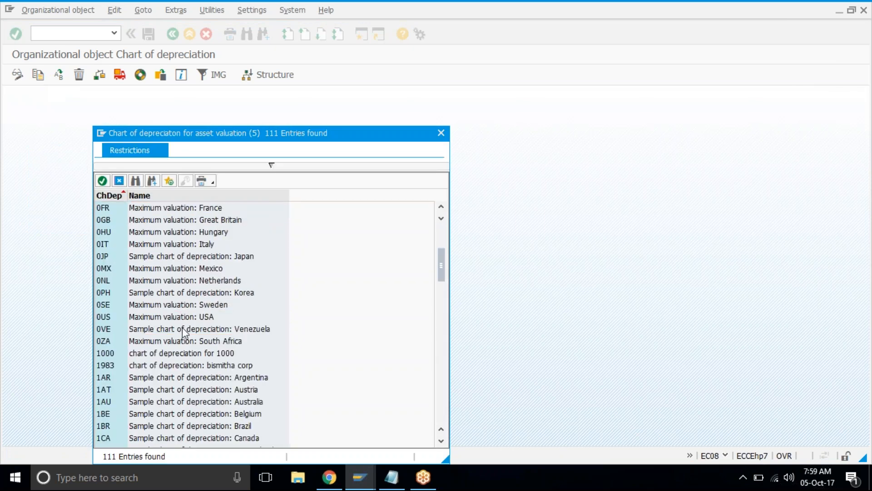
{"action": "scroll", "coordinate": [183, 333], "scroll_direction": "up", "scroll_amount": 1}
{"action": "left_click", "coordinate": [159, 257]}
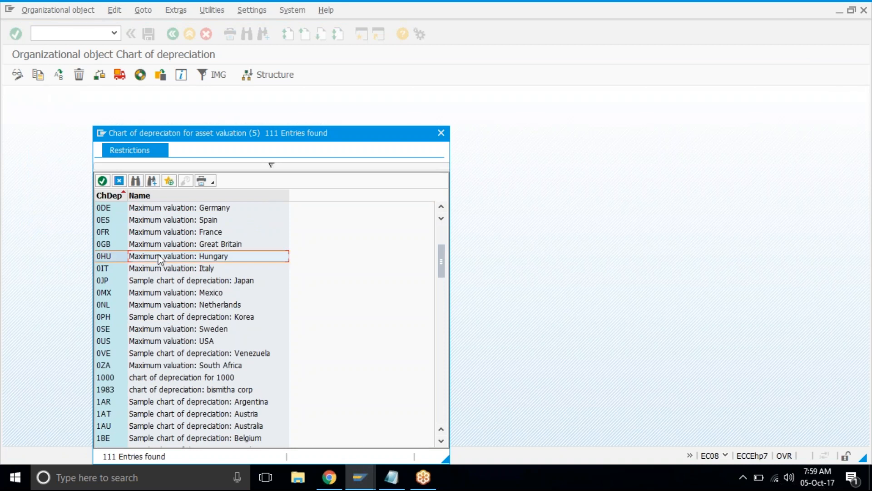
{"action": "scroll", "coordinate": [159, 258], "scroll_direction": "up", "scroll_amount": 1}
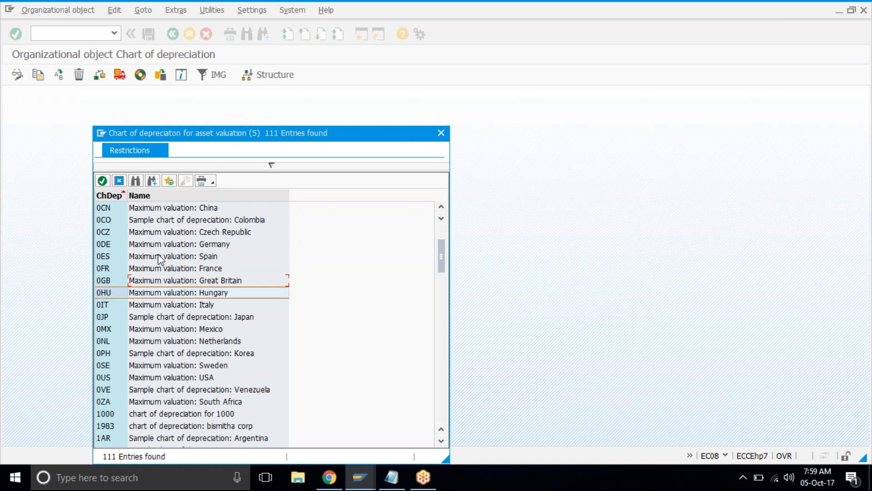
{"action": "scroll", "coordinate": [159, 258], "scroll_direction": "up", "scroll_amount": 2}
{"action": "double_click", "coordinate": [142, 328]}
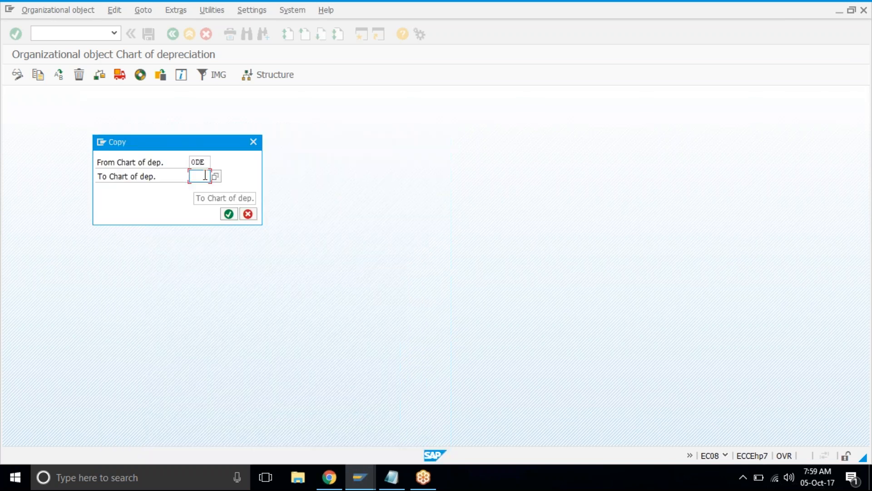
Step: Set TAT1 as the target chart of depreciation and complete the copy, agreeing to transport the number ranges
{"action": "type", "text": "tatl"}
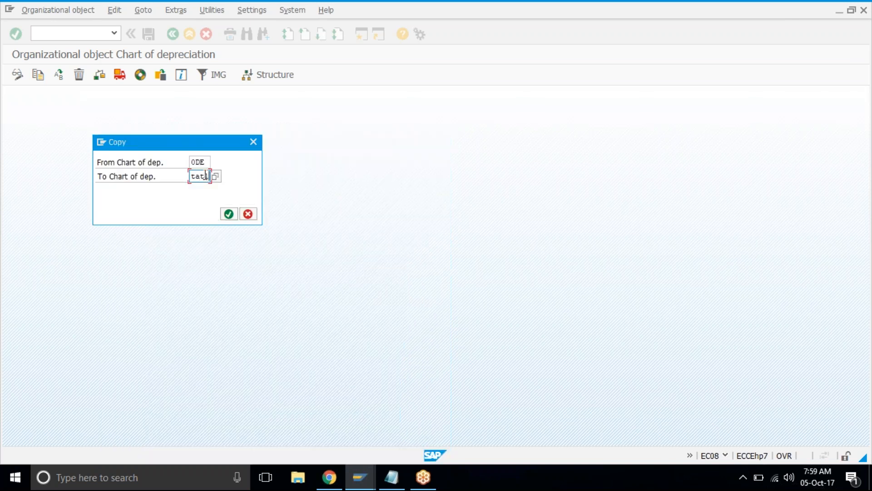
{"action": "key", "text": "Return"}
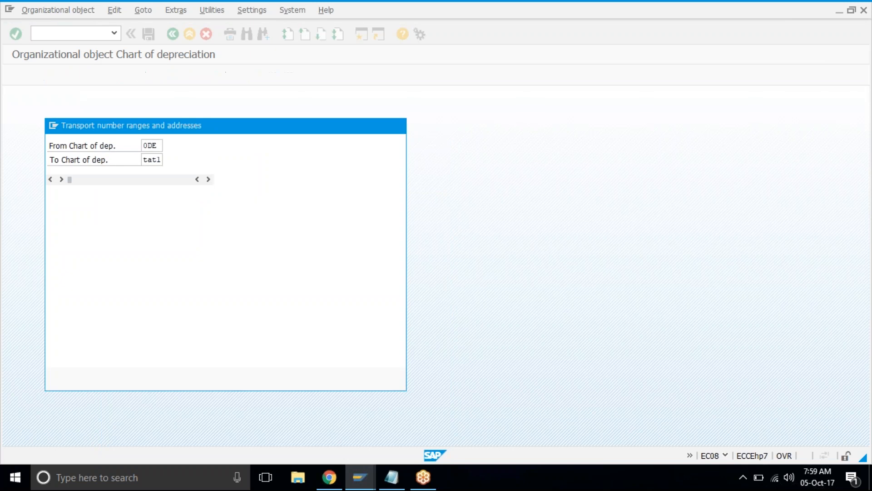
{"action": "left_click", "coordinate": [337, 380]}
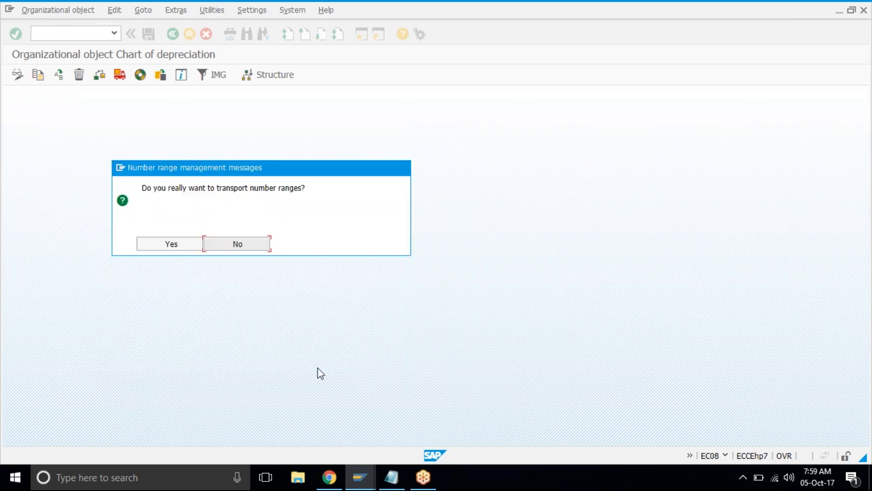
{"action": "left_click", "coordinate": [179, 245]}
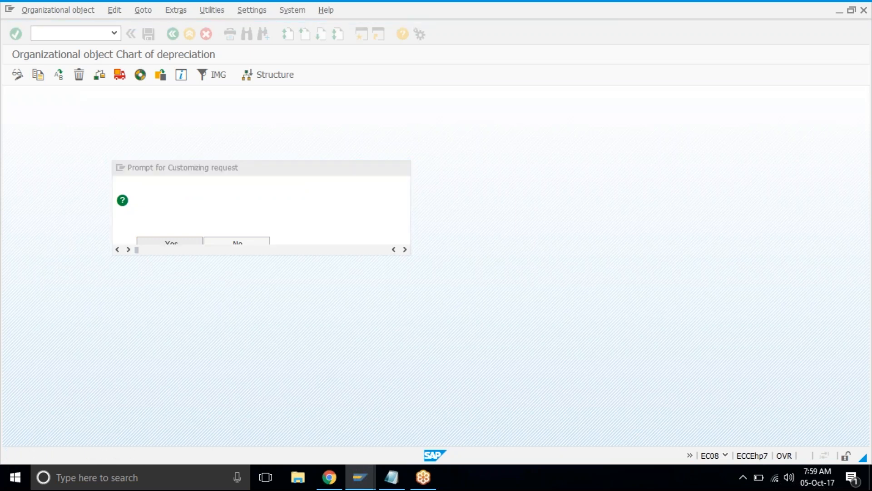
{"action": "left_click", "coordinate": [157, 201]}
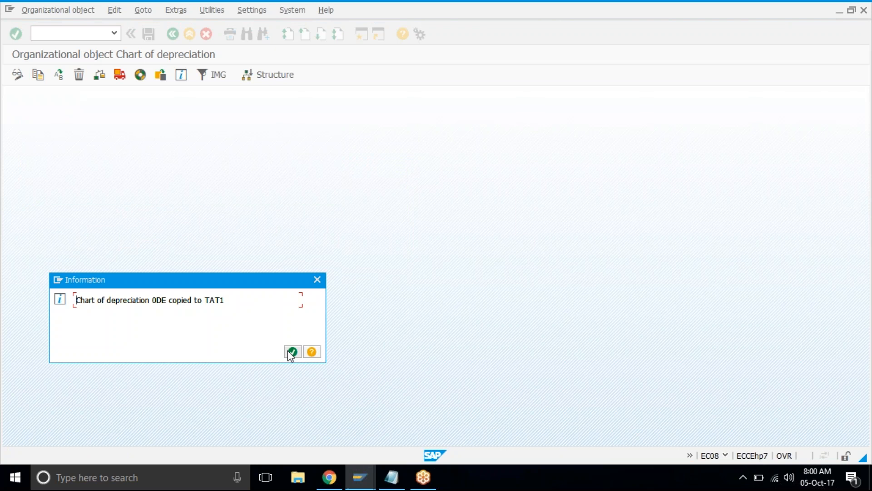
{"action": "left_click", "coordinate": [292, 352]}
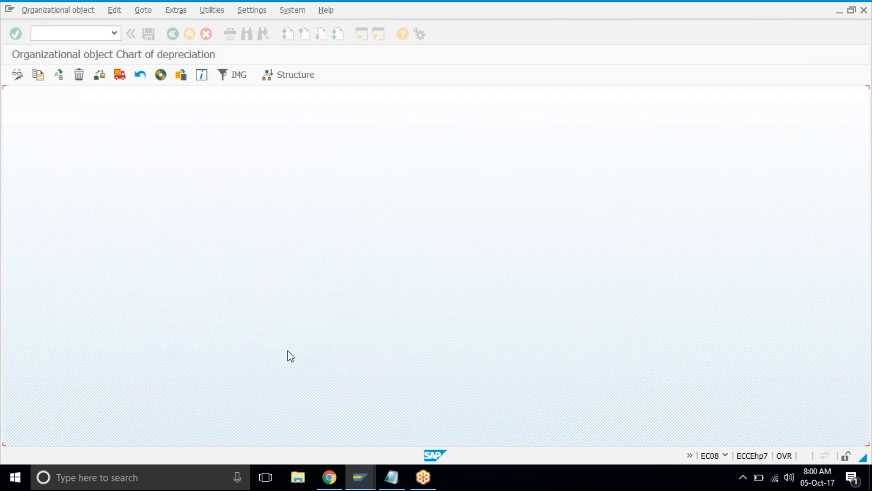
Step: Leave the chart of depreciation copy screen and open the Specify Description of Chart of Depreciation activity
{"action": "left_click", "coordinate": [177, 279]}
{"action": "left_click", "coordinate": [171, 38]}
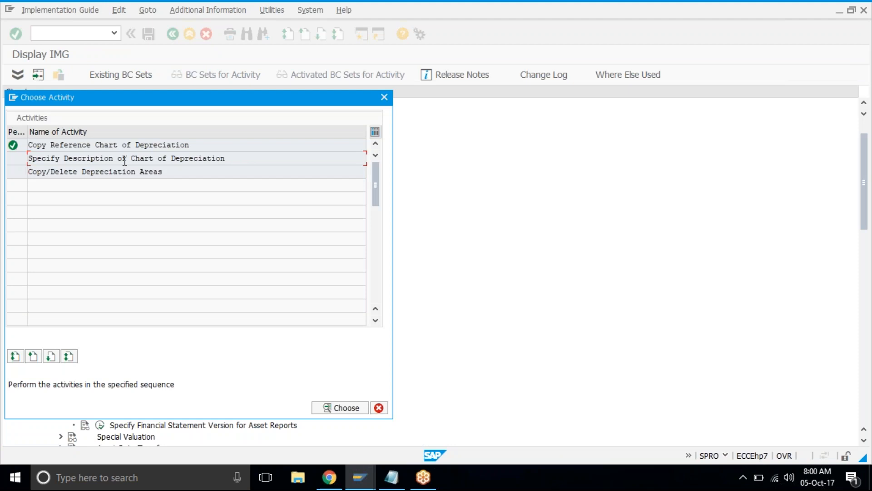
{"action": "double_click", "coordinate": [124, 161]}
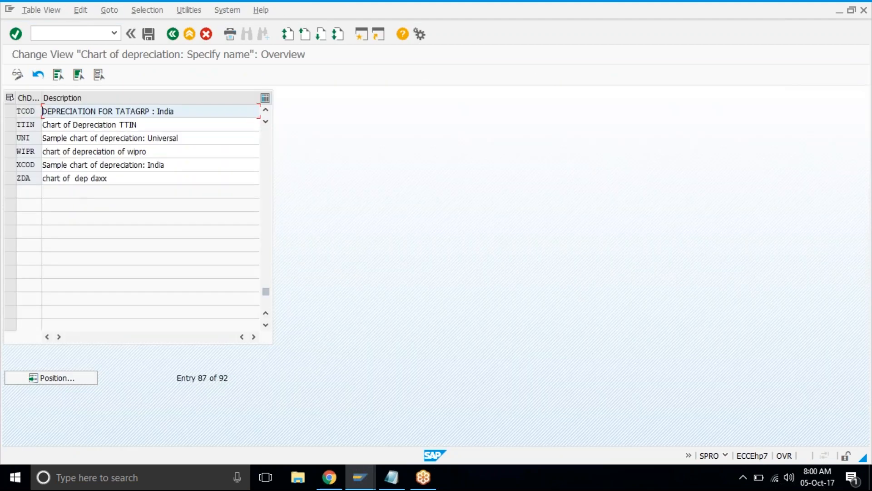
Step: Change the description of chart of depreciation TAT1 to "Chart of depreciation tata1 : India" and return to the IMG
{"action": "scroll", "coordinate": [138, 218], "scroll_direction": "up", "scroll_amount": 1}
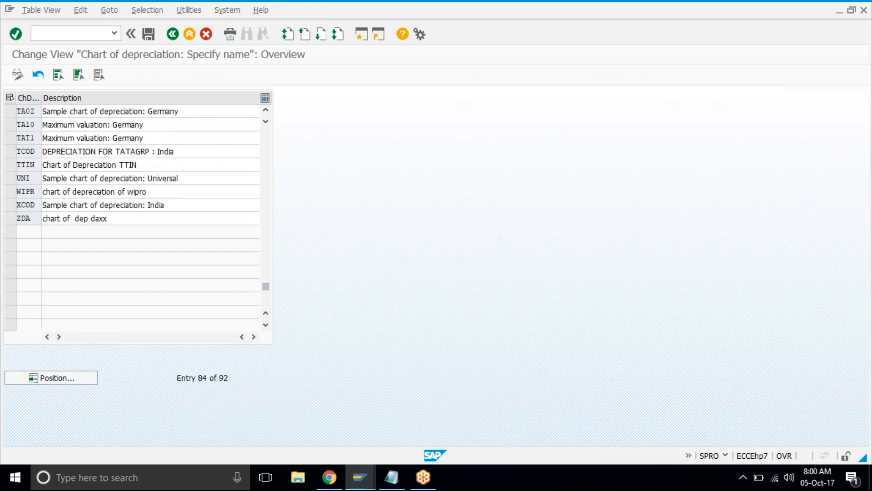
{"action": "scroll", "coordinate": [138, 218], "scroll_direction": "up", "scroll_amount": 1}
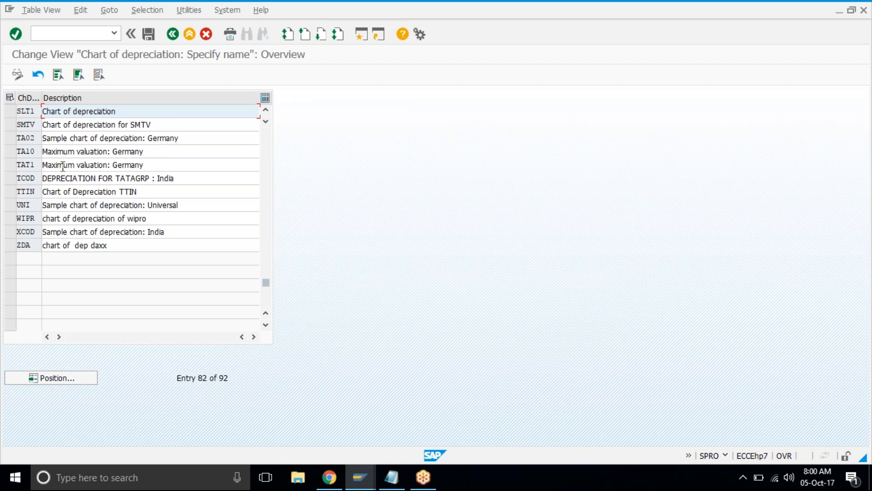
{"action": "left_click", "coordinate": [191, 168]}
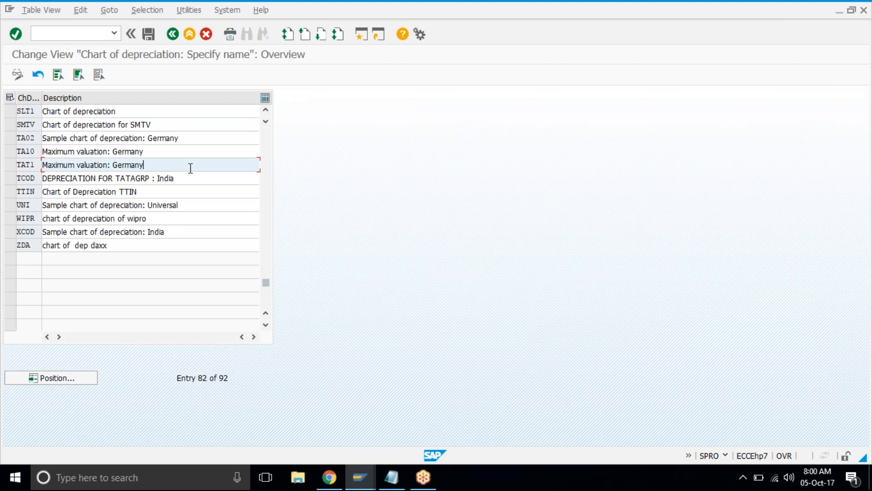
{"action": "key", "text": "shift+Home"}
{"action": "type", "text": "C"}
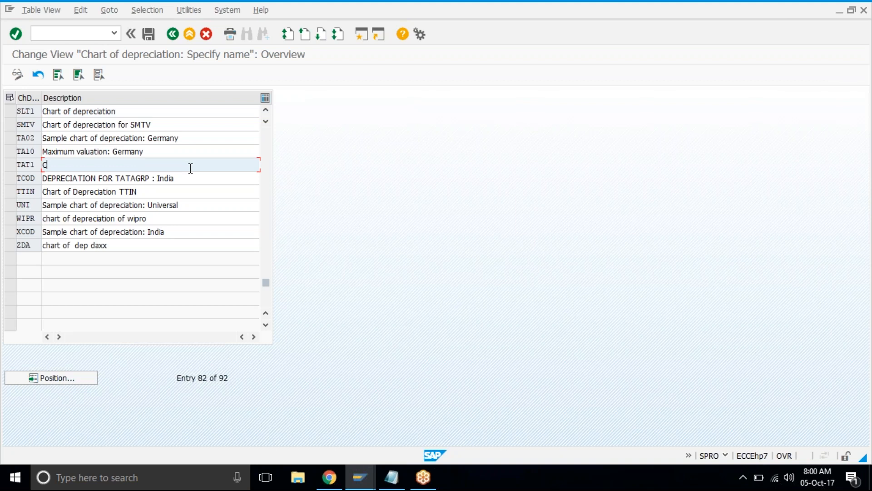
{"action": "type", "text": "hart of depreciation tata1 : I"}
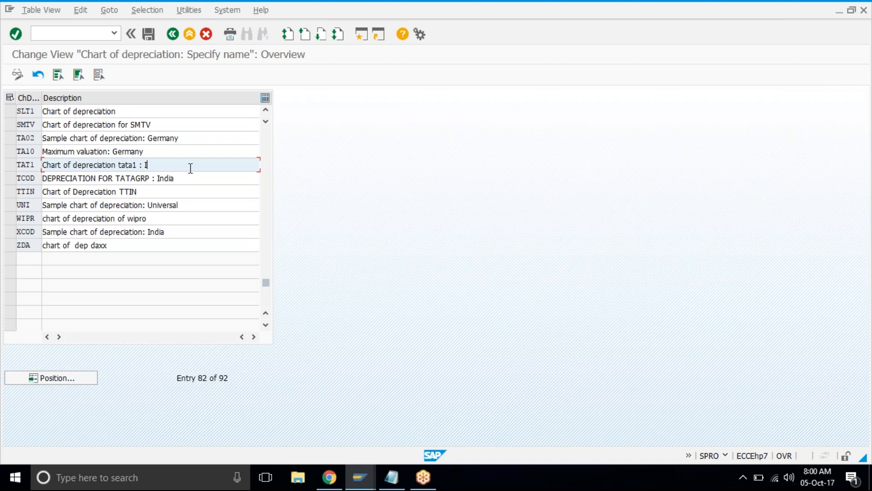
{"action": "key", "text": "F3"}
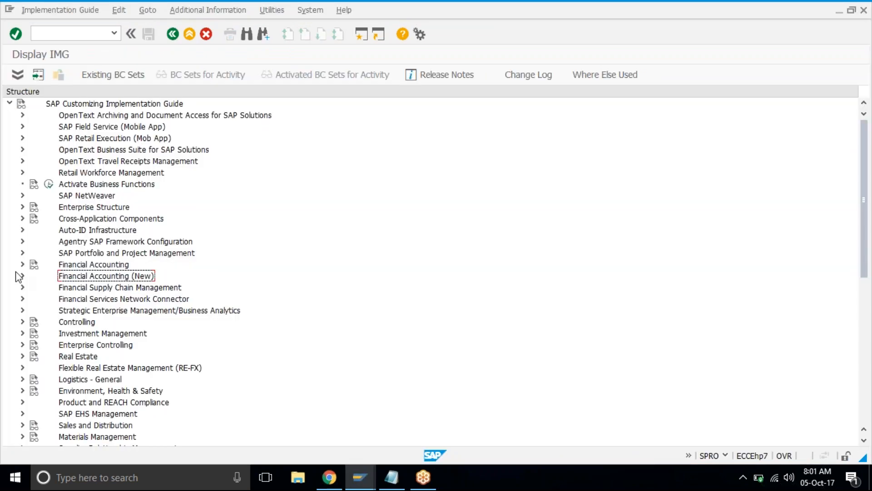
Step: Expand Financial Accounting (New), Asset Accounting, Asset Accounting (Lean Implementation) and its Organizational Structures again in the IMG
{"action": "left_click", "coordinate": [22, 276]}
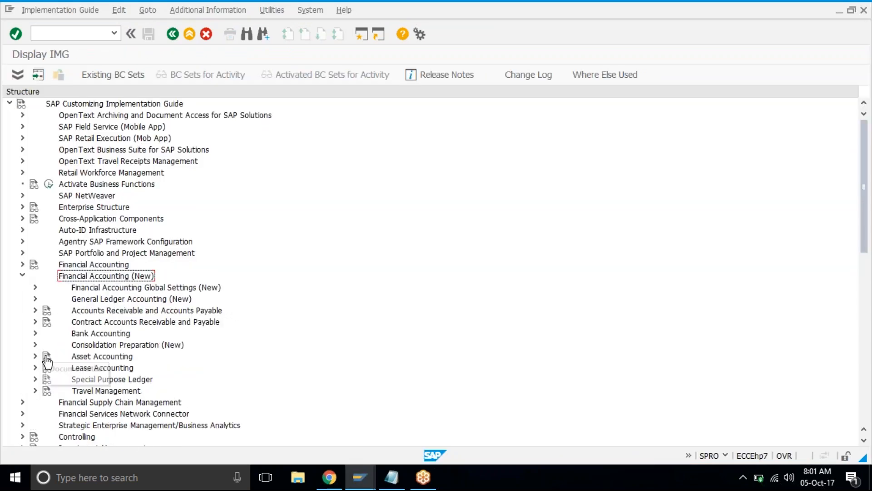
{"action": "left_click", "coordinate": [35, 356]}
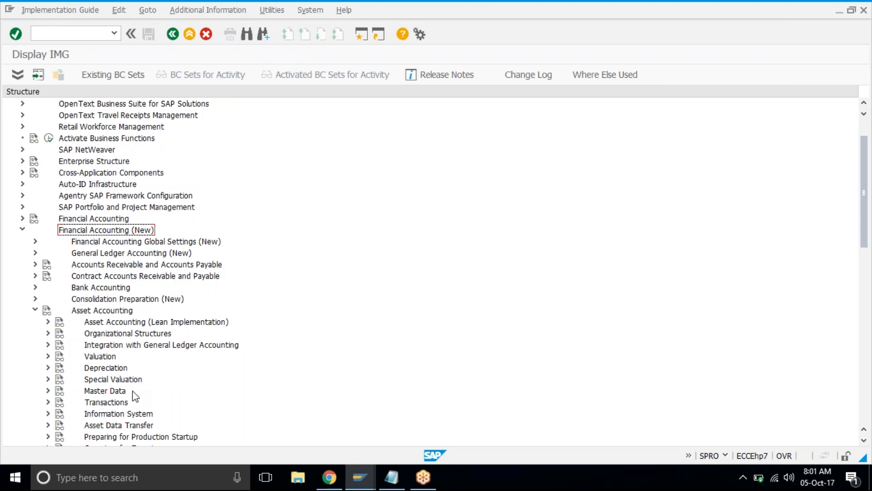
{"action": "left_click", "coordinate": [47, 322]}
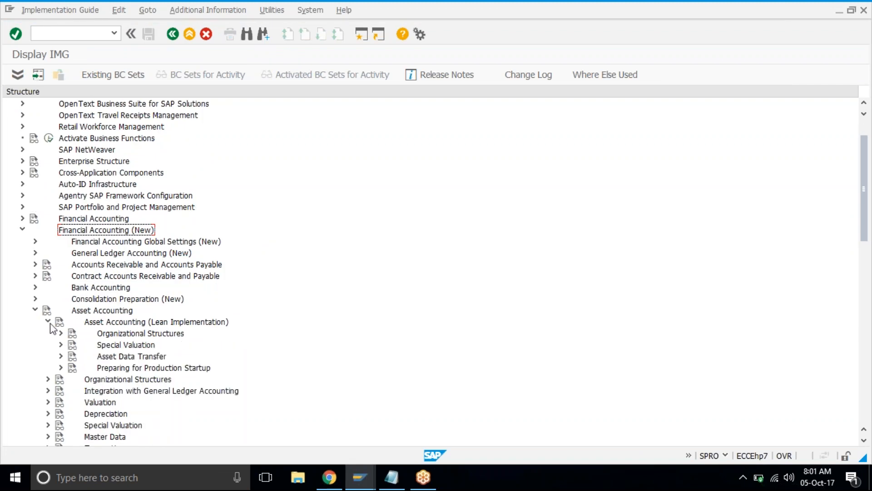
{"action": "left_click", "coordinate": [60, 333]}
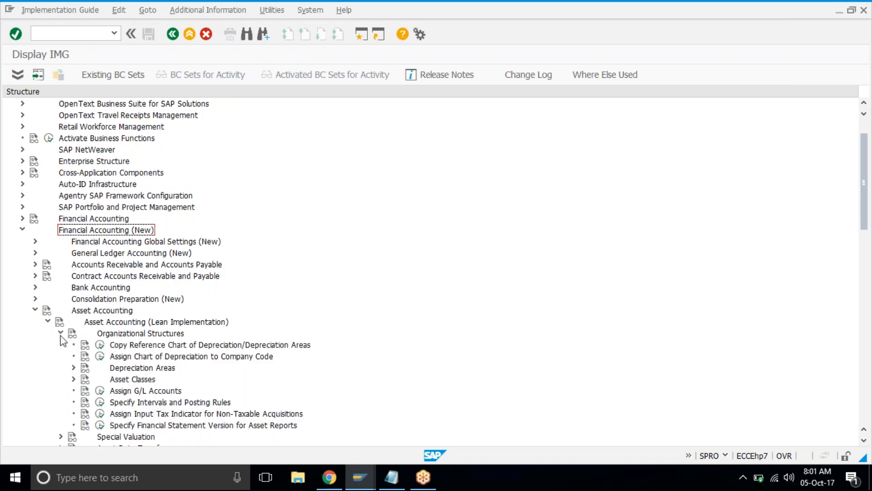
Step: Open the Copy/Delete Depreciation Areas activity with TAT1 as the chart of depreciation
{"action": "left_click", "coordinate": [101, 346]}
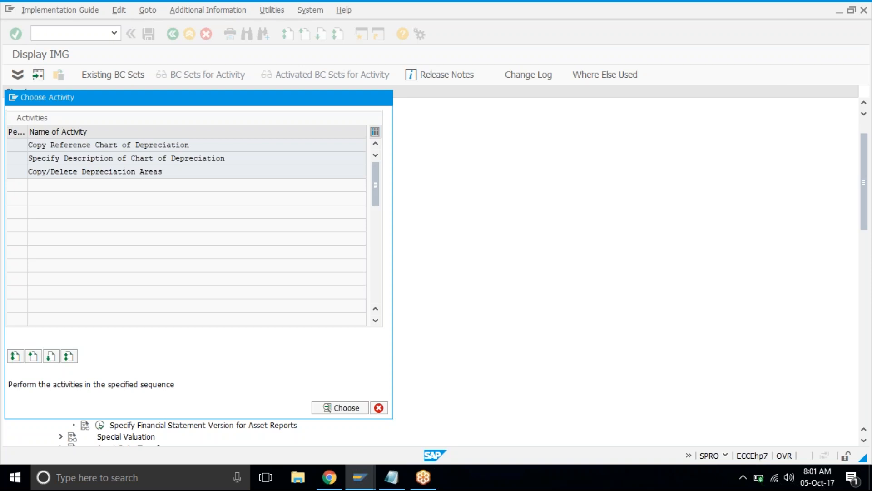
{"action": "key", "text": "Return"}
{"action": "type", "text": "tat"}
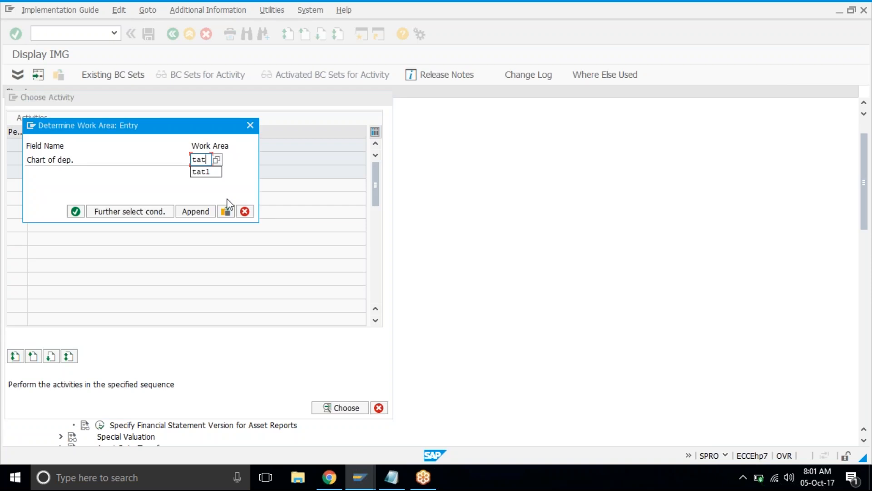
{"action": "type", "text": "1"}
{"action": "key", "text": "Return"}
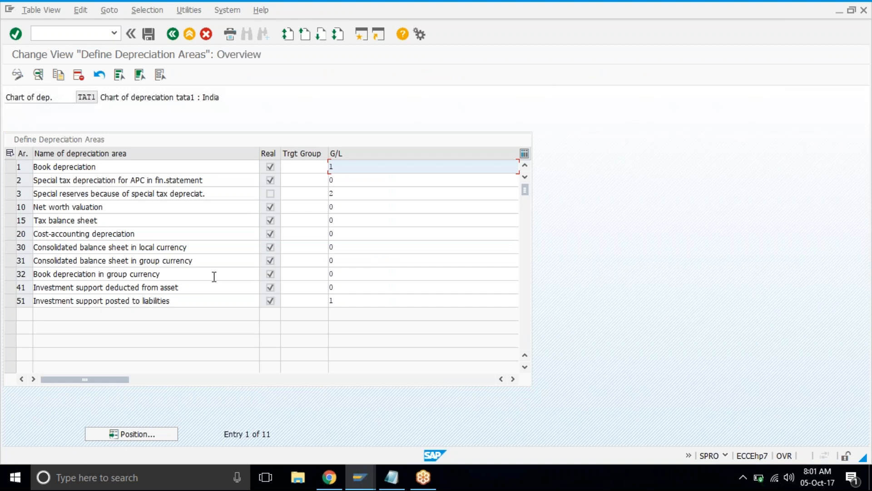
Step: Delete all TAT1 depreciation areas except area 1 Book depreciation, save under the proposed customizing request, and return to the IMG
{"action": "left_click", "coordinate": [119, 75]}
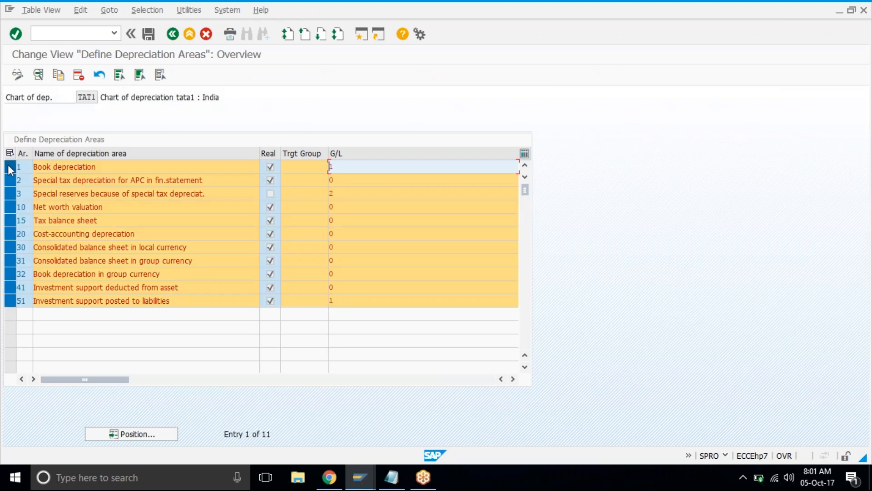
{"action": "left_click", "coordinate": [9, 169]}
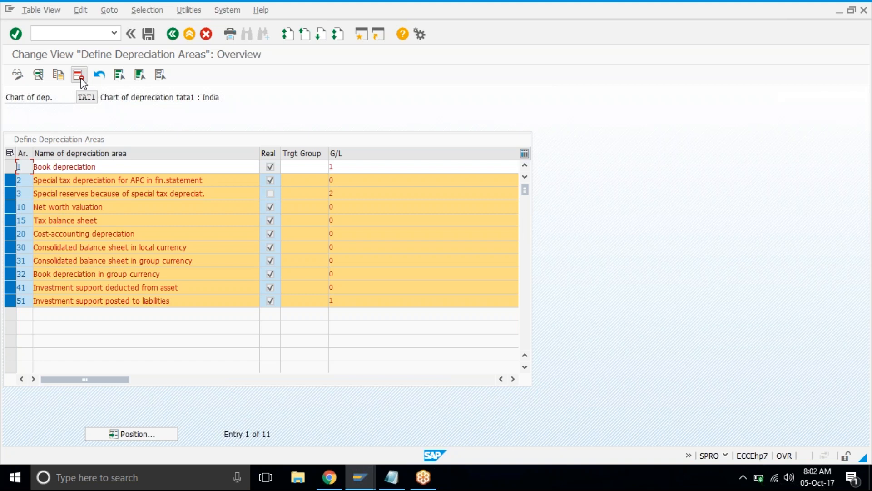
{"action": "left_click", "coordinate": [80, 77]}
{"action": "key", "text": "ctrl+s"}
{"action": "key", "text": "Return"}
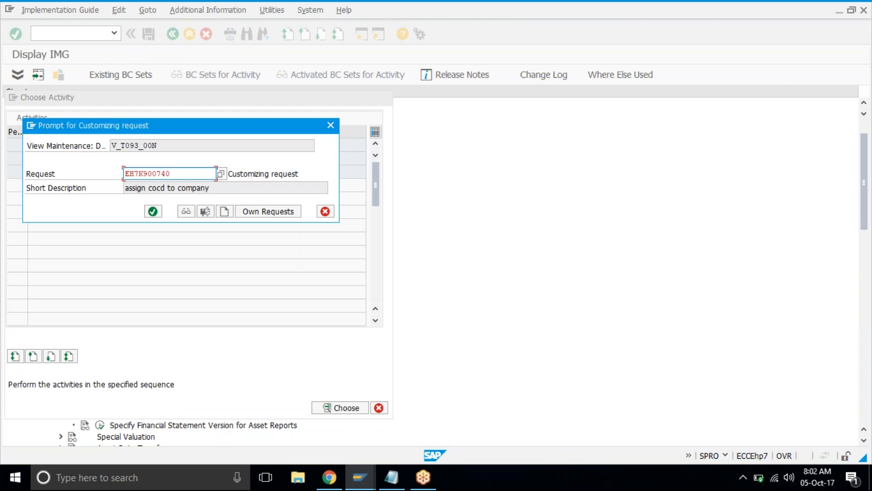
{"action": "key", "text": "Return"}
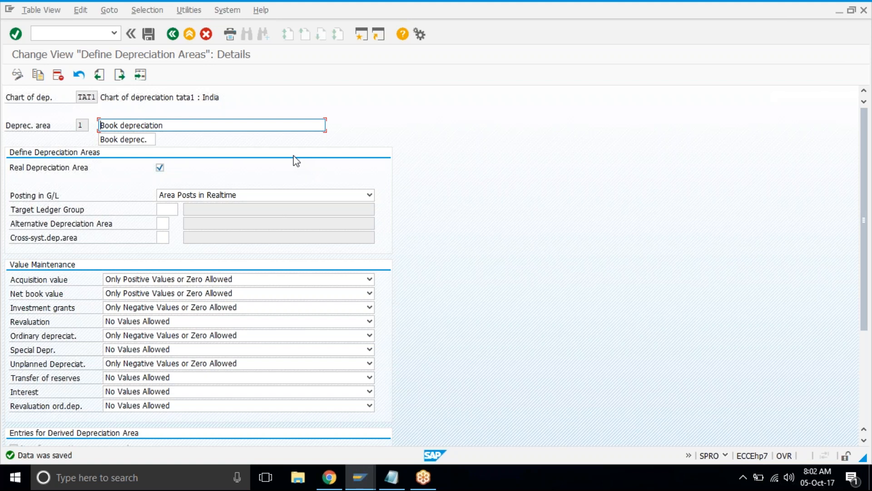
{"action": "left_click", "coordinate": [174, 36]}
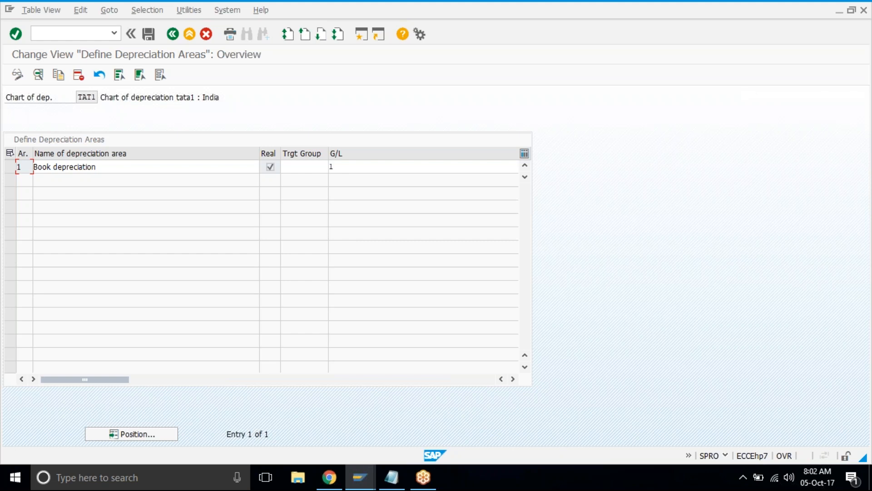
{"action": "key", "text": "F3"}
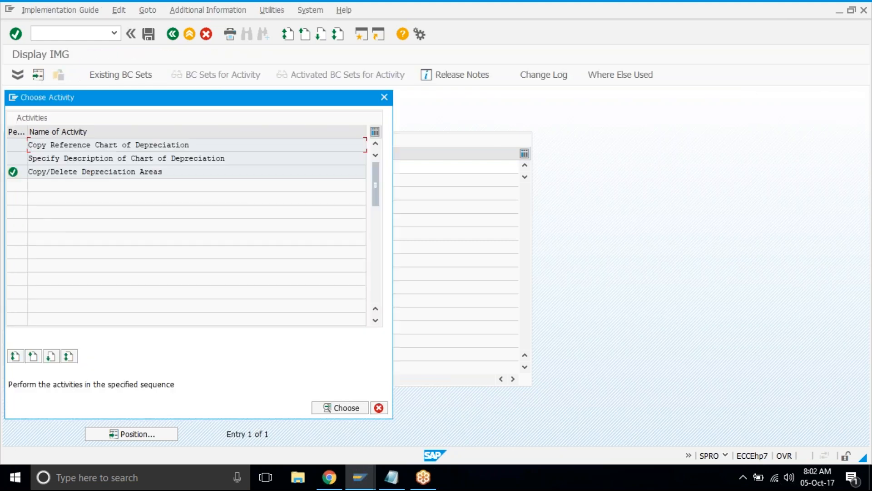
{"action": "key", "text": "Escape"}
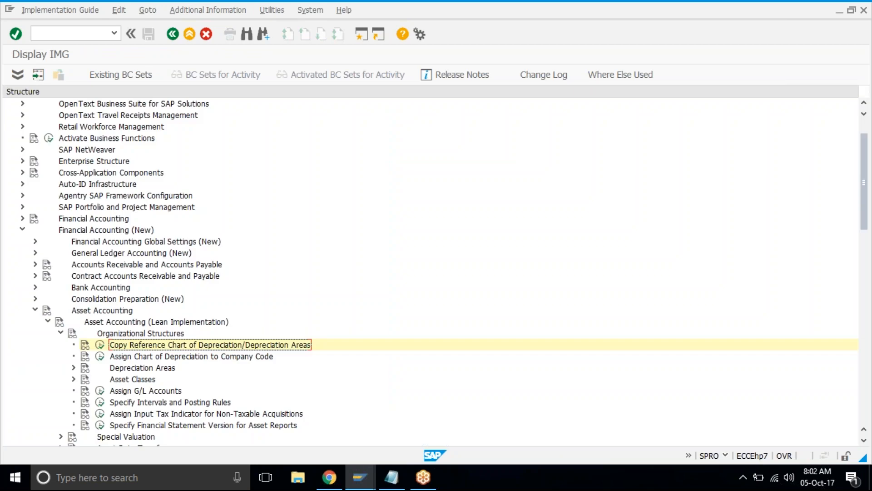
Step: Execute Assign Chart of Depreciation to Company Code, assign chart TAT1 to company code TAT1, and return to the IMG
{"action": "left_click", "coordinate": [144, 358]}
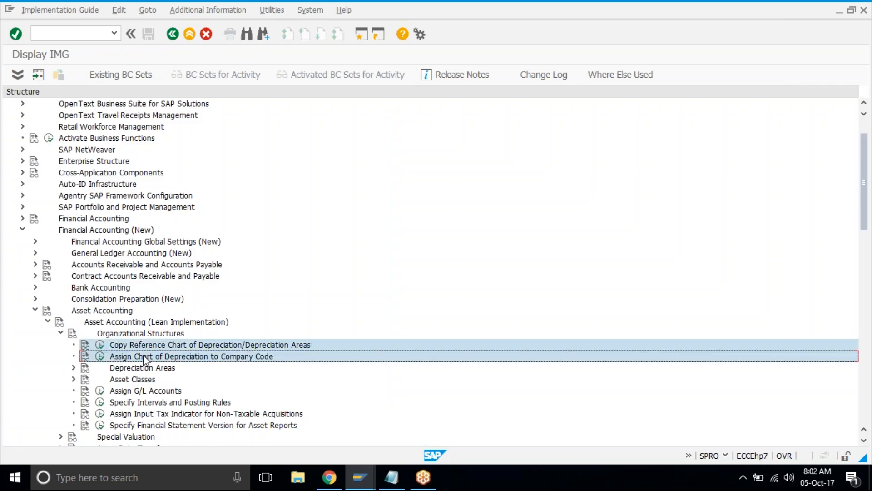
{"action": "double_click", "coordinate": [145, 358]}
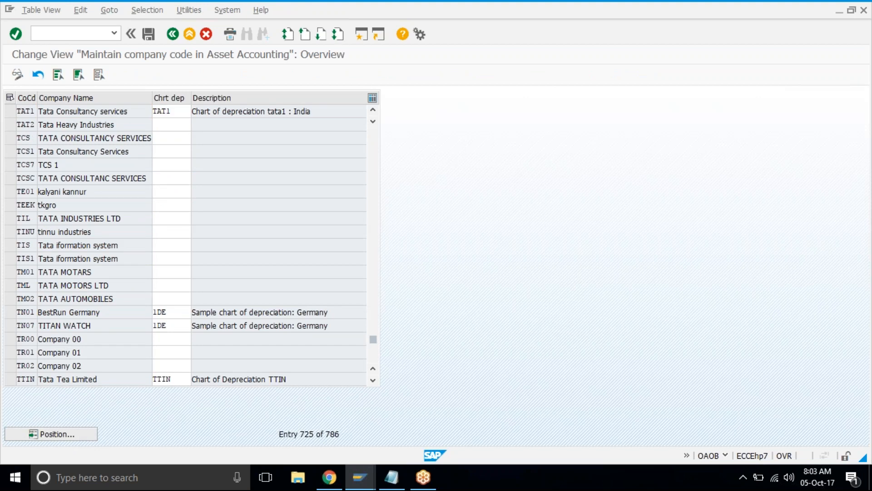
{"action": "key", "text": "F3"}
{"action": "left_click", "coordinate": [219, 229]}
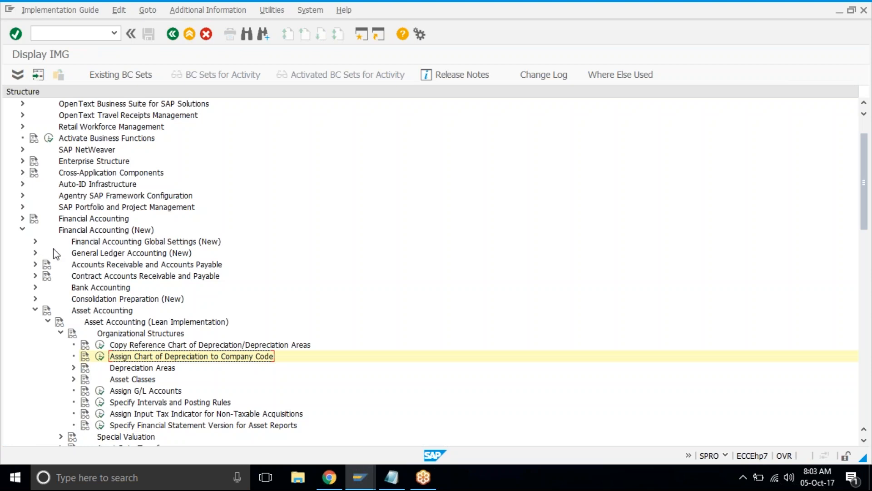
Step: Execute Assign Tax Codes for Non-Taxable Transactions under Financial Accounting Global Settings (New), Tax on Sales/Purchases, Posting
{"action": "left_click", "coordinate": [35, 242]}
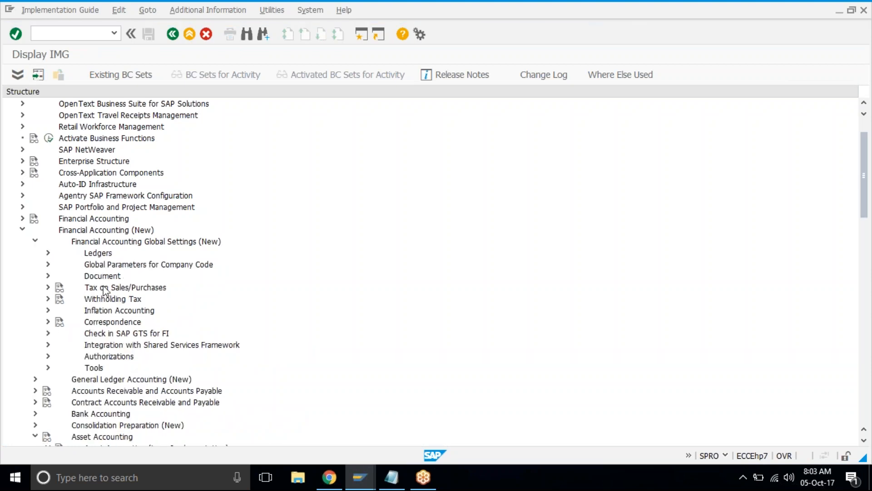
{"action": "double_click", "coordinate": [104, 288]}
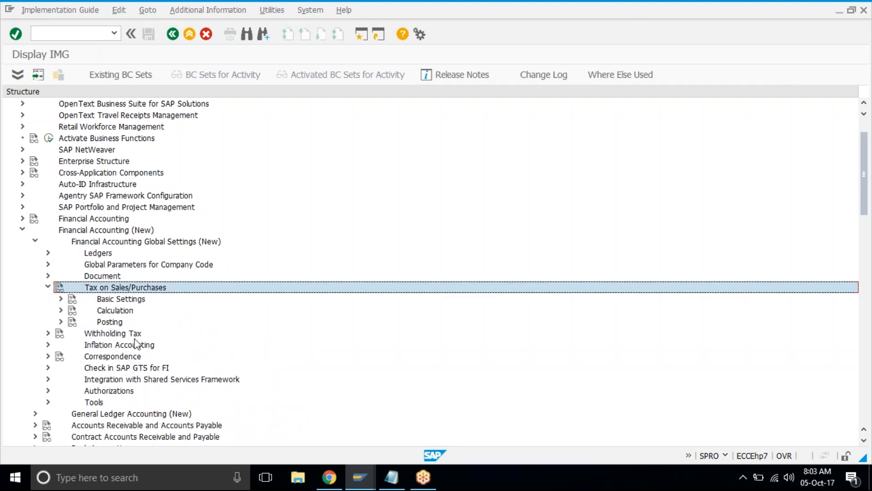
{"action": "left_click", "coordinate": [61, 321]}
{"action": "left_click", "coordinate": [113, 358]}
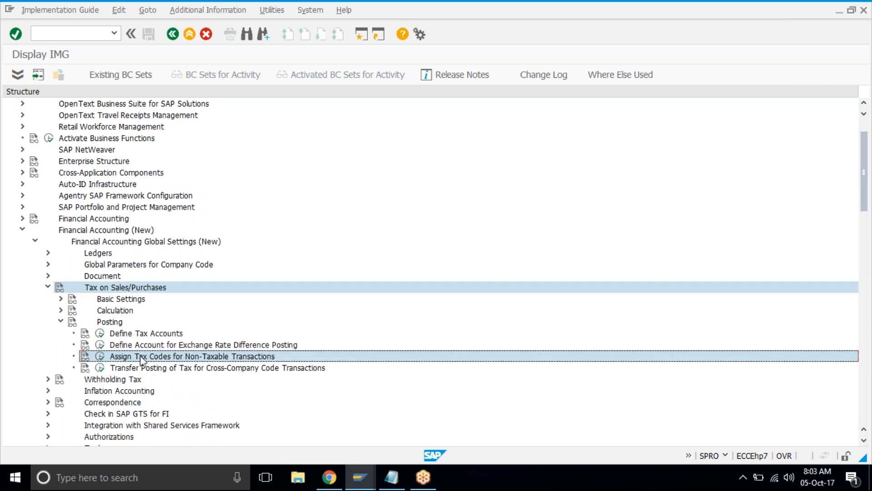
{"action": "left_click", "coordinate": [100, 356]}
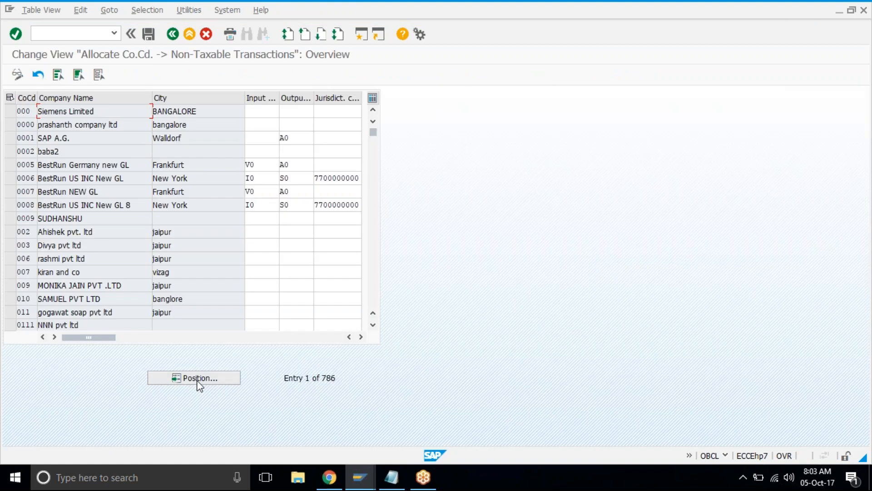
Step: Assign input tax code V0 and output tax code A0 to company code TAT1, save, and return to the IMG
{"action": "left_click", "coordinate": [197, 379]}
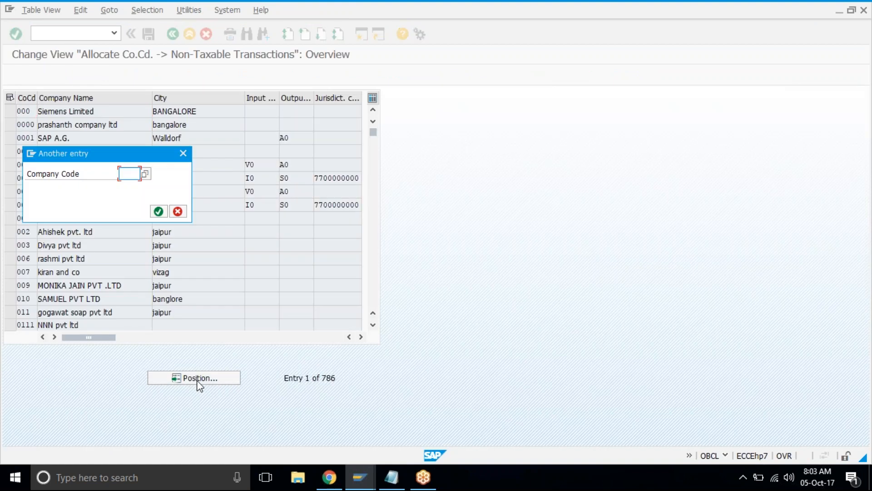
{"action": "type", "text": "tat1"}
{"action": "key", "text": "Return"}
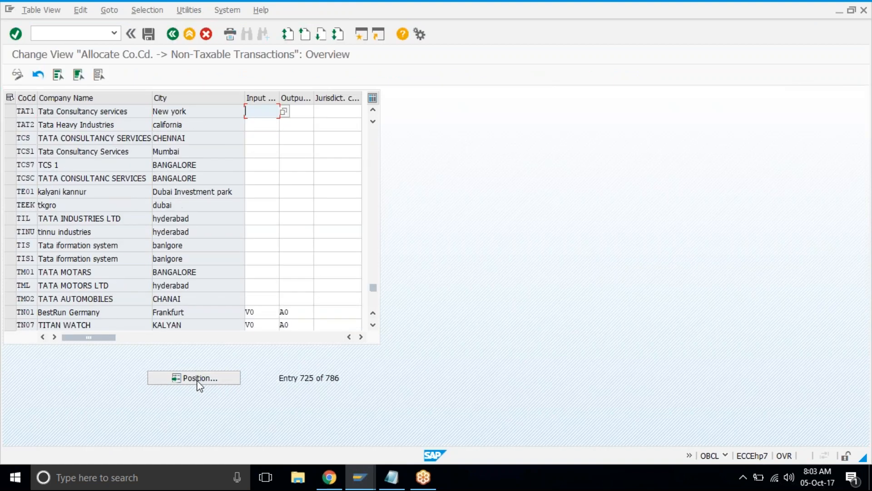
{"action": "type", "text": "v0"}
{"action": "key", "text": "Tab"}
{"action": "type", "text": "a0"}
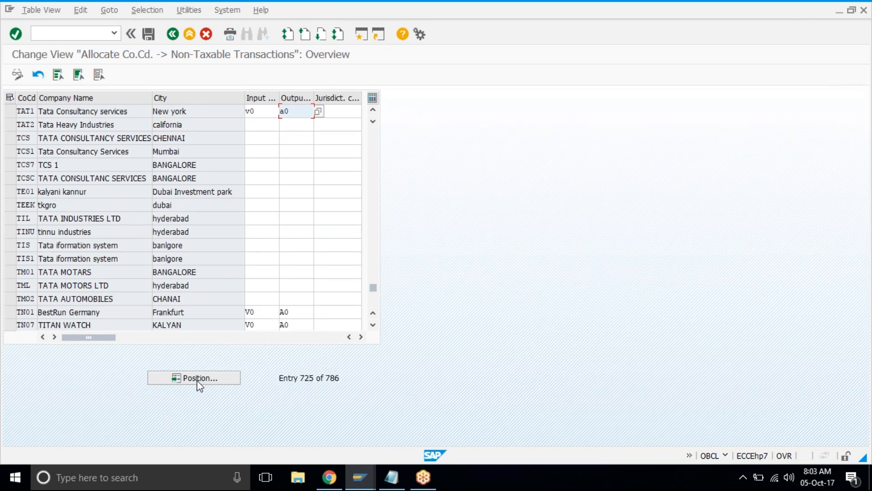
{"action": "key", "text": "Return"}
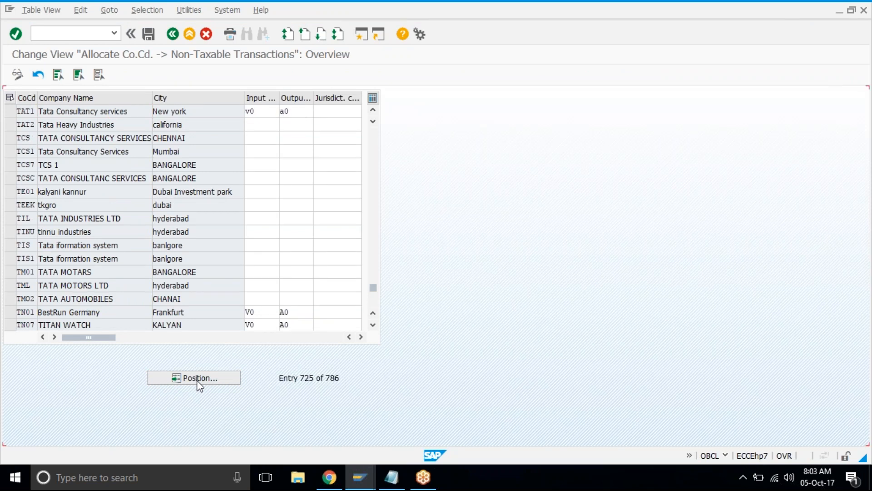
{"action": "key", "text": "ctrl+s"}
{"action": "key", "text": "Return"}
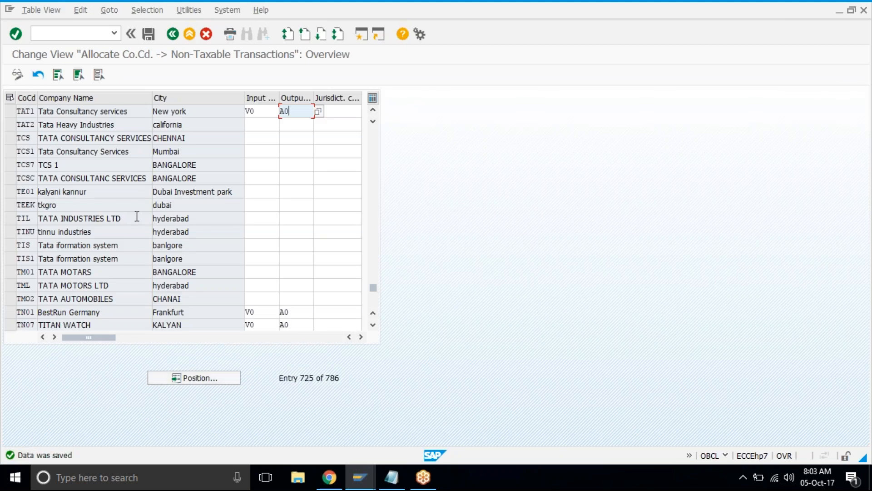
{"action": "left_click", "coordinate": [178, 34]}
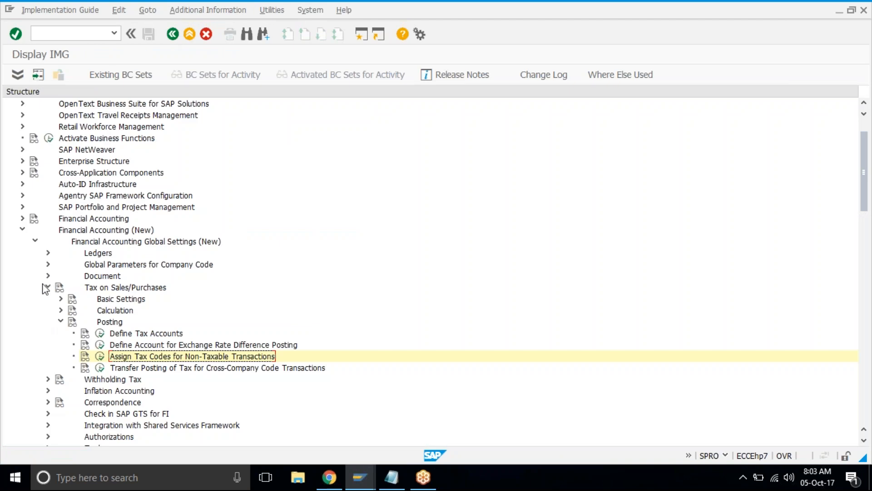
Step: Collapse the Global Settings branch and execute Assign Chart of Depreciation to Company Code under Asset Accounting (Lean Implementation), Organizational Structures
{"action": "left_click", "coordinate": [47, 288]}
{"action": "left_click", "coordinate": [34, 242]}
{"action": "left_click", "coordinate": [117, 358]}
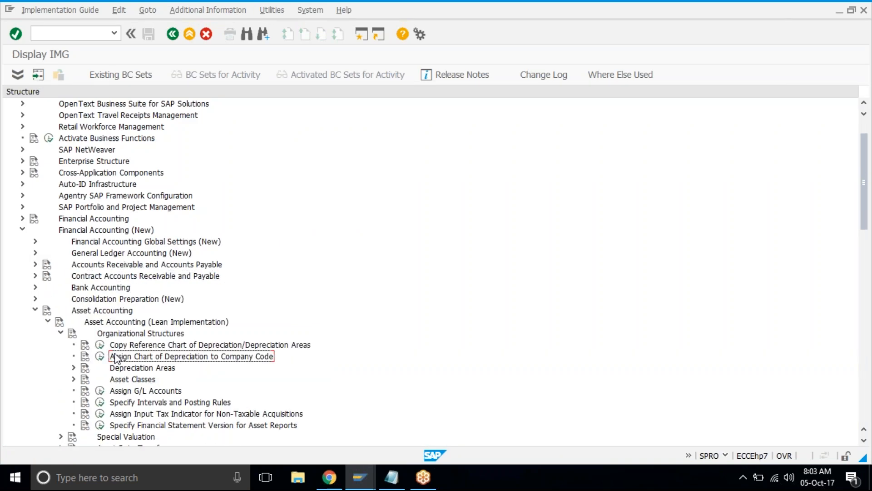
{"action": "left_click", "coordinate": [100, 355]}
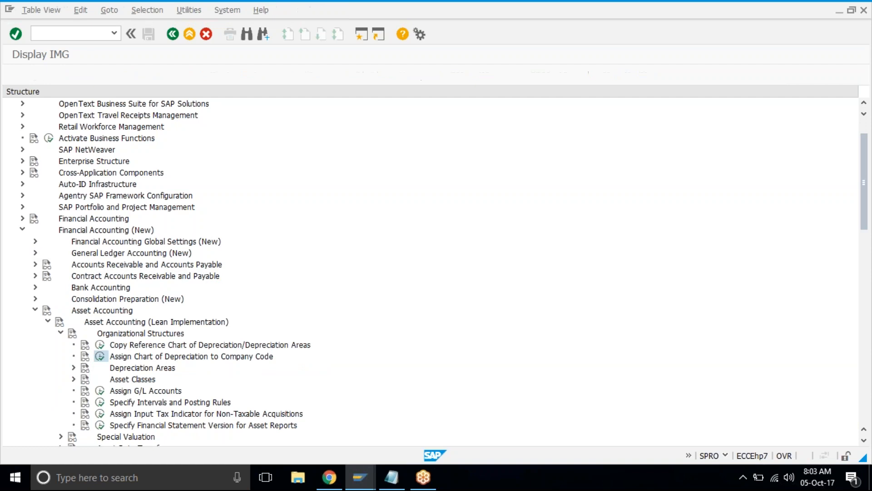
Step: Locate company code TAT1, assign chart of depreciation TAT1 to it, save, and return to the IMG
{"action": "left_click", "coordinate": [88, 433]}
{"action": "type", "text": "tatl"}
{"action": "key", "text": "Return"}
{"action": "type", "text": "tatl"}
{"action": "key", "text": "Return"}
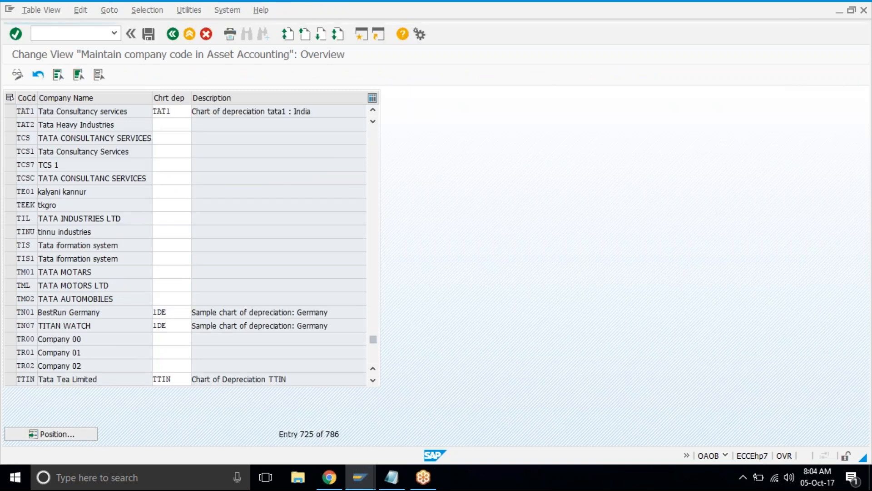
{"action": "key", "text": "ctrl+s"}
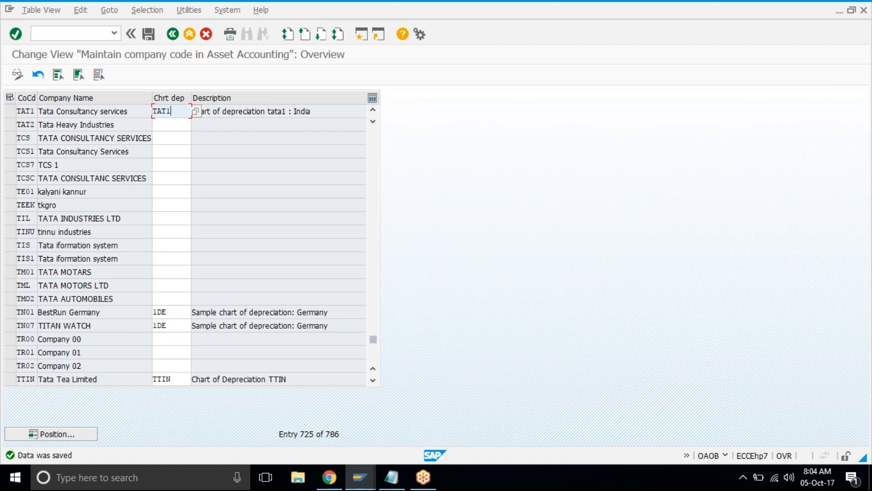
{"action": "key", "text": "F3"}
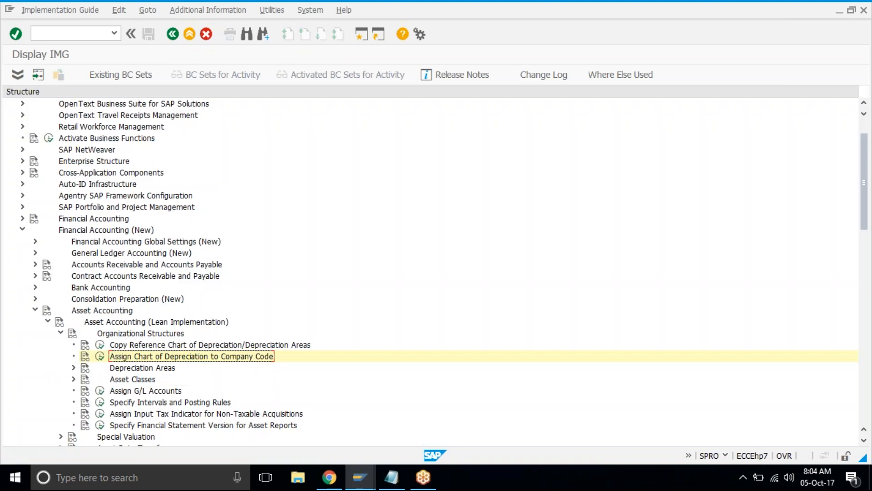
Step: Collapse the Asset Accounting (Lean Implementation) branch in the IMG structure
{"action": "key", "text": "Left"}
{"action": "key", "text": "Left"}
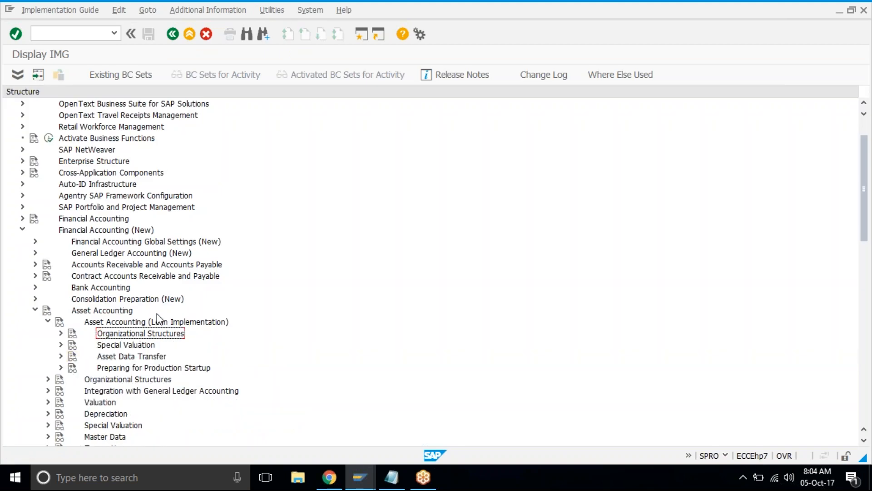
{"action": "left_click", "coordinate": [110, 381]}
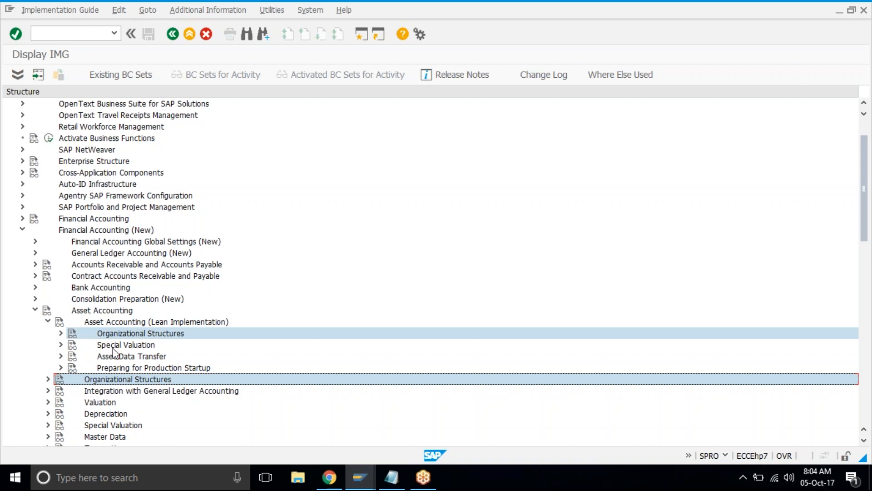
{"action": "left_click", "coordinate": [48, 321]}
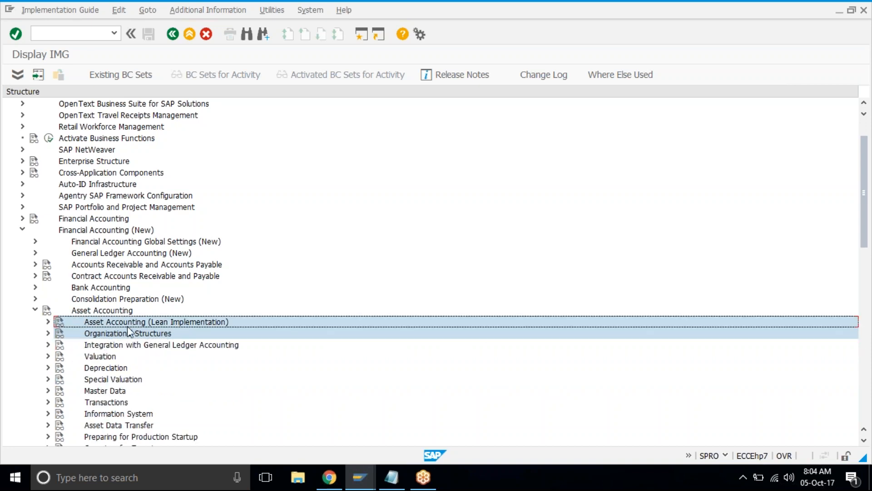
{"action": "left_click", "coordinate": [192, 321]}
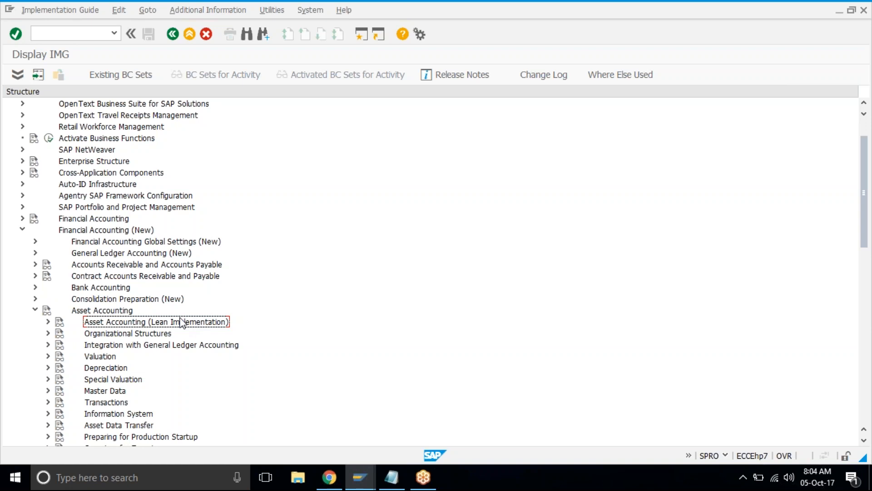
{"action": "left_click", "coordinate": [48, 321]}
{"action": "left_click", "coordinate": [48, 321]}
Step: Expand Organizational Structures directly under Asset Accounting and its Asset Classes node
{"action": "left_click", "coordinate": [48, 333]}
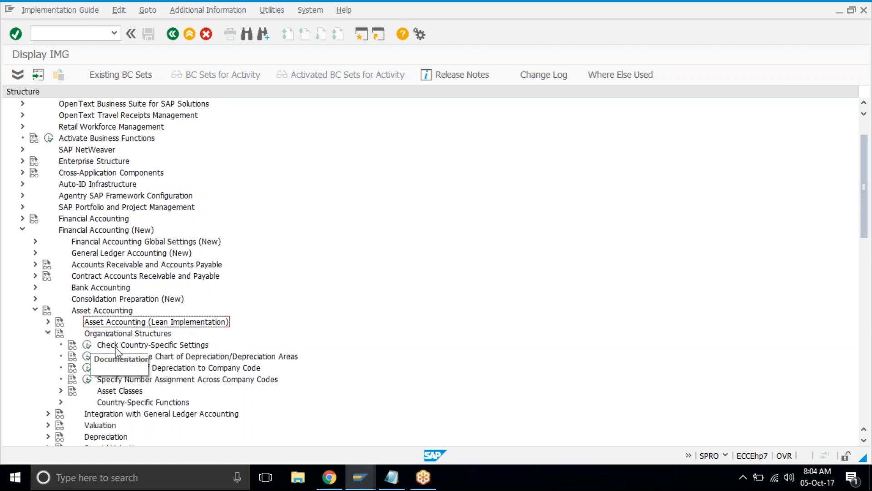
{"action": "left_click", "coordinate": [158, 362]}
{"action": "left_click", "coordinate": [123, 393]}
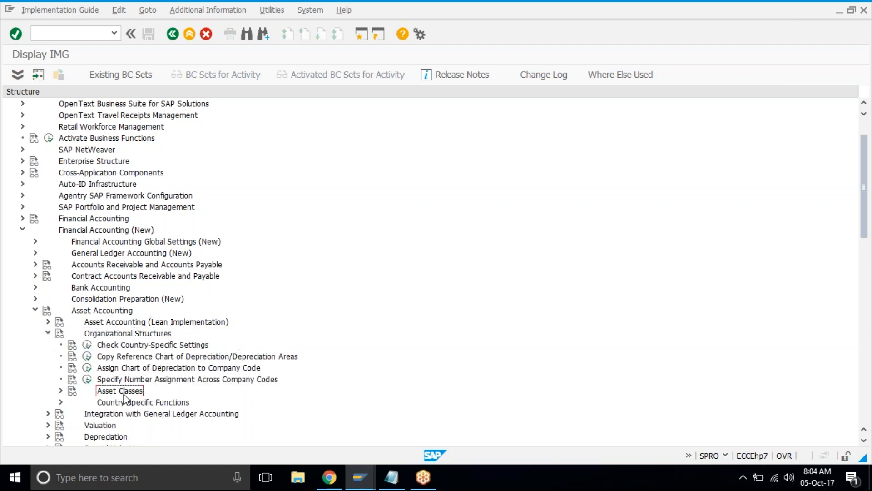
{"action": "left_click", "coordinate": [61, 391]}
{"action": "scroll", "coordinate": [211, 365], "scroll_direction": "down", "scroll_amount": 6}
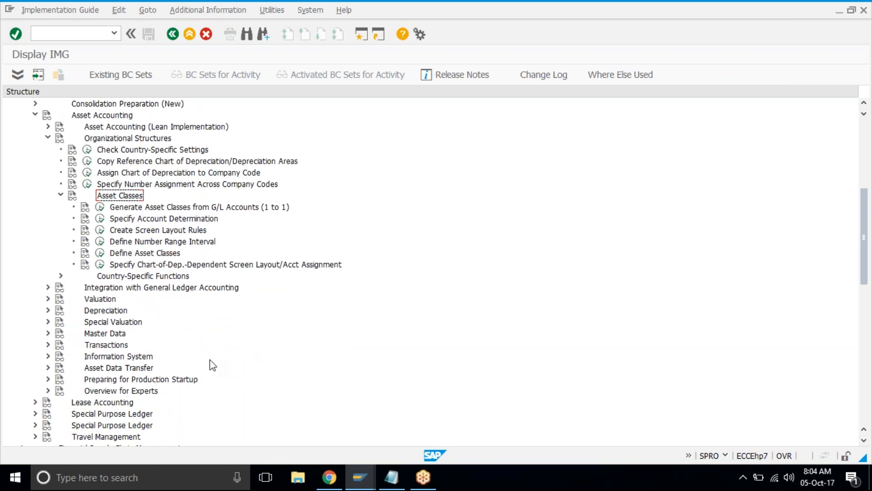
{"action": "scroll", "coordinate": [212, 365], "scroll_direction": "down", "scroll_amount": 1}
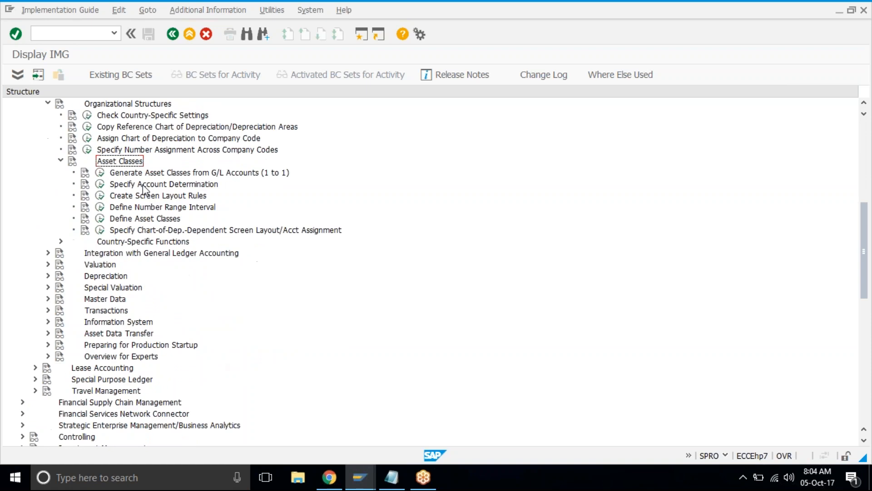
Step: Compare the account determination, screen layout rule and number range activities under Asset Classes with the asset class notes in Notepad
{"action": "left_click", "coordinate": [143, 185], "text": "ctrl"}
{"action": "left_click", "coordinate": [149, 196], "text": "ctrl"}
{"action": "left_click", "coordinate": [159, 210], "text": "ctrl"}
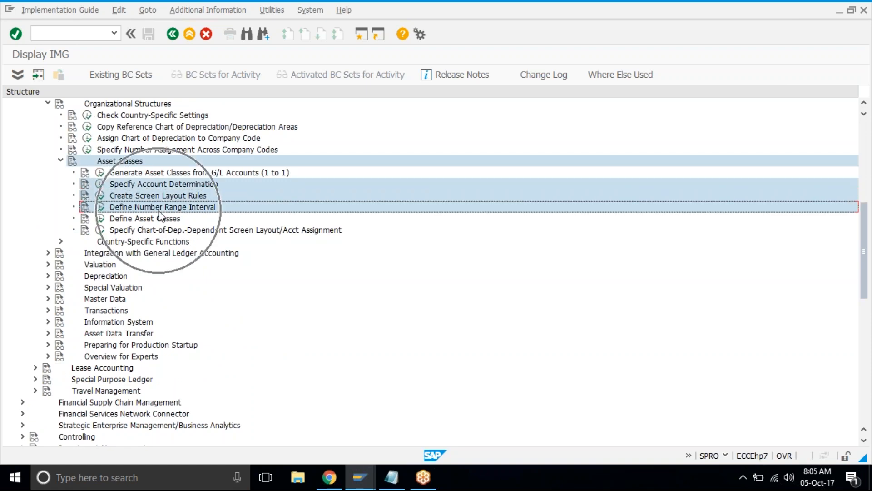
{"action": "left_click", "coordinate": [391, 477]}
{"action": "left_click_drag", "start_coordinate": [228, 203], "coordinate": [432, 259]}
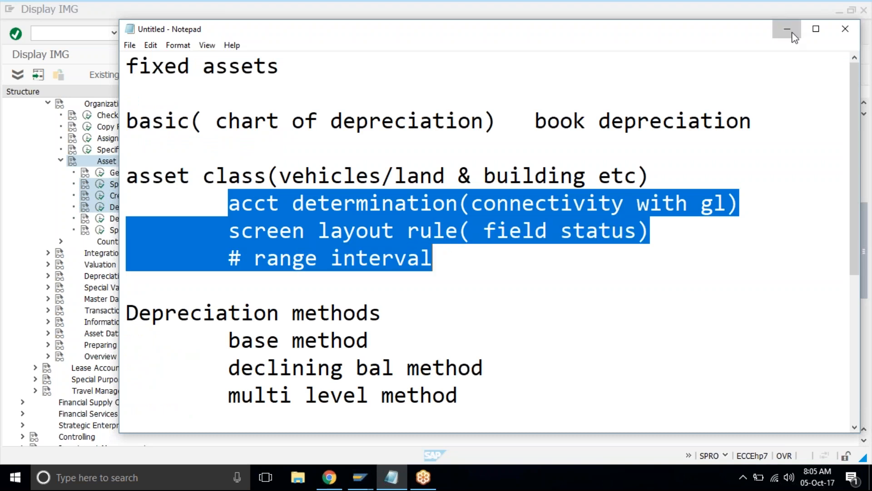
{"action": "left_click", "coordinate": [793, 34]}
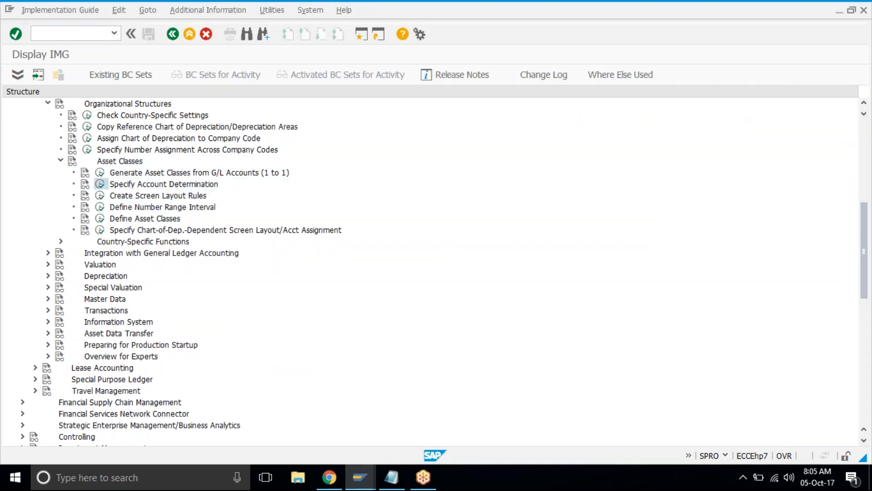
Step: Execute Specify Account Determination and start a new entry with the key TAT01
{"action": "left_click", "coordinate": [99, 184]}
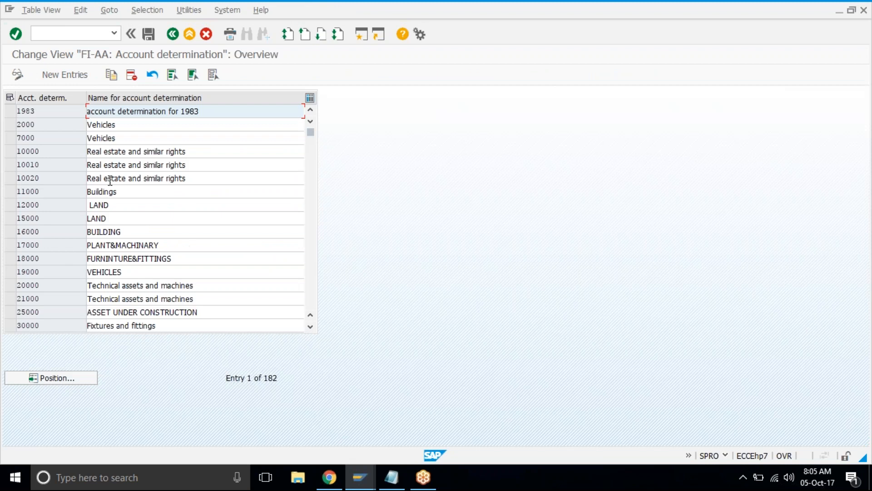
{"action": "left_click", "coordinate": [67, 75]}
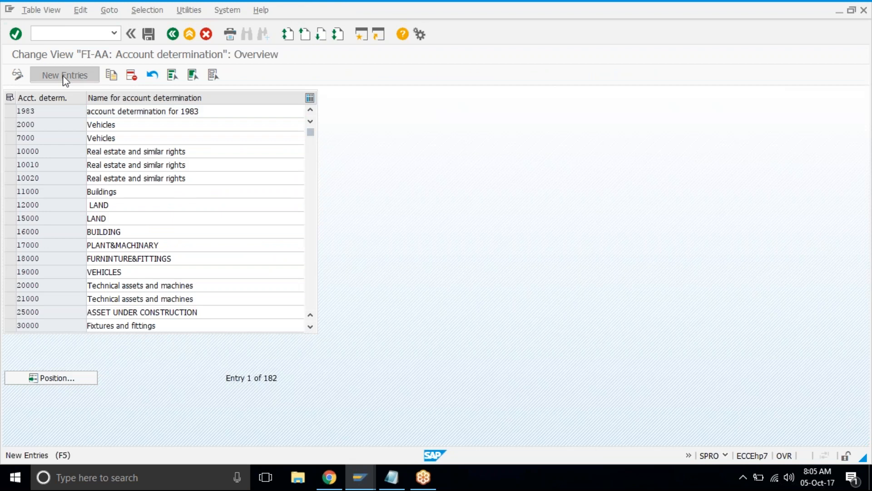
{"action": "type", "text": "tat"}
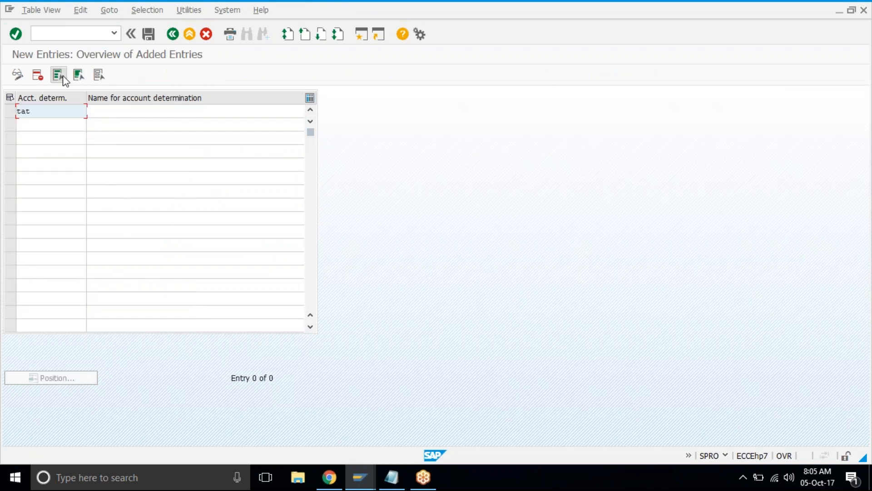
{"action": "type", "text": "1"}
{"action": "key", "text": "Tab"}
{"action": "key", "text": "shift+Tab"}
{"action": "key", "text": "BackSpace"}
{"action": "key", "text": "BackSpace"}
{"action": "type", "text": "t01"}
{"action": "key", "text": "Tab"}
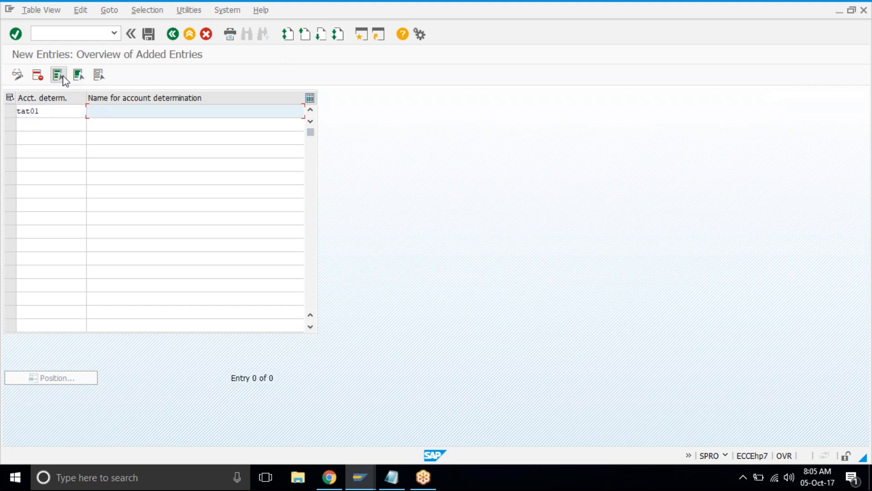
Step: Name account determination TAT01 "Vehicles"
{"action": "type", "text": "Land"}
{"action": "key", "text": "BackSpace"}
{"action": "key", "text": "BackSpace"}
{"action": "key", "text": "BackSpace"}
{"action": "key", "text": "BackSpace"}
{"action": "key", "text": "BackSpace"}
{"action": "type", "text": "Vehicles"}
{"action": "key", "text": "Tab"}
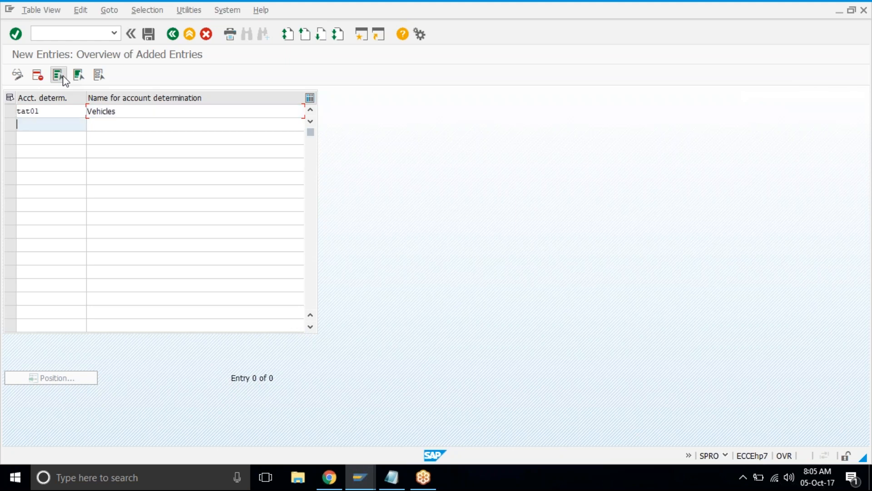
Step: Add a second account determination TAT02 named "Computers" and confirm the entries
{"action": "type", "text": "tat02"}
{"action": "key", "text": "Tab"}
{"action": "type", "text": "Computers"}
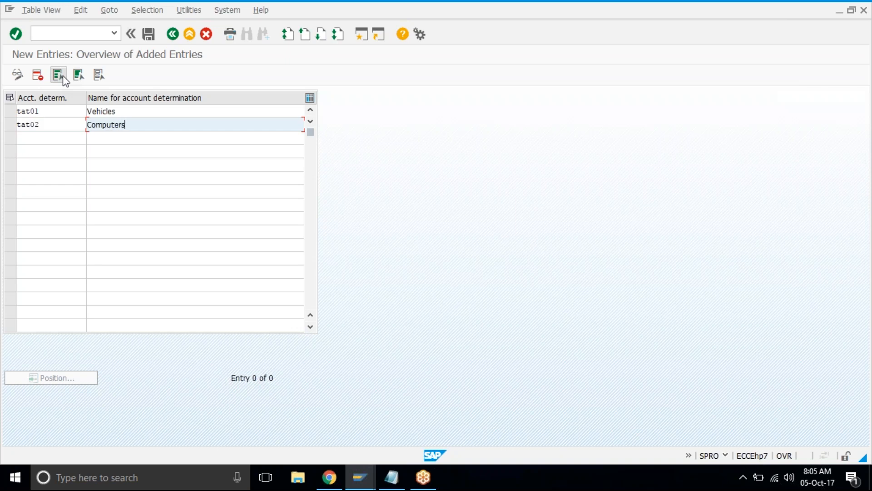
{"action": "key", "text": "Return"}
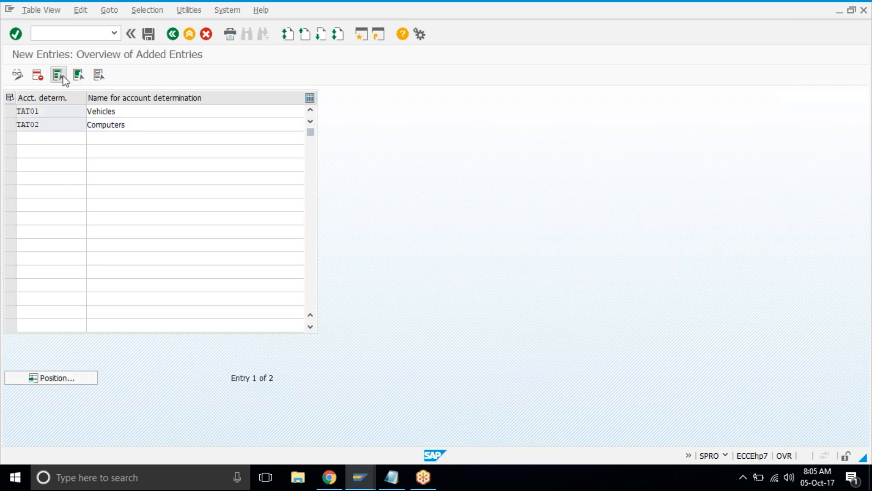
Step: Save the new account determinations under the proposed customizing request and return to the IMG
{"action": "key", "text": "ctrl+s"}
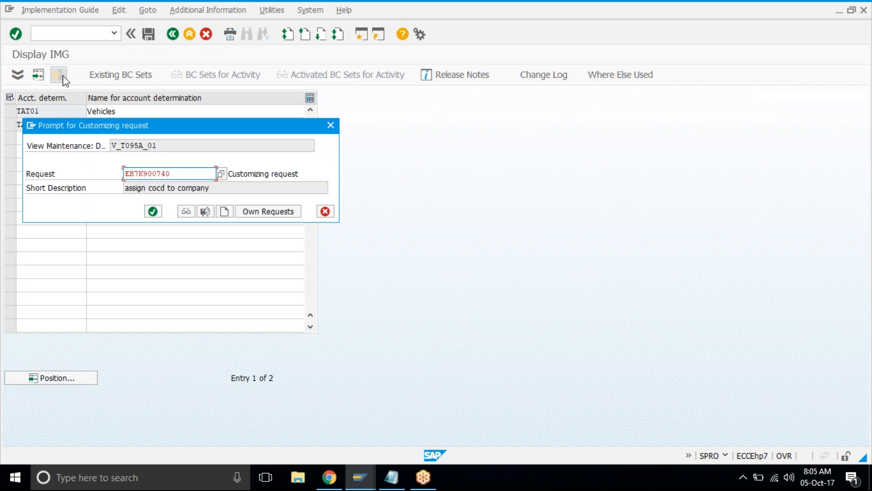
{"action": "key", "text": "Return"}
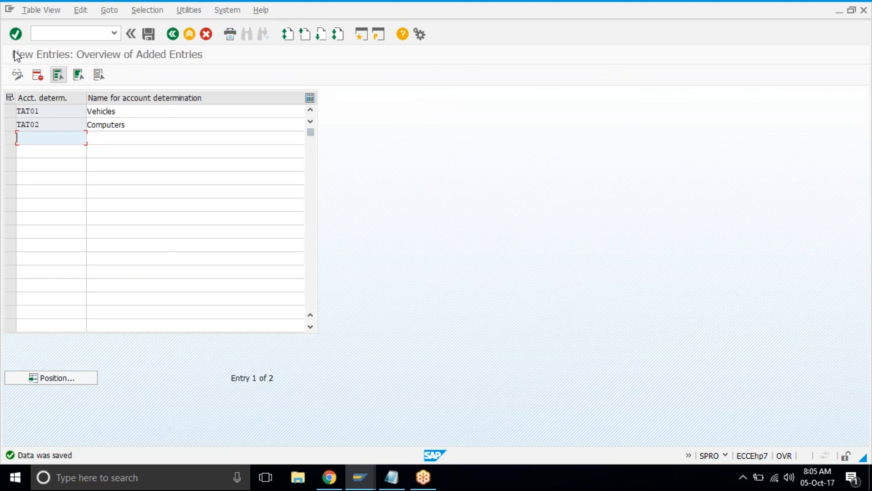
{"action": "left_click", "coordinate": [173, 35]}
{"action": "left_click", "coordinate": [172, 34]}
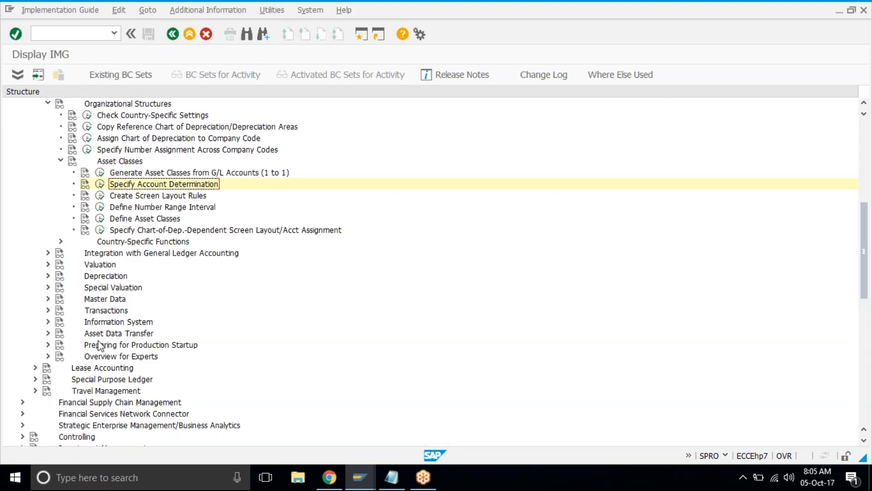
Step: Execute Create Screen Layout Rules and copy rule 1100 Buildings as TAT1 named "screen layout for tat1"
{"action": "left_click", "coordinate": [100, 195]}
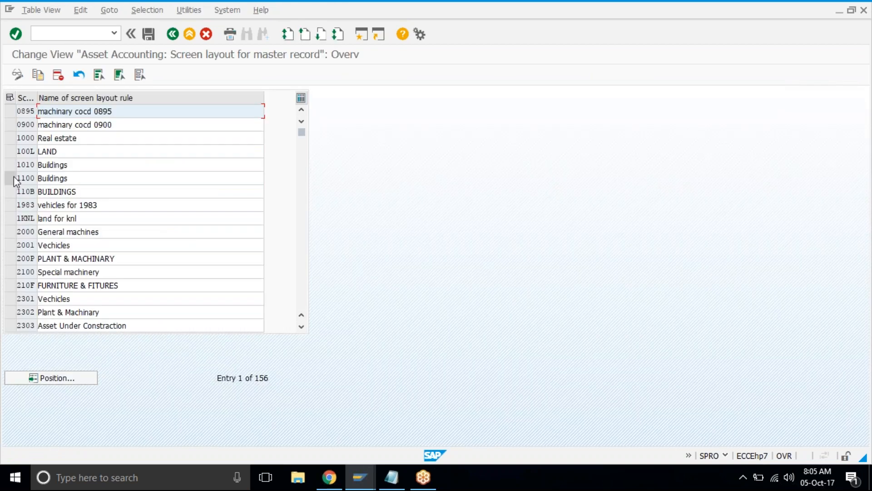
{"action": "left_click", "coordinate": [11, 178]}
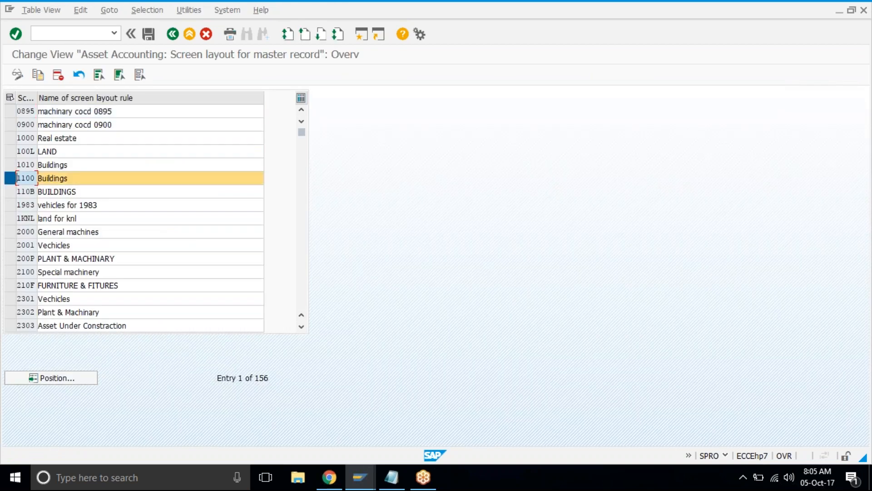
{"action": "left_click", "coordinate": [39, 75]}
{"action": "type", "text": "tatt"}
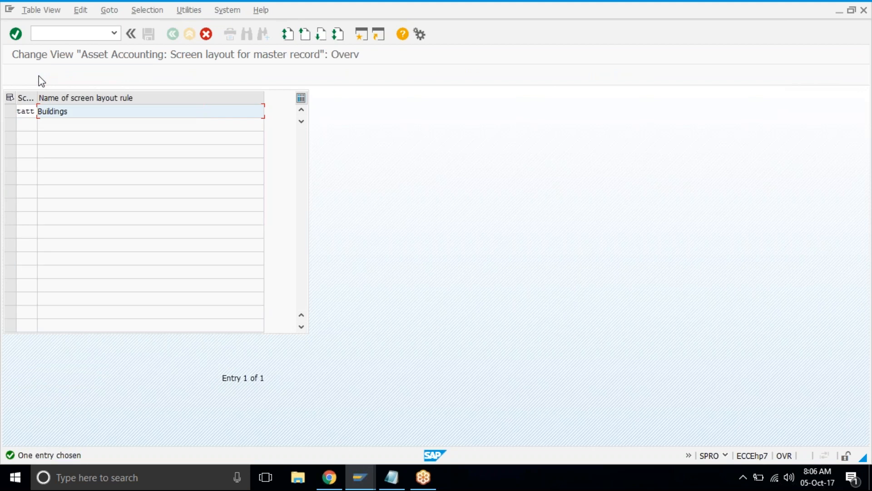
{"action": "key", "text": "shift+Tab"}
{"action": "key", "text": "BackSpace"}
{"action": "type", "text": "l"}
{"action": "key", "text": "Tab"}
{"action": "type", "text": "screen layout for tat1"}
{"action": "key", "text": "Return"}
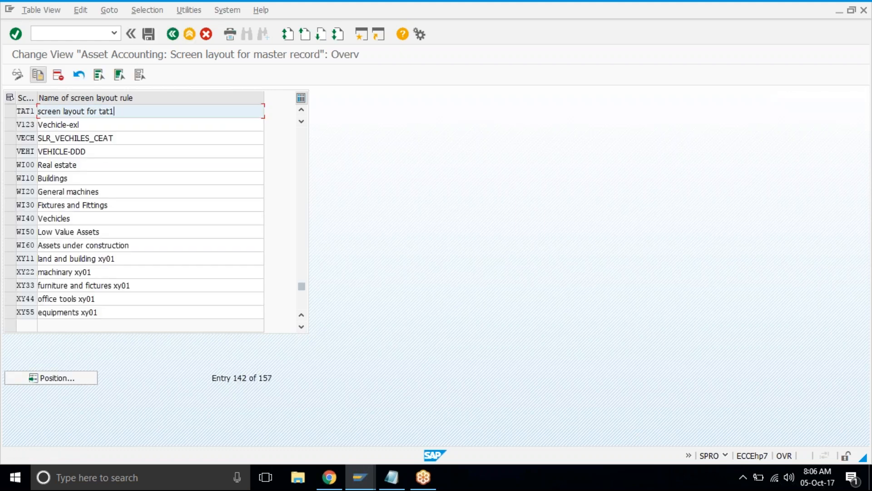
Step: Save screen layout rule TAT1 under the proposed customizing request and return to the IMG
{"action": "key", "text": "ctrl+s"}
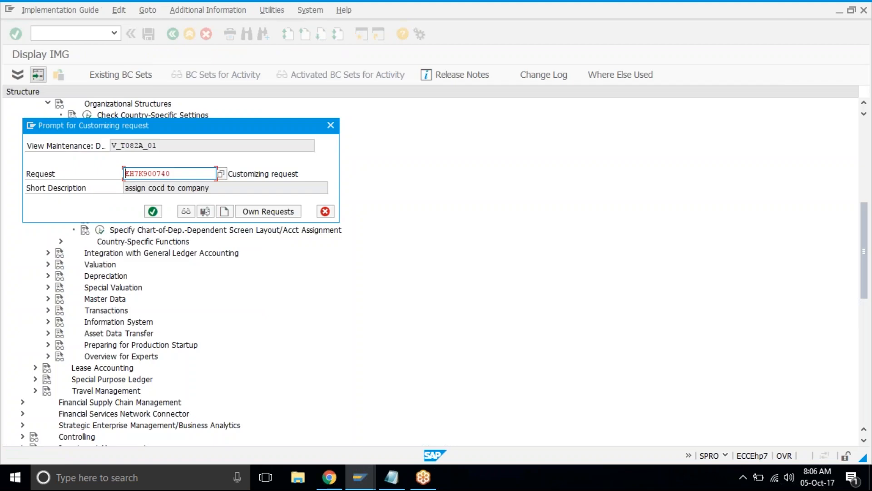
{"action": "key", "text": "Return"}
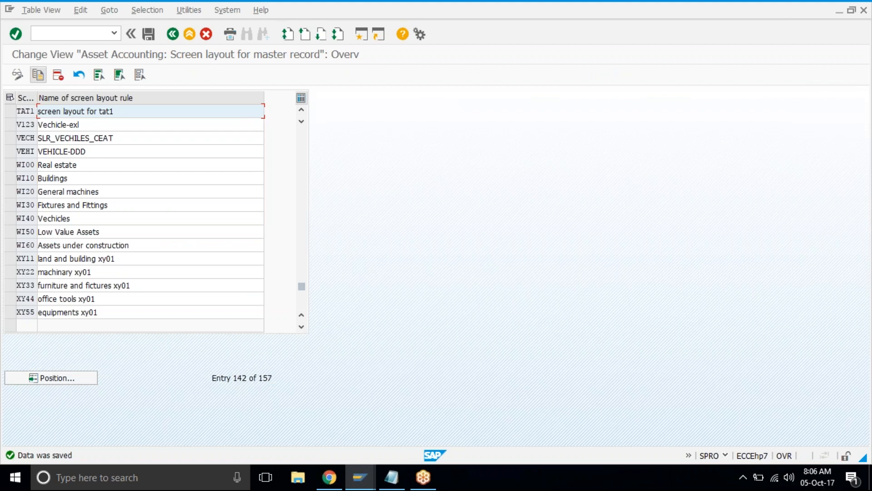
{"action": "key", "text": "F3"}
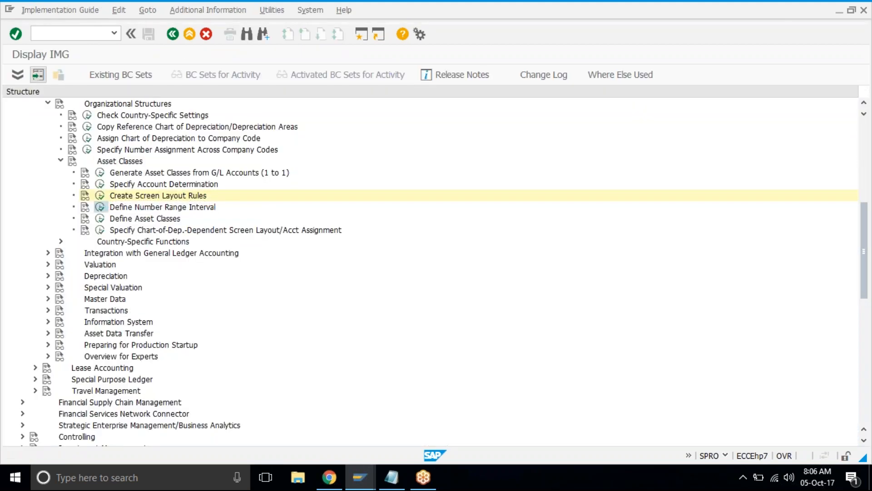
Step: Execute Define Number Range Interval and open the asset number intervals of company code TAT1 for maintenance
{"action": "left_click", "coordinate": [100, 207]}
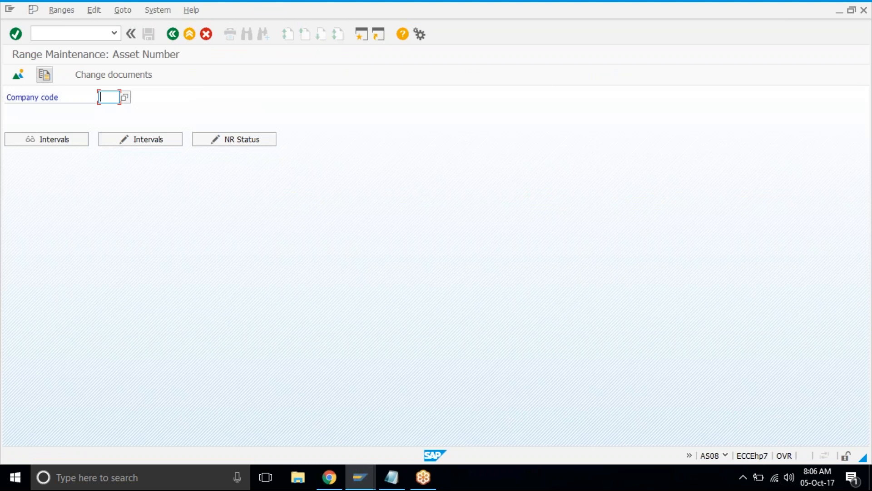
{"action": "type", "text": "r101"}
{"action": "left_click", "coordinate": [46, 140]}
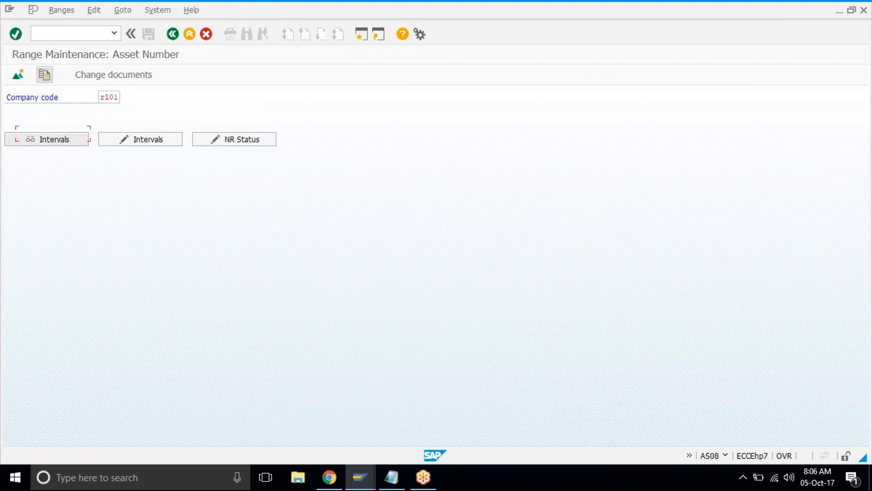
{"action": "left_click", "coordinate": [144, 139]}
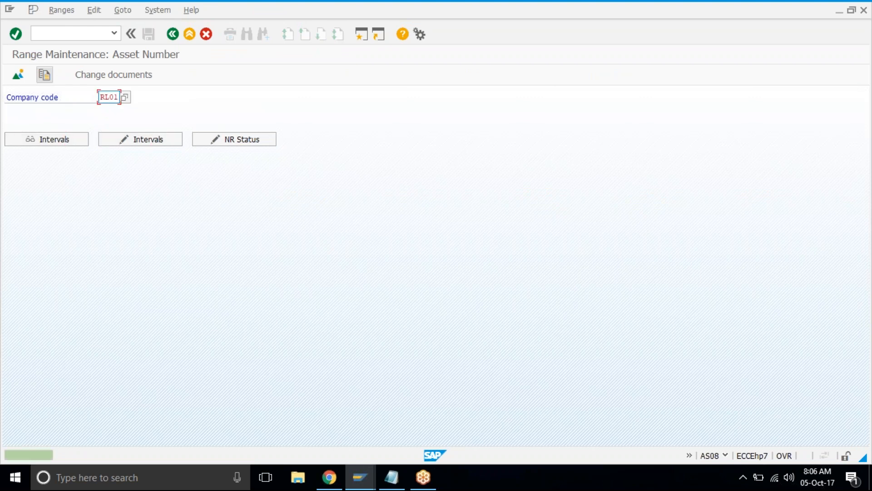
{"action": "type", "text": "tat1"}
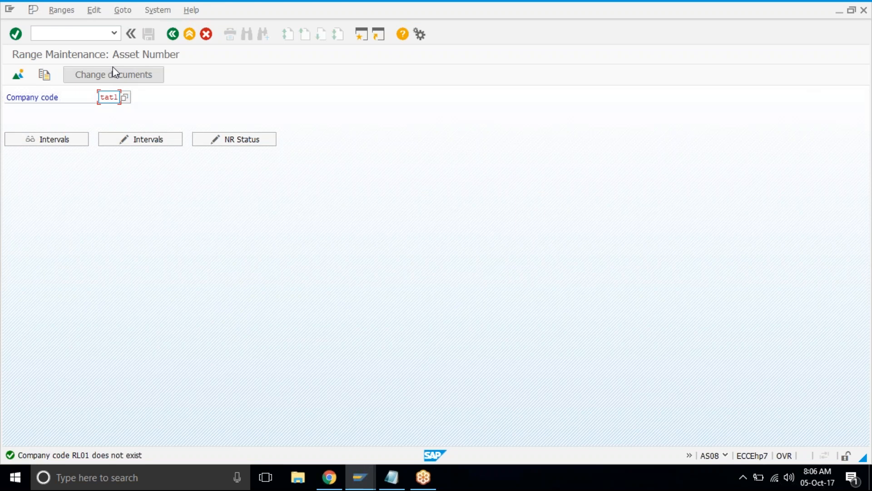
{"action": "key", "text": "Return"}
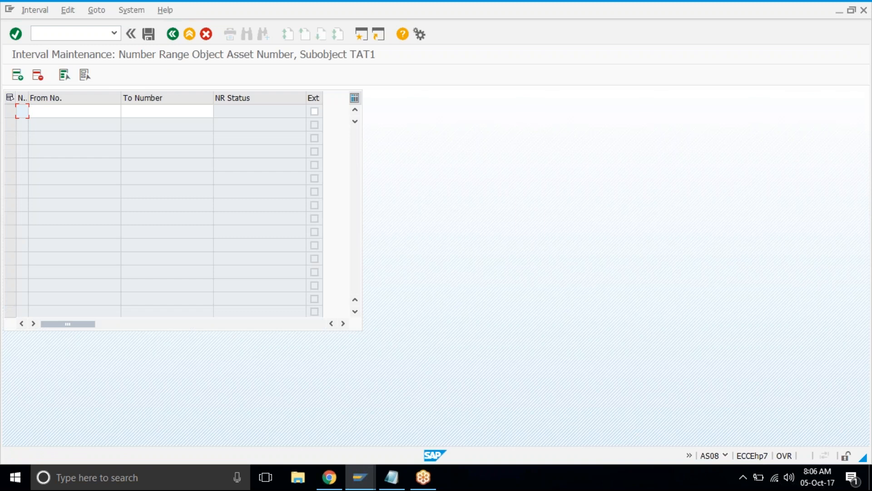
Step: Enter number range interval 01 from 1000 to 1999 for TAT1 and confirm it
{"action": "type", "text": "01"}
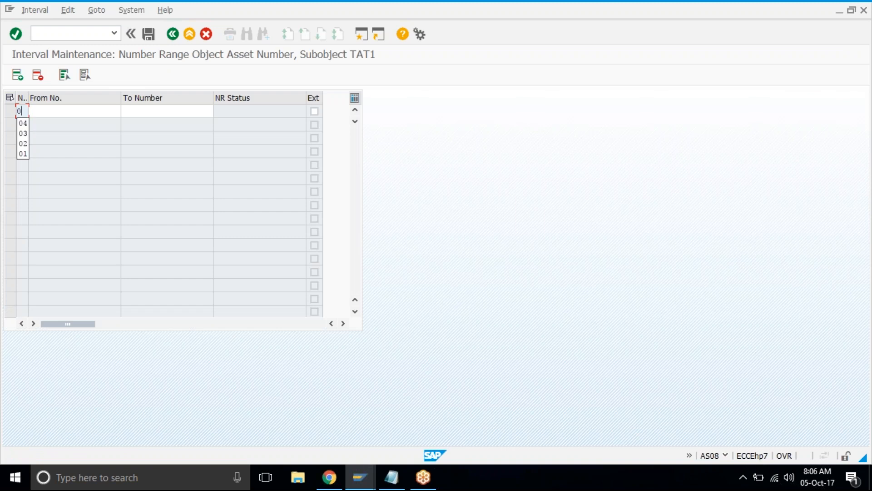
{"action": "key", "text": "Tab"}
{"action": "type", "text": "2017"}
{"action": "key", "text": "Tab"}
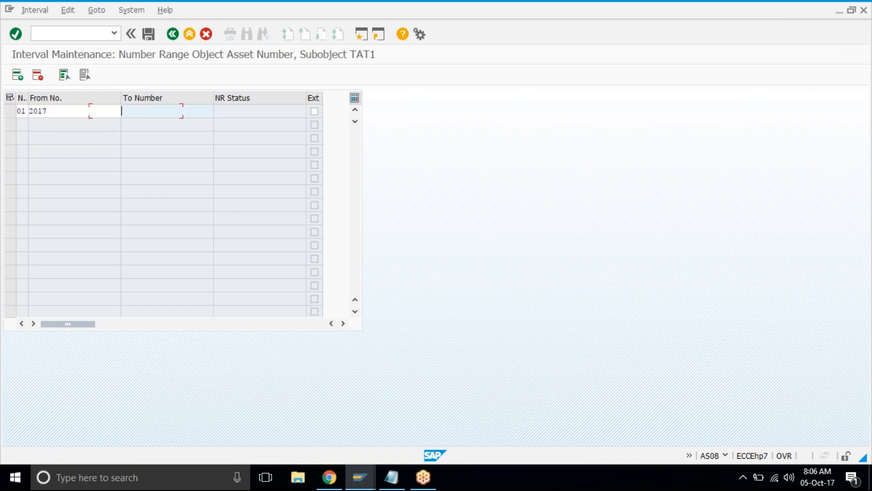
{"action": "left_click", "coordinate": [47, 111]}
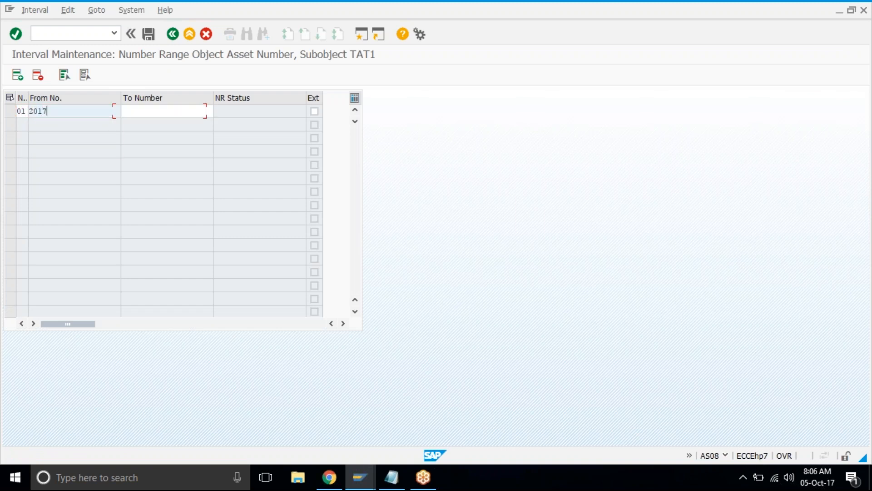
{"action": "key", "text": "BackSpace"}
{"action": "key", "text": "BackSpace"}
{"action": "key", "text": "BackSpace"}
{"action": "key", "text": "BackSpace"}
{"action": "type", "text": "1000"}
{"action": "key", "text": "Tab"}
{"action": "type", "text": "1999"}
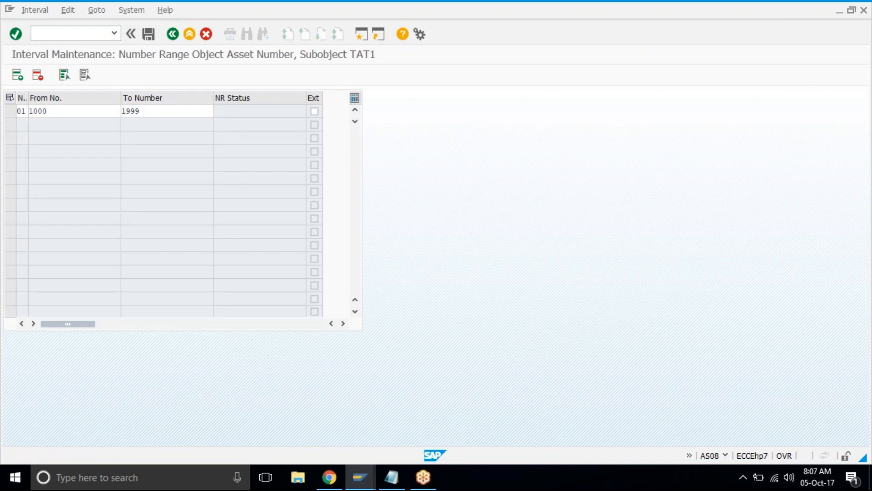
{"action": "key", "text": "Return"}
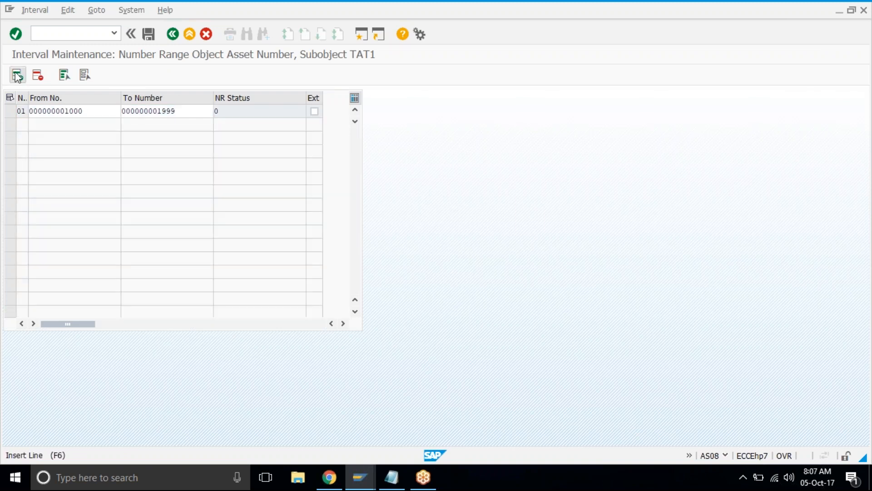
Step: Insert a second number range interval 02 from 2000 to 2999 and confirm it
{"action": "left_click", "coordinate": [17, 76]}
{"action": "type", "text": "2000"}
{"action": "key", "text": "Tab"}
{"action": "type", "text": "2999"}
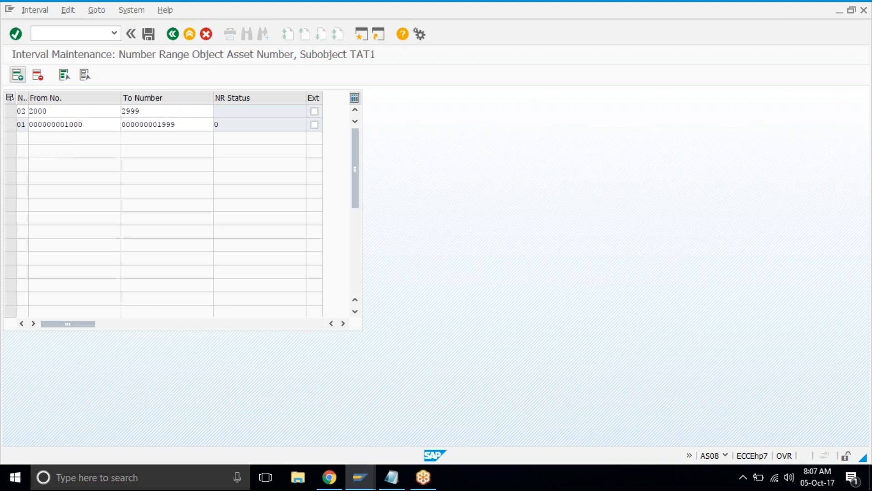
{"action": "key", "text": "Return"}
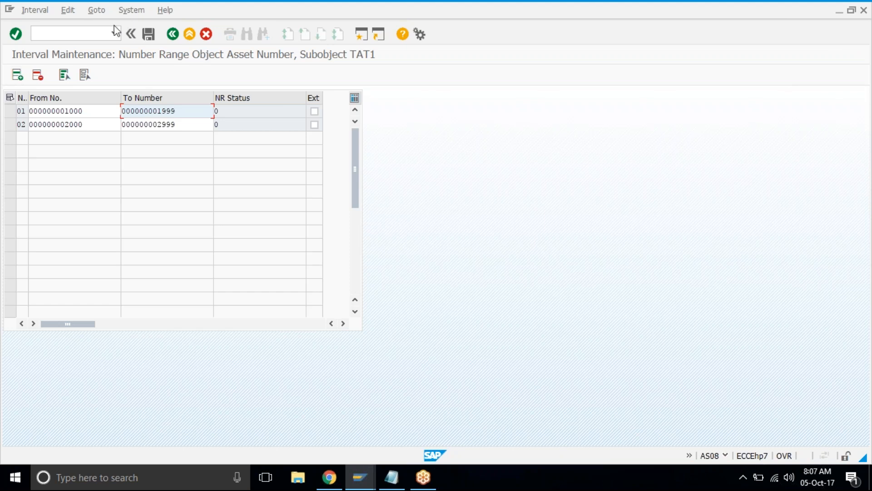
Step: Save the TAT1 number range intervals and return to the IMG
{"action": "left_click", "coordinate": [148, 35]}
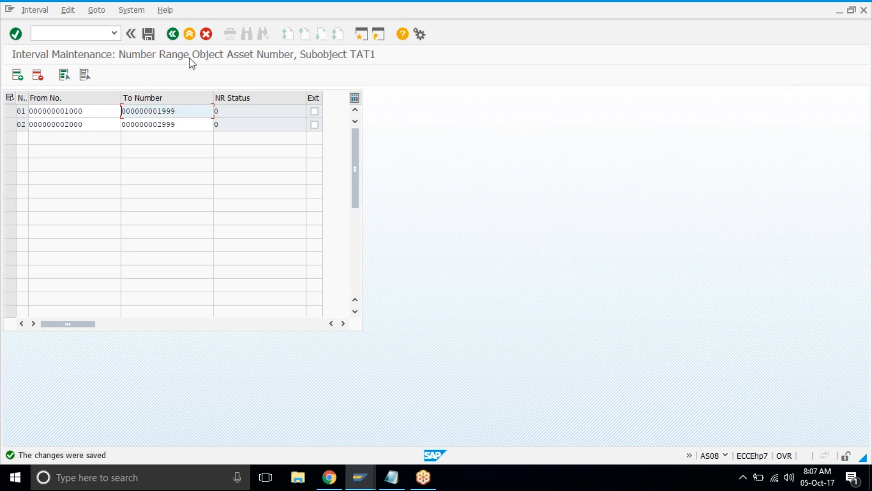
{"action": "left_click", "coordinate": [178, 39]}
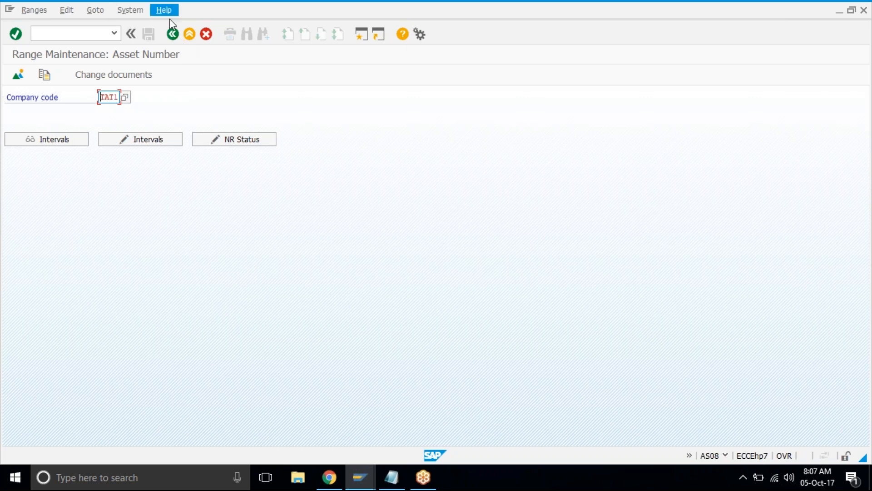
{"action": "left_click", "coordinate": [176, 38]}
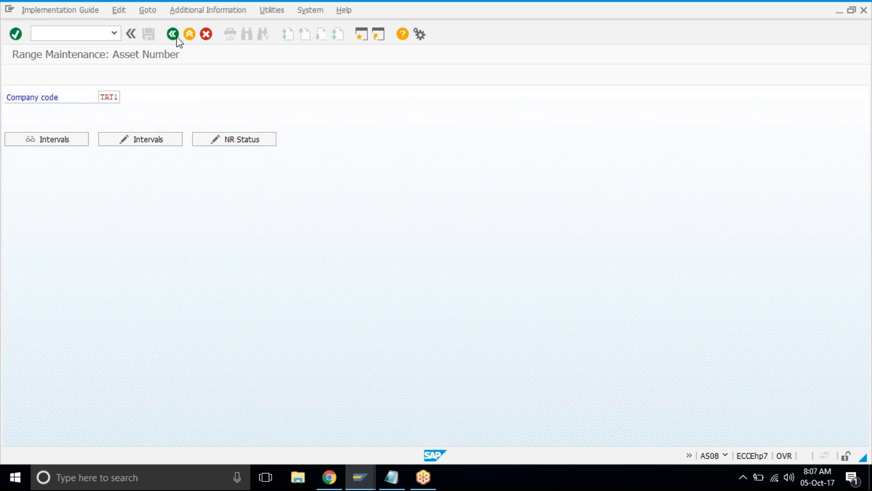
{"action": "left_click", "coordinate": [176, 37]}
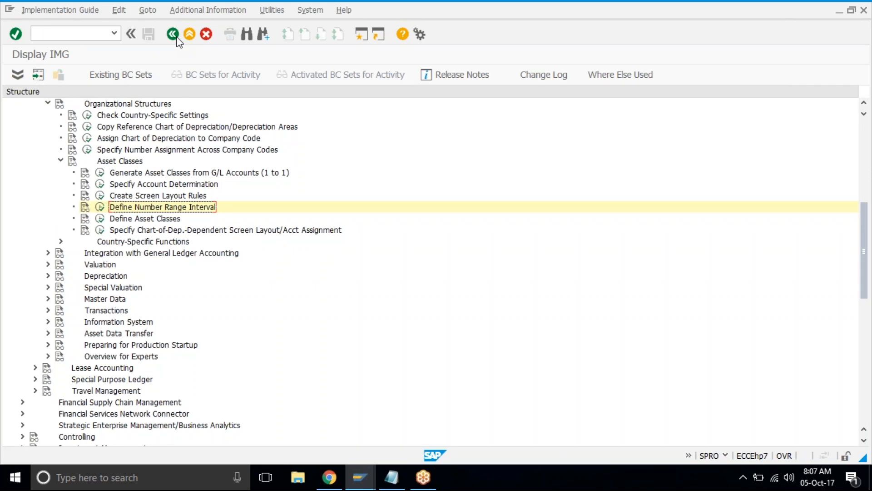
Step: Execute Define Asset Classes and create a new entry tat01 with "Vehicles" as both description and short text
{"action": "left_click", "coordinate": [101, 218]}
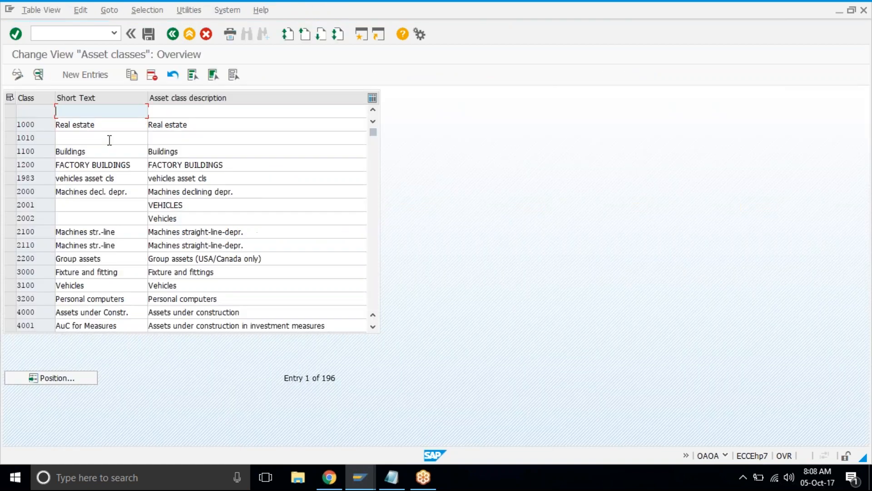
{"action": "key", "text": "F5"}
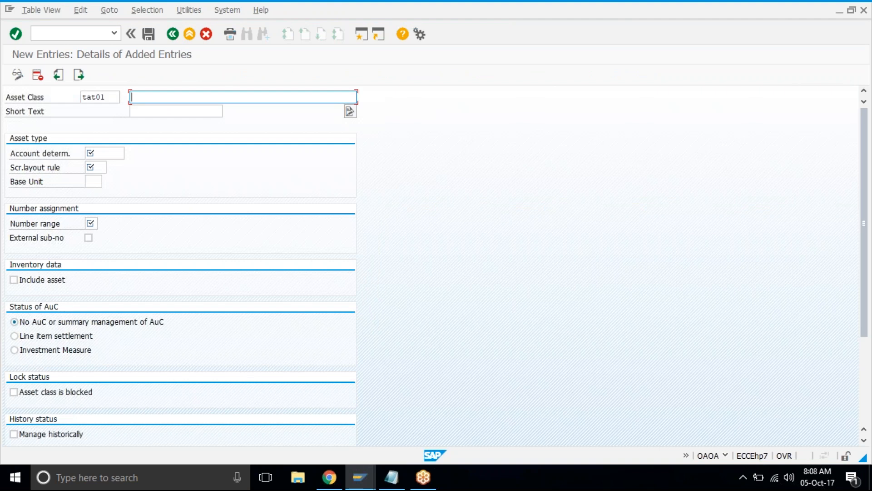
{"action": "key", "text": "shift+Tab"}
{"action": "key", "text": "shift+Tab"}
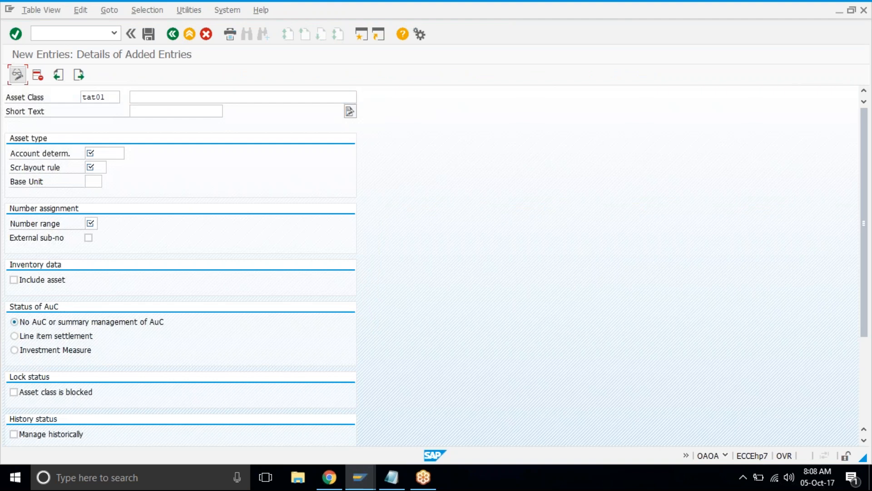
{"action": "left_click", "coordinate": [144, 93]}
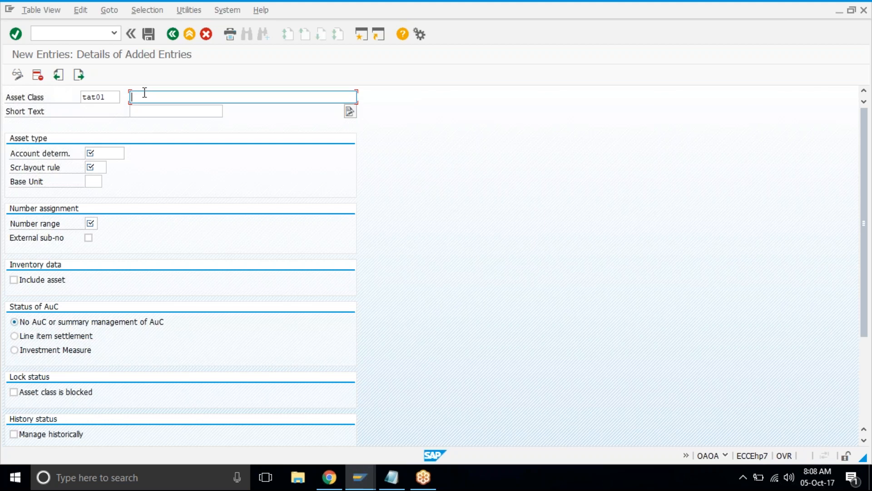
{"action": "type", "text": "Vehicles"}
{"action": "double_click", "coordinate": [144, 93]}
{"action": "key", "text": "ctrl+c"}
{"action": "key", "text": "Tab"}
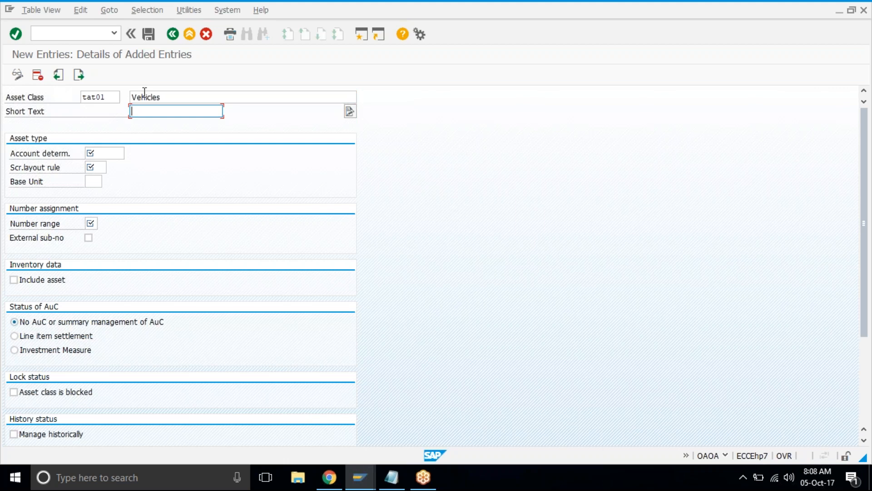
{"action": "key", "text": "ctrl+v"}
{"action": "key", "text": "Tab"}
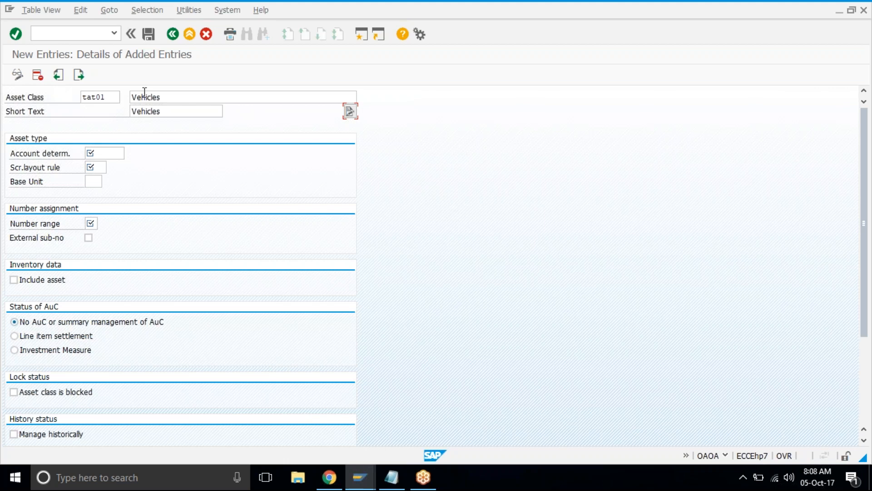
Step: Assign account determination TAT01 to the new Vehicles asset class from the list of possible values
{"action": "left_click", "coordinate": [114, 150]}
{"action": "left_click", "coordinate": [130, 155]}
{"action": "left_click_drag", "start_coordinate": [454, 252], "coordinate": [454, 409]}
{"action": "double_click", "coordinate": [192, 181]}
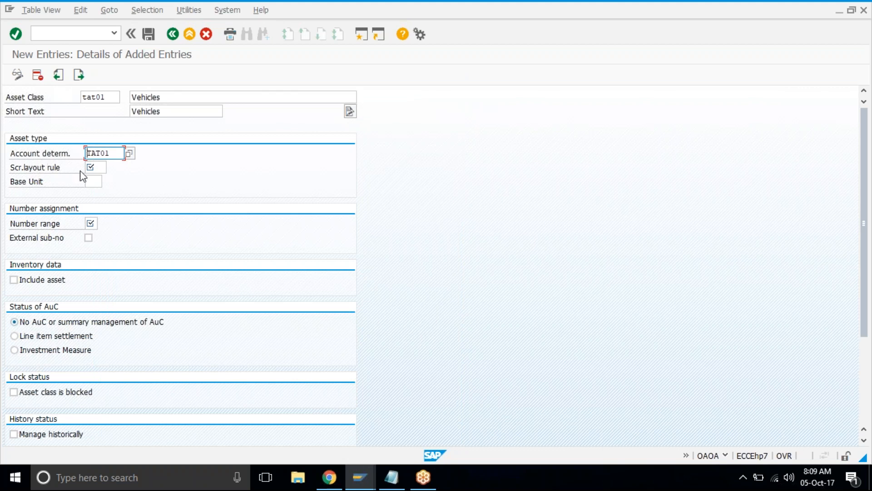
Step: Assign screen layout rule TAT1 to the Vehicles asset class from the list of layout rules
{"action": "left_click", "coordinate": [104, 168]}
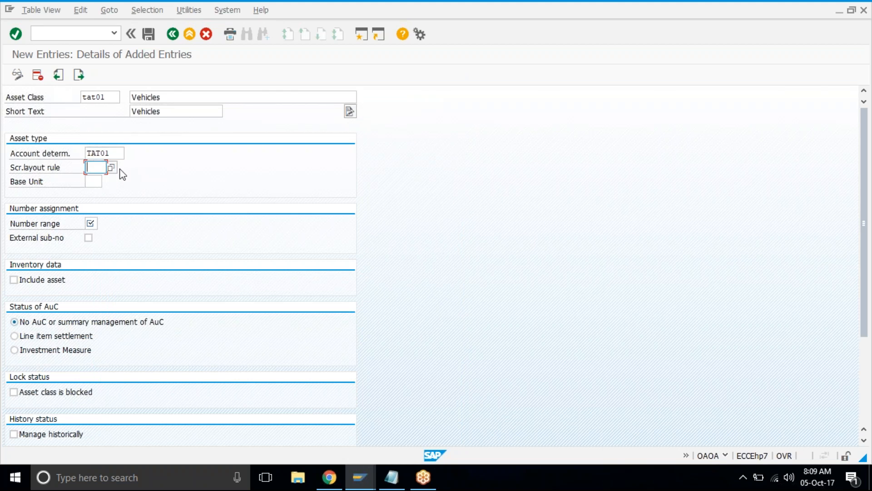
{"action": "key", "text": "F4"}
{"action": "left_click", "coordinate": [112, 212]}
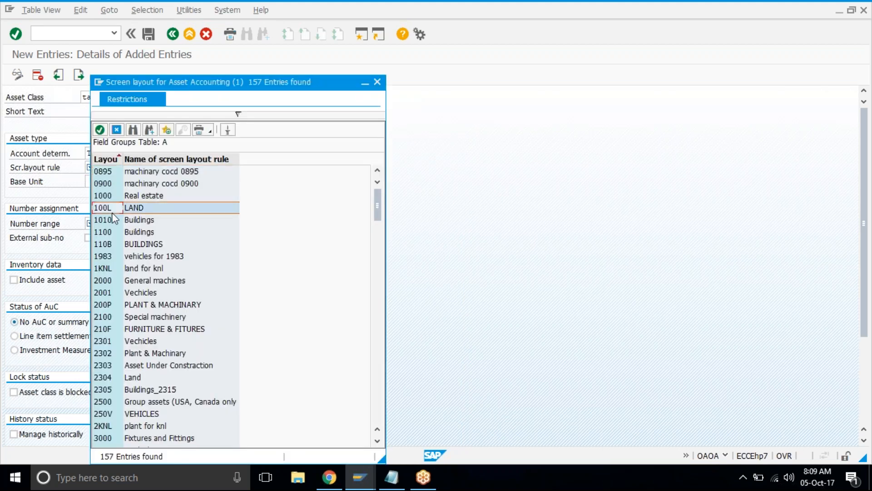
{"action": "scroll", "coordinate": [114, 219], "scroll_direction": "down", "scroll_amount": 2}
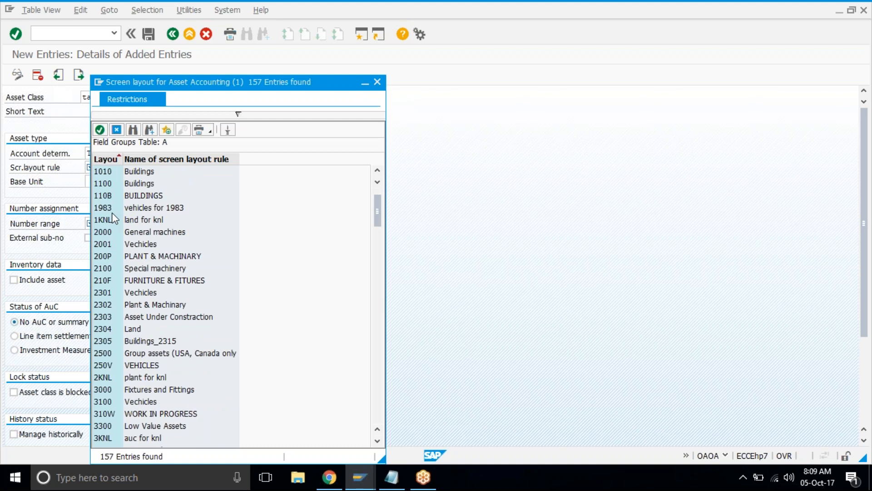
{"action": "scroll", "coordinate": [114, 219], "scroll_direction": "down", "scroll_amount": 15}
{"action": "scroll", "coordinate": [113, 219], "scroll_direction": "down", "scroll_amount": 10}
{"action": "double_click", "coordinate": [105, 256]}
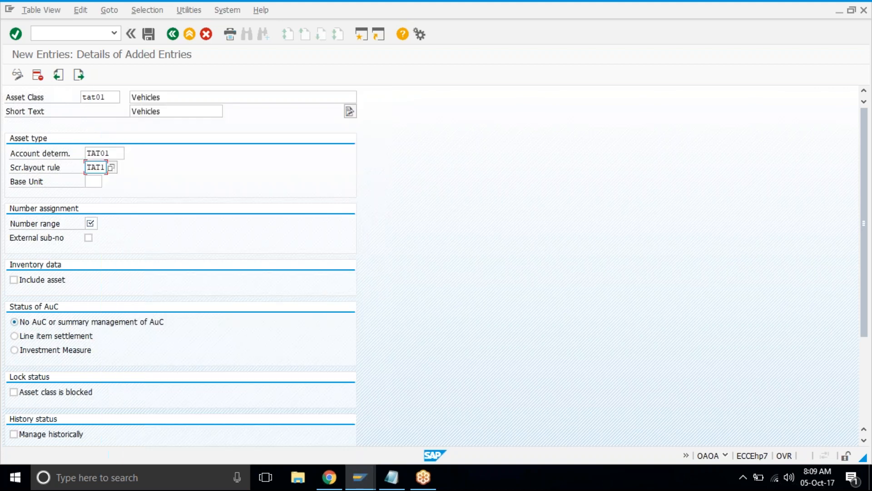
Step: Set the Vehicles asset class's base unit to EA (Each), looking it up among the units of measure
{"action": "left_click", "coordinate": [98, 181]}
{"action": "type", "text": "ea"}
{"action": "key", "text": "Tab"}
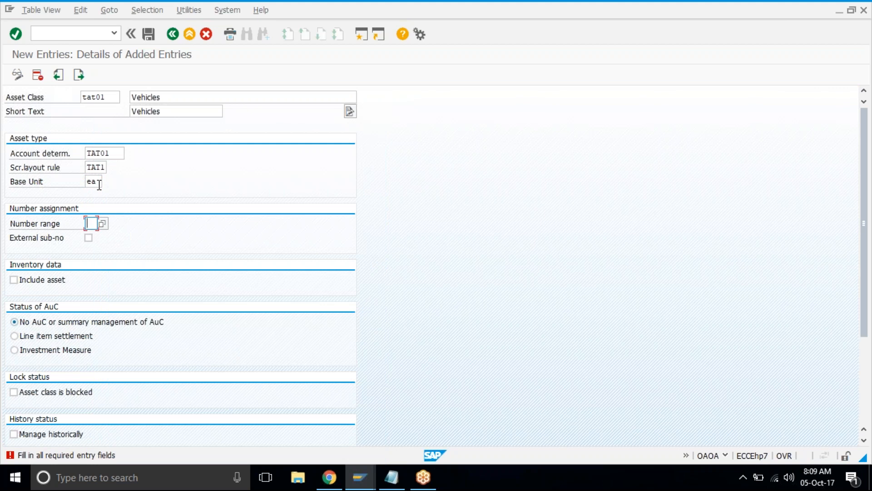
{"action": "left_click", "coordinate": [99, 182]}
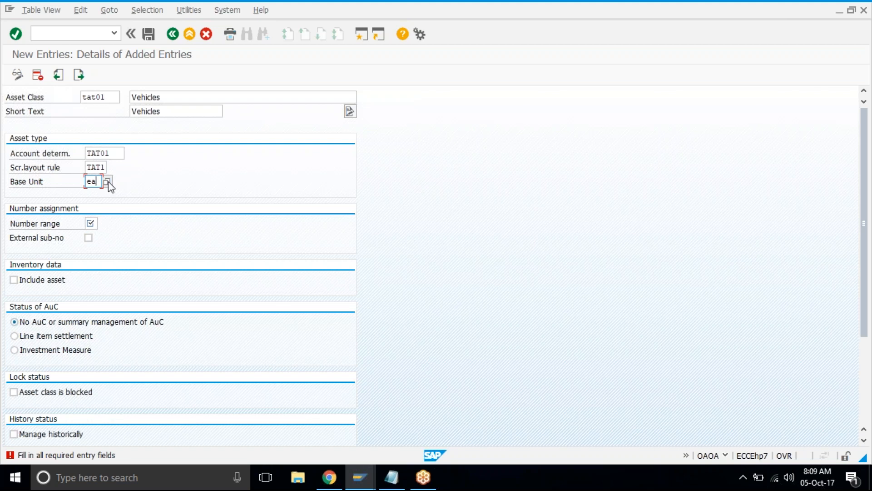
{"action": "left_click", "coordinate": [108, 182]}
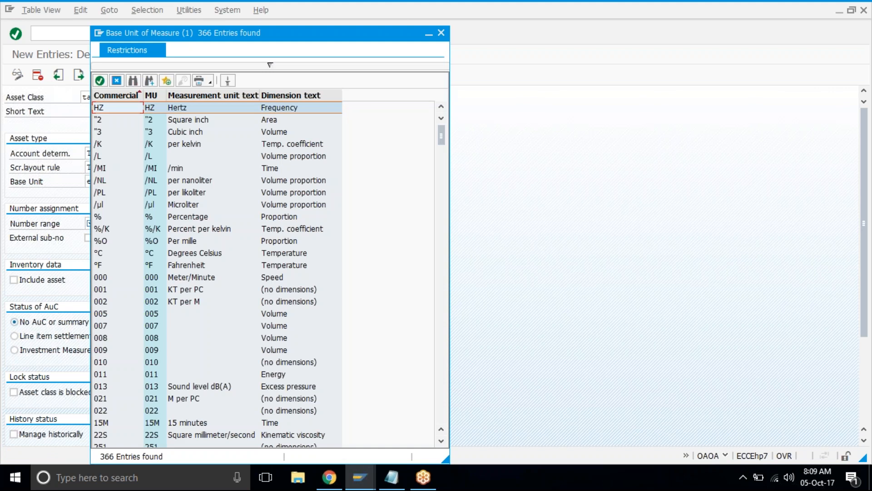
{"action": "scroll", "coordinate": [172, 287], "scroll_direction": "down", "scroll_amount": 15}
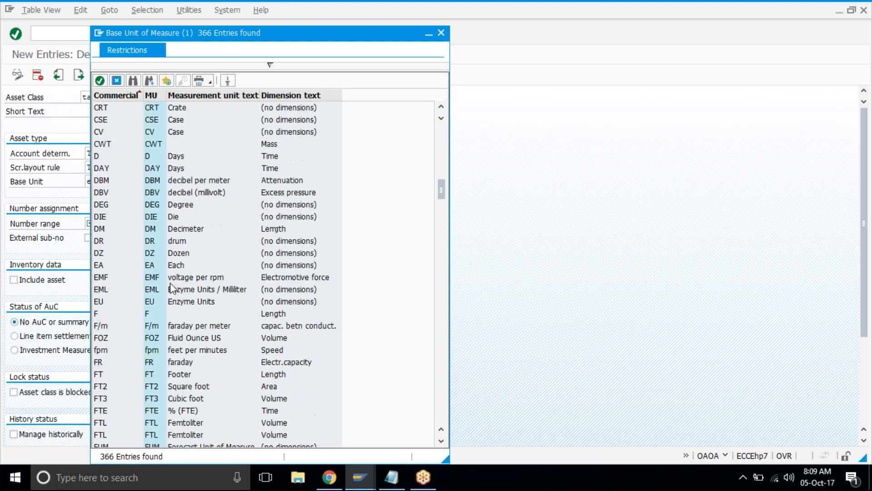
{"action": "scroll", "coordinate": [171, 287], "scroll_direction": "down", "scroll_amount": 7}
{"action": "scroll", "coordinate": [171, 287], "scroll_direction": "up", "scroll_amount": 4}
{"action": "left_click", "coordinate": [165, 144]}
{"action": "double_click", "coordinate": [164, 144]}
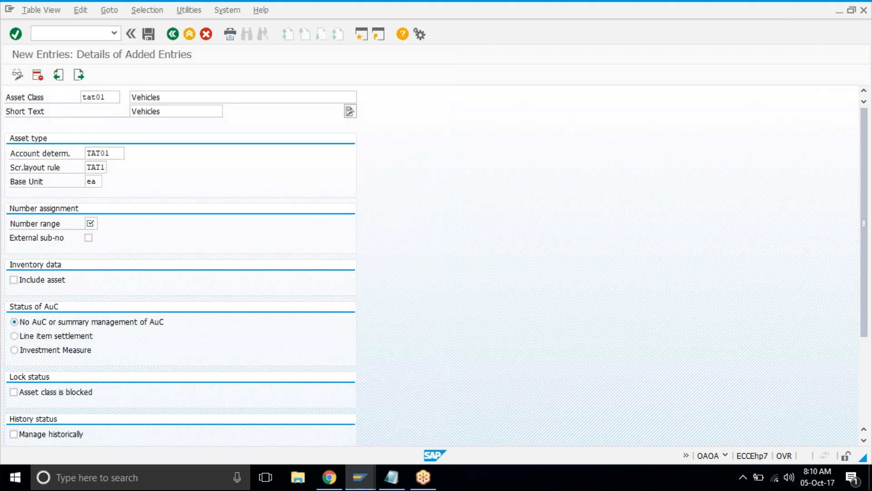
Step: Assign number range 01 to the Vehicles asset class and save it under the proposed customizing request
{"action": "left_click", "coordinate": [91, 222]}
{"action": "type", "text": "01"}
{"action": "key", "text": "Return"}
{"action": "key", "text": "Return"}
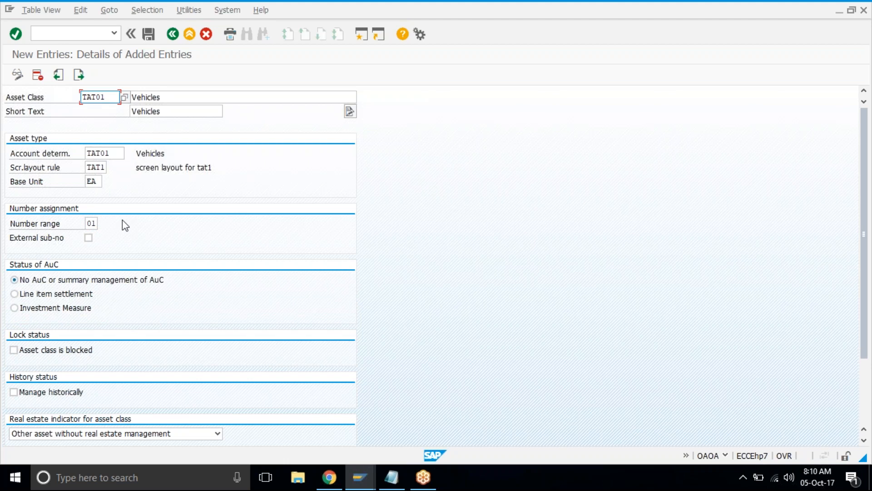
{"action": "left_click", "coordinate": [148, 34]}
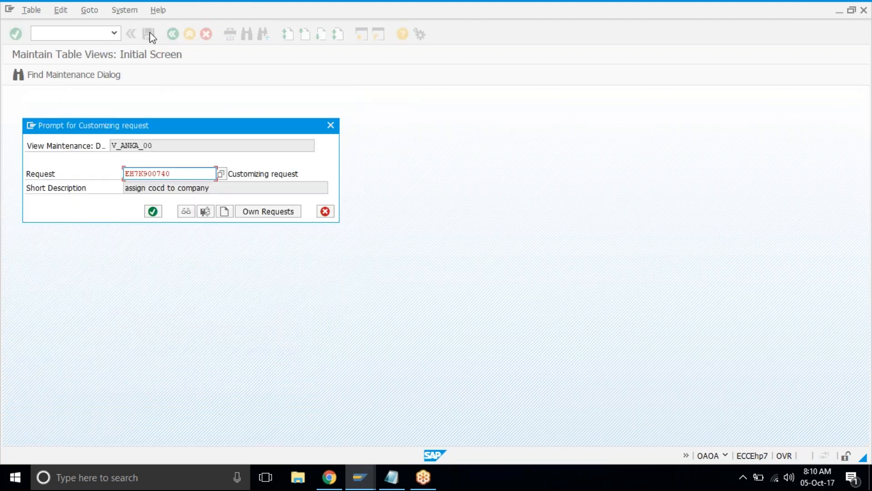
{"action": "key", "text": "Return"}
Step: Start a new asset class TAT02 with Computers as both its description and short text
{"action": "left_click", "coordinate": [173, 34]}
{"action": "type", "text": "tat02"}
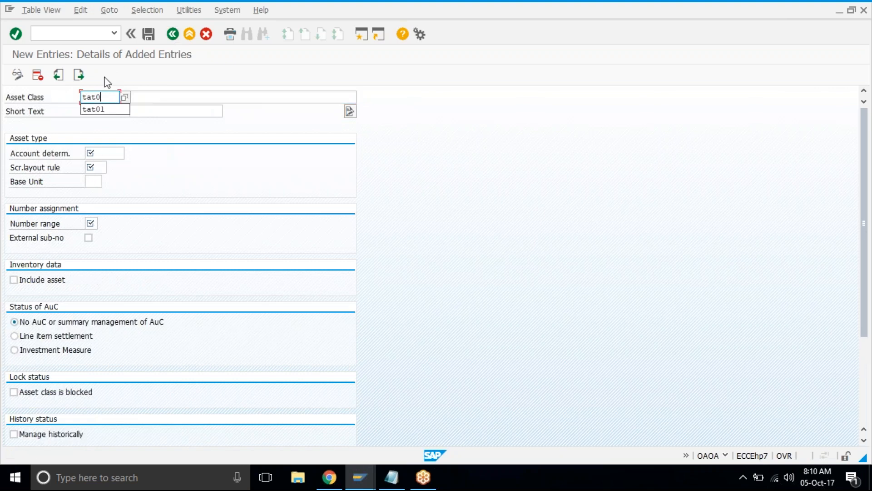
{"action": "key", "text": "Tab"}
{"action": "type", "text": "Compu"}
{"action": "key", "text": "BackSpace"}
{"action": "type", "text": "uters"}
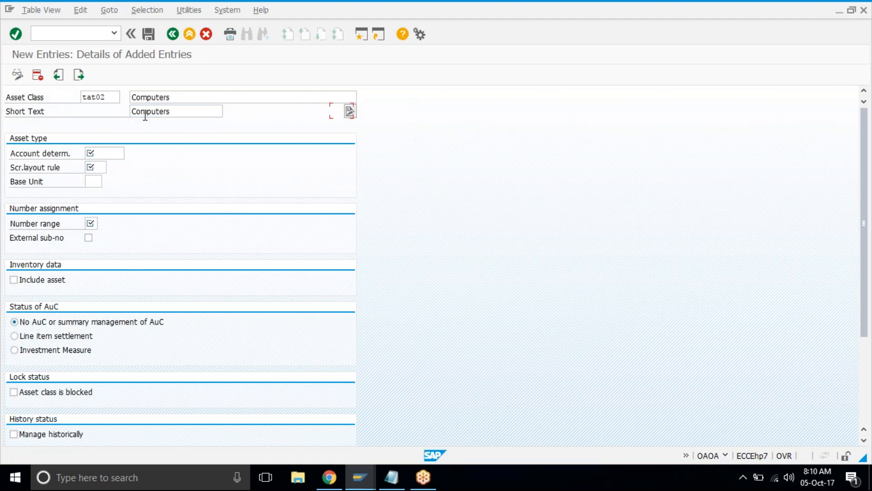
{"action": "key", "text": "Tab"}
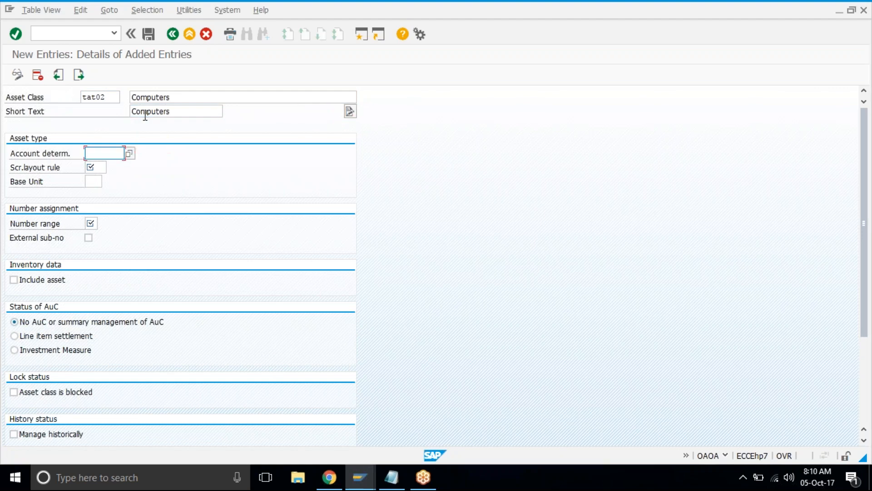
Step: Assign account determination TAT02, screen layout rule TAT1 and base unit EA to the Computers asset class
{"action": "type", "text": "tat02"}
{"action": "key", "text": "Tab"}
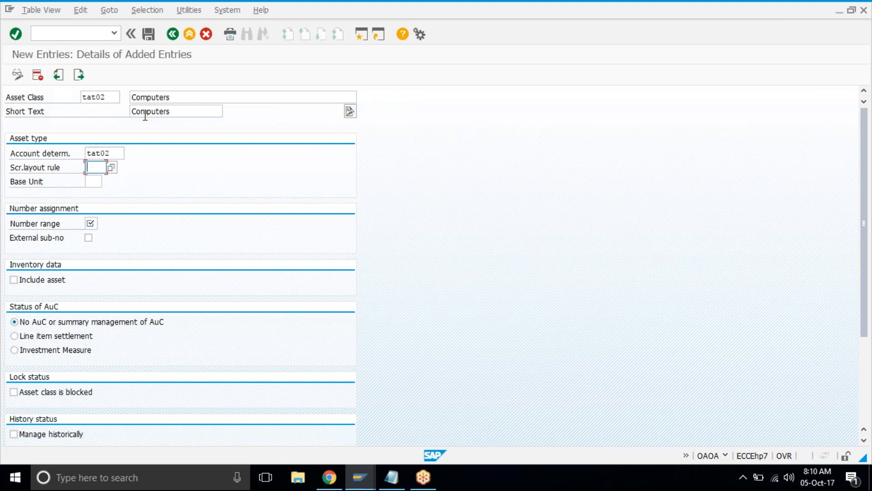
{"action": "type", "text": "tat1"}
{"action": "key", "text": "Tab"}
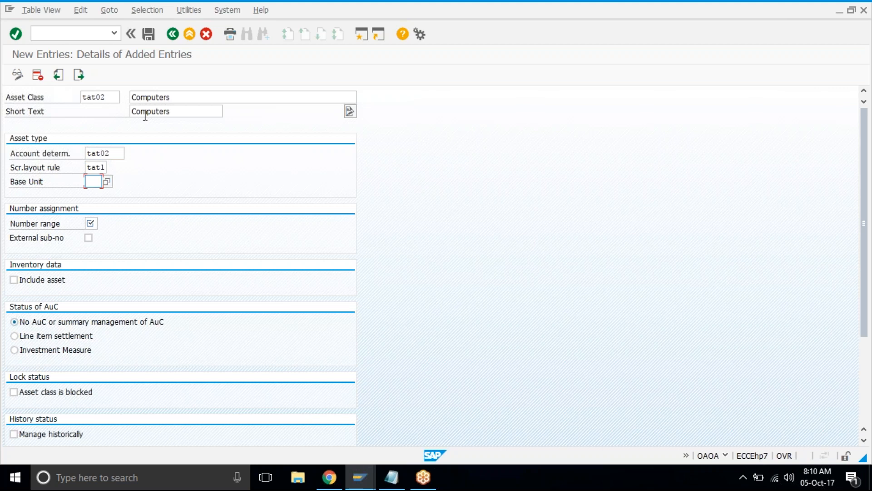
{"action": "type", "text": "eb"}
{"action": "key", "text": "Num_Lock"}
{"action": "key", "text": "BackSpace"}
{"action": "type", "text": "a"}
{"action": "key", "text": "Tab"}
{"action": "key", "text": "Tab"}
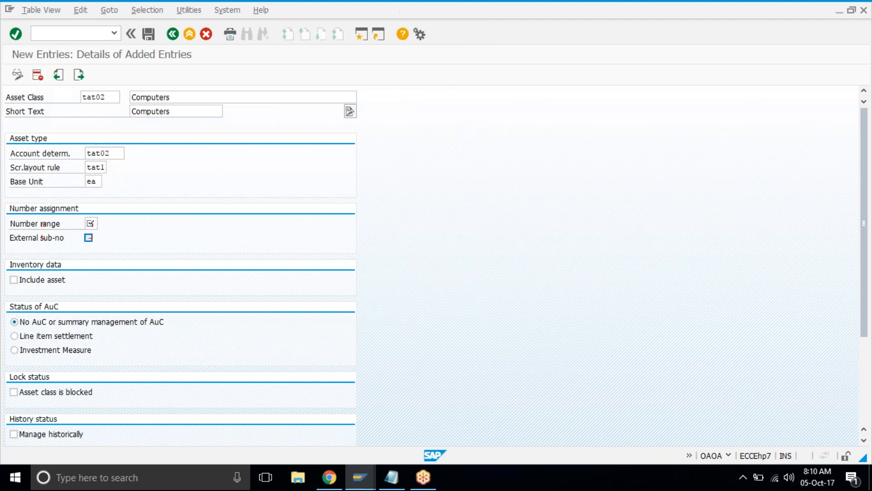
Step: Assign number range 02 to the Computers asset class and return to the asset class overview
{"action": "key", "text": "Return"}
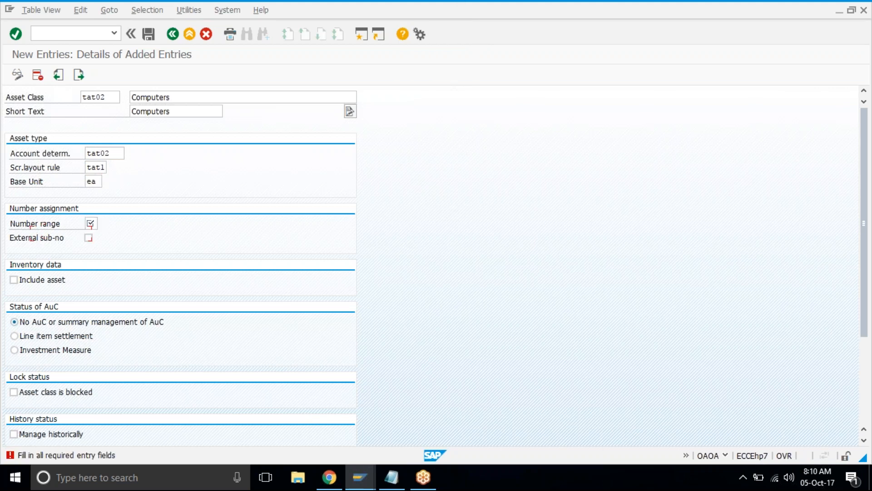
{"action": "key", "text": "Num_Lock"}
{"action": "type", "text": "02"}
{"action": "key", "text": "Return"}
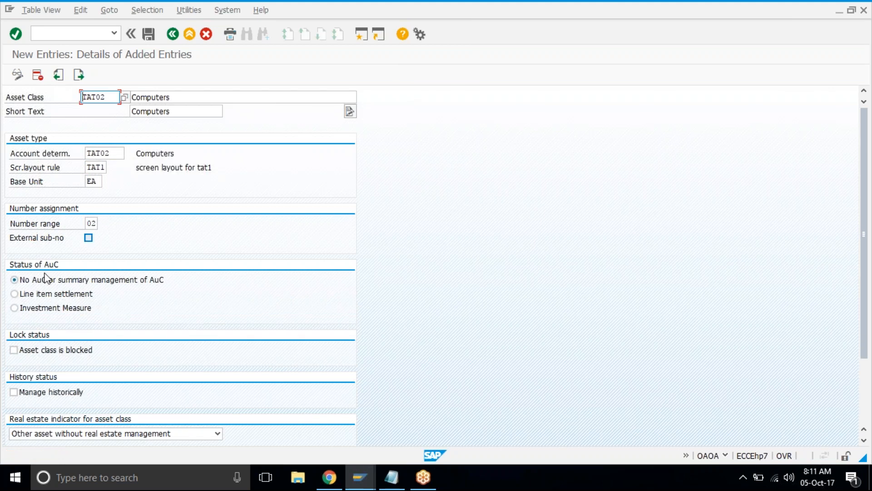
{"action": "key", "text": "Tab"}
{"action": "left_click", "coordinate": [168, 34]}
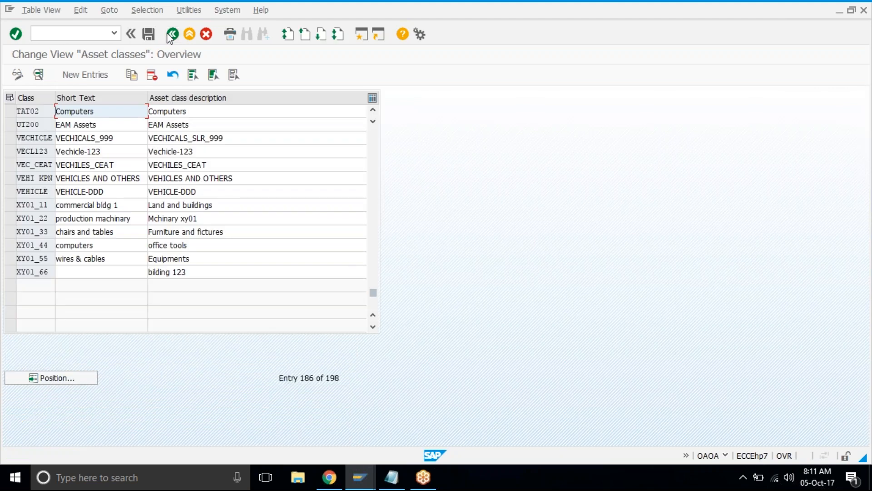
Step: Check the TAT01 and TAT02 rows in the asset class overview, then return to the implementation guide
{"action": "scroll", "coordinate": [10, 180], "scroll_direction": "up", "scroll_amount": 2}
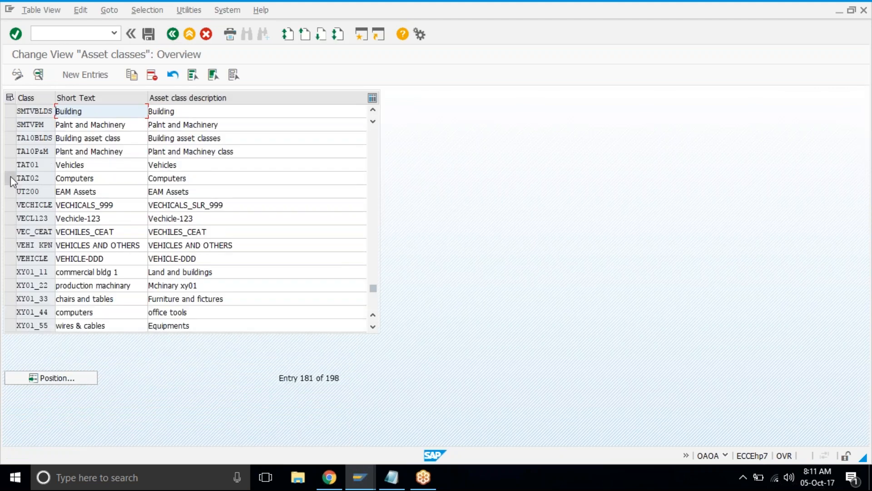
{"action": "left_click_drag", "start_coordinate": [10, 178], "coordinate": [10, 165]}
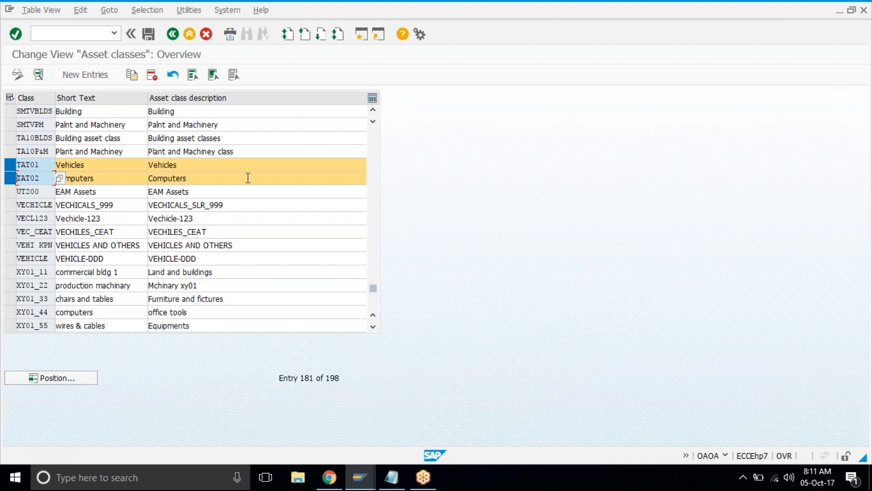
{"action": "left_click", "coordinate": [190, 35]}
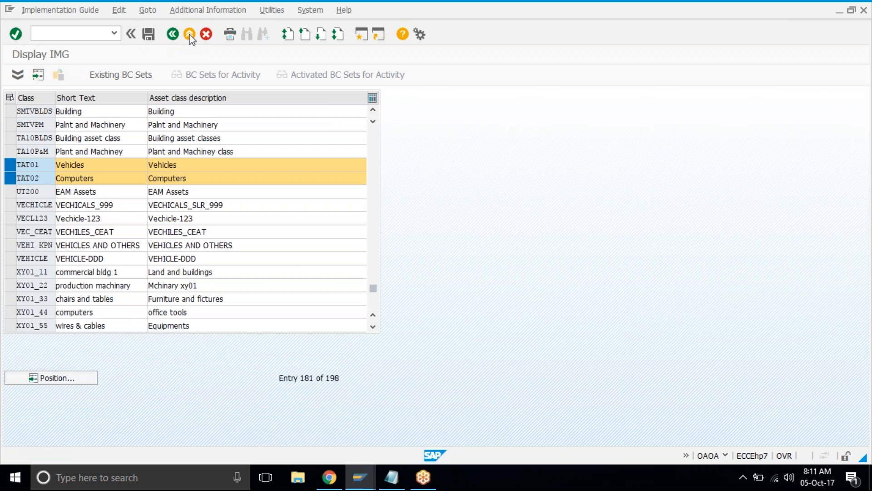
Step: Review the depreciation methods in the Notepad outline and the asset accounting task list in the Google Sheets training workbook
{"action": "mouse_move", "coordinate": [393, 487]}
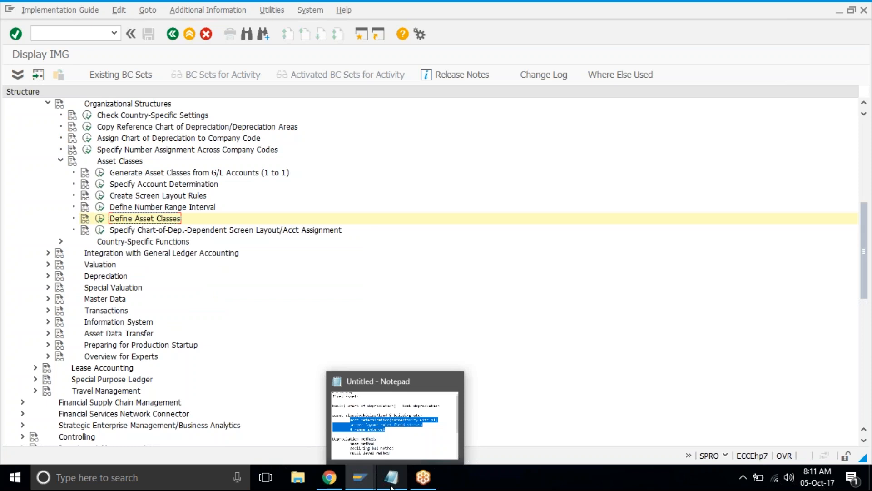
{"action": "left_click", "coordinate": [391, 487]}
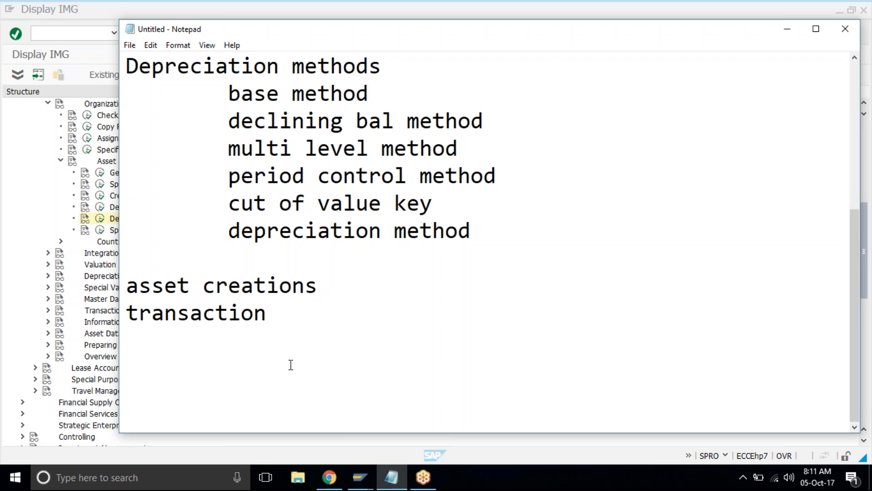
{"action": "key", "text": "alt+Tab"}
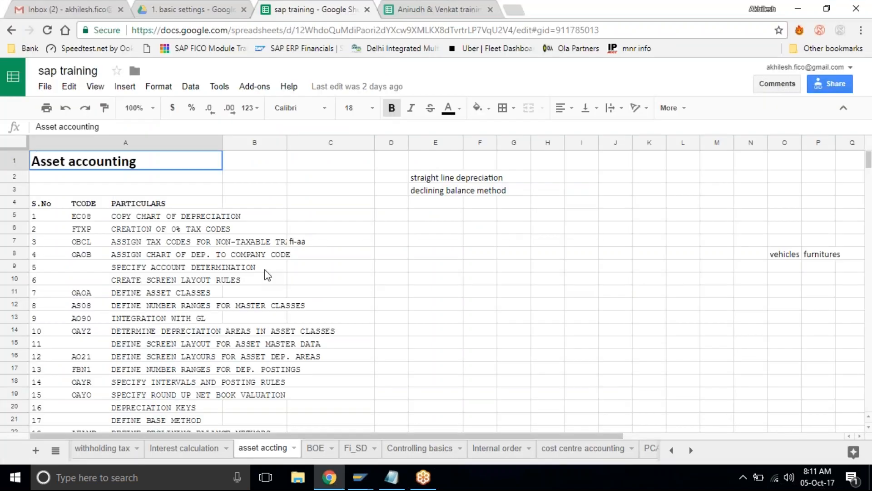
{"action": "scroll", "coordinate": [267, 274], "scroll_direction": "down", "scroll_amount": 2}
{"action": "left_click", "coordinate": [267, 274]}
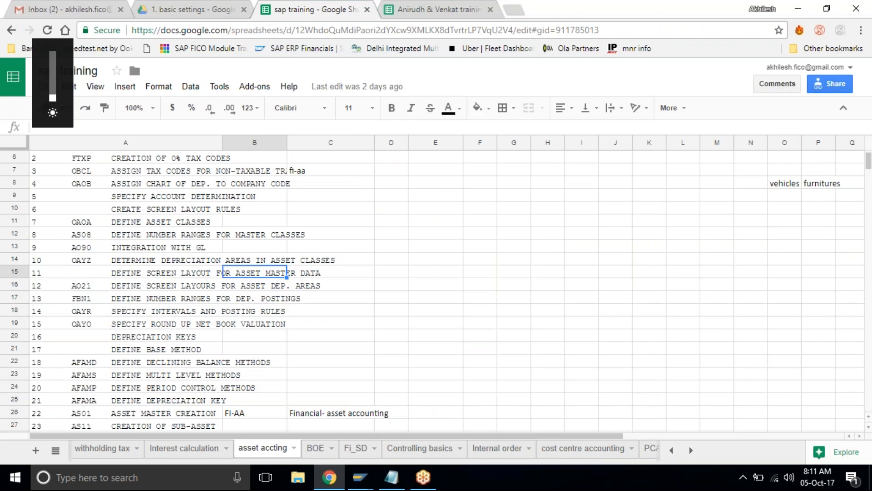
Step: Examine the gl accounts settings table for each asset-related account's number series, account group and reconciliation type
{"action": "scroll", "coordinate": [402, 266], "scroll_direction": "down", "scroll_amount": 9}
{"action": "left_click", "coordinate": [401, 266]}
{"action": "left_click", "coordinate": [400, 280]}
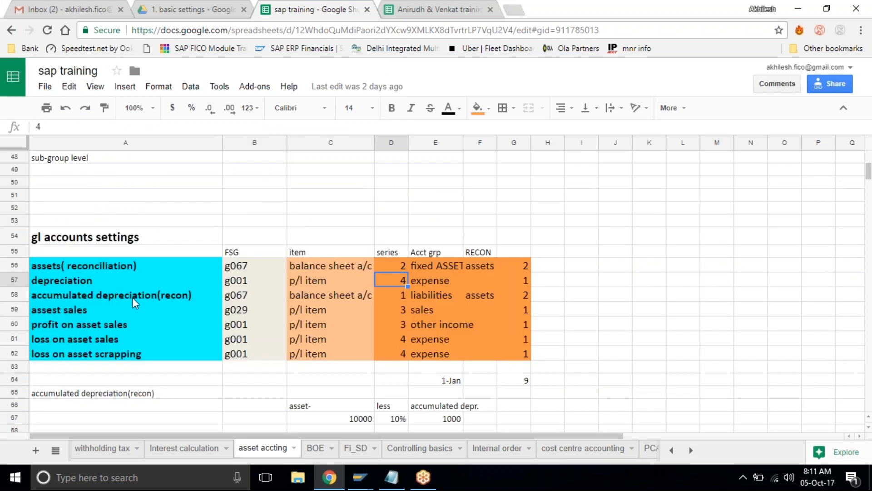
{"action": "left_click", "coordinate": [132, 297]}
{"action": "left_click", "coordinate": [420, 294]}
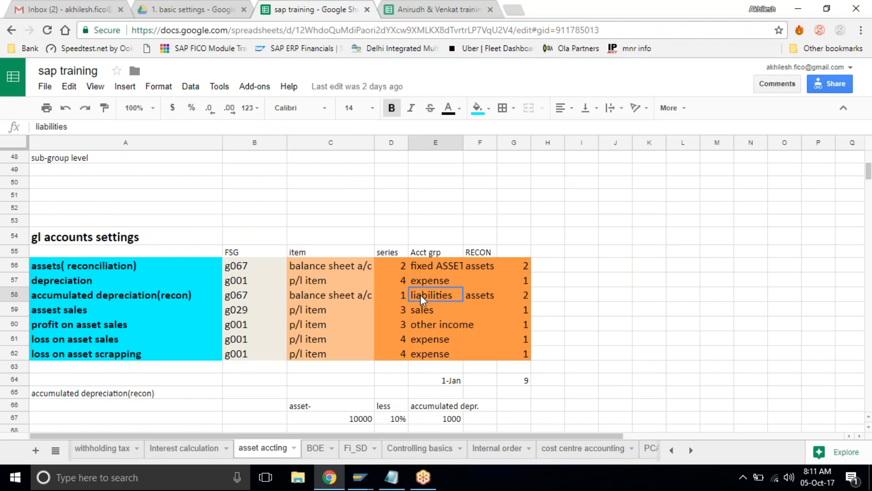
{"action": "left_click", "coordinate": [520, 295]}
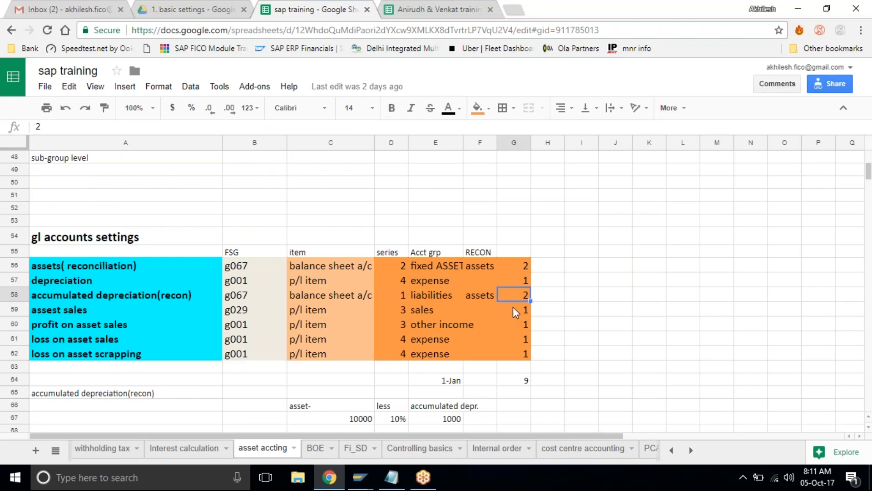
{"action": "left_click", "coordinate": [514, 310]}
{"action": "left_click", "coordinate": [514, 325]}
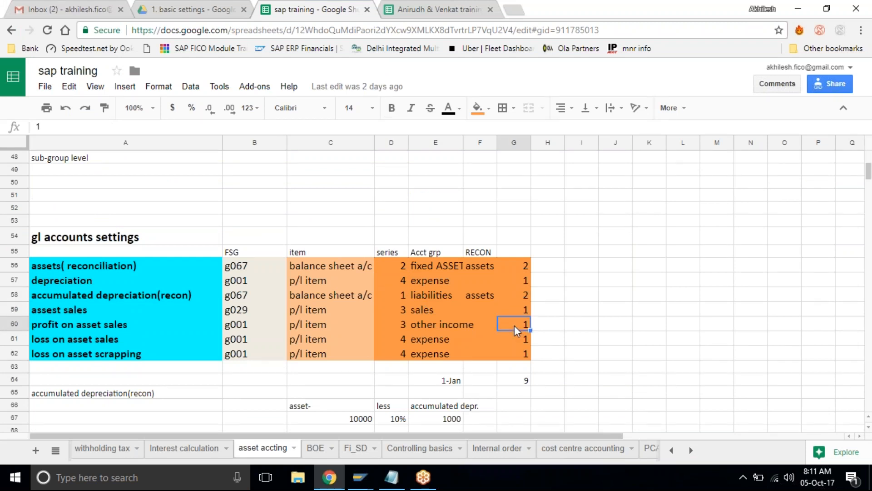
{"action": "left_click", "coordinate": [48, 325]}
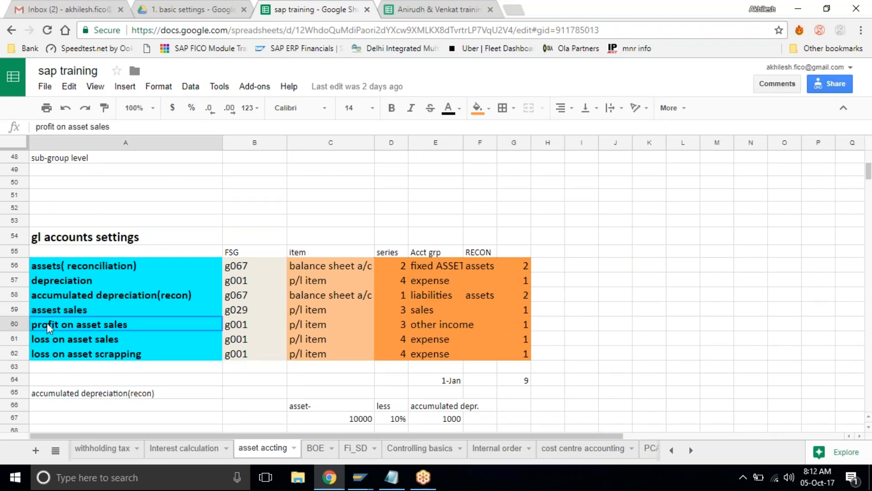
{"action": "left_click", "coordinate": [62, 339]}
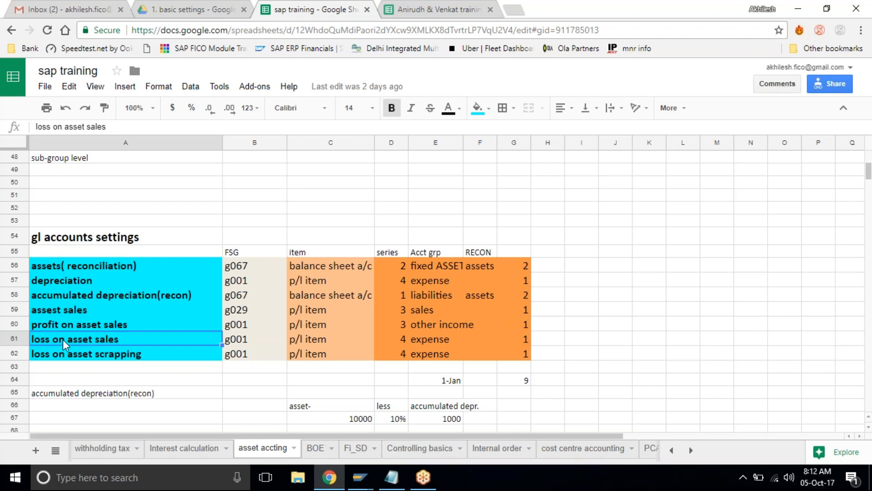
{"action": "left_click", "coordinate": [77, 358]}
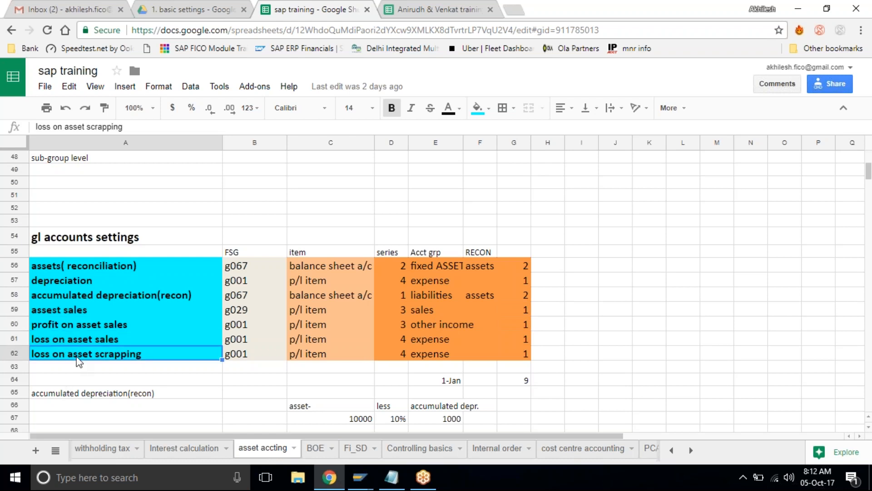
{"action": "left_click_drag", "start_coordinate": [390, 266], "coordinate": [514, 373]}
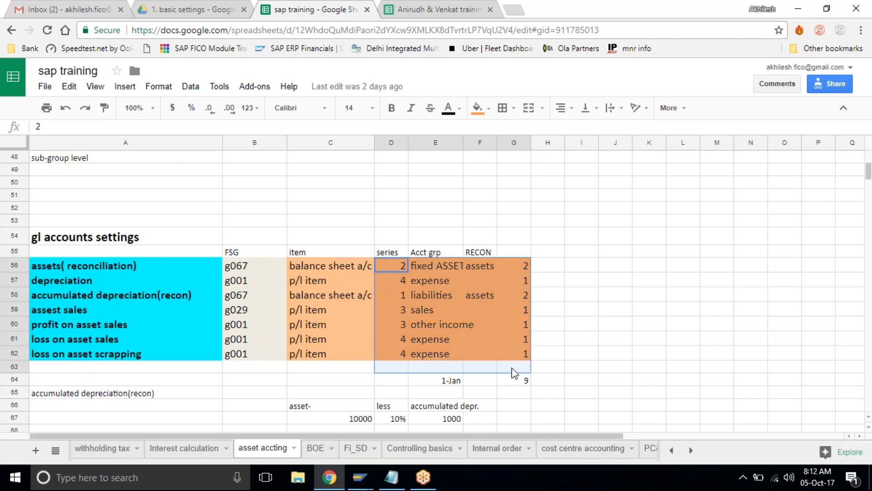
{"action": "left_click", "coordinate": [512, 368]}
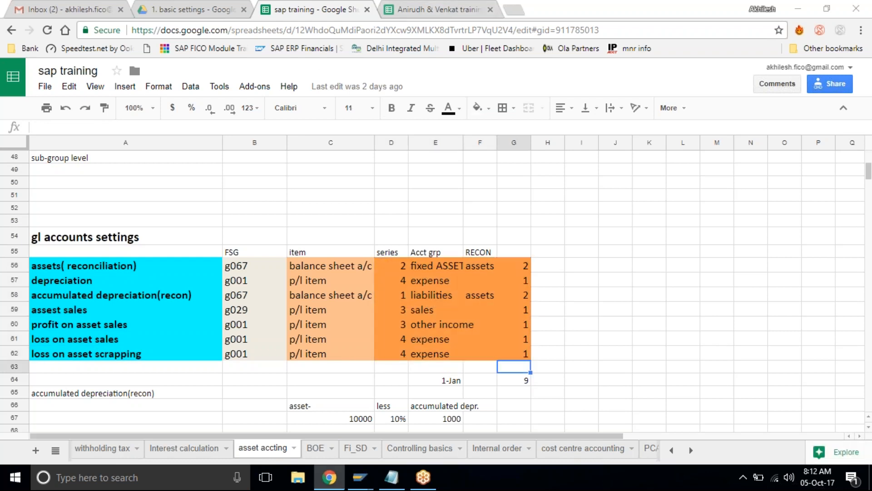
Step: Switch to SAP, open central G/L account editing (FS00) in a new session and clear the G/L account number
{"action": "left_click", "coordinate": [359, 482]}
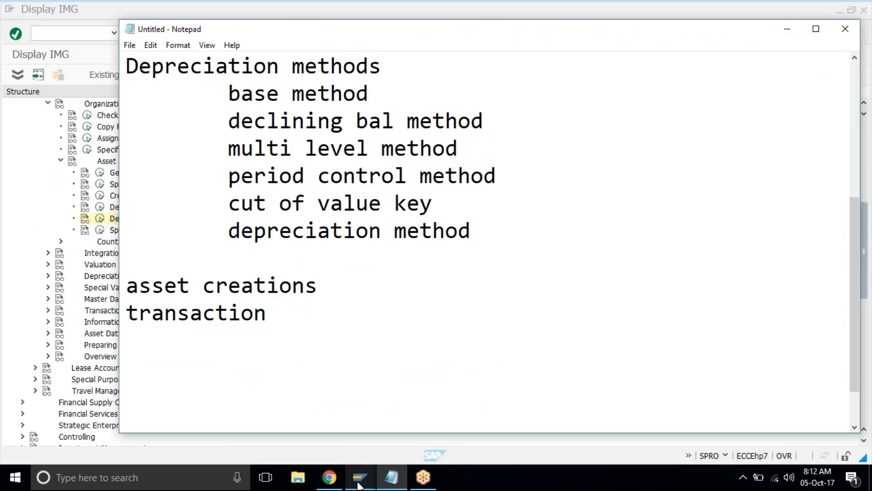
{"action": "left_click", "coordinate": [359, 484]}
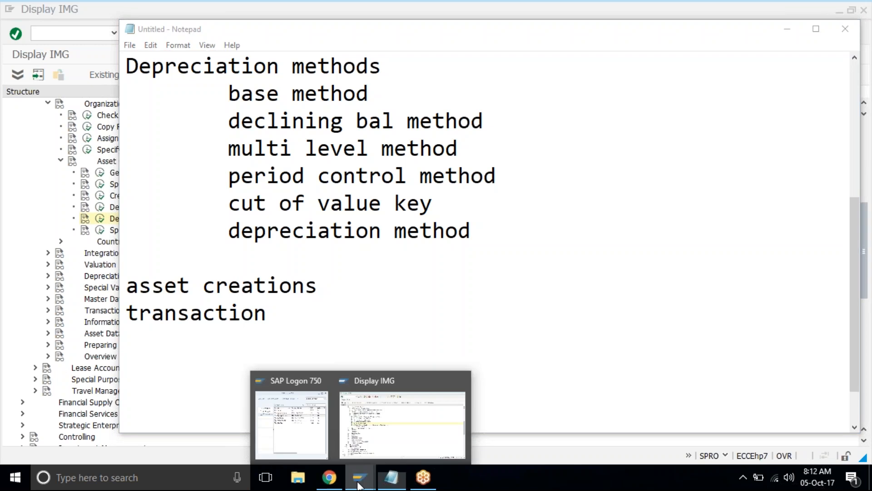
{"action": "left_click", "coordinate": [395, 432]}
{"action": "left_click", "coordinate": [362, 36]}
{"action": "type", "text": "fs00"}
{"action": "key", "text": "Return"}
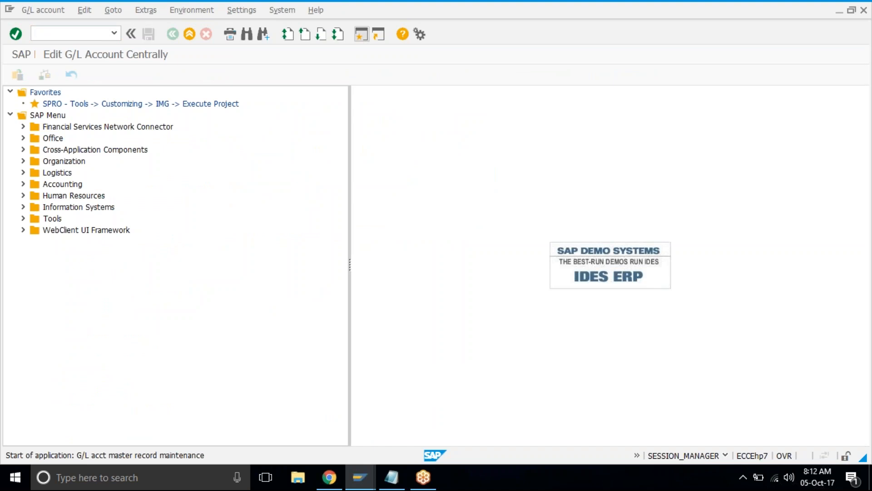
{"action": "key", "text": "Delete"}
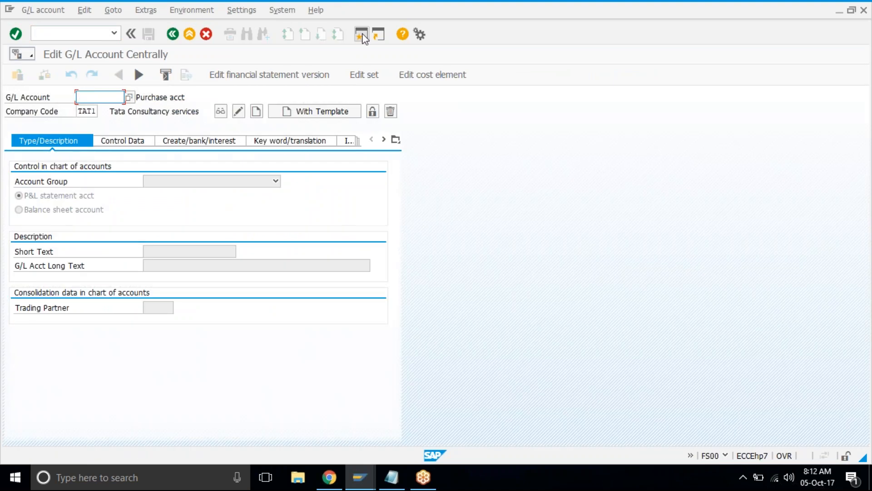
Step: Examine the field status group, item type, series, account group and reconciliation type of the assets (reconciliation) row in Google Sheets, then return to SAP
{"action": "left_click", "coordinate": [334, 468]}
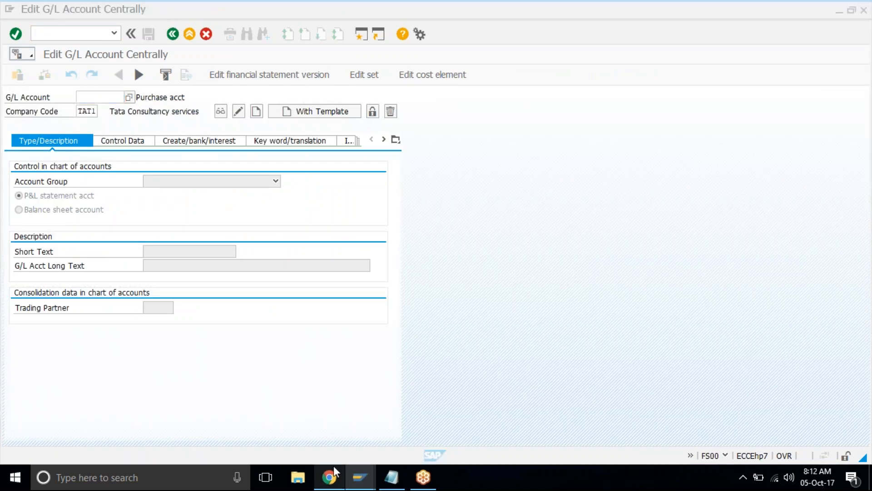
{"action": "left_click", "coordinate": [393, 265]}
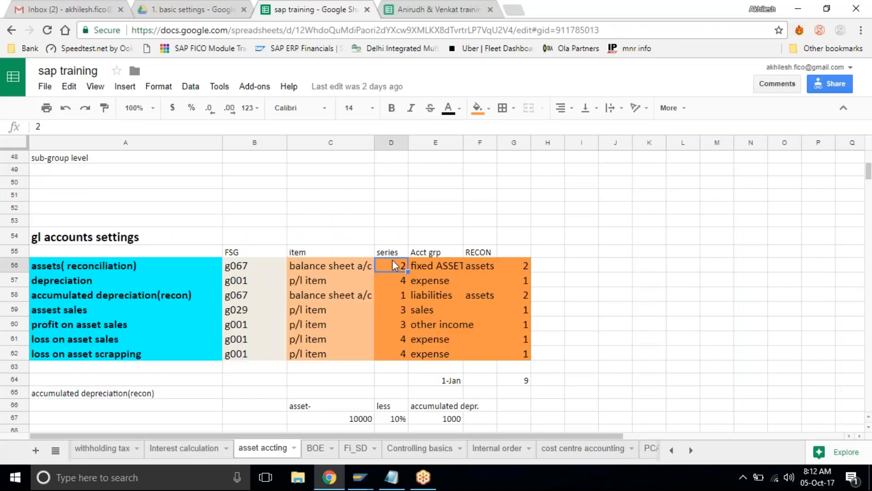
{"action": "left_click", "coordinate": [444, 266]}
{"action": "left_click", "coordinate": [97, 266]}
{"action": "left_click", "coordinate": [250, 267]}
{"action": "left_click", "coordinate": [321, 265]}
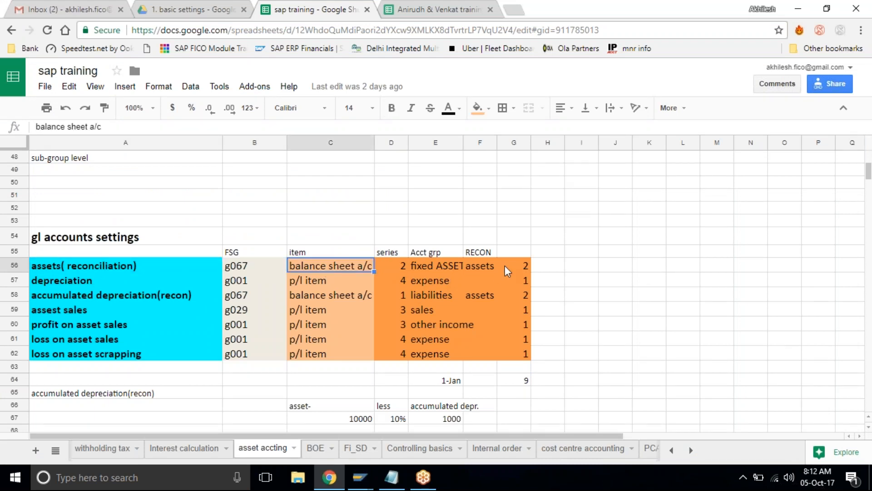
{"action": "left_click", "coordinate": [460, 264]}
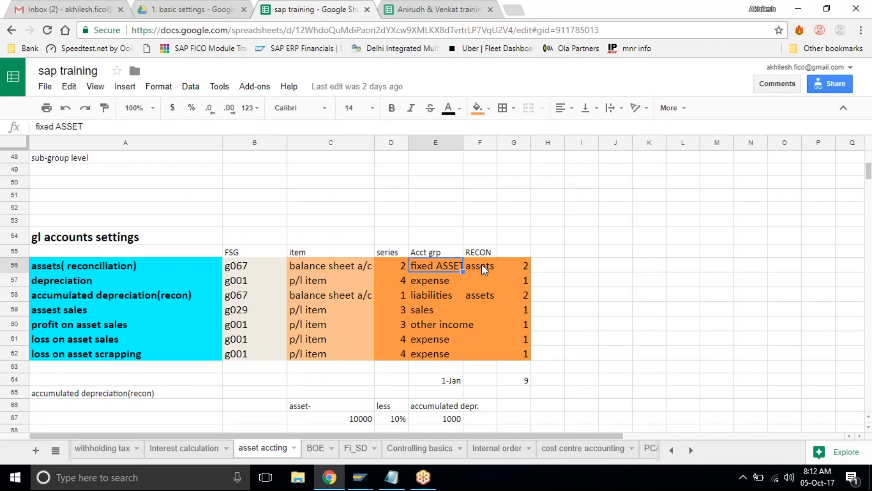
{"action": "left_click", "coordinate": [482, 263]}
{"action": "left_click", "coordinate": [480, 293]}
{"action": "left_click", "coordinate": [477, 269]}
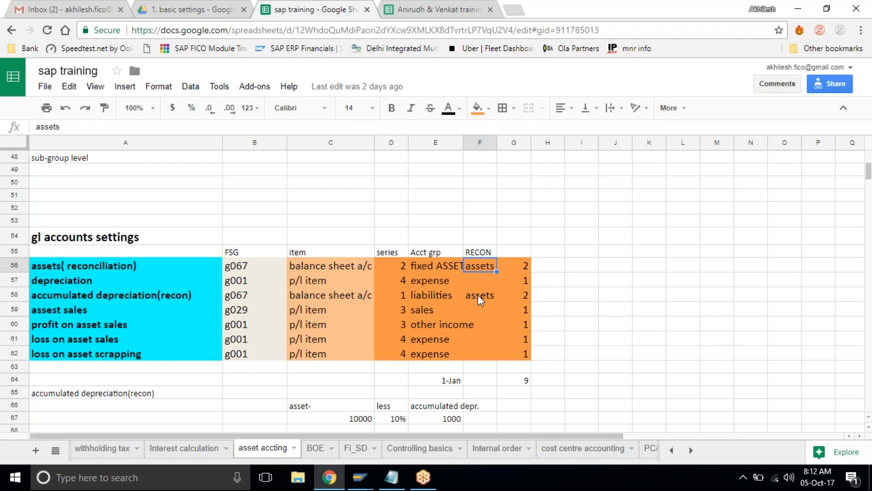
{"action": "left_click", "coordinate": [367, 480]}
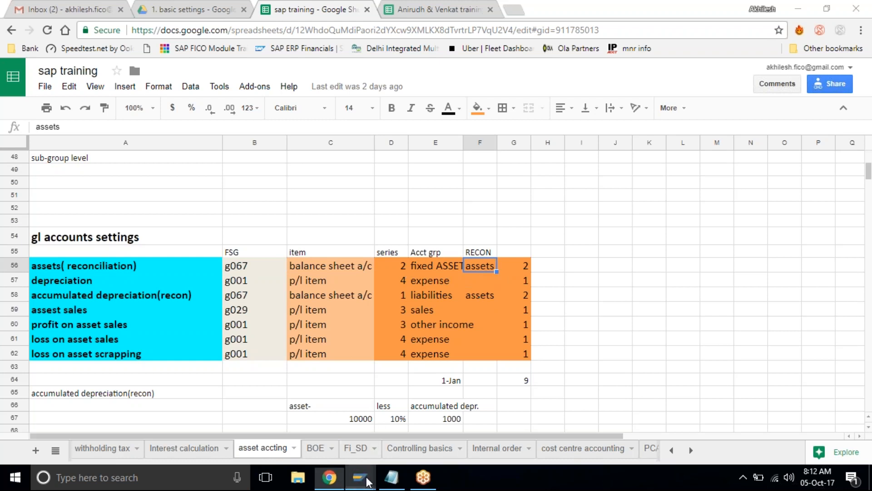
{"action": "left_click", "coordinate": [464, 423]}
{"action": "type", "text": "1"}
{"action": "left_click", "coordinate": [256, 111]}
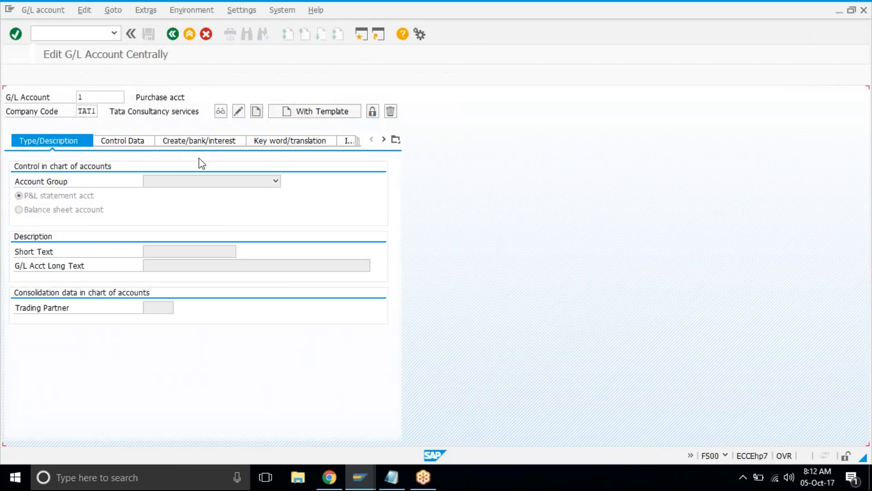
{"action": "left_click", "coordinate": [202, 181]}
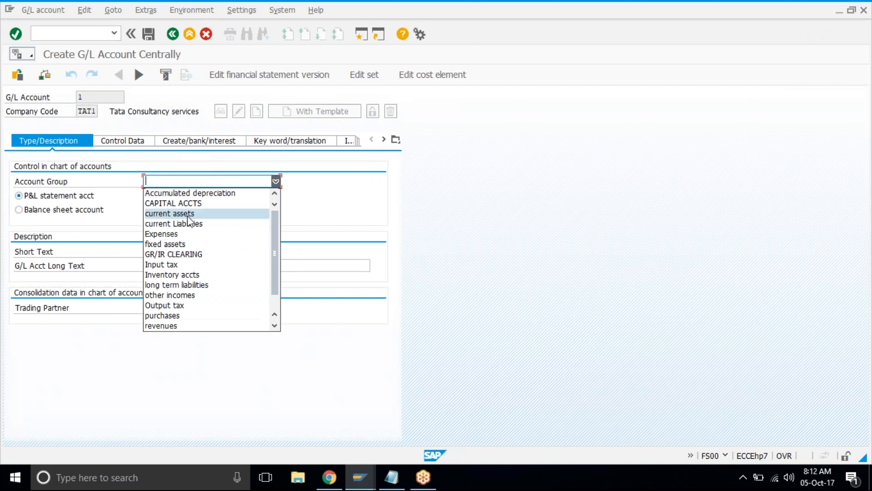
{"action": "left_click", "coordinate": [186, 244]}
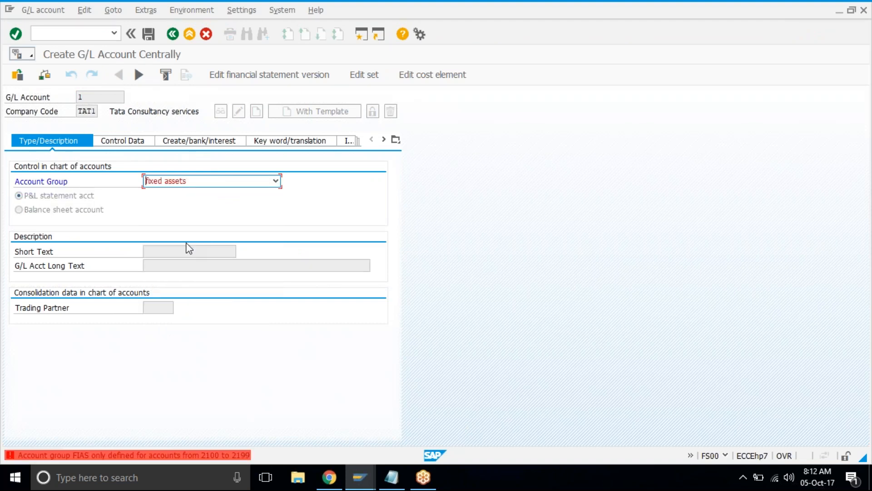
{"action": "left_click", "coordinate": [207, 34]}
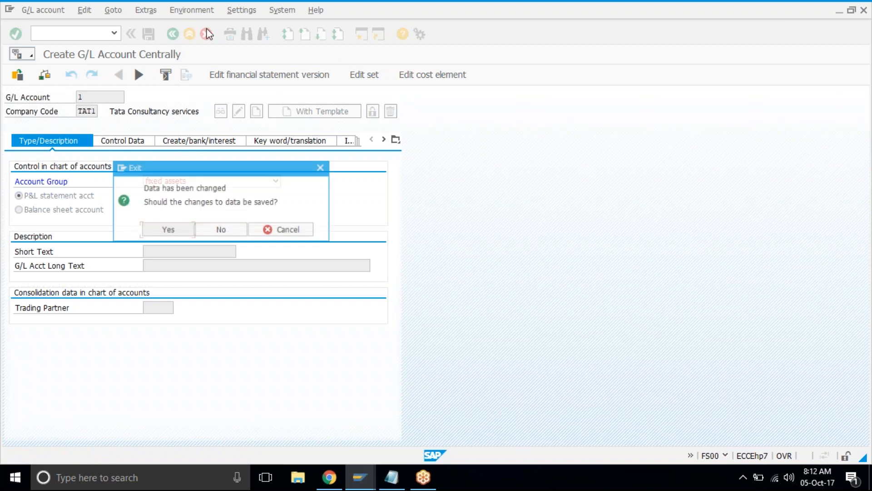
{"action": "left_click", "coordinate": [233, 232]}
Step: Start creating G/L account 2100 in company code TAT1 as a balance sheet account in the fixed assets account group
{"action": "type", "text": "2100"}
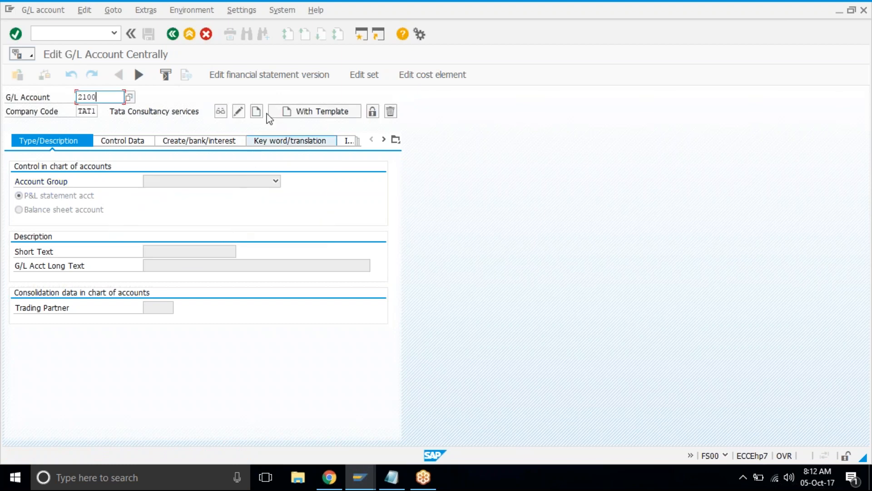
{"action": "left_click", "coordinate": [257, 111]}
{"action": "left_click", "coordinate": [239, 183]}
{"action": "scroll", "coordinate": [234, 302], "scroll_direction": "down", "scroll_amount": 1}
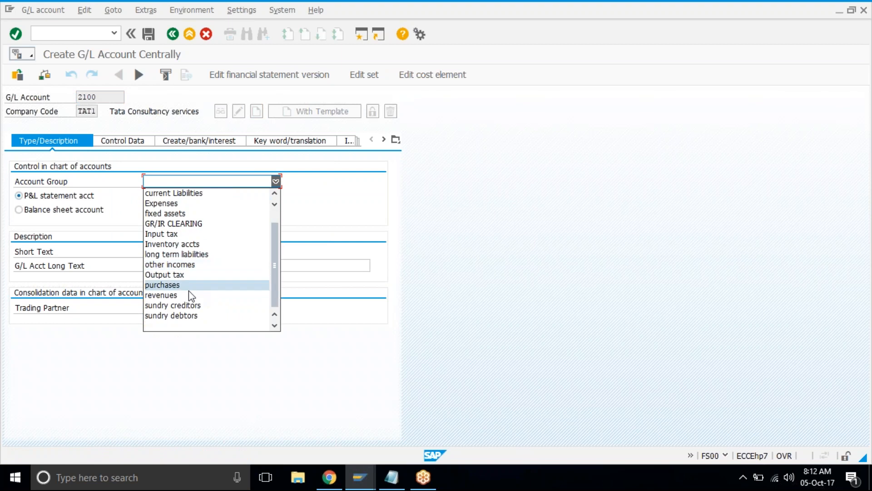
{"action": "left_click", "coordinate": [192, 211]}
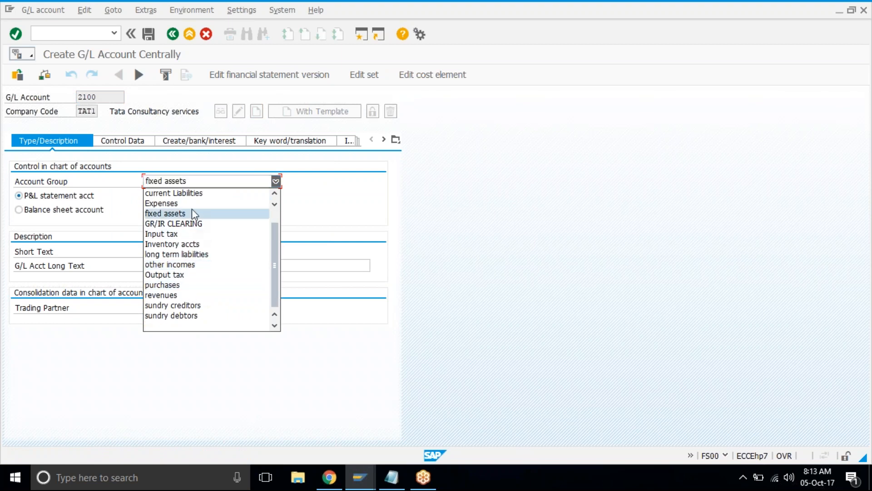
{"action": "left_click", "coordinate": [52, 209]}
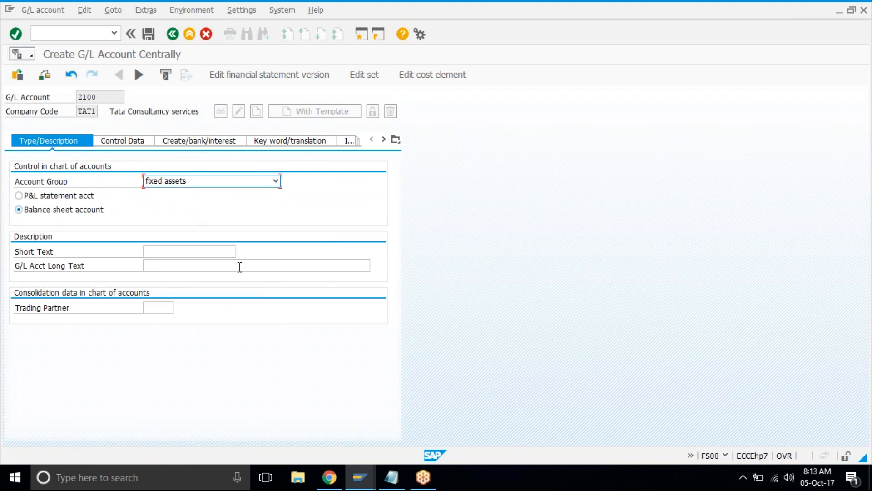
Step: Enter "Asset - vehicles" as both the short text and the long text of account 2100
{"action": "left_click", "coordinate": [210, 249]}
{"action": "type", "text": "A"}
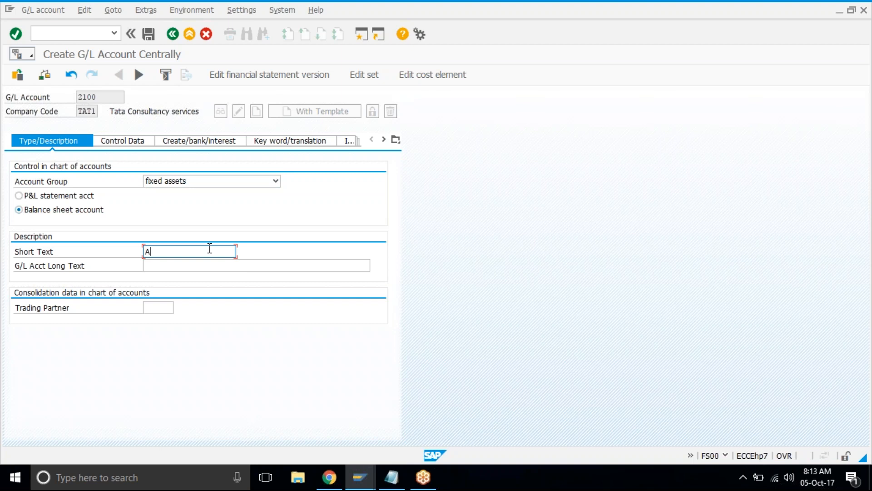
{"action": "type", "text": "sset - vehicles"}
{"action": "key", "text": "ctrl+a"}
{"action": "key", "text": "ctrl+c"}
{"action": "key", "text": "Tab"}
{"action": "key", "text": "ctrl+v"}
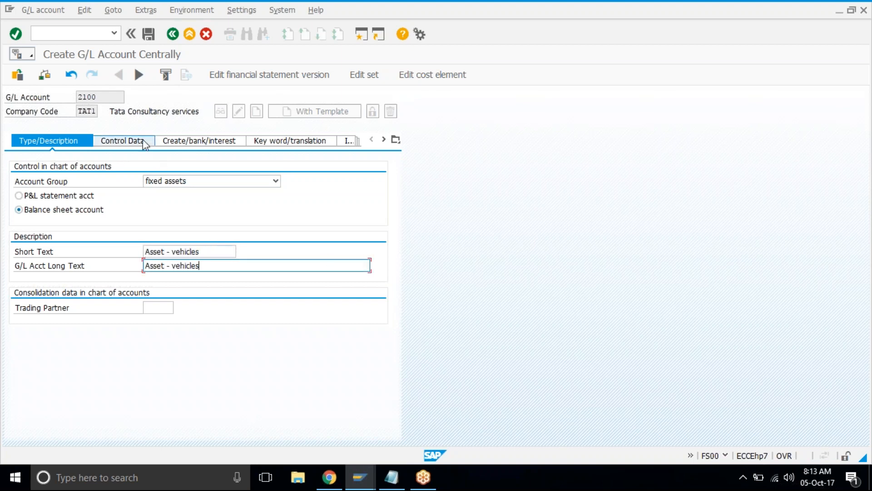
{"action": "key", "text": "Return"}
Step: In account 2100's control data, set the reconciliation account type to Assets, enable line item display and enter sort key 001
{"action": "left_click", "coordinate": [122, 141]}
{"action": "left_click", "coordinate": [184, 265]}
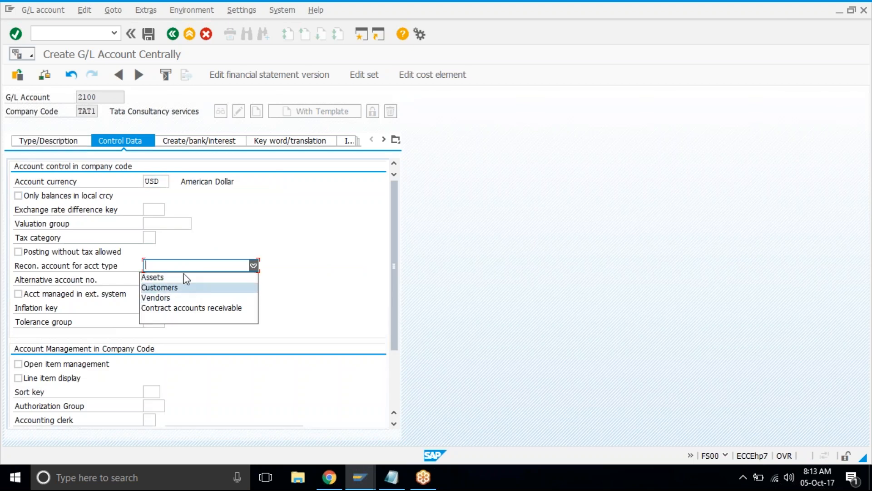
{"action": "left_click", "coordinate": [182, 277]}
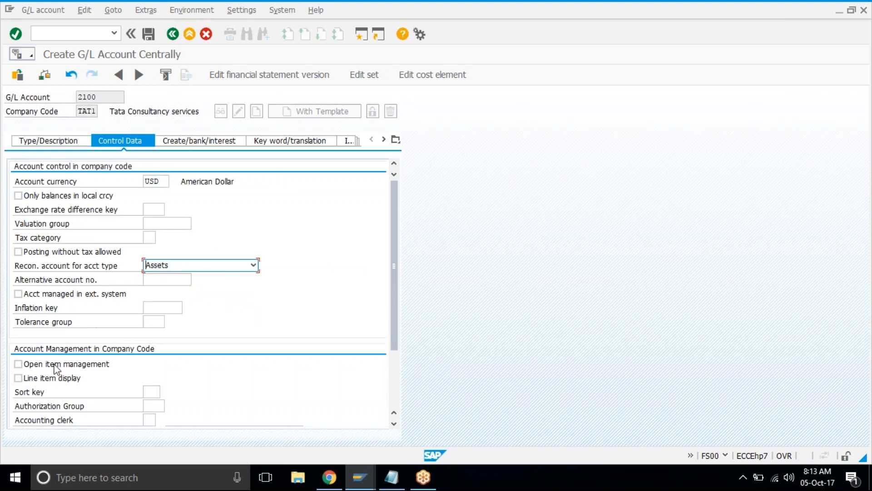
{"action": "left_click", "coordinate": [41, 377]}
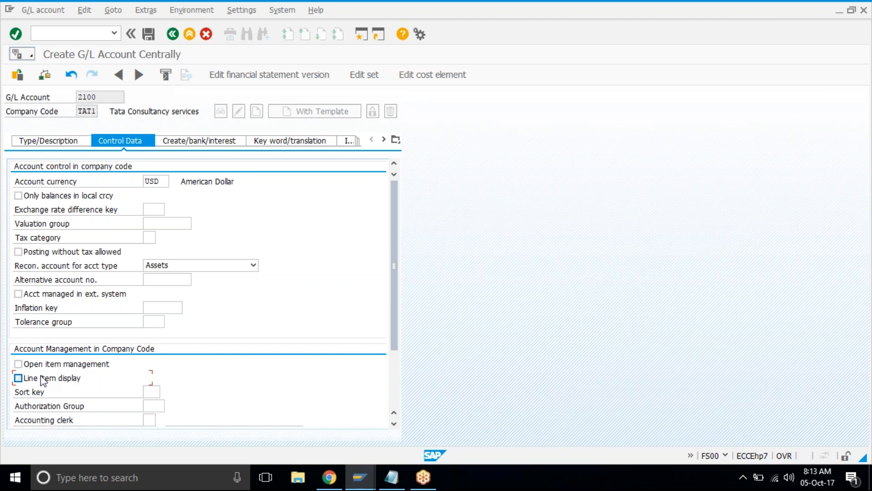
{"action": "left_click", "coordinate": [42, 378]}
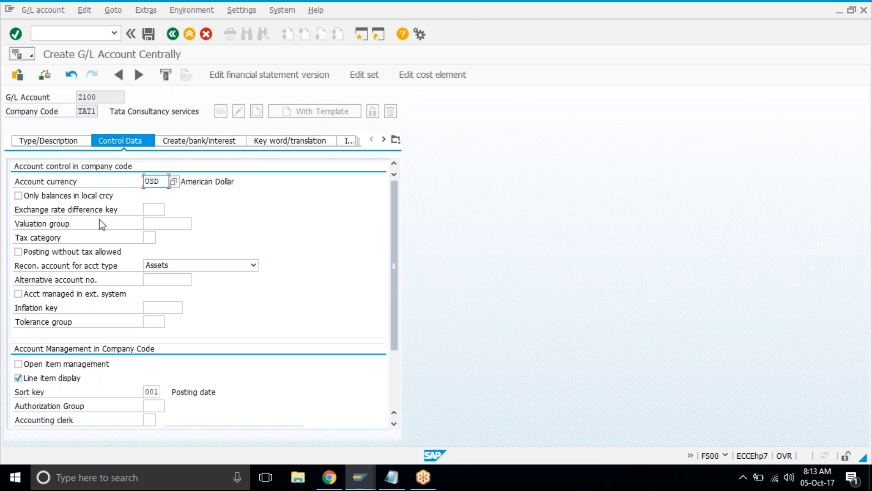
Step: Assign field status group G067 to account 2100 and save the account
{"action": "left_click", "coordinate": [185, 143]}
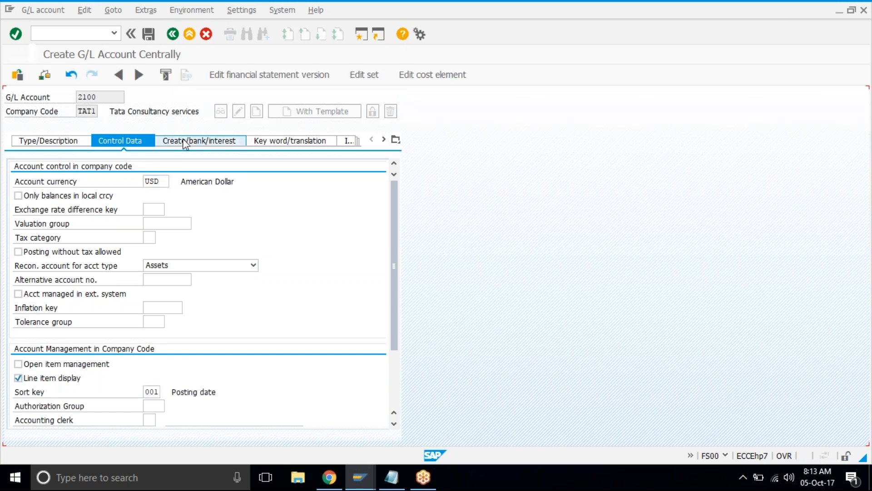
{"action": "type", "text": "G067"}
{"action": "key", "text": "Return"}
{"action": "key", "text": "ctrl+s"}
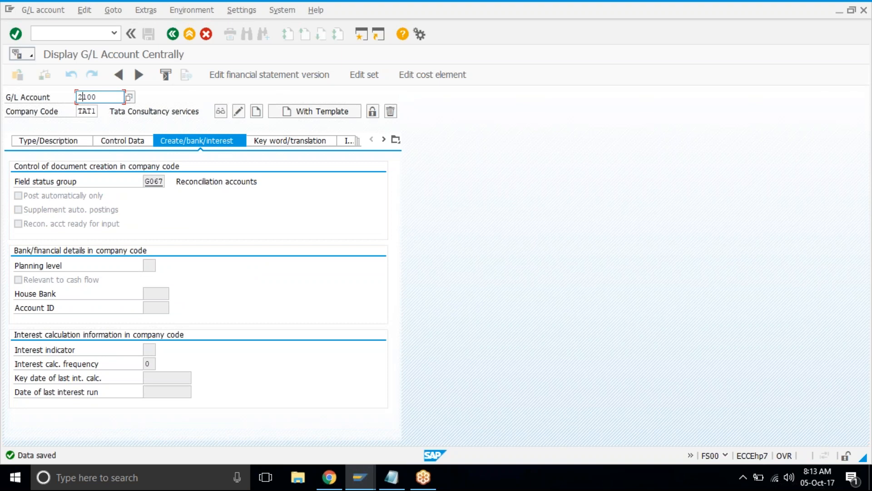
Step: Start creating G/L account 2101 using account 2100 of company code TAT1 as the template
{"action": "type", "text": "1"}
{"action": "left_click", "coordinate": [320, 111]}
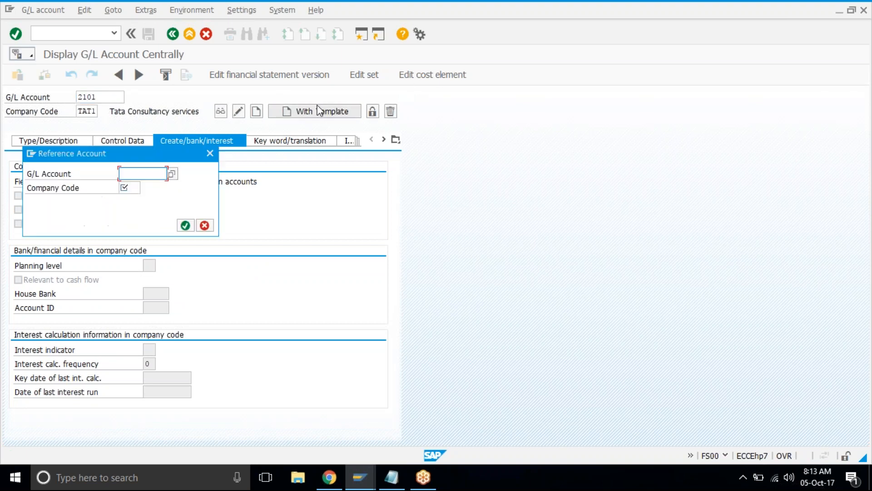
{"action": "type", "text": "2100"}
{"action": "key", "text": "Tab"}
{"action": "type", "text": "tat1"}
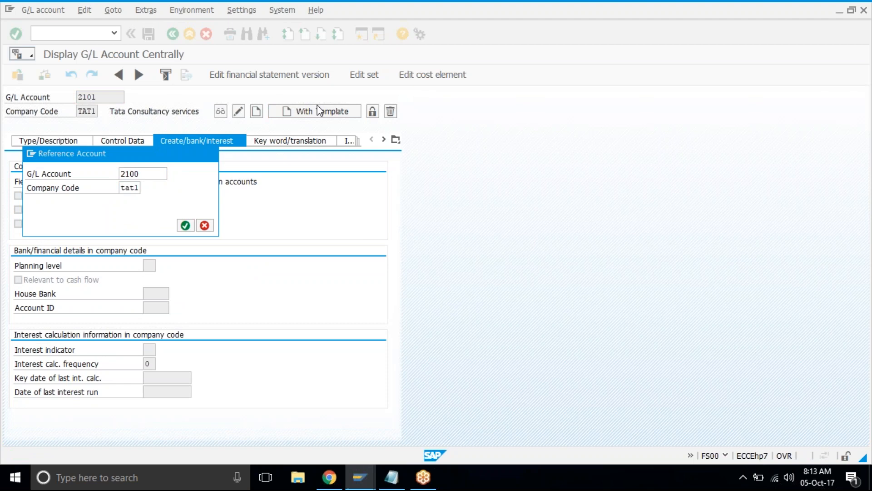
{"action": "key", "text": "Return"}
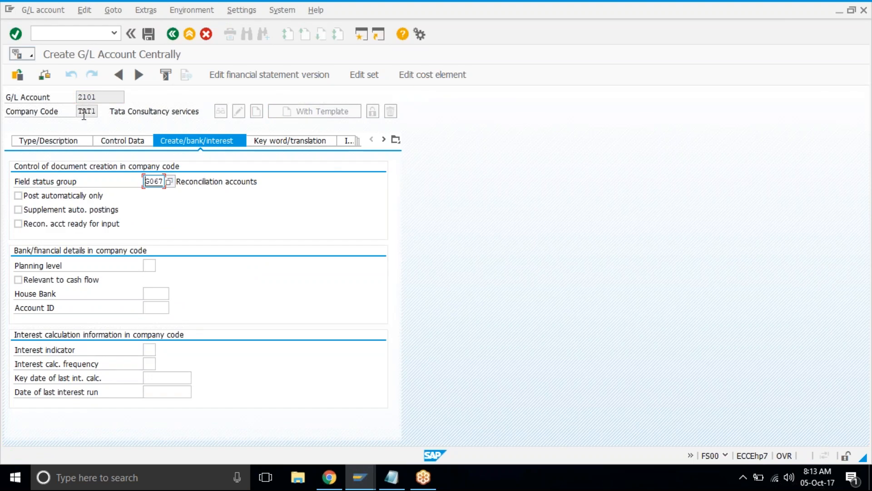
Step: Change the short text of account 2101 to "Asset - Computers"
{"action": "left_click", "coordinate": [73, 142]}
{"action": "left_click", "coordinate": [215, 249]}
{"action": "key", "text": "BackSpace"}
{"action": "key", "text": "BackSpace"}
{"action": "key", "text": "BackSpace"}
{"action": "key", "text": "BackSpace"}
{"action": "key", "text": "BackSpace"}
{"action": "key", "text": "BackSpace"}
{"action": "key", "text": "BackSpace"}
{"action": "key", "text": "BackSpace"}
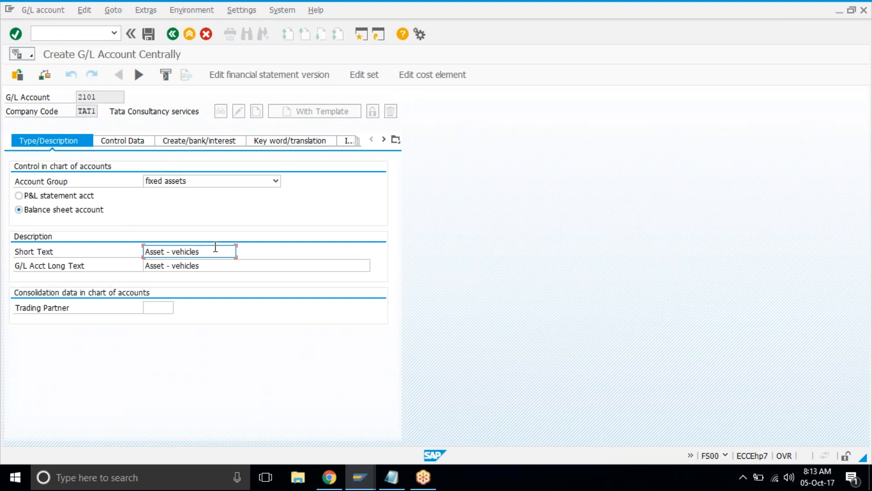
{"action": "type", "text": "\\C"}
{"action": "key", "text": "BackSpace"}
{"action": "key", "text": "BackSpace"}
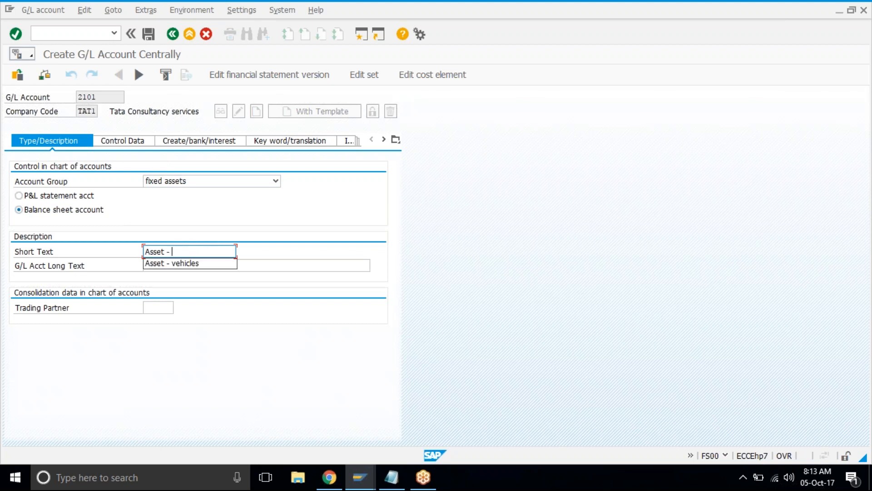
{"action": "type", "text": "Computers"}
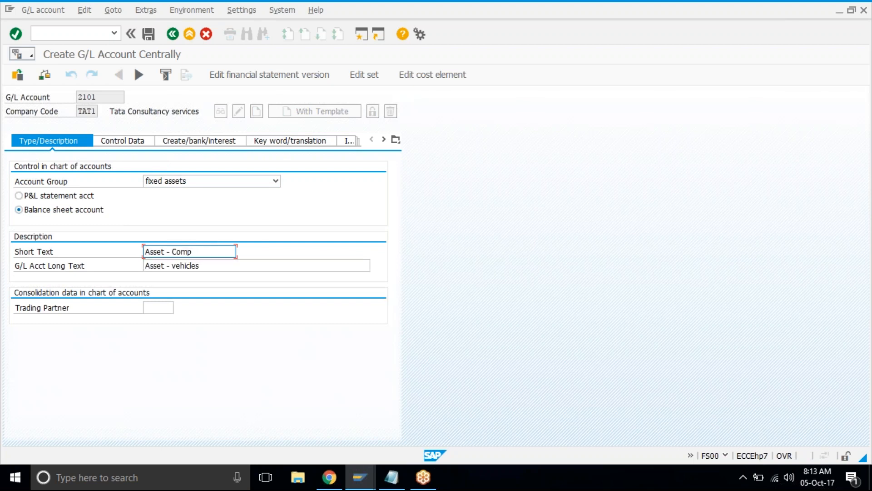
{"action": "key", "text": "Return"}
Step: Copy "Asset - Computers" into the long text of account 2101 and save the account
{"action": "key", "text": "ctrl+c"}
{"action": "key", "text": "Tab"}
{"action": "key", "text": "ctrl+v"}
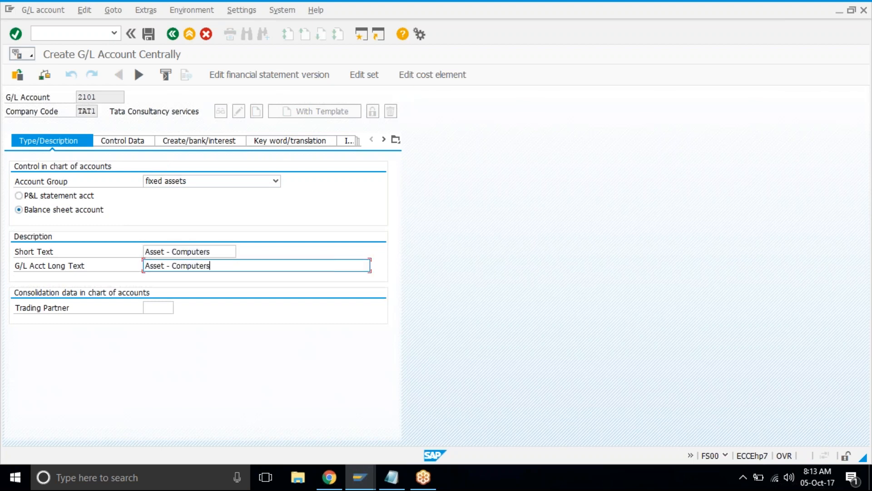
{"action": "key", "text": "Return"}
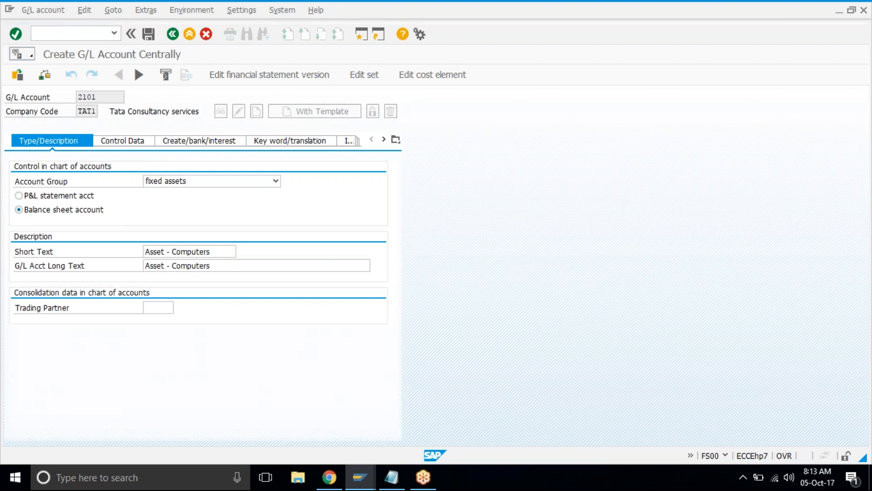
{"action": "key", "text": "ctrl+s"}
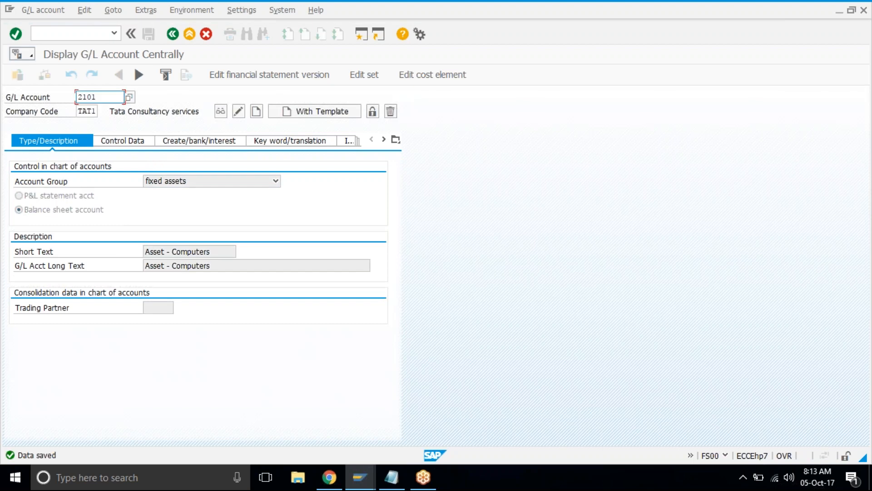
Step: Start creating G/L account 1100 as a balance sheet account in the Accumulated depreciation account group
{"action": "type", "text": "1100"}
{"action": "left_click", "coordinate": [256, 111]}
{"action": "left_click", "coordinate": [241, 182]}
{"action": "left_click", "coordinate": [232, 195]}
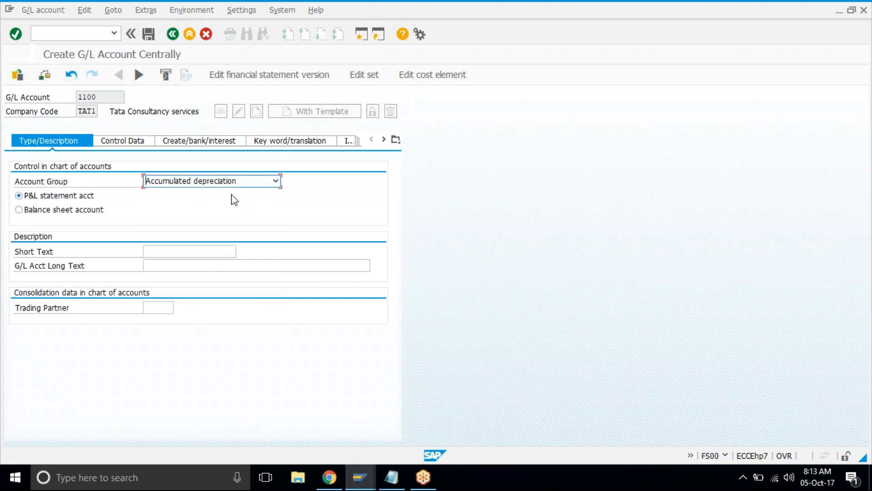
{"action": "left_click", "coordinate": [72, 211]}
Step: Enter "ACDP - Vehicles" as both the short text and the long text of account 1100
{"action": "left_click", "coordinate": [192, 251]}
{"action": "type", "text": "ACDP - V"}
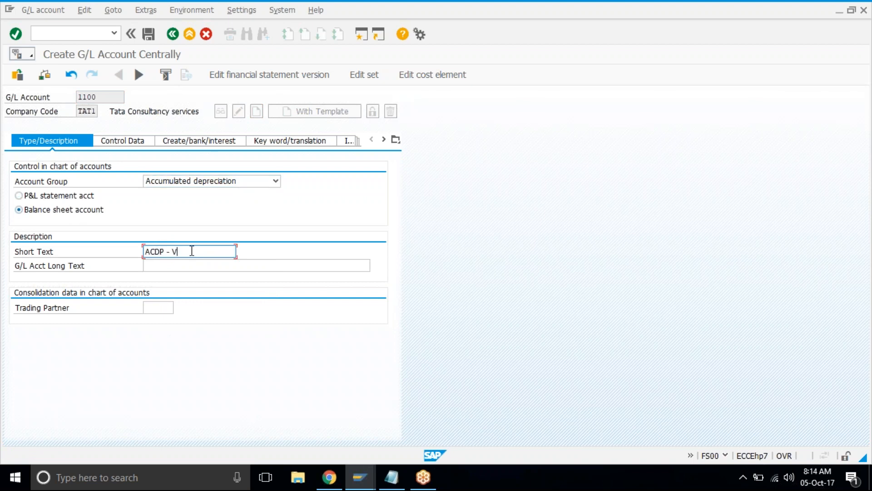
{"action": "type", "text": "ehicles"}
{"action": "key", "text": "ctrl+a"}
{"action": "key", "text": "ctrl+c"}
{"action": "key", "text": "Tab"}
{"action": "key", "text": "ctrl+v"}
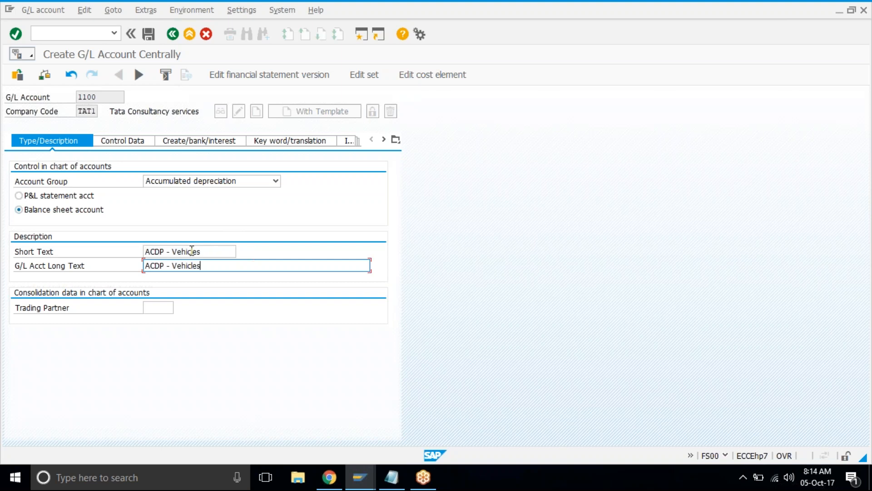
Step: Open the choices for the reconciliation account type in the control data of account 1100
{"action": "left_click", "coordinate": [140, 145]}
{"action": "left_click", "coordinate": [214, 267]}
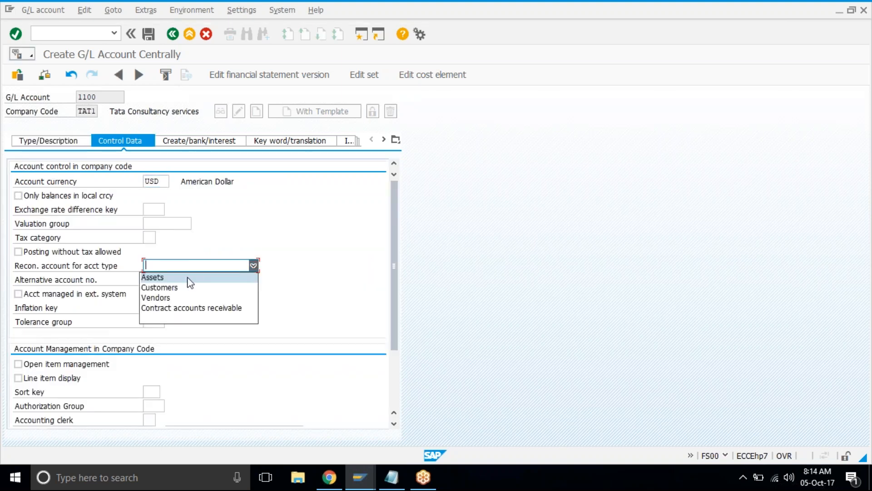
Step: In account 1100's control data, set the reconciliation account type to Assets, enable line item display and fill in the sort key
{"action": "left_click", "coordinate": [174, 277]}
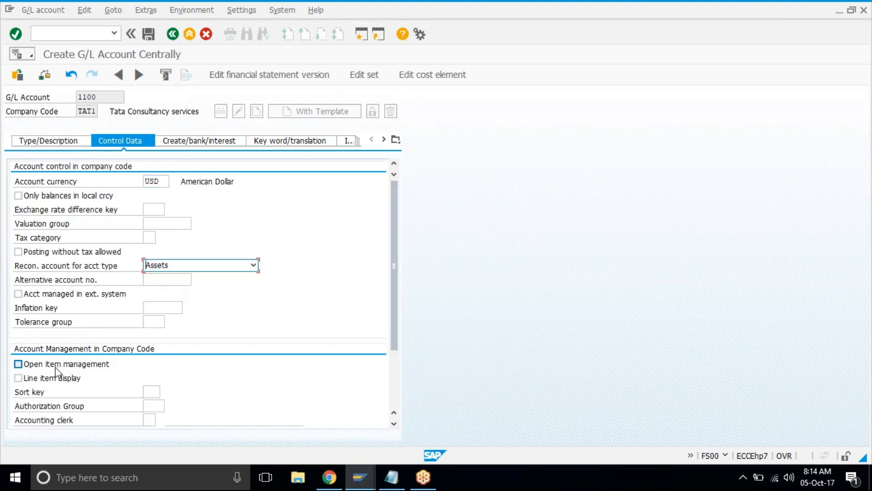
{"action": "left_click", "coordinate": [49, 380]}
{"action": "left_click", "coordinate": [152, 392]}
{"action": "left_click", "coordinate": [151, 393]}
Step: Assign field status group G067 to G/L account 1100 and save the account
{"action": "left_click", "coordinate": [186, 142]}
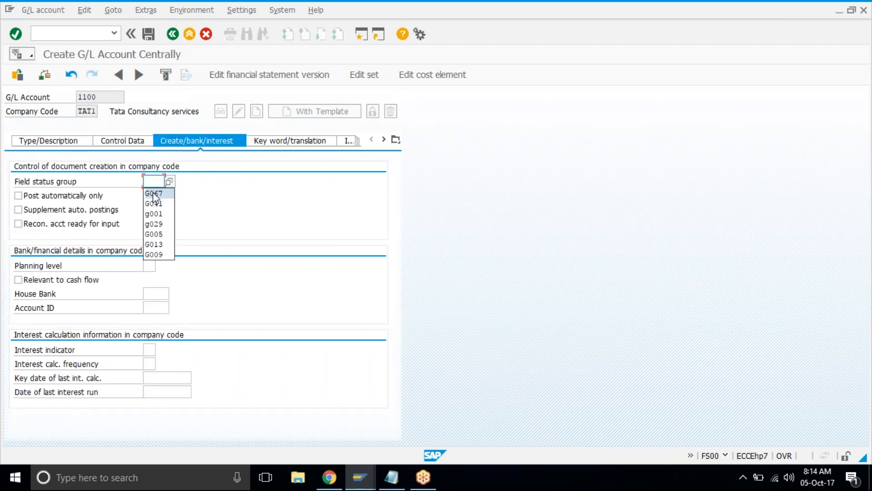
{"action": "left_click", "coordinate": [153, 194]}
{"action": "left_click", "coordinate": [148, 34]}
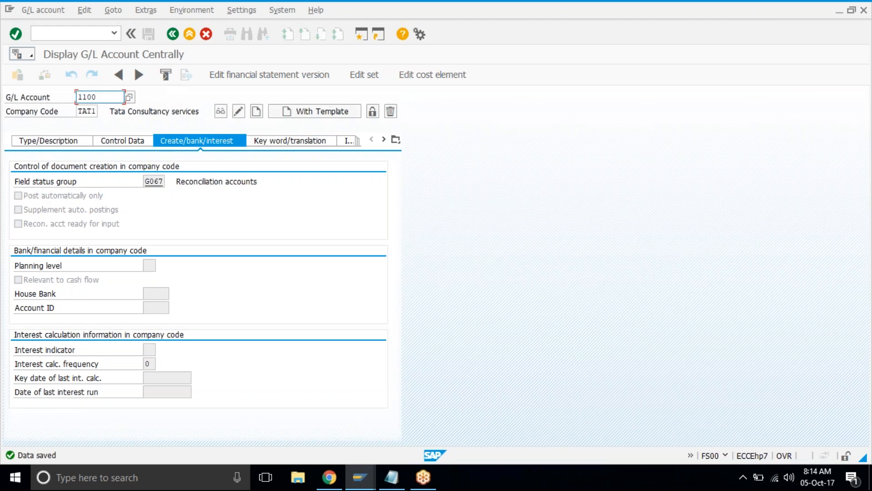
Step: Start creating G/L account 1101 in company code TAT1 with account 1100 as the template
{"action": "type", "text": "101"}
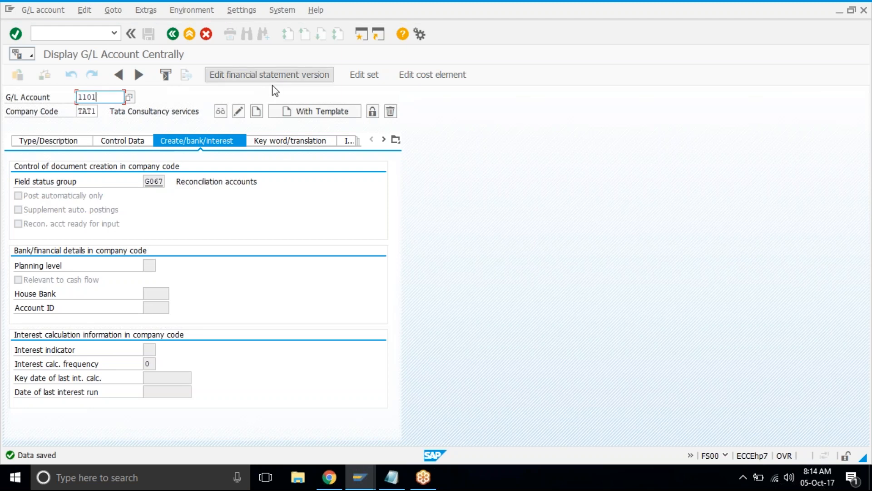
{"action": "left_click", "coordinate": [318, 112]}
{"action": "key", "text": "Return"}
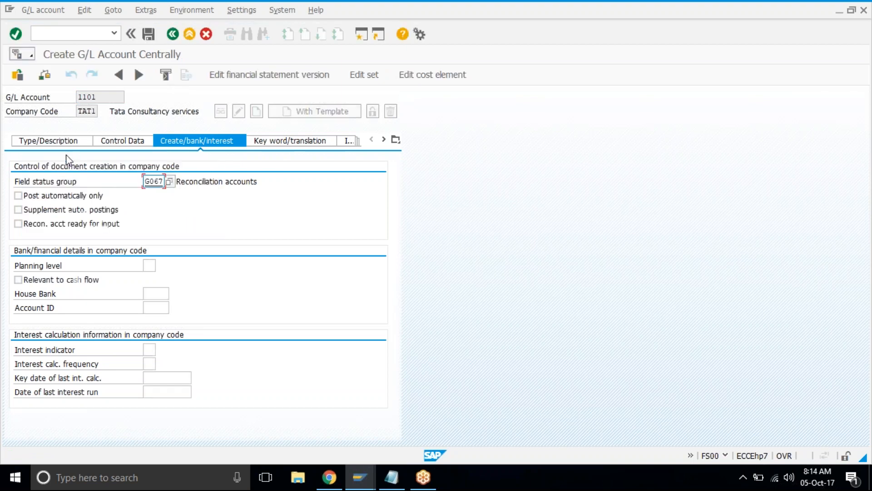
Step: Change the short text of account 1101 to "ACDP - Computers"
{"action": "left_click", "coordinate": [72, 144]}
{"action": "left_click", "coordinate": [215, 251]}
{"action": "key", "text": "BackSpace"}
{"action": "key", "text": "BackSpace"}
{"action": "key", "text": "BackSpace"}
{"action": "key", "text": "BackSpace"}
{"action": "key", "text": "BackSpace"}
{"action": "key", "text": "BackSpace"}
{"action": "key", "text": "BackSpace"}
{"action": "key", "text": "BackSpace"}
{"action": "type", "text": "Computers"}
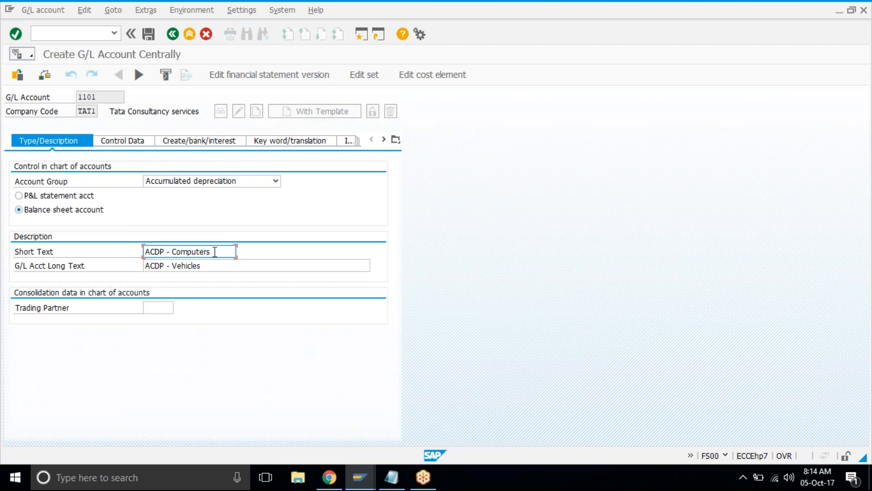
Step: Copy the short text of account 1101 into its long text and save the account
{"action": "key", "text": "ctrl+a"}
{"action": "key", "text": "ctrl+c"}
{"action": "key", "text": "Tab"}
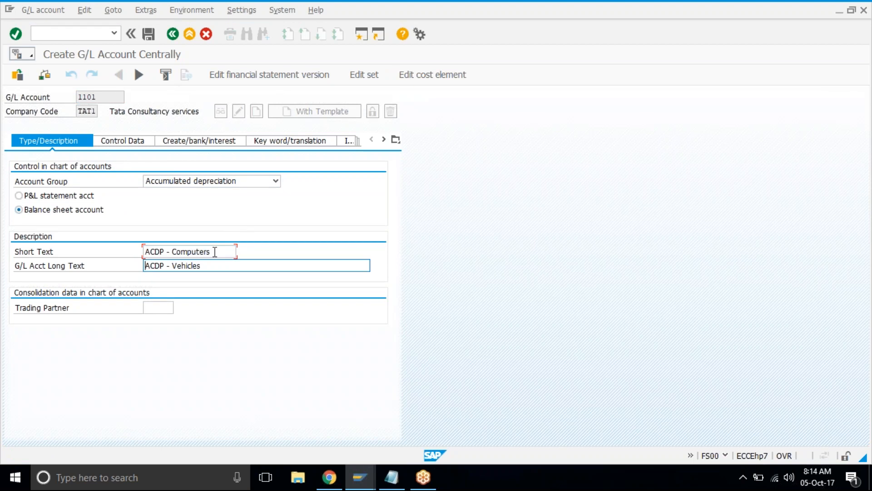
{"action": "key", "text": "ctrl+v"}
{"action": "key", "text": "ctrl+s"}
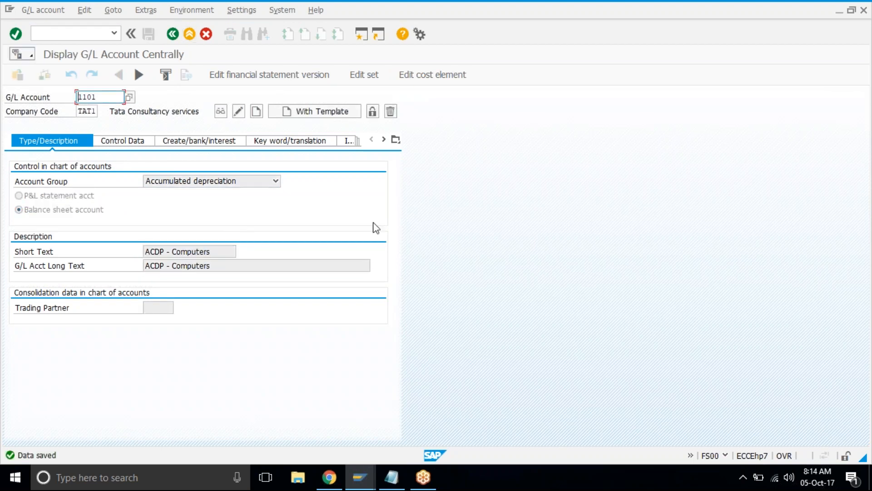
Step: Switch to Chrome and check the depreciation and accumulated depreciation rows of the G/L account settings in the sap training spreadsheet
{"action": "left_click", "coordinate": [335, 486]}
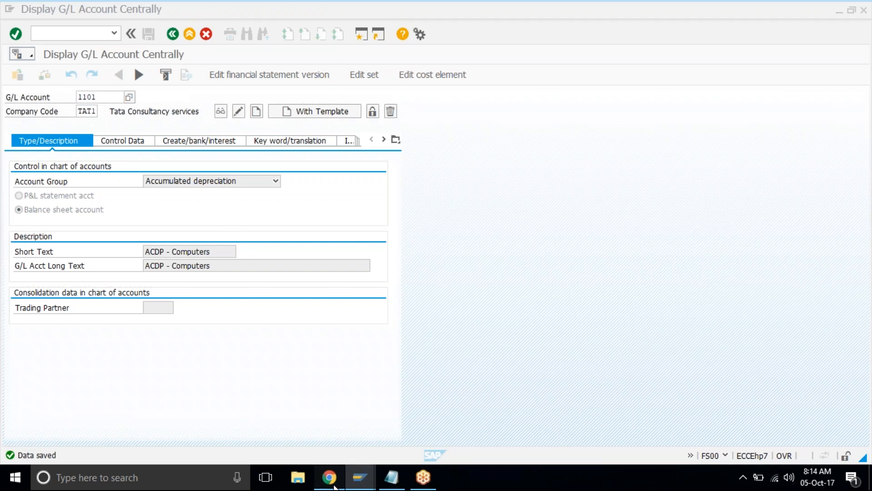
{"action": "left_click", "coordinate": [334, 487]}
{"action": "left_click_drag", "start_coordinate": [194, 268], "coordinate": [311, 295]}
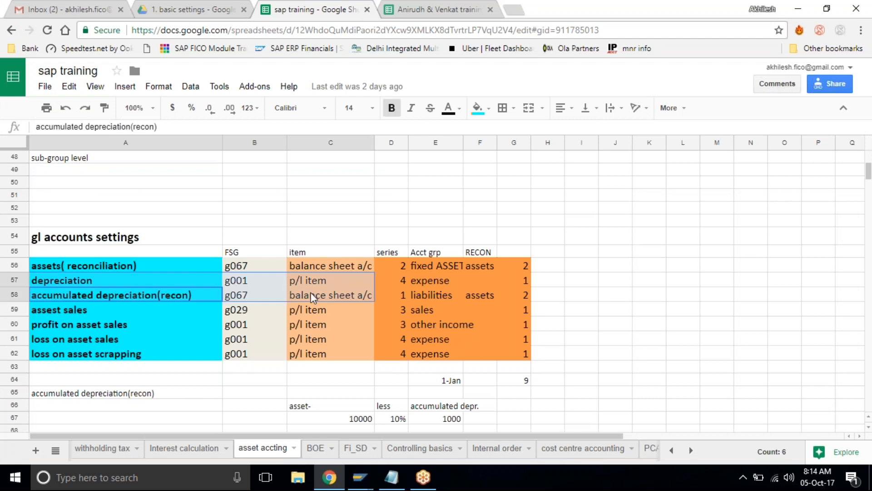
{"action": "left_click", "coordinate": [795, 9]}
Step: Back in SAP, start creating G/L account 3050 with account 3000 as the template
{"action": "left_click", "coordinate": [91, 97]}
{"action": "type", "text": "3050"}
{"action": "left_click", "coordinate": [299, 113]}
{"action": "type", "text": "3000"}
{"action": "key", "text": "Return"}
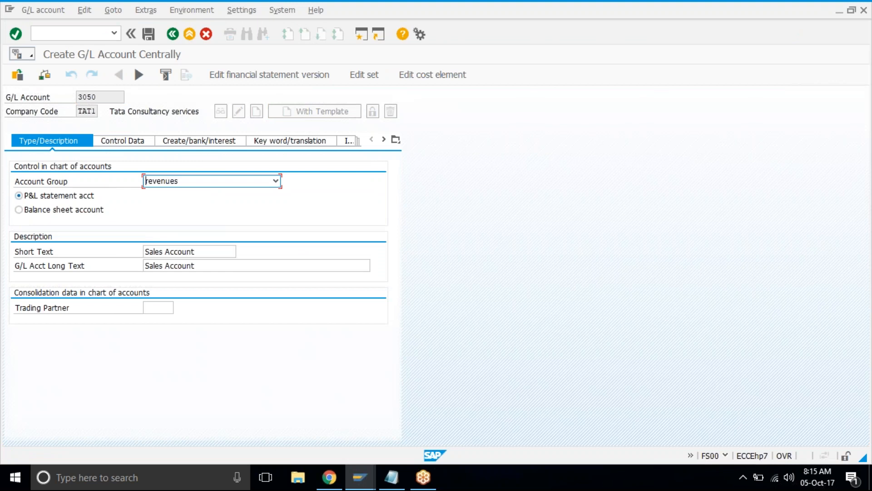
Step: Set the short and long text of account 3050 to "Asset Sales Account" and save the account
{"action": "key", "text": "Tab"}
{"action": "key", "text": "Tab"}
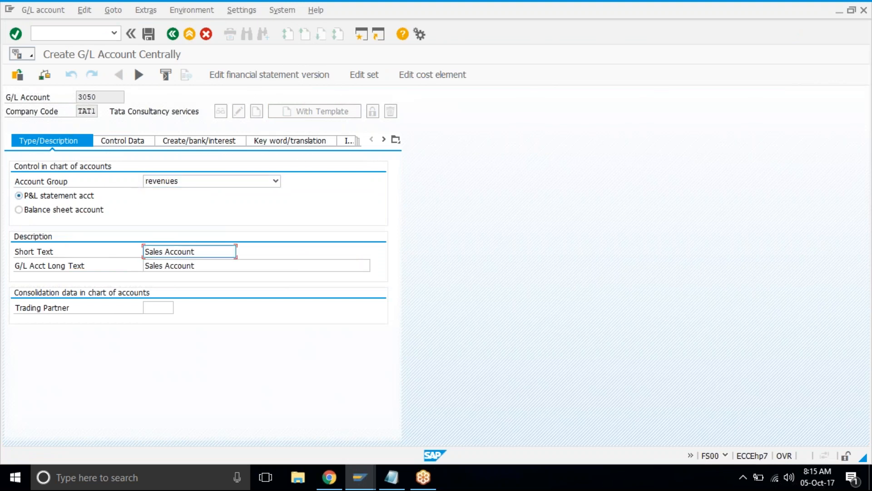
{"action": "key", "text": "Insert"}
{"action": "type", "text": "Asset"}
{"action": "key", "text": "Insert"}
{"action": "key", "text": "Tab"}
{"action": "key", "text": "ctrl+v"}
{"action": "key", "text": "ctrl+s"}
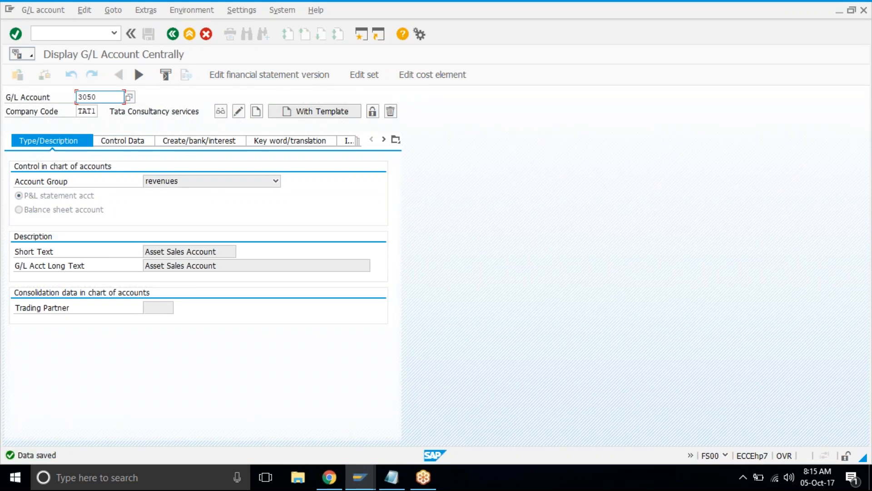
Step: Start G/L account 3104 from template account 3100 and set its short text to "Gain on Asset Sales"
{"action": "type", "text": "104"}
{"action": "left_click", "coordinate": [342, 111]}
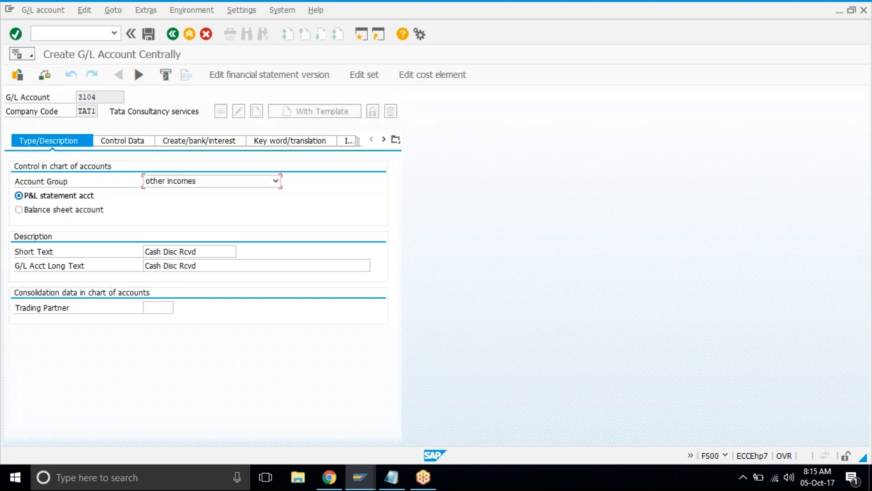
{"action": "key", "text": "Tab"}
{"action": "key", "text": "shift+End"}
{"action": "key", "text": "Delete"}
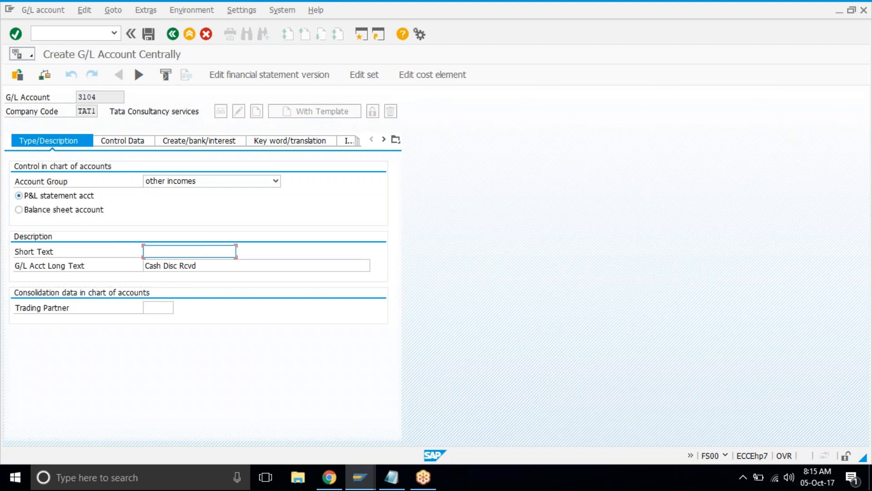
{"action": "type", "text": "P"}
{"action": "key", "text": "BackSpace"}
{"action": "type", "text": "Gain of"}
{"action": "key", "text": "BackSpace"}
{"action": "type", "text": "n Asset Sales"}
Step: Set the long text of account 3104 to match its short text and save the account
{"action": "key", "text": "ctrl+a"}
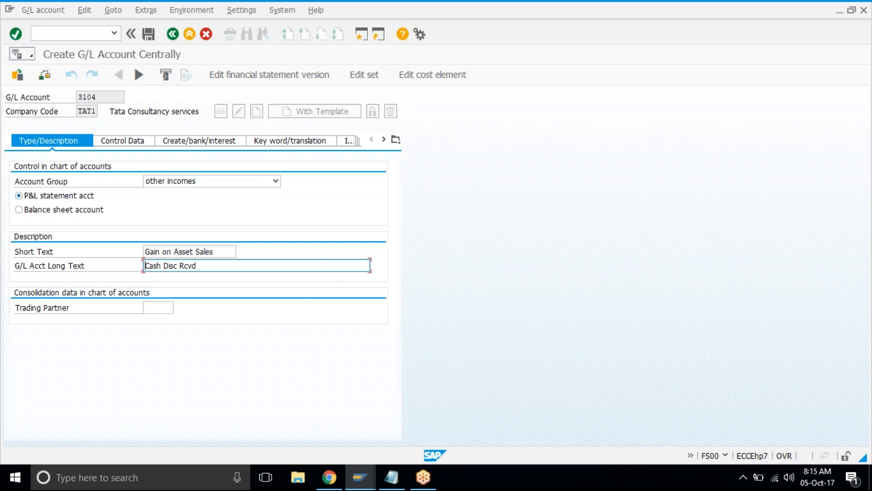
{"action": "key", "text": "ctrl+v"}
{"action": "key", "text": "Return"}
{"action": "key", "text": "ctrl+s"}
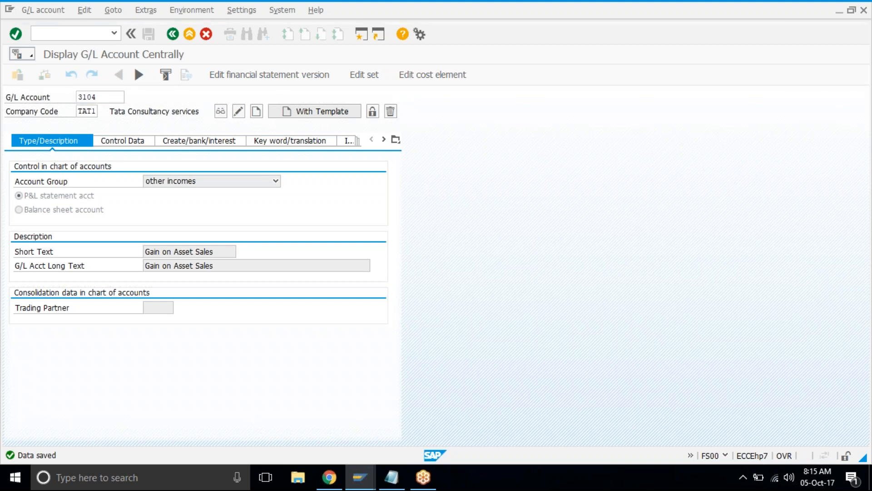
Step: Look up the existing expense accounts and start creating G/L account 4008 with account 4000 as the template
{"action": "key", "text": "F4"}
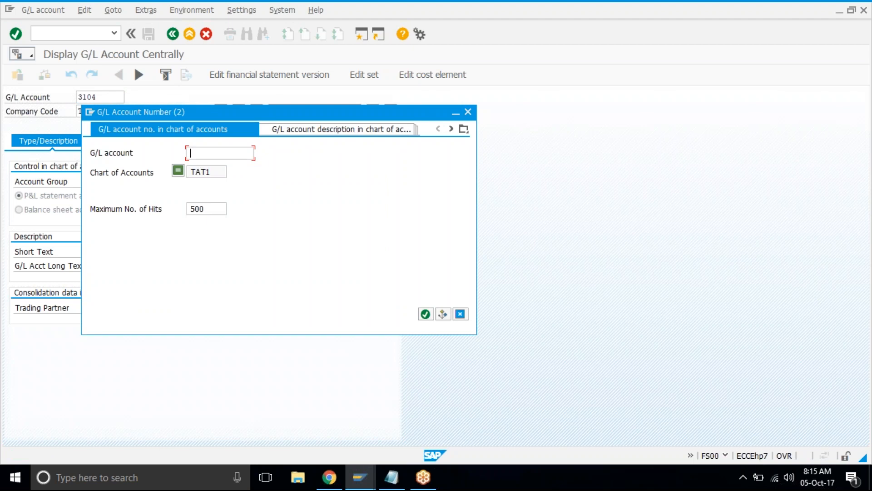
{"action": "key", "text": "Return"}
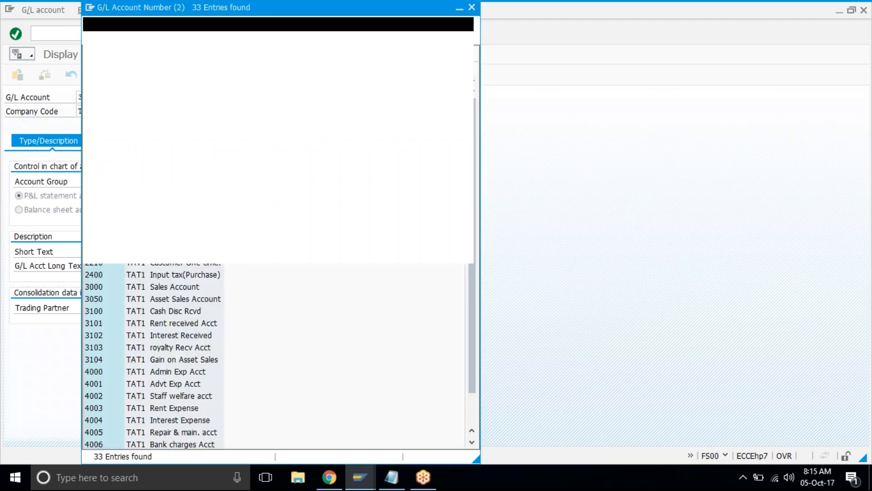
{"action": "double_click", "coordinate": [178, 372]}
{"action": "key", "text": "BackSpace"}
{"action": "type", "text": "8"}
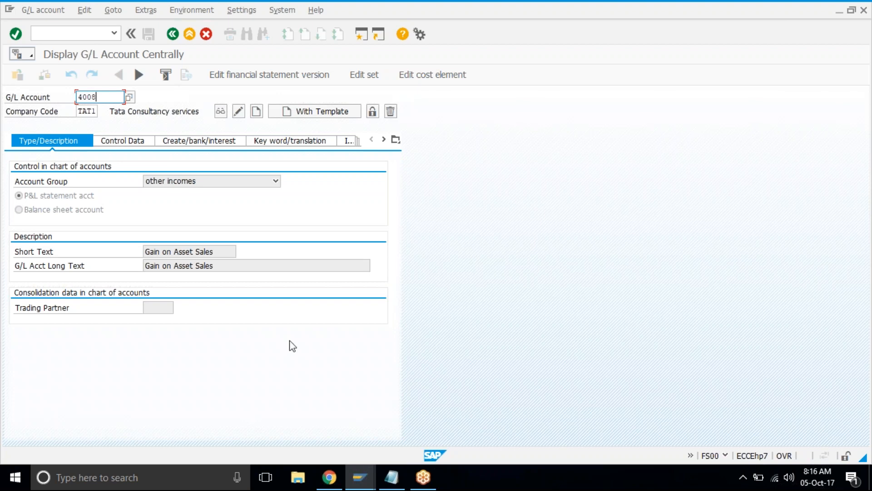
{"action": "left_click", "coordinate": [314, 115]}
{"action": "type", "text": "4000"}
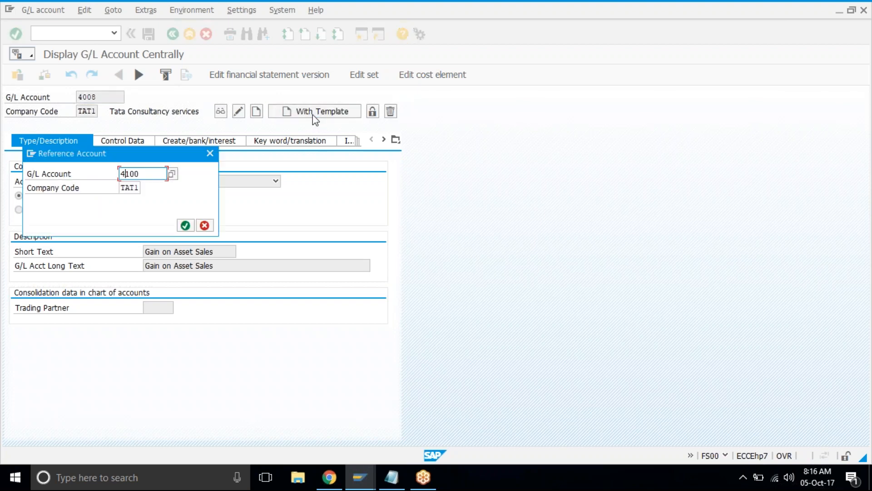
{"action": "key", "text": "Return"}
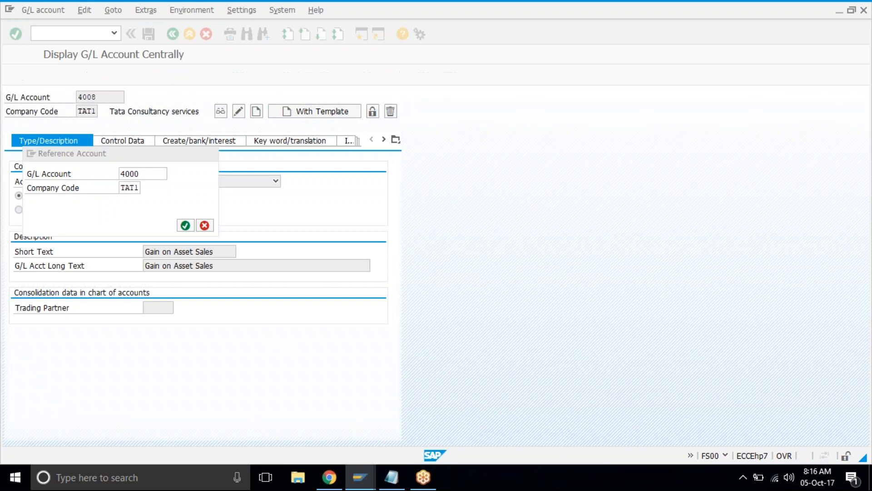
Step: Set the short and long text of account 4008 to "Scrapping Account" and save the account
{"action": "double_click", "coordinate": [172, 252]}
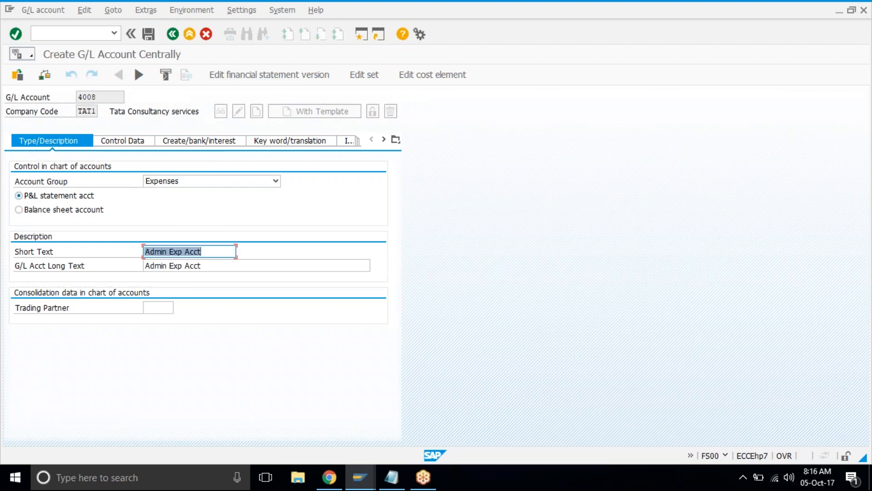
{"action": "type", "text": "Scrapping Account"}
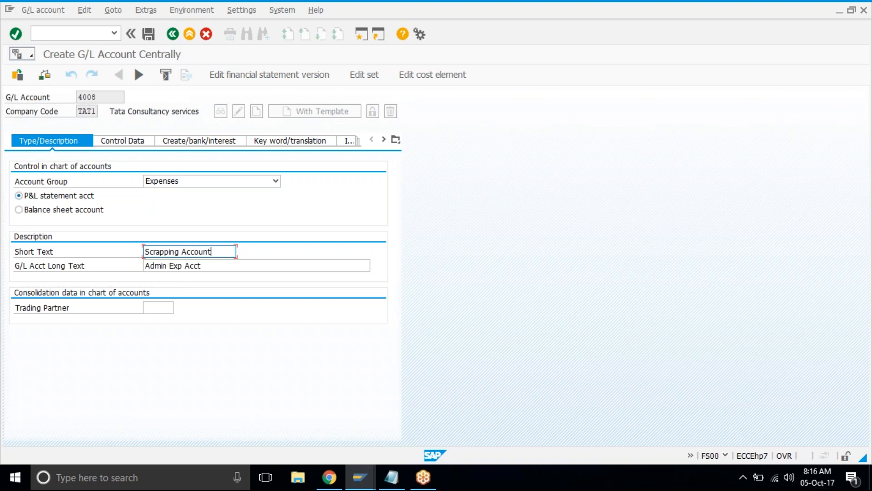
{"action": "key", "text": "ctrl+a"}
{"action": "key", "text": "ctrl+c"}
{"action": "key", "text": "Tab"}
{"action": "key", "text": "ctrl+v"}
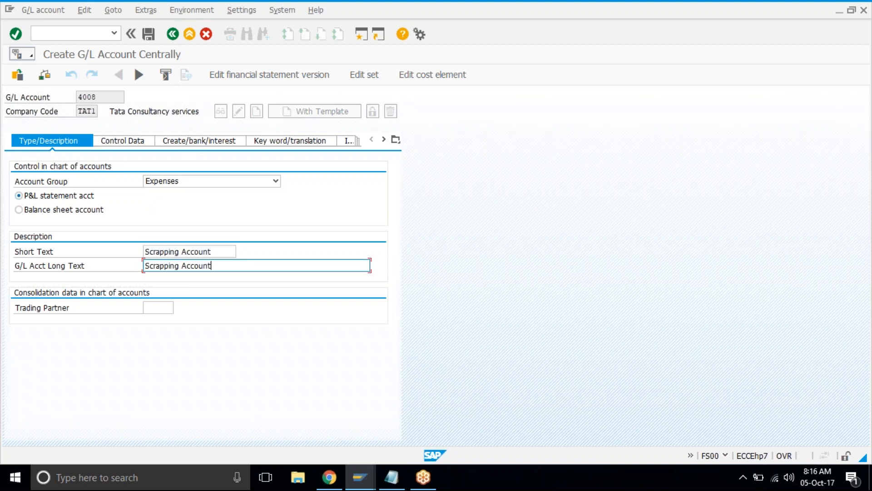
{"action": "key", "text": "ctrl+s"}
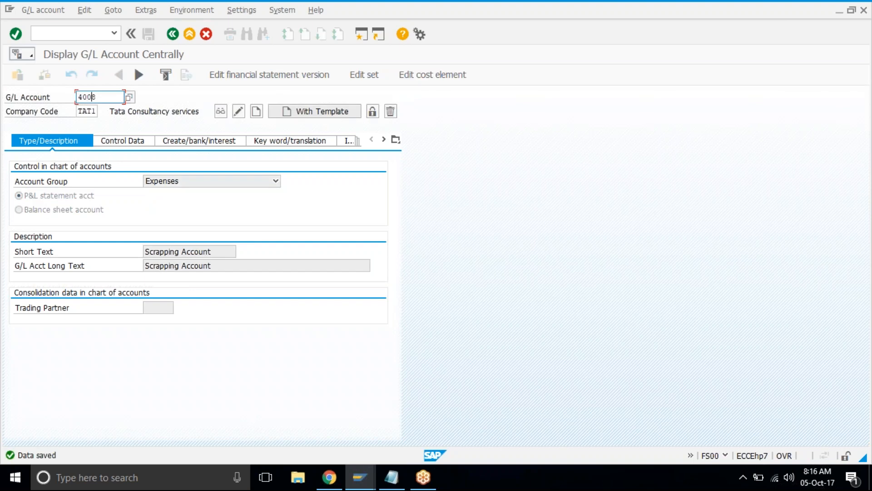
Step: Create and save G/L account 4009 from template account 4000, with "Loss on Asset sales" as short and long text
{"action": "type", "text": "9"}
{"action": "key", "text": "shift+F5"}
{"action": "key", "text": "Return"}
{"action": "type", "text": "Loss on Asset sales"}
{"action": "key", "text": "ctrl+a"}
{"action": "key", "text": "ctrl+c"}
{"action": "key", "text": "Tab"}
{"action": "key", "text": "ctrl+v"}
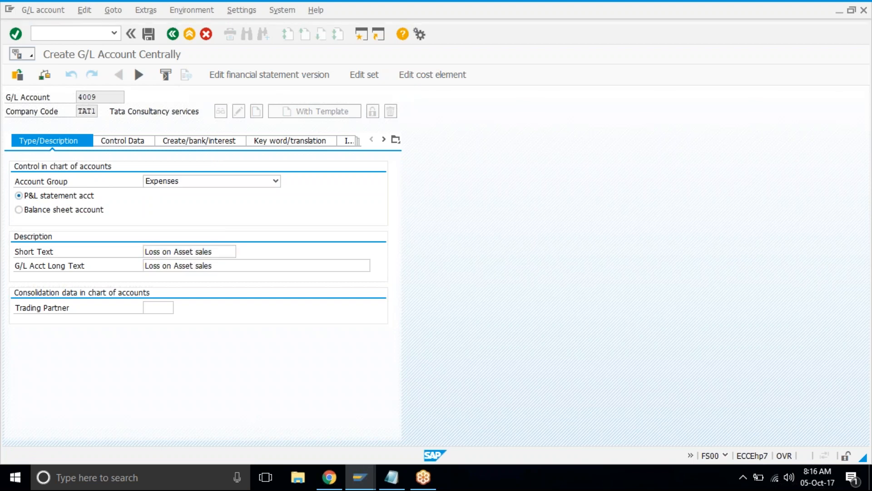
{"action": "key", "text": "ctrl+s"}
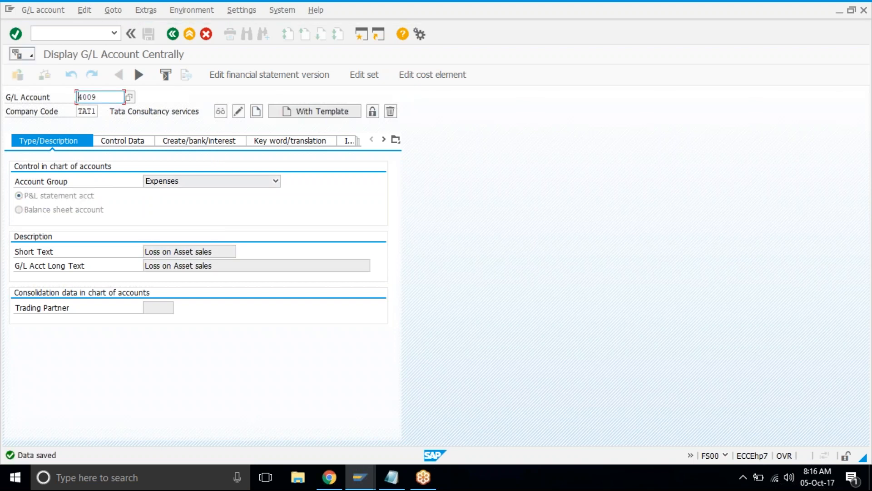
Step: Start creating G/L account 4010 with account 4000 as the template
{"action": "key", "text": "Right"}
{"action": "key", "text": "Right"}
{"action": "type", "text": "10"}
{"action": "left_click", "coordinate": [315, 112]}
Step: Replace the short text of account 4010 with "Depreciation Acct"
{"action": "key", "text": "Tab"}
{"action": "key", "text": "Tab"}
{"action": "key", "text": "Tab"}
{"action": "key", "text": "ctrl+a"}
{"action": "type", "text": "Depr"}
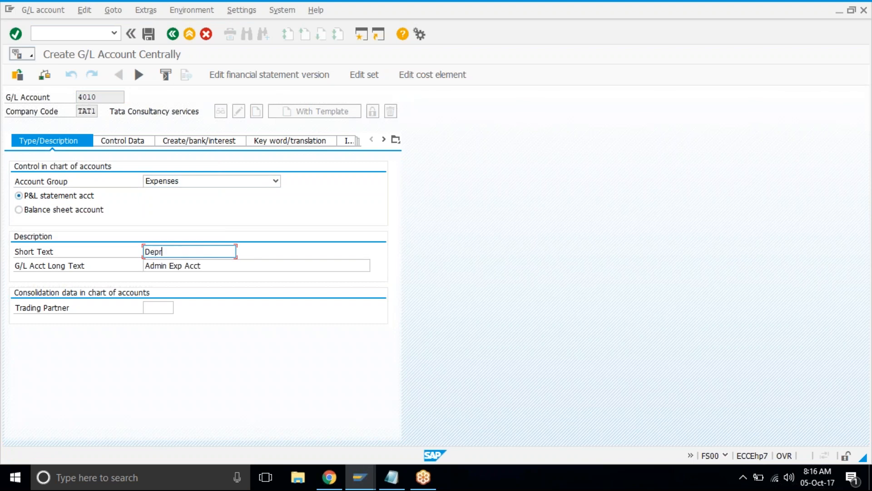
{"action": "type", "text": "eciati"}
{"action": "type", "text": "on "}
{"action": "type", "text": "-"}
{"action": "key", "text": "BackSpace"}
{"action": "key", "text": "BackSpace"}
{"action": "type", "text": "Acct"}
Step: Set the long text of account 4010 to "Depreciation Acct" and save the account
{"action": "key", "text": "Tab"}
{"action": "key", "text": "Tab"}
{"action": "key", "text": "ctrl+v"}
{"action": "key", "text": "ctrl+z"}
{"action": "key", "text": "shift+Tab"}
{"action": "key", "text": "ctrl+v"}
{"action": "key", "text": "ctrl+s"}
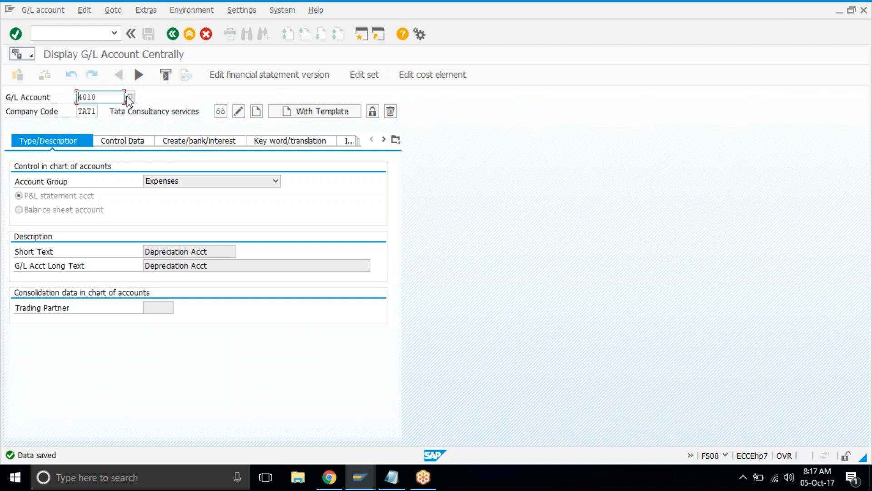
Step: Review the list of G/L accounts in chart of accounts TAT1 down to the expense accounts and close it
{"action": "key", "text": "F4"}
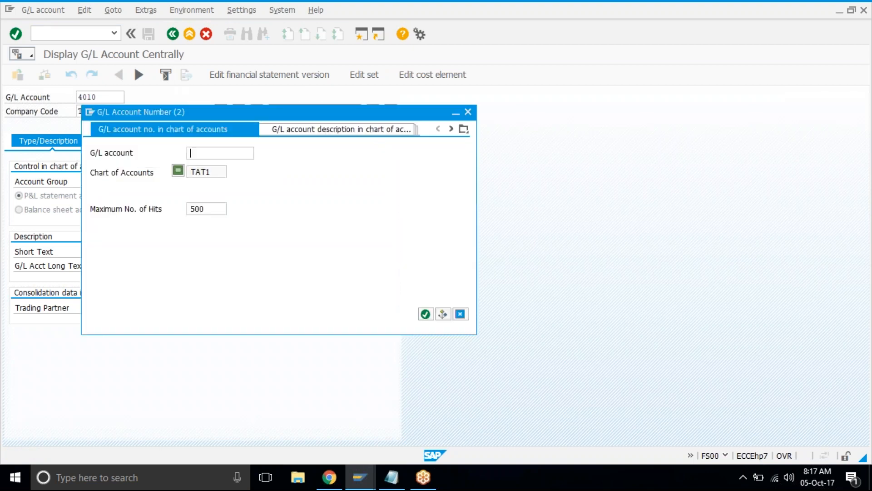
{"action": "key", "text": "Return"}
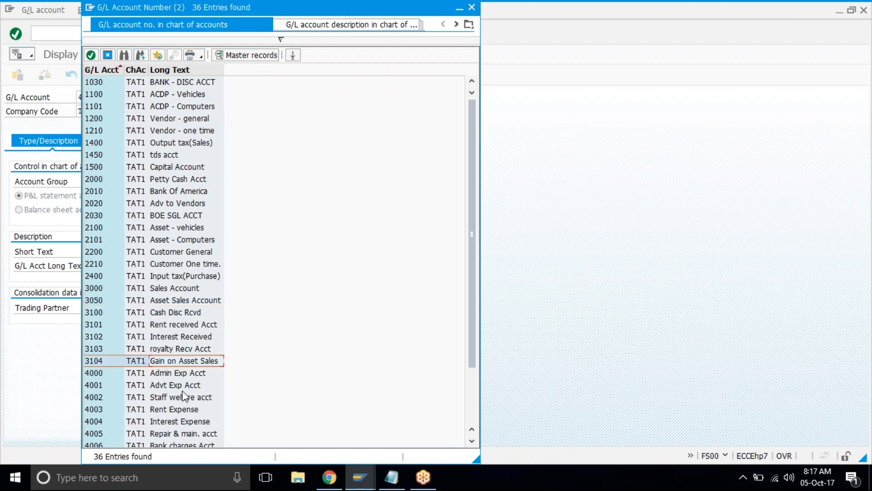
{"action": "scroll", "coordinate": [182, 391], "scroll_direction": "down", "scroll_amount": 2}
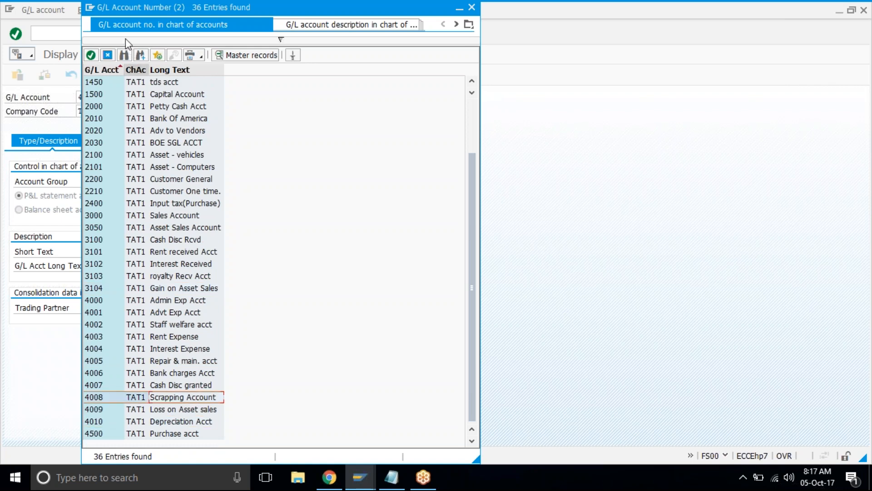
{"action": "left_click", "coordinate": [108, 55]}
Step: Open the G/L account assignment activity under Integration with General Ledger Accounting in the Asset Accounting IMG structure
{"action": "left_click", "coordinate": [185, 36]}
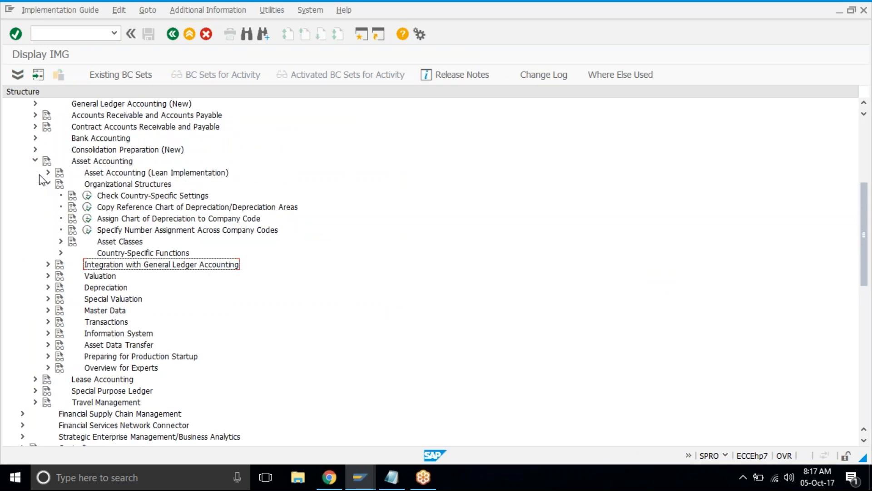
{"action": "left_click", "coordinate": [47, 184]}
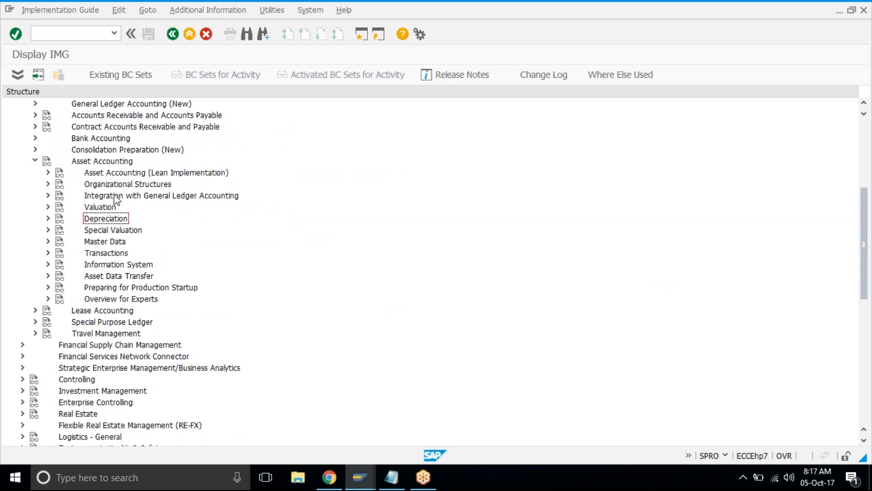
{"action": "left_click", "coordinate": [49, 196]}
{"action": "left_click", "coordinate": [117, 219]}
{"action": "left_click", "coordinate": [86, 218]}
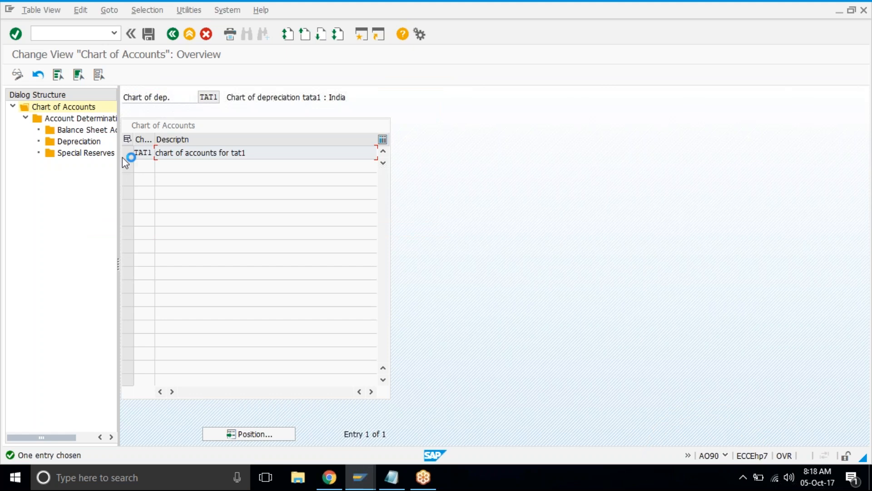
Step: Find account determination TAT01 (Vehicles) for chart of accounts TAT1 and open its balance sheet accounts
{"action": "double_click", "coordinate": [75, 119]}
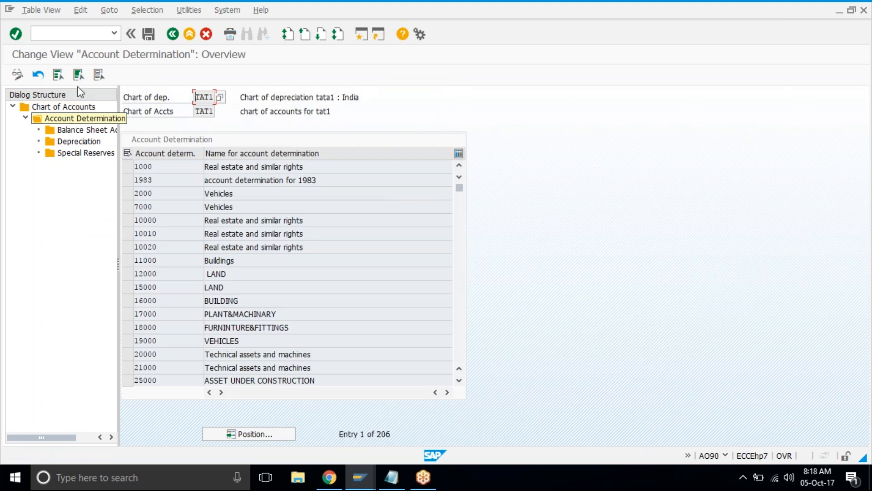
{"action": "left_click", "coordinate": [280, 439]}
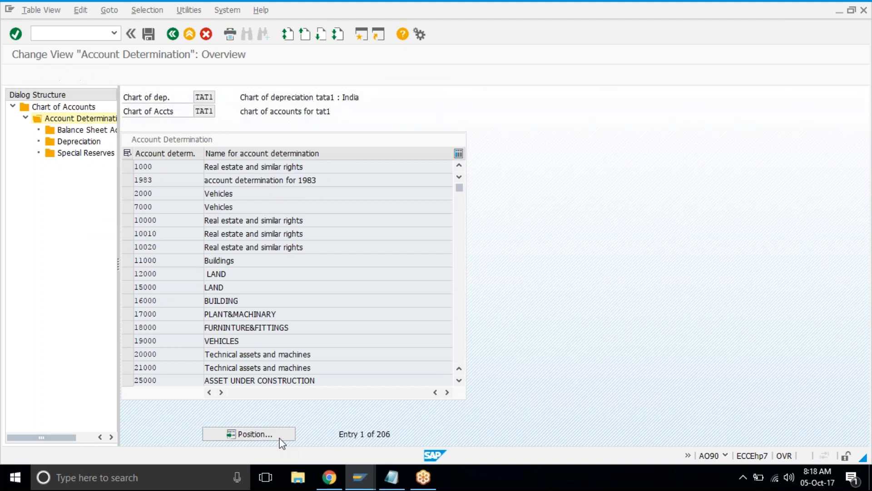
{"action": "type", "text": "tat01"}
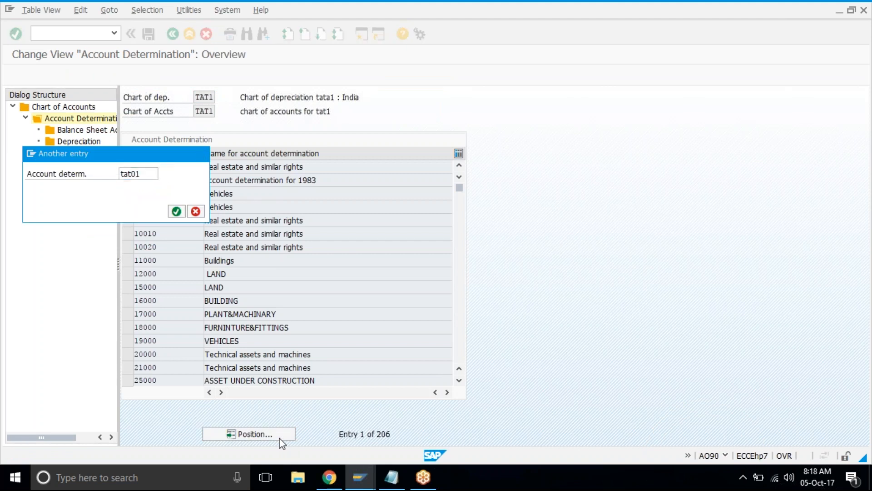
{"action": "key", "text": "Return"}
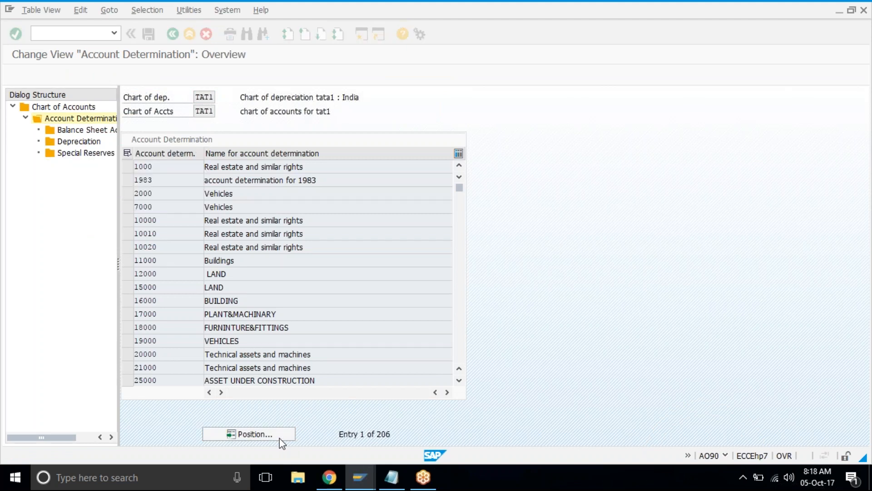
{"action": "left_click", "coordinate": [129, 168]}
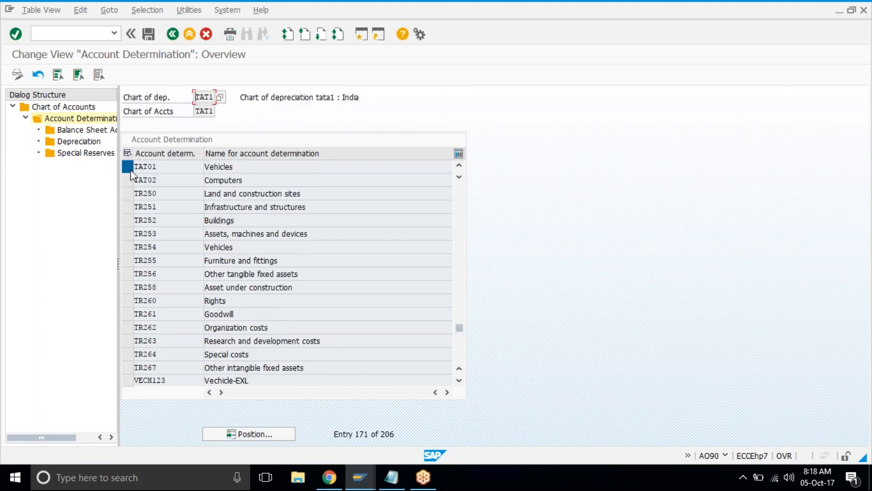
{"action": "left_click", "coordinate": [94, 131]}
{"action": "double_click", "coordinate": [94, 131]}
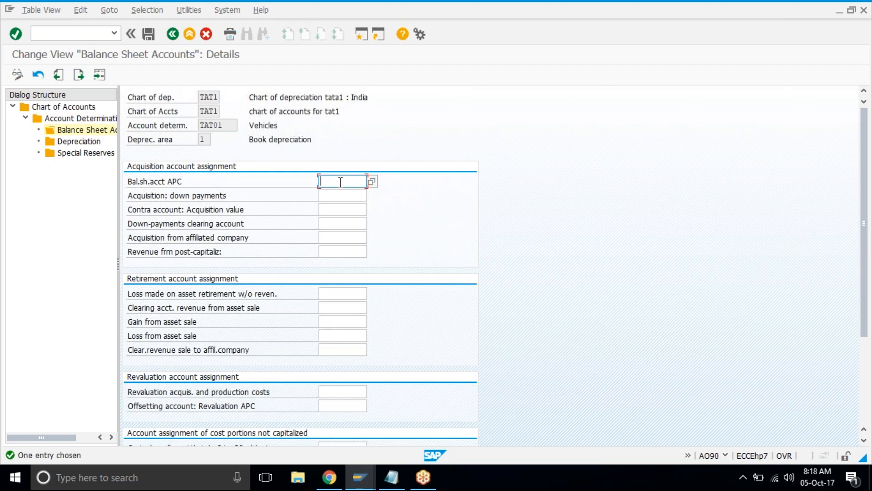
Step: Set the balance sheet account for APC of account determination TAT01 to 2100
{"action": "type", "text": "220"}
{"action": "key", "text": "Return"}
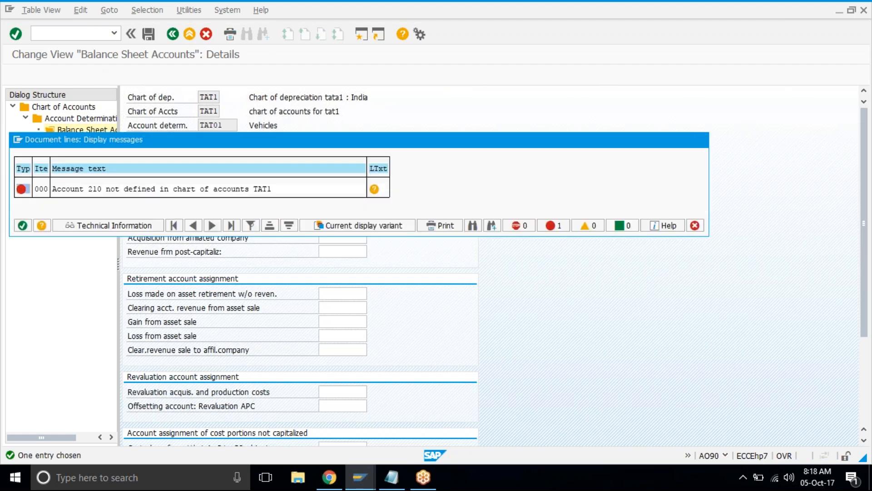
{"action": "key", "text": "Return"}
{"action": "key", "text": "Return"}
{"action": "key", "text": "Return"}
{"action": "type", "text": "00"}
{"action": "key", "text": "Return"}
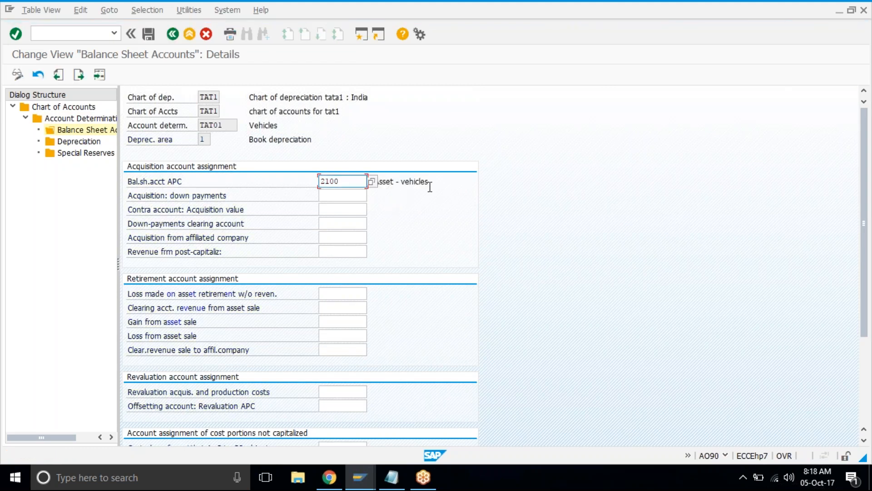
{"action": "left_click", "coordinate": [273, 126]}
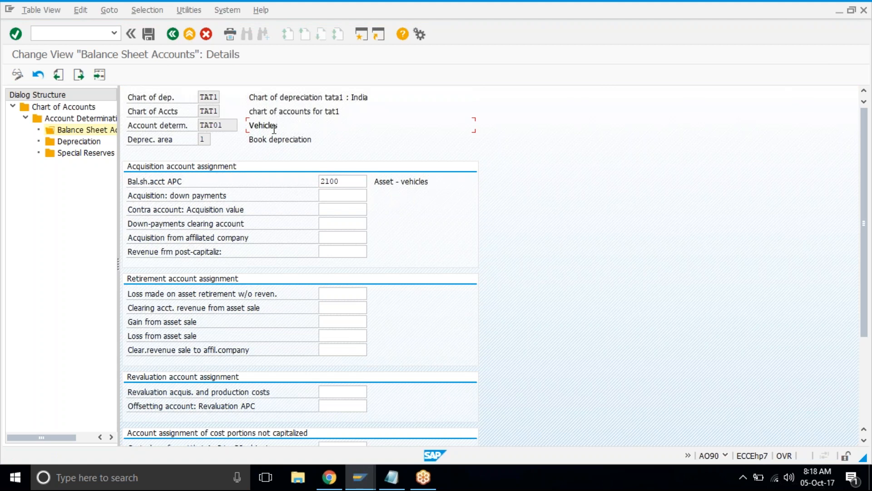
{"action": "left_click_drag", "start_coordinate": [432, 182], "coordinate": [375, 185]}
{"action": "left_click", "coordinate": [374, 184]}
Step: Assign account 4008 to loss made on asset retirement without revenue for account determination TAT01
{"action": "scroll", "coordinate": [280, 240], "scroll_direction": "down", "scroll_amount": 1}
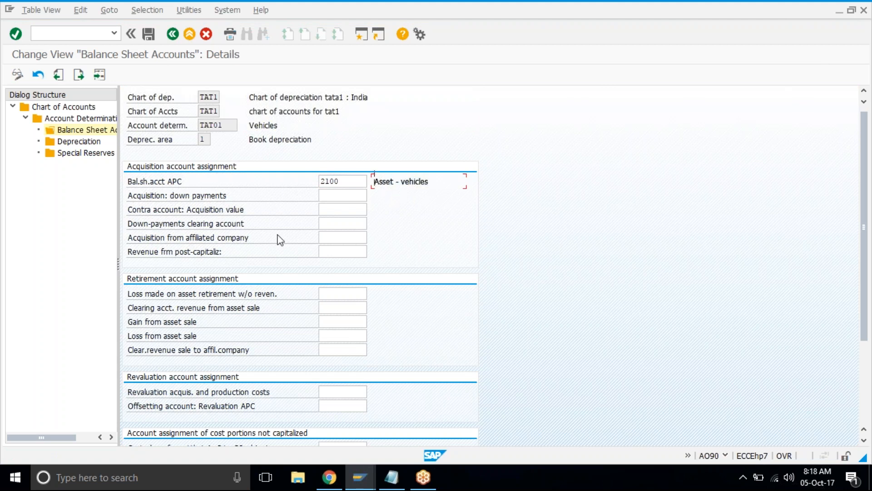
{"action": "scroll", "coordinate": [281, 240], "scroll_direction": "down", "scroll_amount": 1}
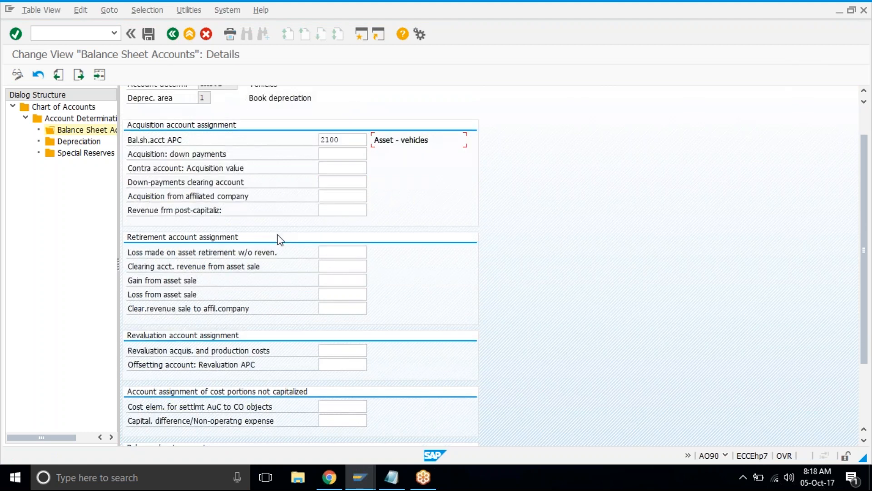
{"action": "scroll", "coordinate": [279, 238], "scroll_direction": "down", "scroll_amount": 2}
{"action": "left_click", "coordinate": [345, 223]}
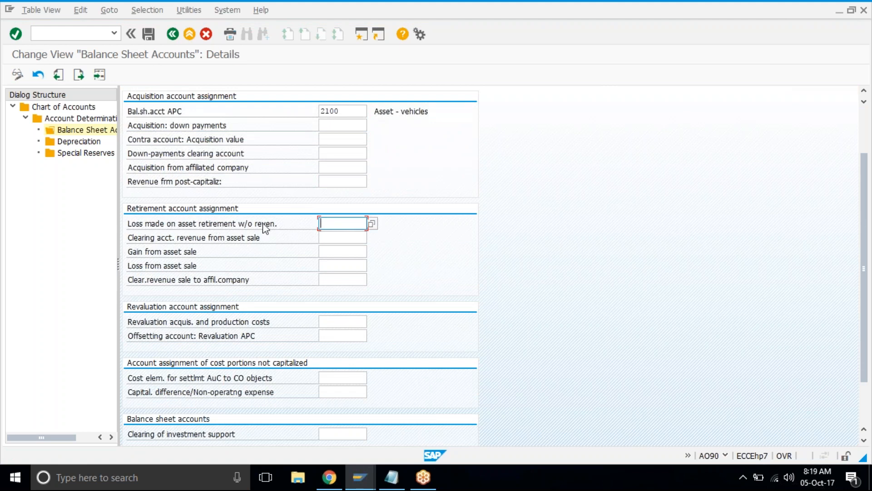
{"action": "type", "text": "4008"}
{"action": "key", "text": "Return"}
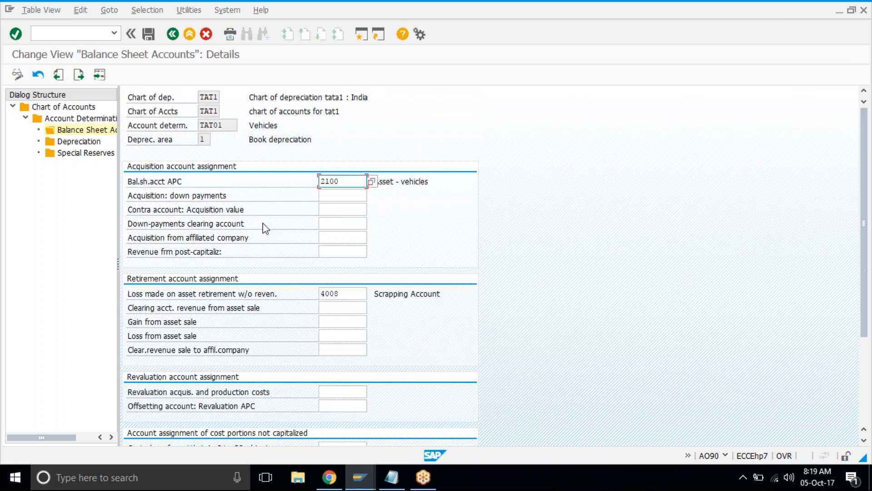
{"action": "left_click", "coordinate": [406, 293]}
Step: Set TAT01's clearing account for asset sale revenue to 3050, gain from asset sale to 3104 and loss from asset sale to 4009
{"action": "left_click", "coordinate": [325, 308]}
{"action": "type", "text": "3050"}
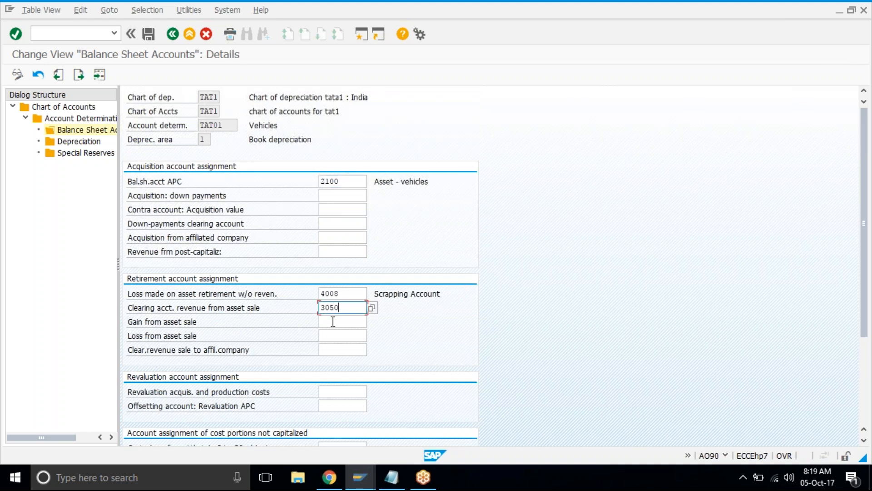
{"action": "left_click", "coordinate": [333, 321]}
{"action": "type", "text": "31"}
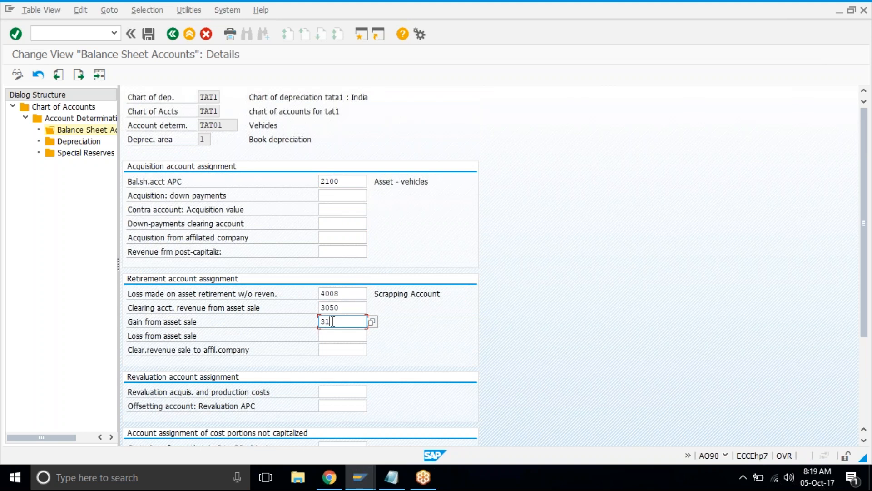
{"action": "type", "text": "04"}
{"action": "left_click", "coordinate": [336, 335]}
{"action": "type", "text": "4009"}
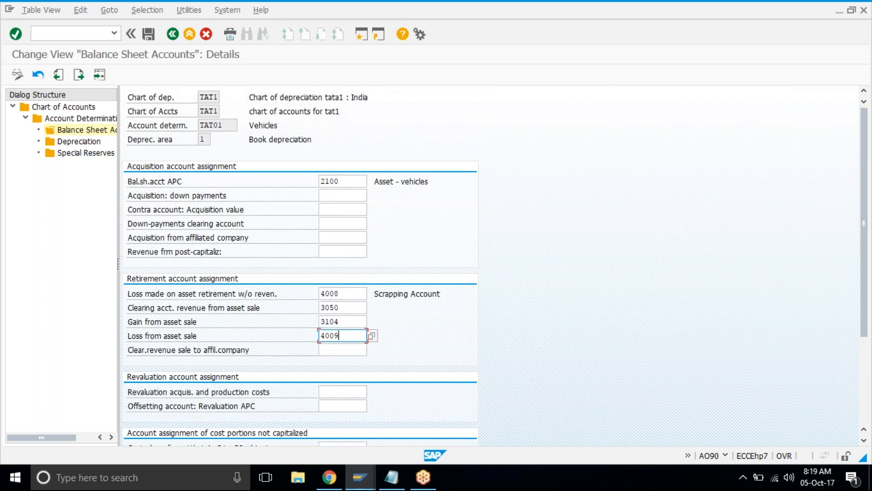
{"action": "key", "text": "Return"}
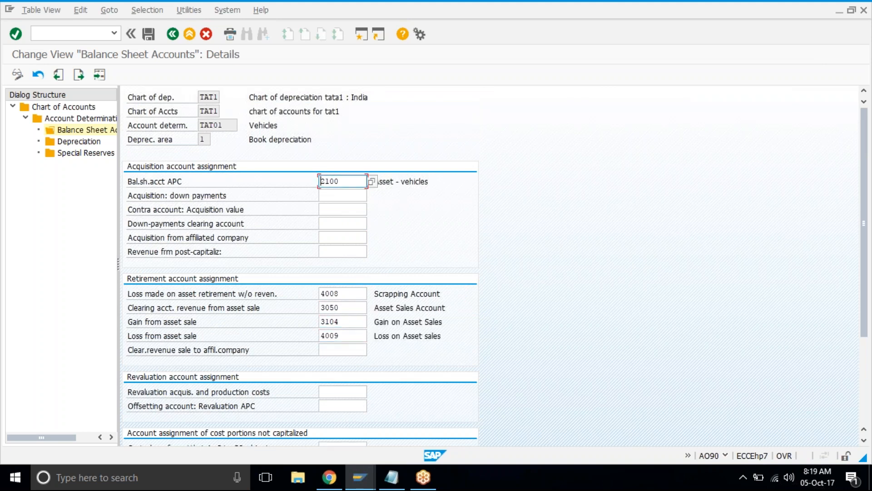
Step: Pick 4008 from the G/L account list for TAT01's asset retirement without revenue and save the balance sheet accounts
{"action": "left_click", "coordinate": [359, 296]}
{"action": "key", "text": "F4"}
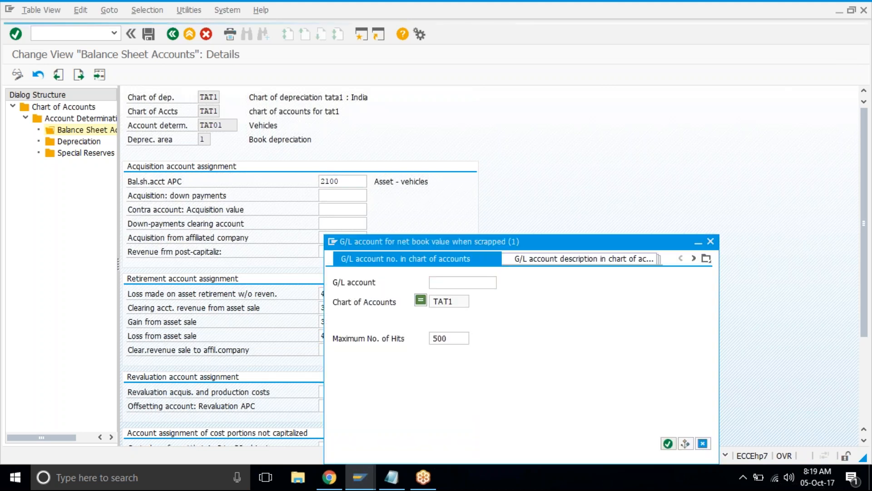
{"action": "key", "text": "Return"}
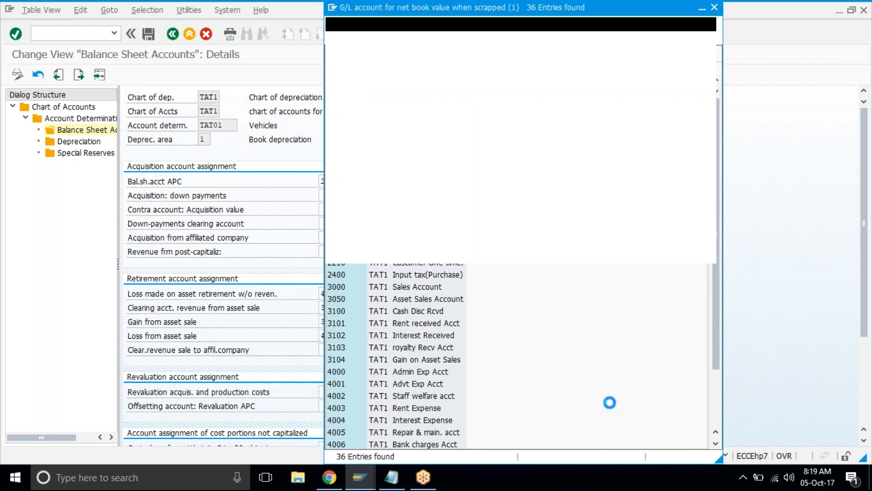
{"action": "left_click", "coordinate": [399, 217]}
{"action": "left_click_drag", "start_coordinate": [392, 8], "coordinate": [295, 37]}
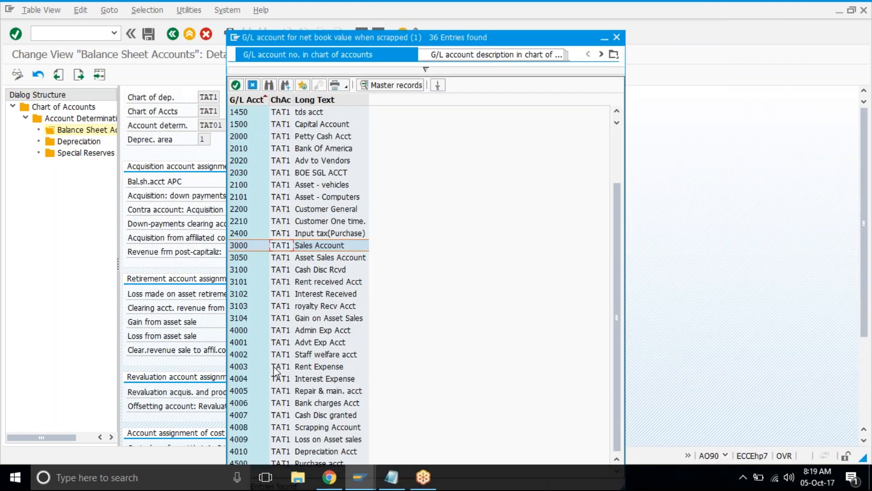
{"action": "double_click", "coordinate": [286, 430]}
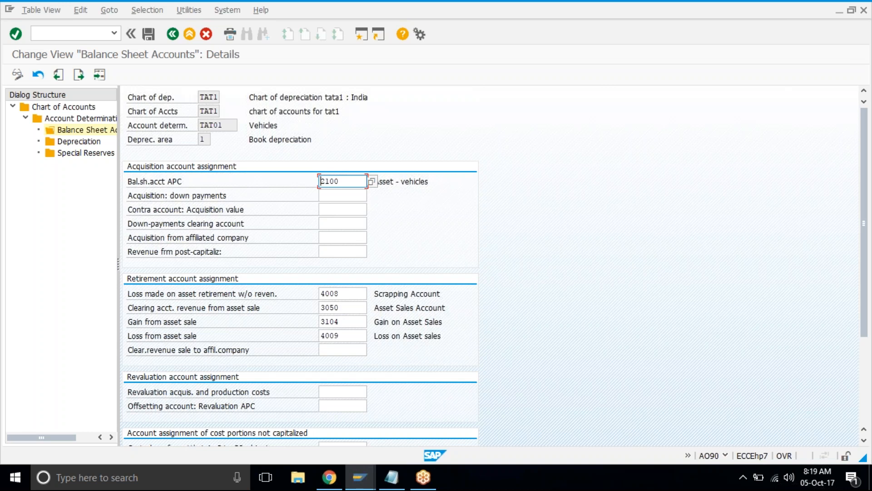
{"action": "key", "text": "F3"}
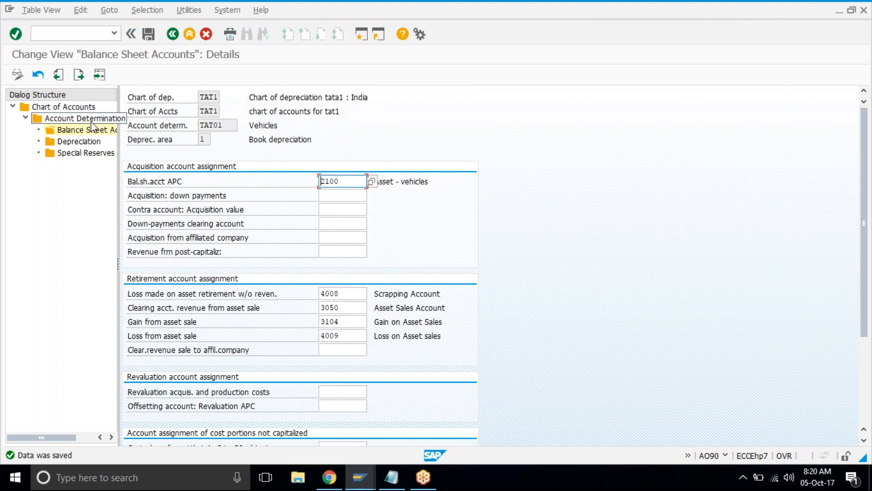
Step: In the TAT01 depreciation accounts, assign 1100 as accumulated ordinary depreciation account and 4010 as ordinary depreciation expense account
{"action": "double_click", "coordinate": [85, 144]}
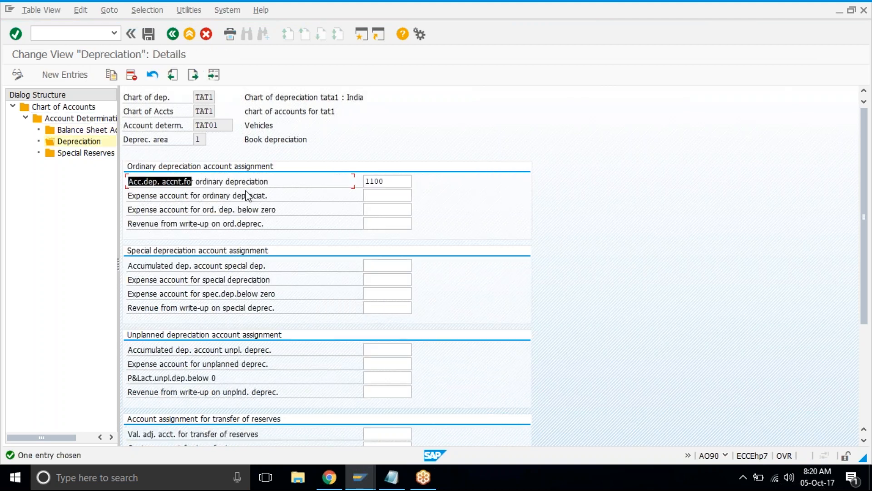
{"action": "left_click", "coordinate": [387, 194]}
{"action": "type", "text": "4010"}
{"action": "key", "text": "Return"}
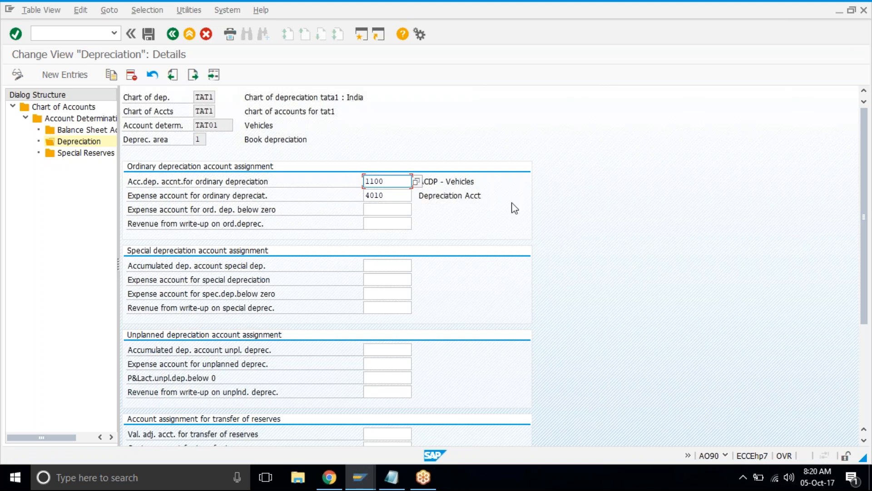
{"action": "left_click", "coordinate": [465, 186]}
{"action": "left_click", "coordinate": [491, 196]}
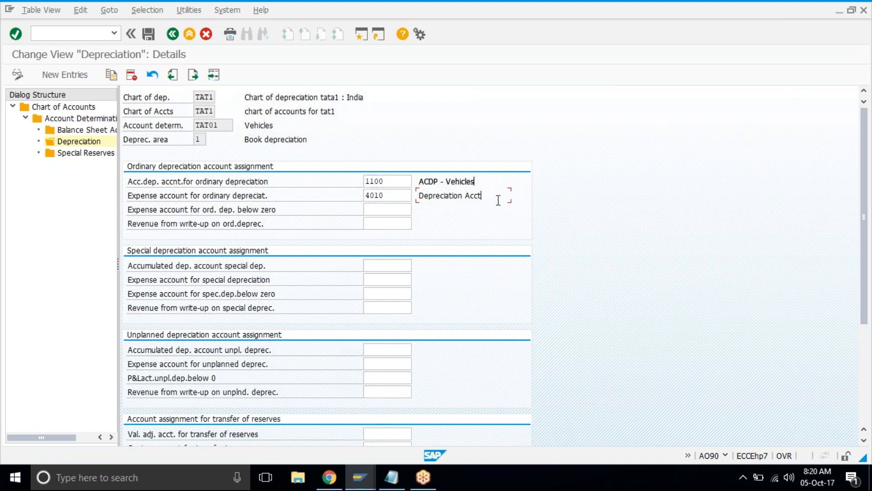
Step: Open the balance sheet accounts of account determination TAT02 (Computers) and set the APC account to 2101
{"action": "left_click", "coordinate": [84, 121]}
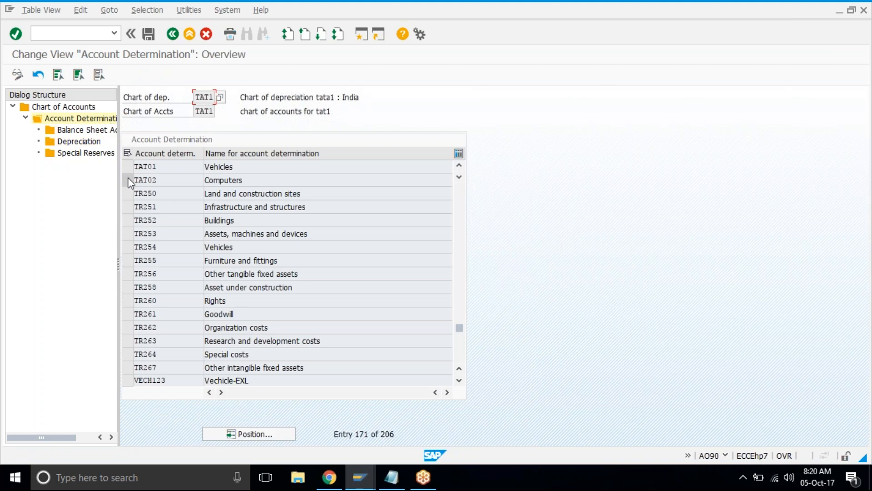
{"action": "left_click", "coordinate": [130, 183]}
{"action": "left_click", "coordinate": [88, 129]}
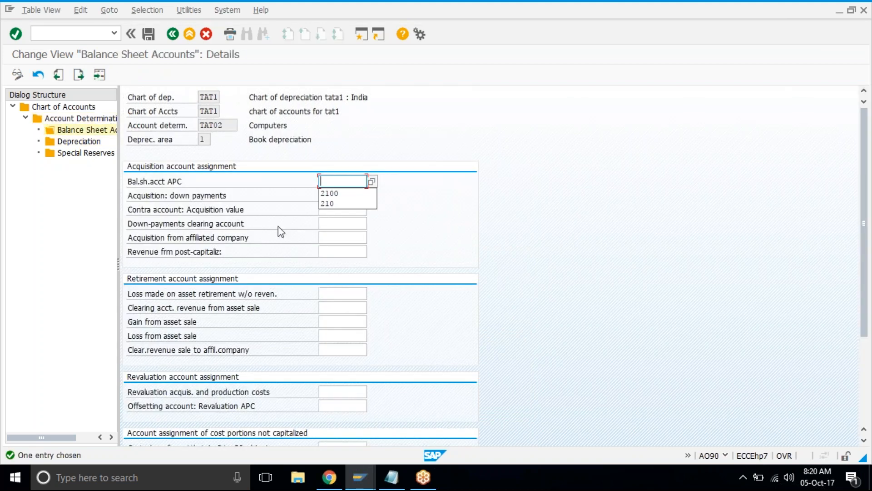
{"action": "type", "text": "2101"}
Step: Assign TAT02's retirement accounts: 4008 for loss without revenue, 3050 for revenue clearing, 3104 for sale gain and 4009 for sale loss
{"action": "key", "text": "Tab"}
{"action": "key", "text": "Tab"}
{"action": "key", "text": "Tab"}
{"action": "key", "text": "Tab"}
{"action": "key", "text": "Tab"}
{"action": "key", "text": "Tab"}
{"action": "type", "text": "4008"}
{"action": "key", "text": "Tab"}
{"action": "type", "text": "3050"}
{"action": "key", "text": "Tab"}
{"action": "type", "text": "3104"}
{"action": "key", "text": "Tab"}
{"action": "type", "text": "4009"}
{"action": "key", "text": "Return"}
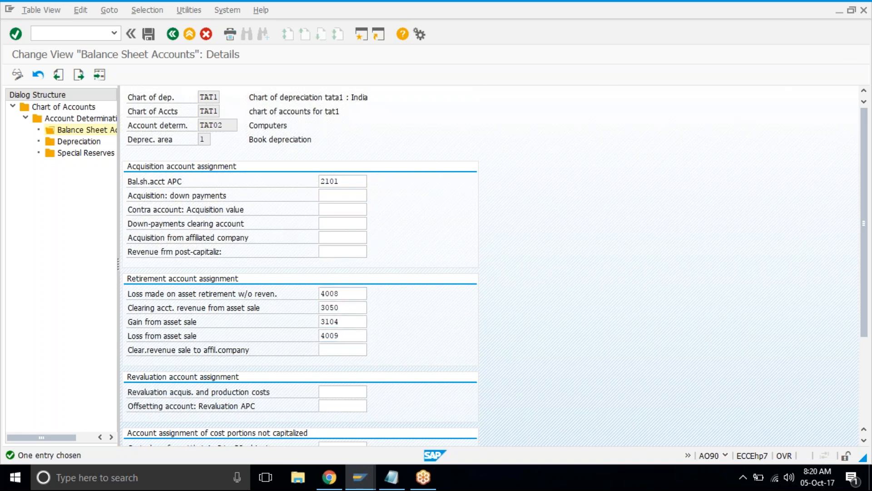
{"action": "left_click_drag", "start_coordinate": [376, 291], "coordinate": [452, 340]}
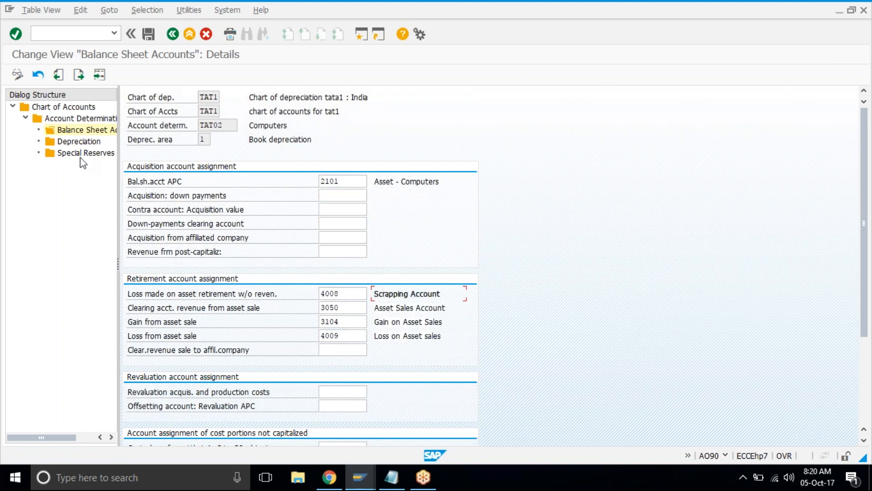
Step: In the TAT02 depreciation accounts, assign 1101 as accumulated ordinary depreciation account and 4010 as ordinary depreciation expense account
{"action": "left_click", "coordinate": [79, 141]}
{"action": "type", "text": "11010"}
{"action": "key", "text": "BackSpace"}
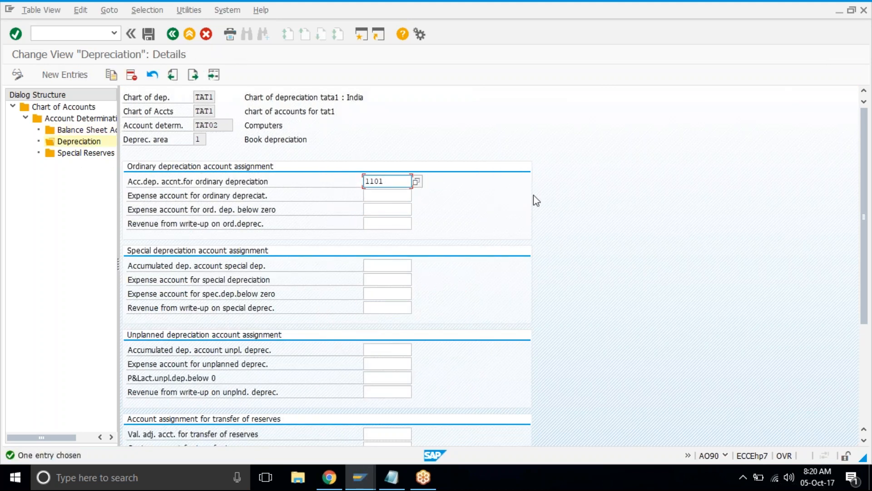
{"action": "key", "text": "Tab"}
{"action": "type", "text": "4010"}
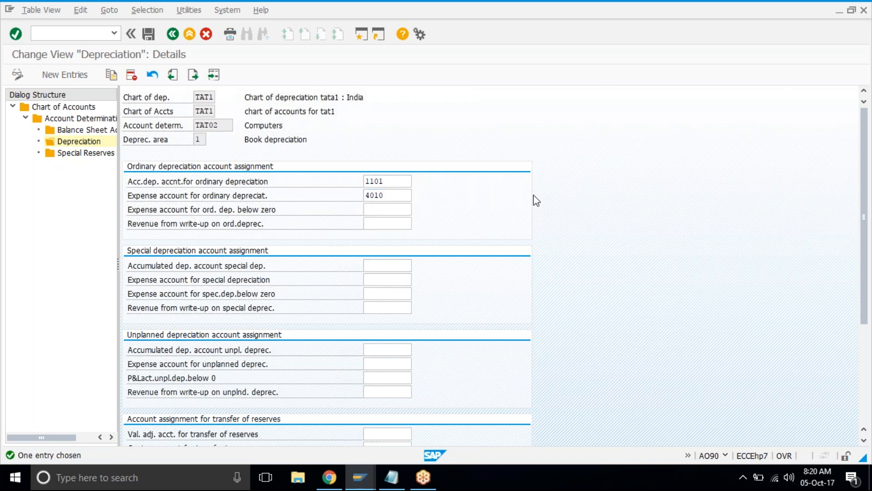
{"action": "key", "text": "Return"}
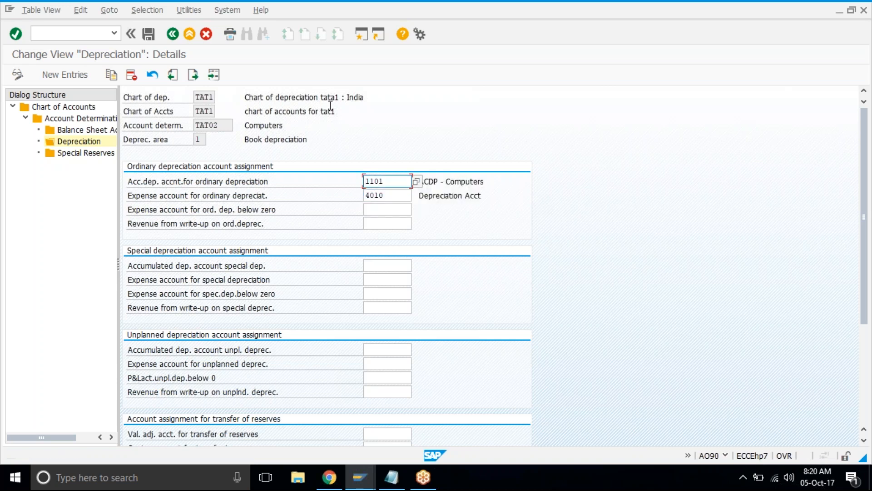
Step: Save the depreciation account assignments for TAT02 and return to the implementation guide
{"action": "left_click", "coordinate": [149, 34]}
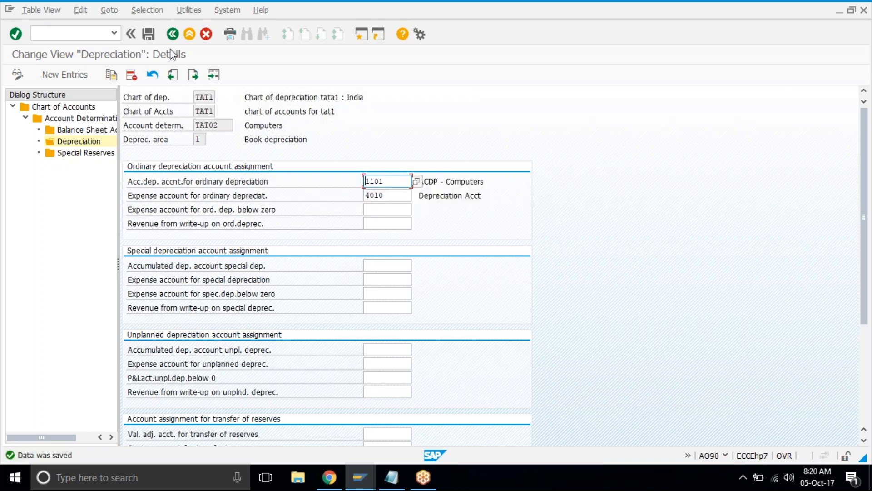
{"action": "left_click", "coordinate": [172, 39]}
{"action": "left_click", "coordinate": [173, 40]}
{"action": "left_click", "coordinate": [173, 39]}
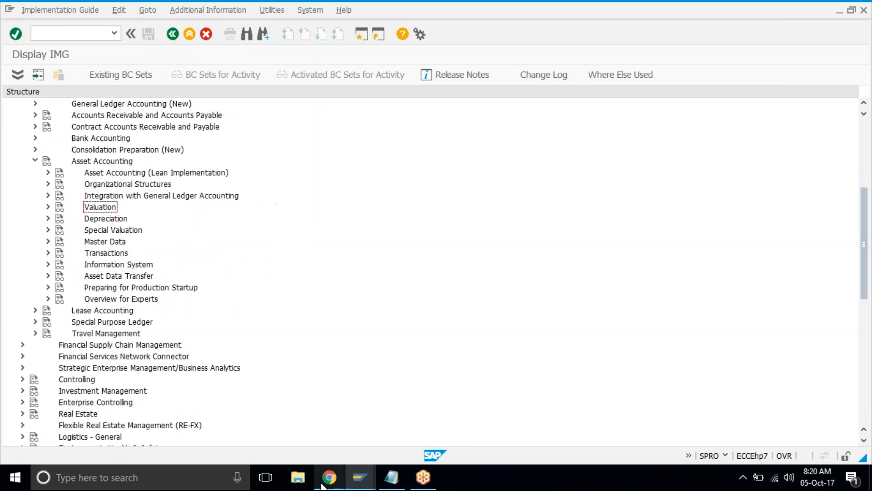
Step: Switch to the training document in Google Sheets and fill the asset accounting topics in B99:B105 with green
{"action": "mouse_move", "coordinate": [322, 485]}
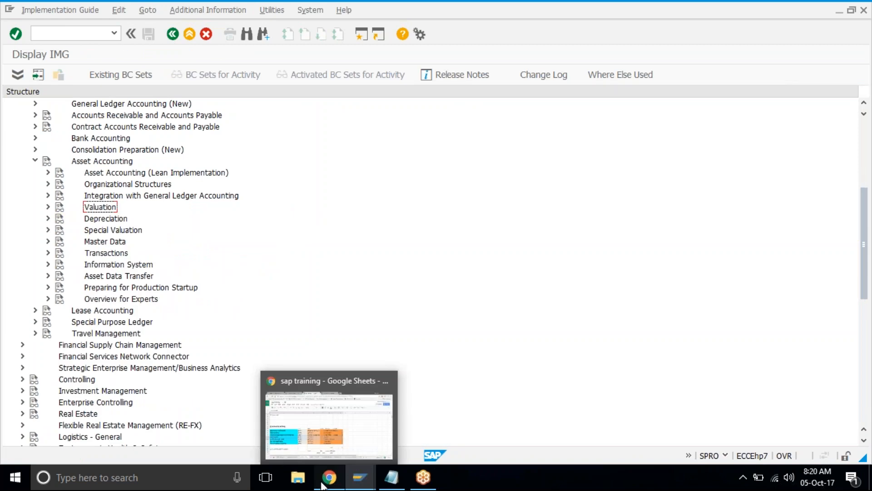
{"action": "left_click", "coordinate": [322, 486]}
{"action": "left_click", "coordinate": [401, 13]}
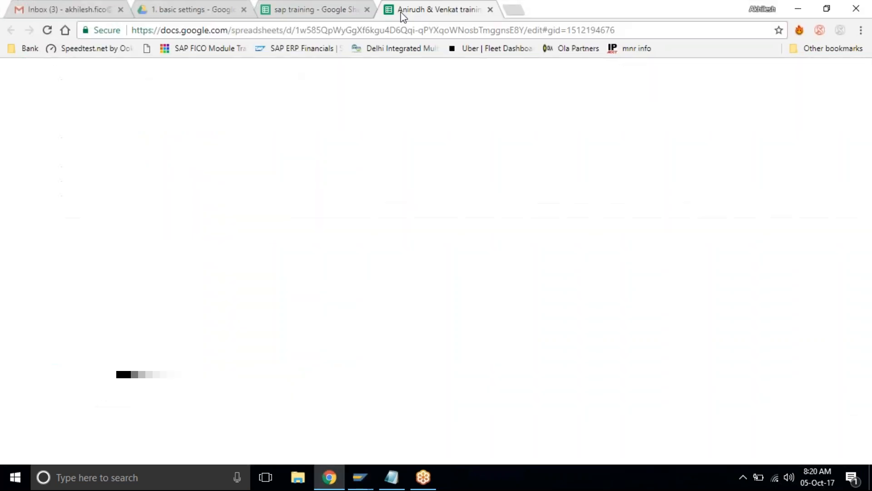
{"action": "left_click_drag", "start_coordinate": [273, 181], "coordinate": [267, 253]}
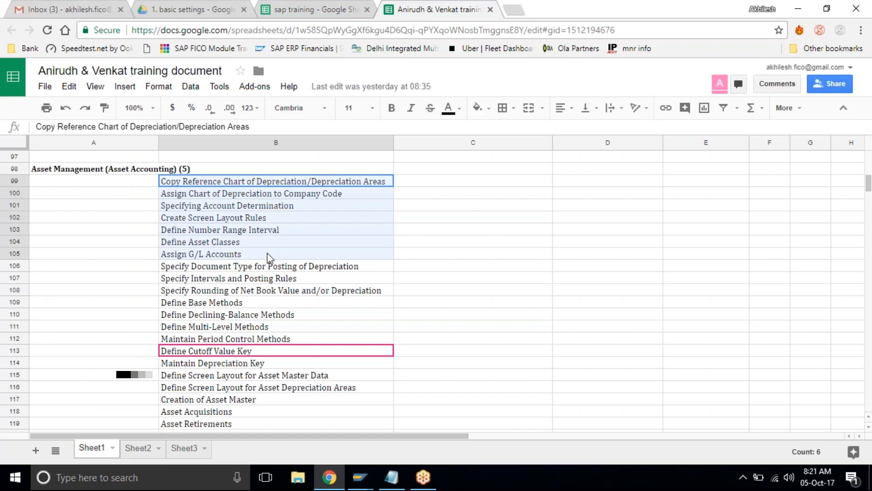
{"action": "left_click", "coordinate": [477, 107]}
{"action": "left_click", "coordinate": [480, 269]}
{"action": "left_click", "coordinate": [334, 307]}
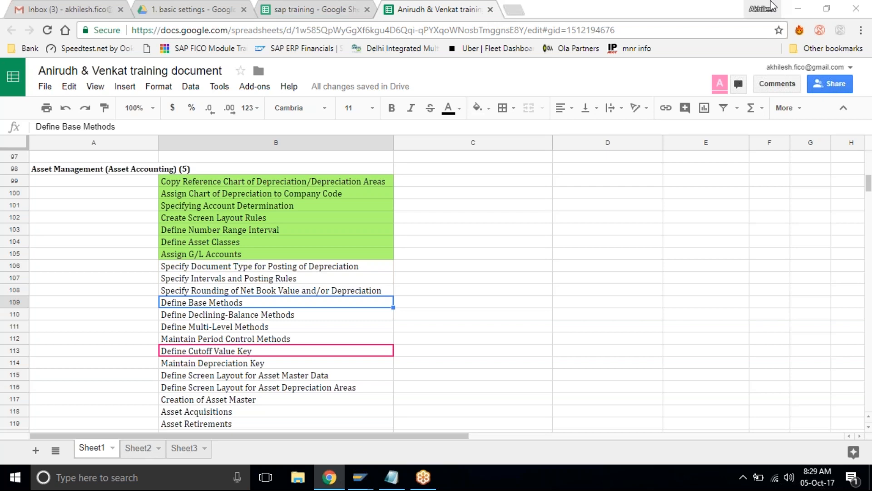
Step: Switch to the Notepad outline and change "depreciation method" to "depreciation key" in the last item under Depreciation methods
{"action": "key", "text": "alt+Tab"}
{"action": "left_click_drag", "start_coordinate": [228, 93], "coordinate": [434, 203]}
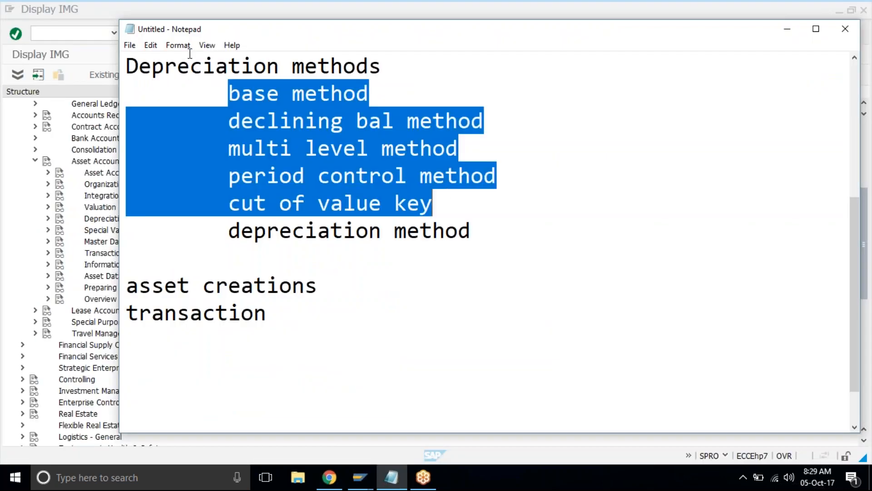
{"action": "left_click_drag", "start_coordinate": [486, 239], "coordinate": [388, 224]}
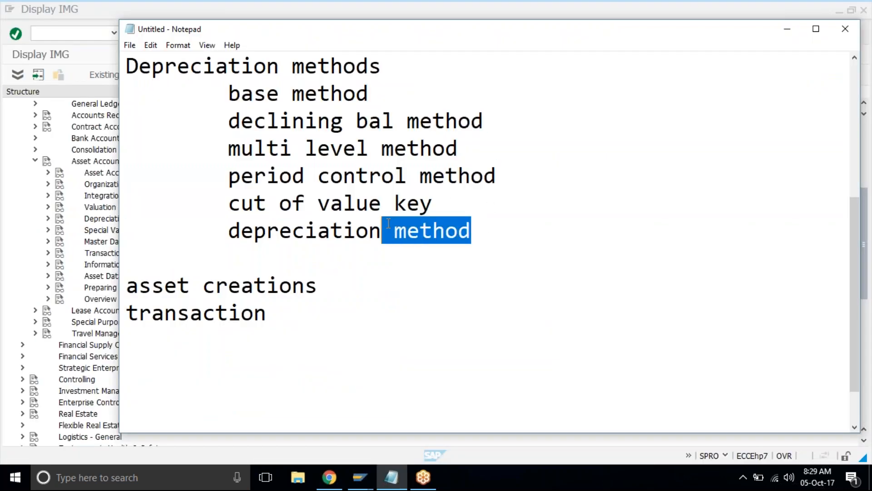
{"action": "type", "text": "ke"}
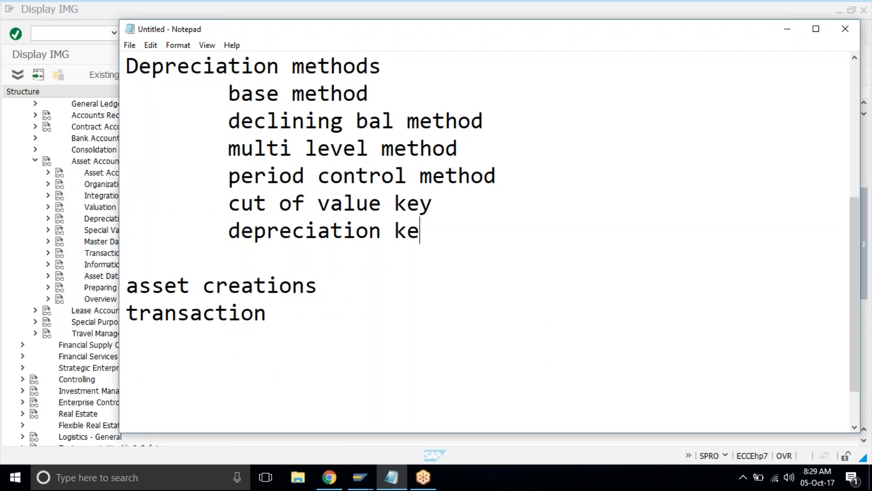
{"action": "type", "text": "y"}
Step: Insert blank lines above "depreciation key" and above "base method" in the outline, keeping "base method" indented
{"action": "left_click", "coordinate": [459, 194]}
{"action": "key", "text": "Return"}
{"action": "left_click", "coordinate": [229, 93]}
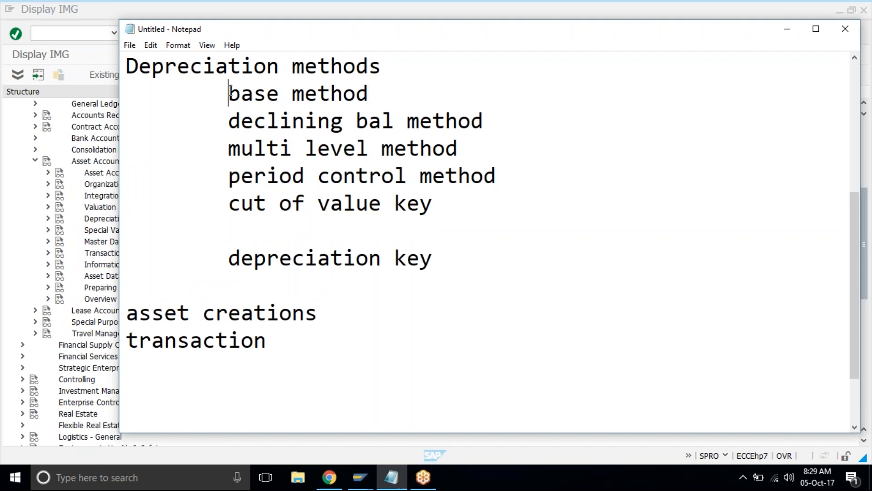
{"action": "key", "text": "Return"}
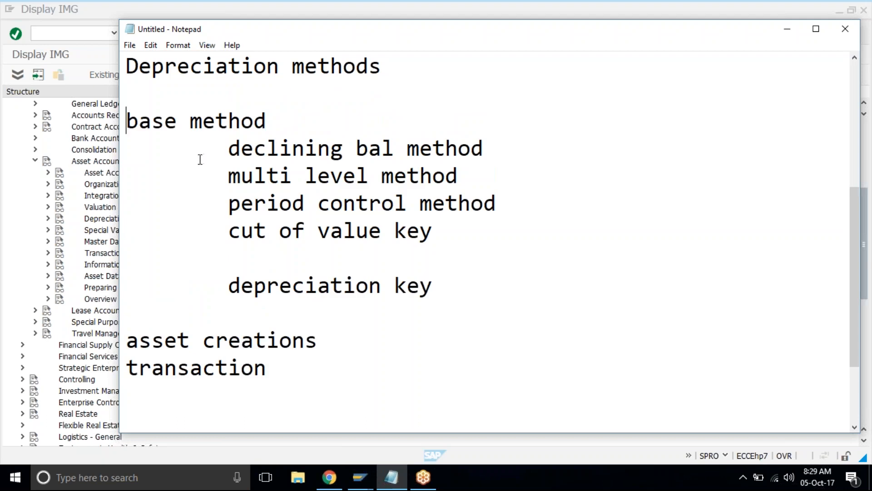
{"action": "left_click", "coordinate": [128, 121]}
{"action": "key", "text": "Tab"}
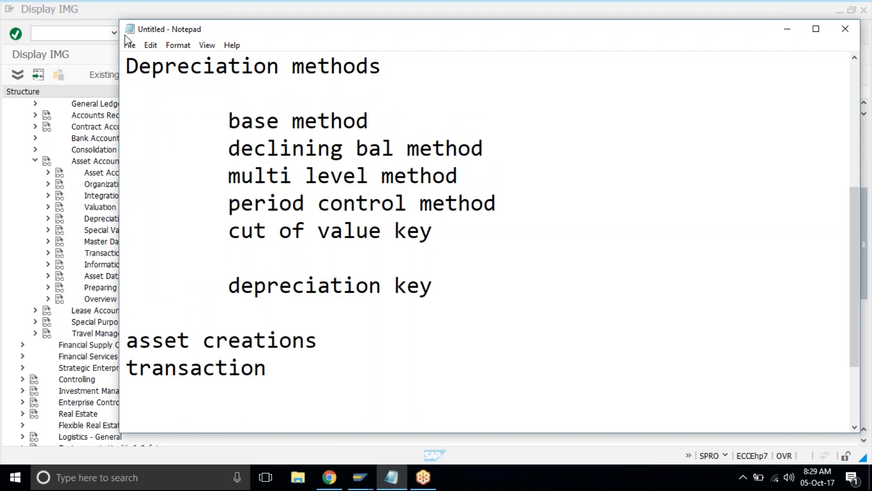
Step: Return to SAP and expand Depreciation, Valuation Methods, Depreciation Key and Calculation Methods under Asset Accounting
{"action": "left_click", "coordinate": [170, 6]}
{"action": "left_click", "coordinate": [69, 219]}
{"action": "left_click", "coordinate": [48, 218]}
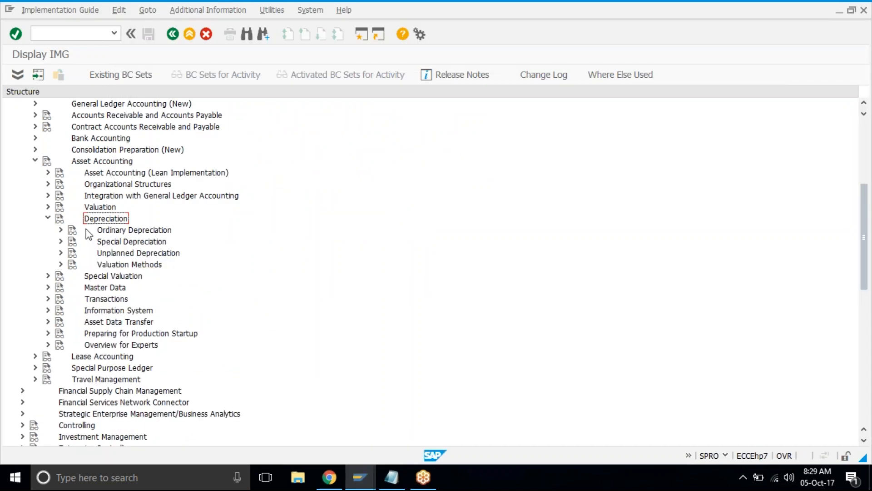
{"action": "left_click", "coordinate": [114, 264]}
{"action": "left_click", "coordinate": [89, 221], "text": "ctrl"}
{"action": "left_click", "coordinate": [61, 264]}
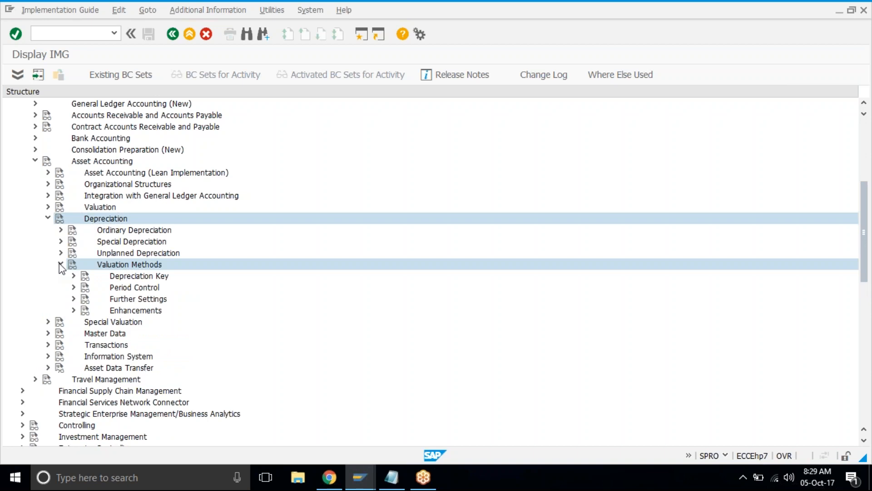
{"action": "left_click", "coordinate": [109, 276], "text": "ctrl"}
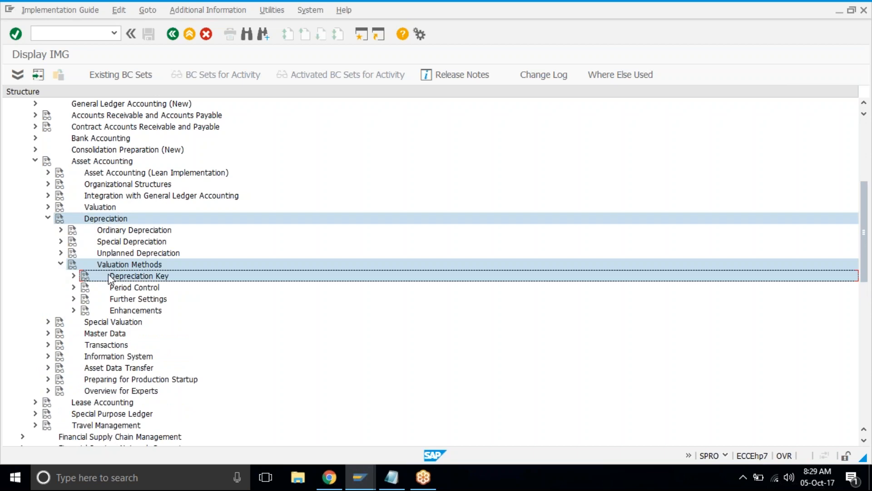
{"action": "left_click", "coordinate": [69, 275]}
{"action": "left_click", "coordinate": [136, 288]}
{"action": "left_click", "coordinate": [86, 288]}
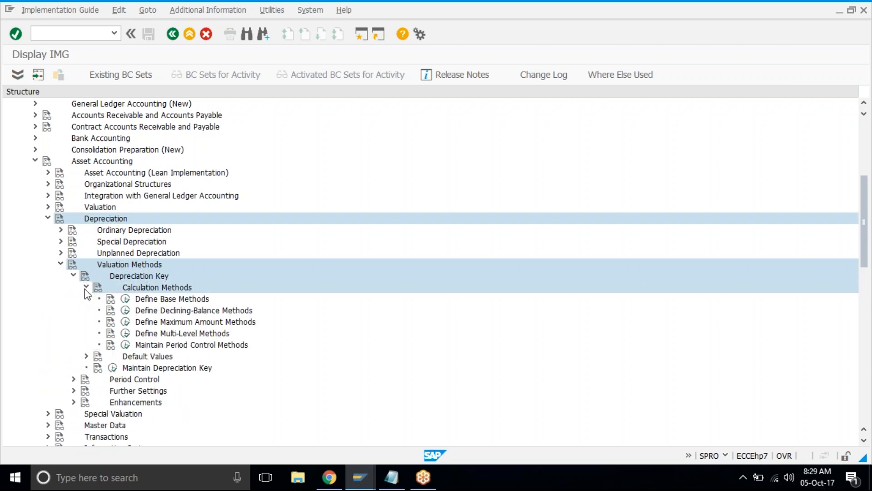
{"action": "left_click", "coordinate": [145, 299]}
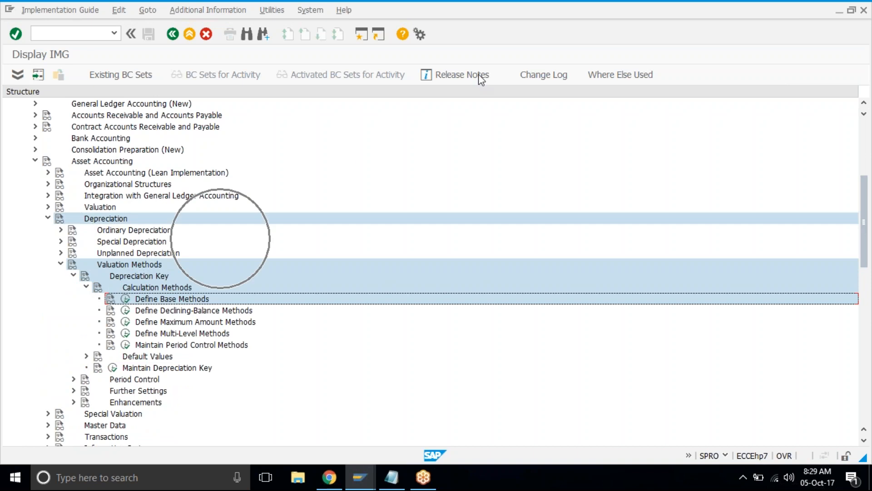
{"action": "left_click", "coordinate": [564, 21]}
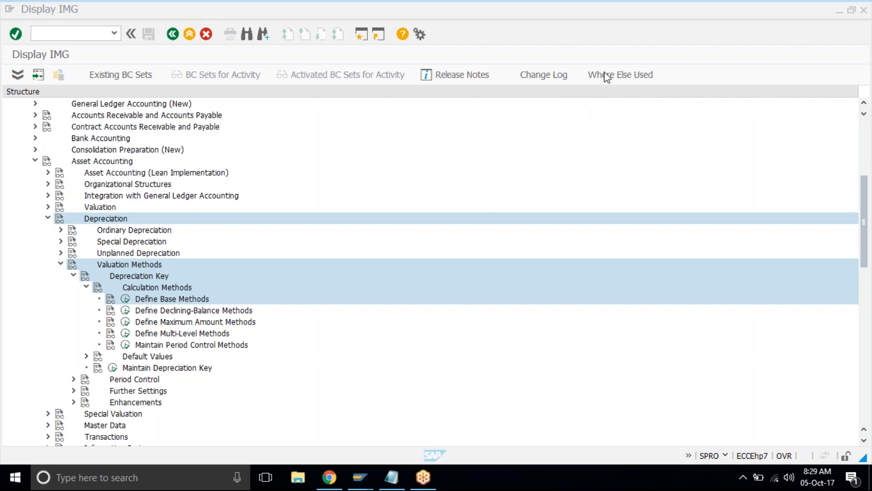
Step: Open Define Base Methods, examine base method 0014 for ordinary explicit percentage (after end of life), and return to the guide
{"action": "left_click", "coordinate": [125, 299]}
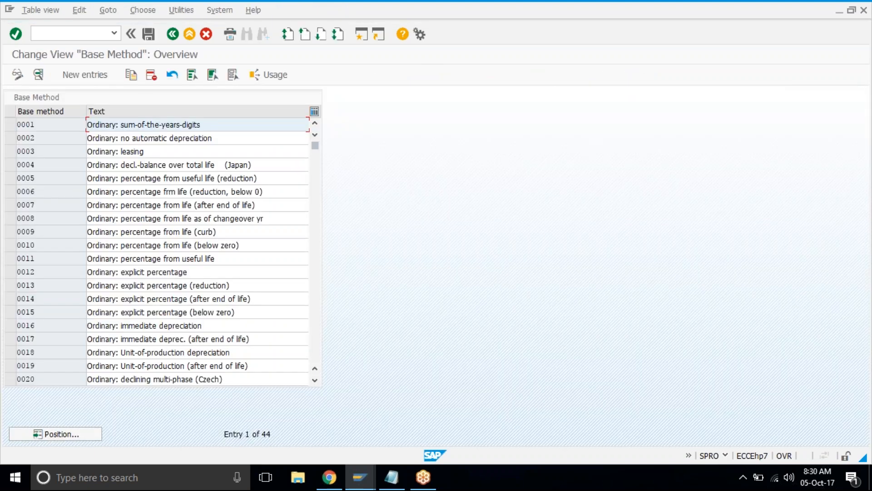
{"action": "left_click", "coordinate": [25, 298]}
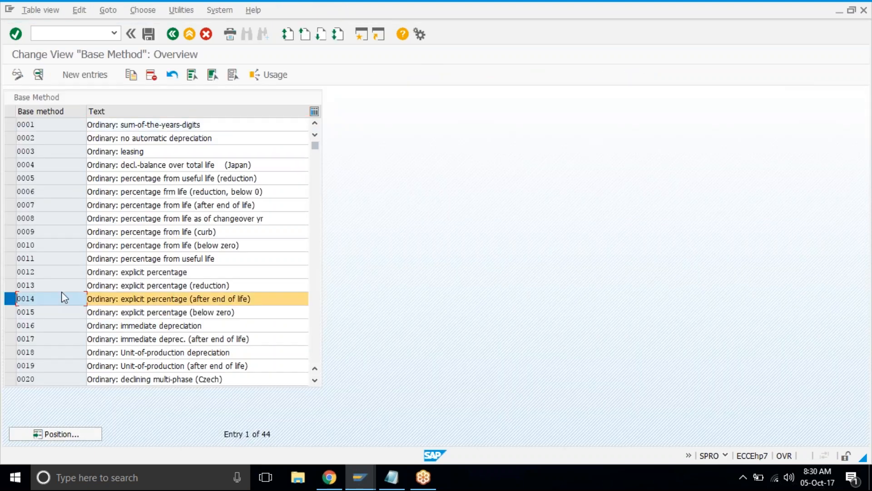
{"action": "left_click", "coordinate": [111, 301]}
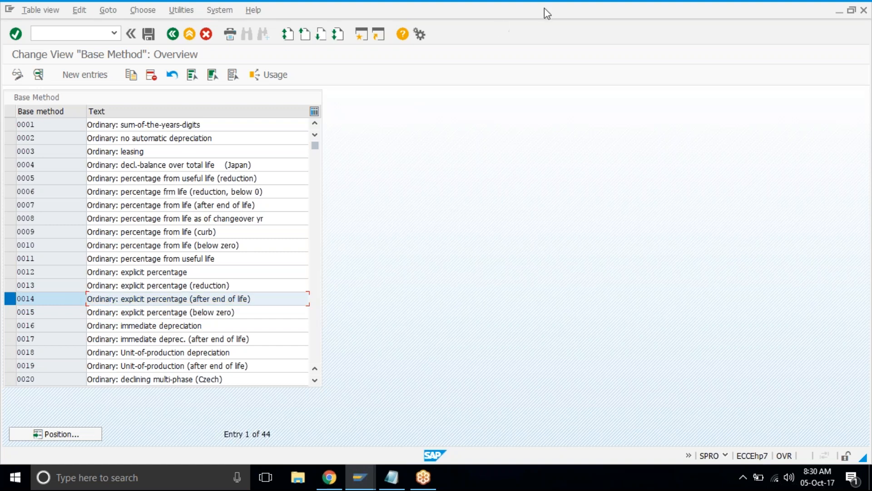
{"action": "left_click", "coordinate": [559, 10]}
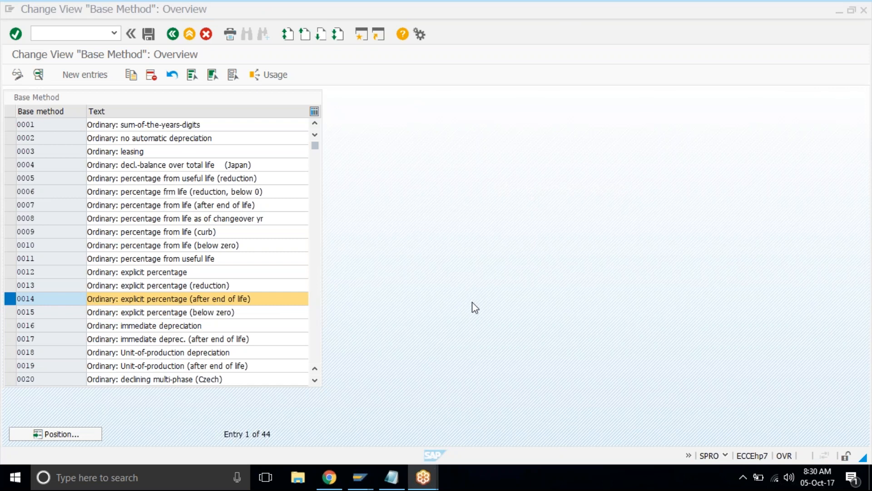
{"action": "left_click", "coordinate": [422, 11]}
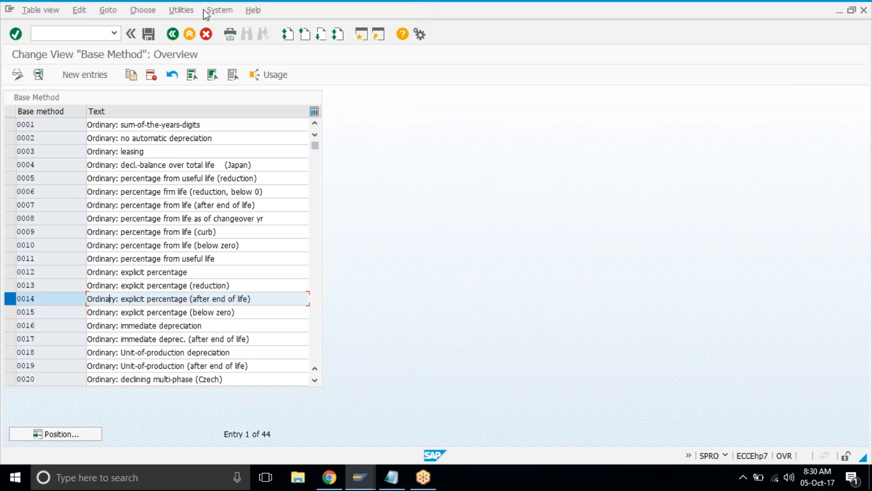
{"action": "left_click", "coordinate": [171, 34]}
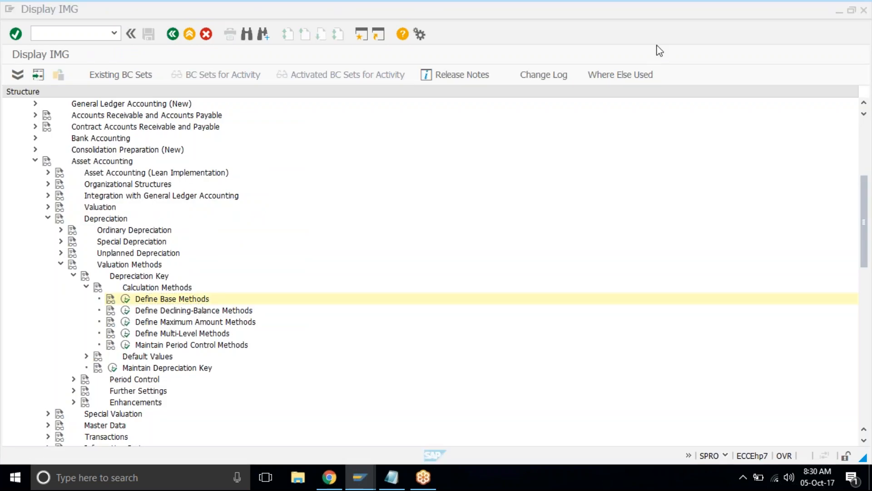
Step: Reopen the base method overview from Calculation Methods, review the description text of method 0014, and leave the overview
{"action": "left_click", "coordinate": [134, 286]}
{"action": "left_click", "coordinate": [152, 301]}
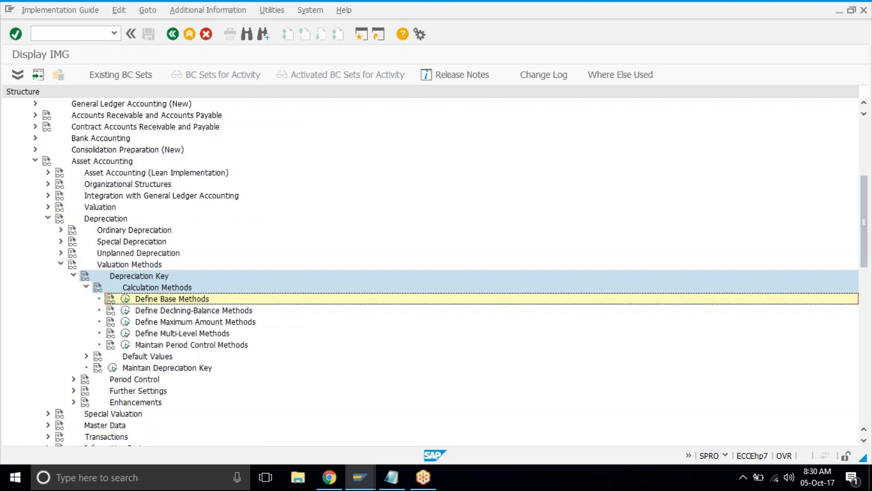
{"action": "left_click", "coordinate": [128, 300]}
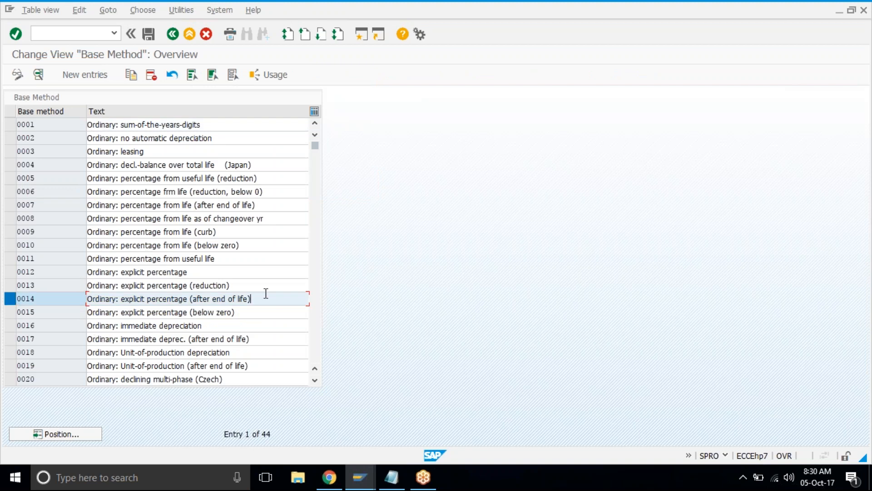
{"action": "left_click_drag", "start_coordinate": [266, 294], "coordinate": [90, 296]}
{"action": "left_click", "coordinate": [90, 296]}
{"action": "left_click_drag", "start_coordinate": [101, 294], "coordinate": [265, 294]}
{"action": "left_click", "coordinate": [265, 295]}
{"action": "key", "text": "Home"}
{"action": "left_click", "coordinate": [171, 37]}
Step: Open Define Declining-Balance Methods, examine the factor and percentage fields of method 001, and return to the guide
{"action": "left_click", "coordinate": [170, 313]}
{"action": "left_click", "coordinate": [127, 312]}
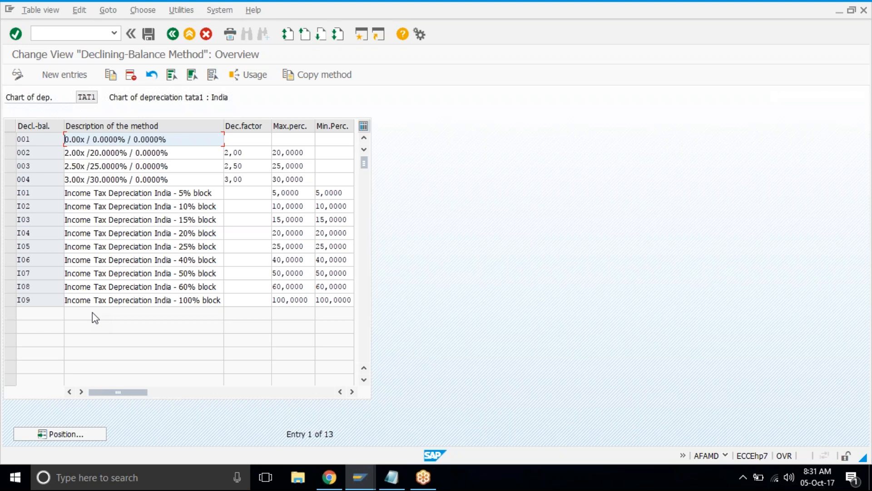
{"action": "left_click", "coordinate": [9, 141]}
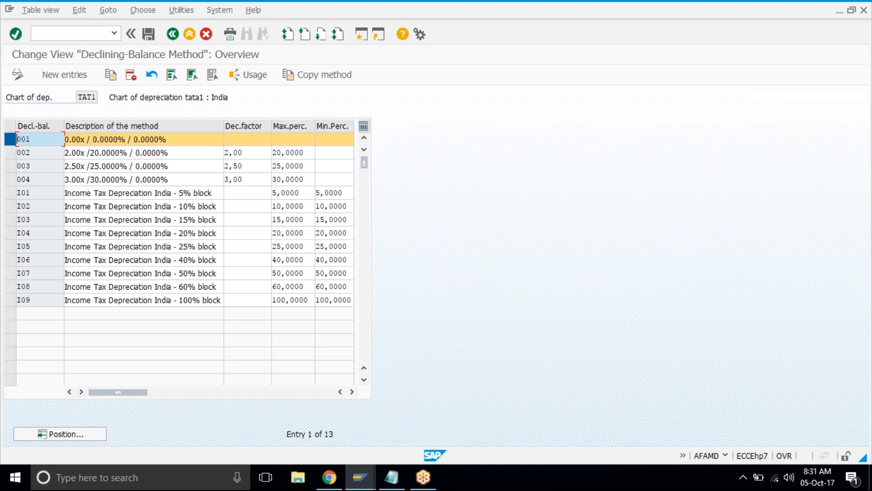
{"action": "left_click", "coordinate": [106, 139]}
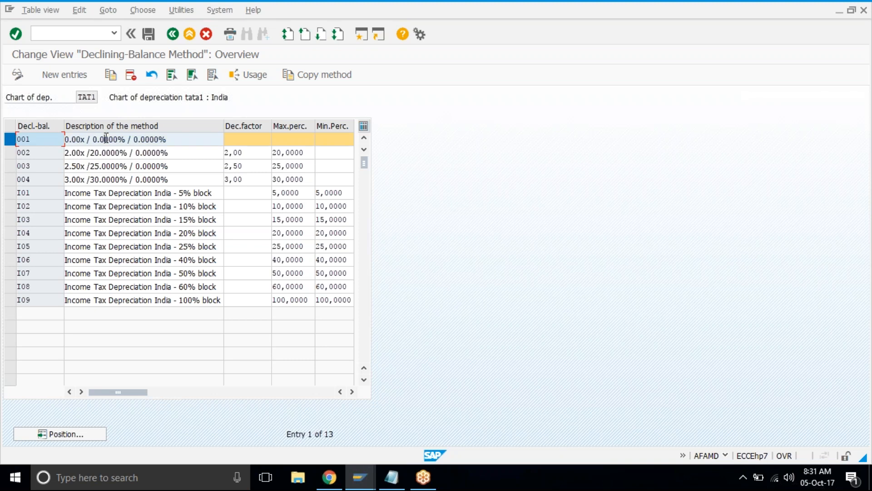
{"action": "left_click", "coordinate": [106, 138]}
{"action": "left_click", "coordinate": [259, 139]}
{"action": "left_click", "coordinate": [276, 139]}
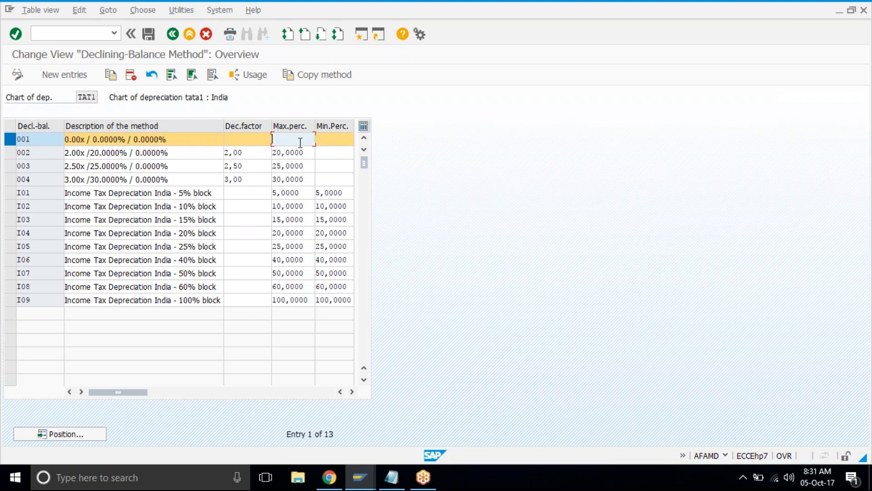
{"action": "left_click", "coordinate": [253, 140]}
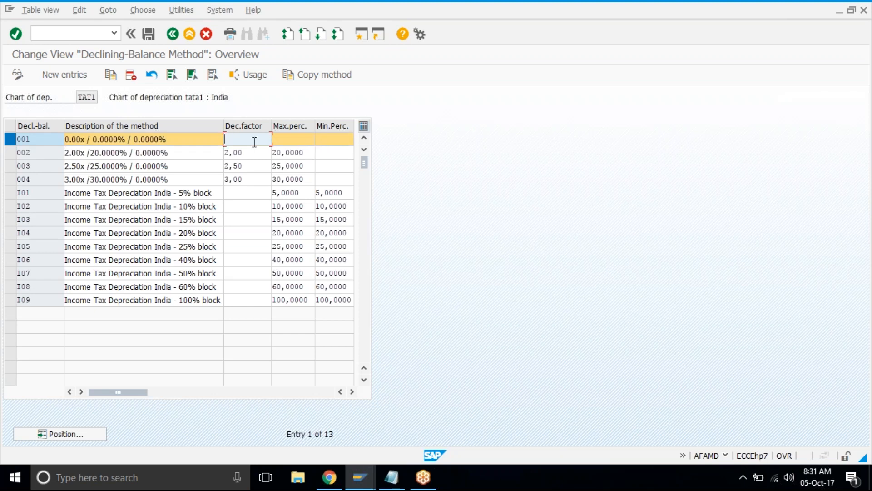
{"action": "left_click", "coordinate": [177, 38]}
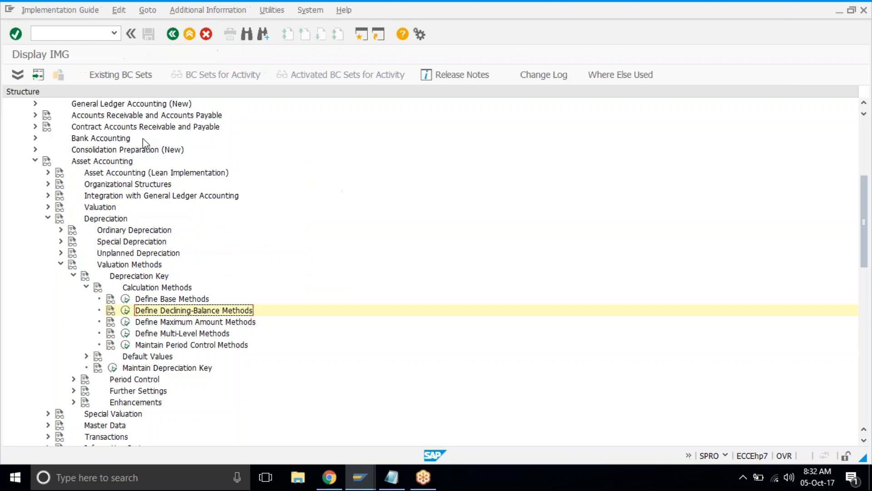
Step: Open Define Multi-Level Methods for chart of depreciation TAT1 and start a new entry
{"action": "left_click", "coordinate": [148, 322]}
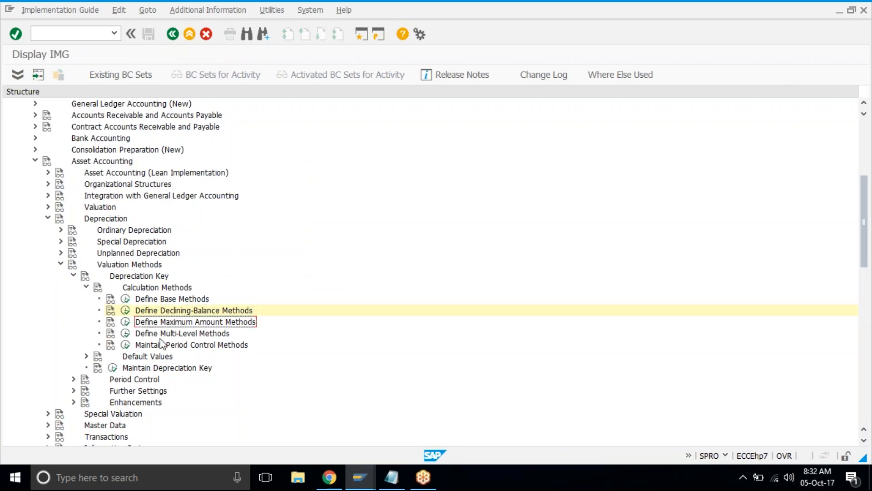
{"action": "left_click", "coordinate": [160, 338]}
{"action": "left_click", "coordinate": [126, 333]}
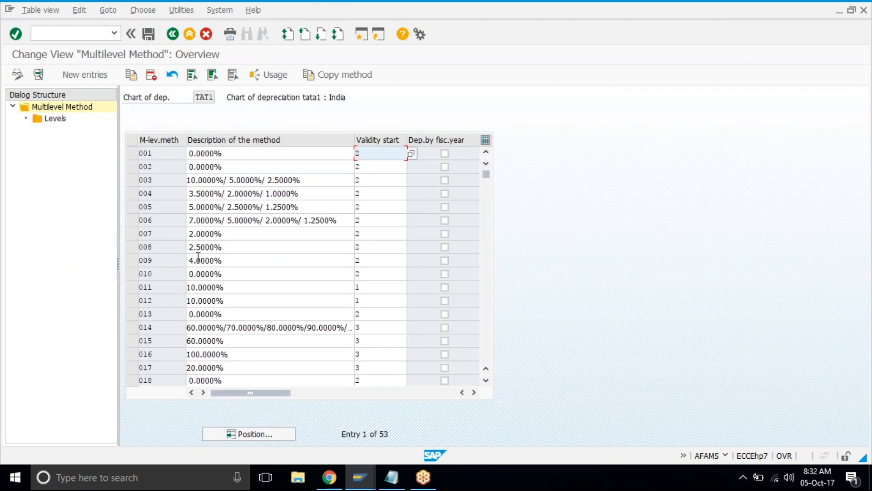
{"action": "left_click", "coordinate": [66, 80]}
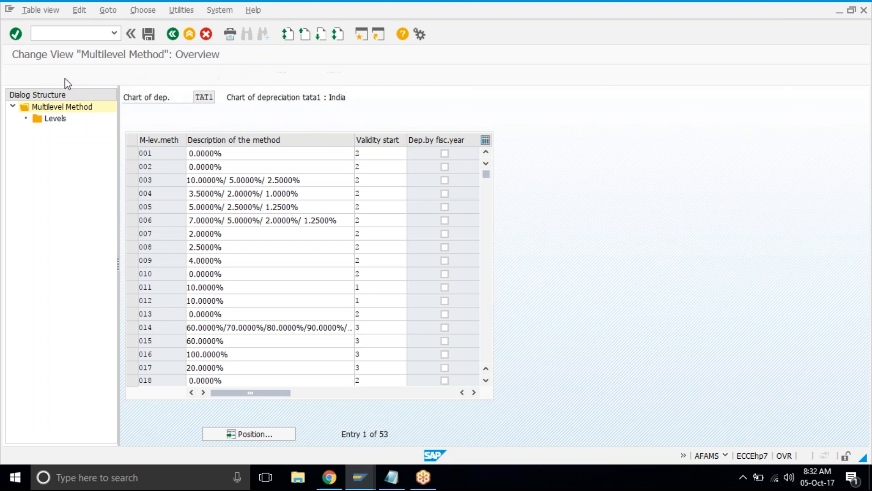
Step: Enter multilevel method t01 with the description "Deprecition @ 40%" and choose its validity start
{"action": "type", "text": "t01"}
{"action": "key", "text": "Tab"}
{"action": "type", "text": "Deprec"}
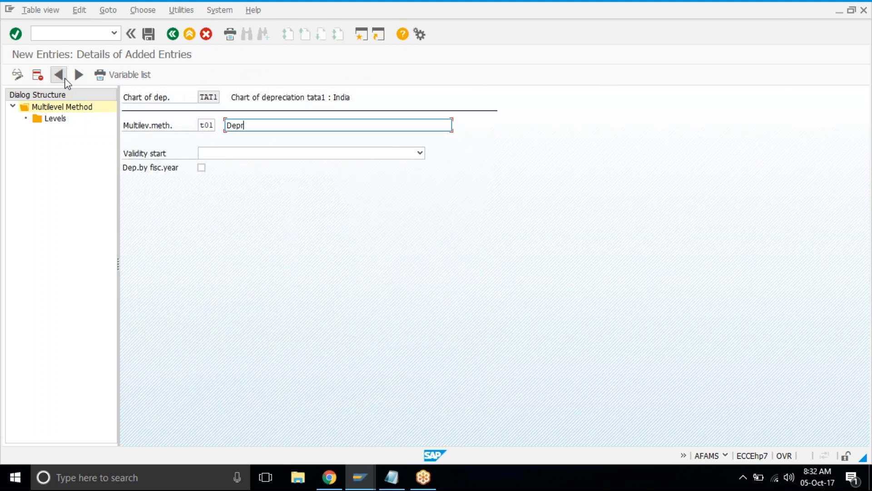
{"action": "type", "text": "ition @ 40%"}
{"action": "key", "text": "Tab"}
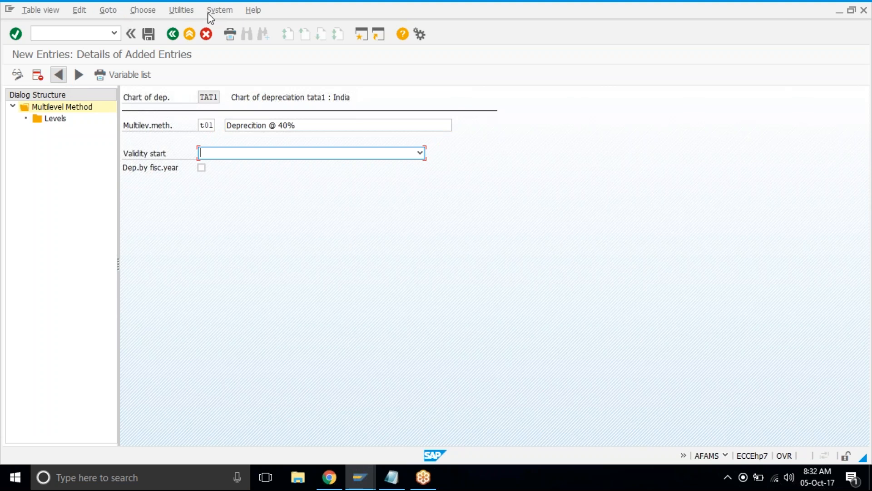
{"action": "left_click", "coordinate": [420, 153]}
{"action": "left_click", "coordinate": [264, 177]}
Step: Add a new entry under the method's Levels with acquisition year 9999 and years 999
{"action": "double_click", "coordinate": [50, 119]}
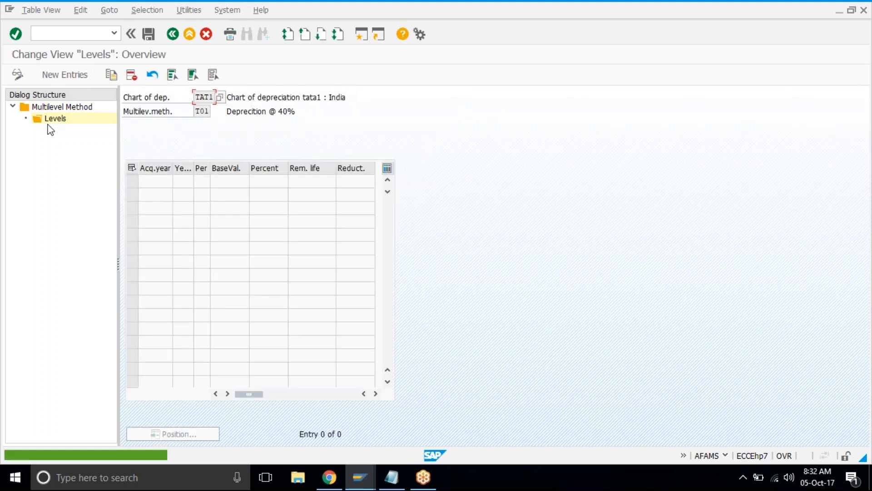
{"action": "left_click", "coordinate": [75, 75]}
{"action": "type", "text": "9999"}
{"action": "key", "text": "Tab"}
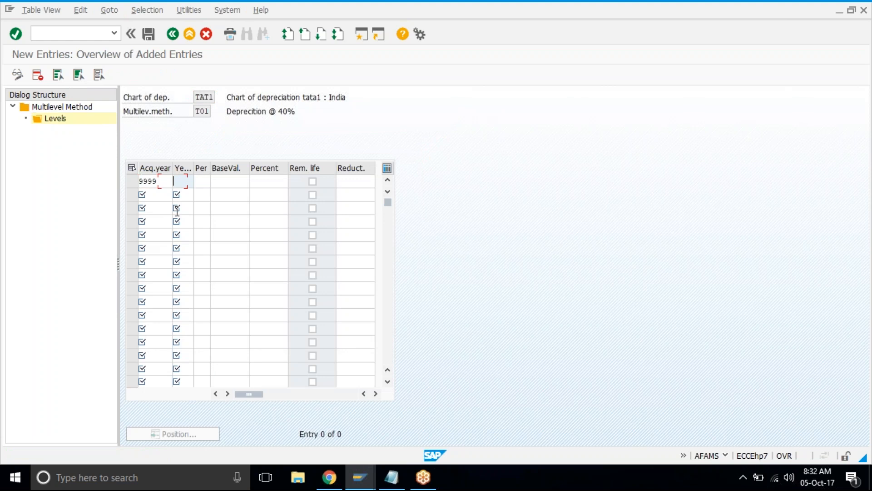
{"action": "type", "text": "999"}
{"action": "key", "text": "Tab"}
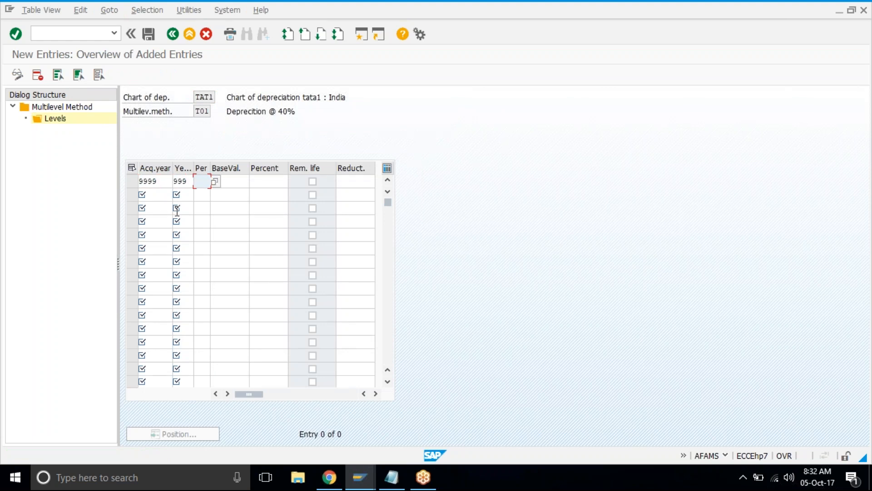
Step: Choose 000 as the level's period from the possible entries and open the list of base value keys
{"action": "type", "text": "0"}
{"action": "key", "text": "BackSpace"}
{"action": "key", "text": "Return"}
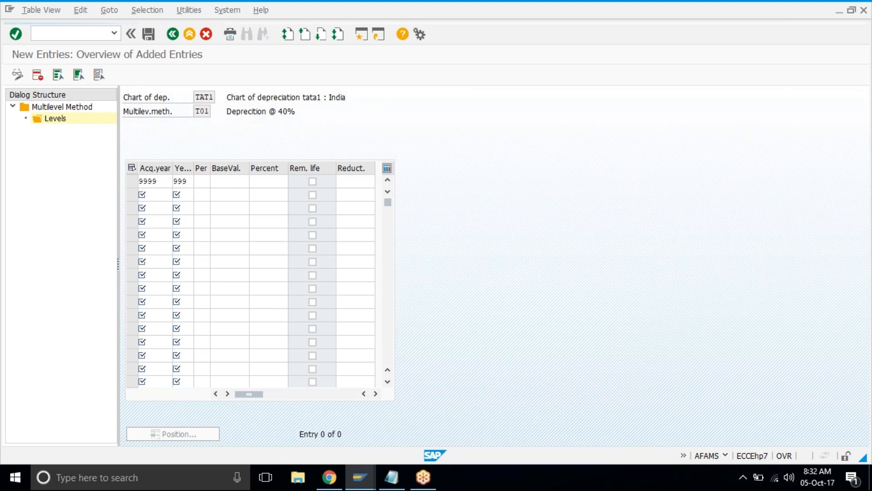
{"action": "key", "text": "F4"}
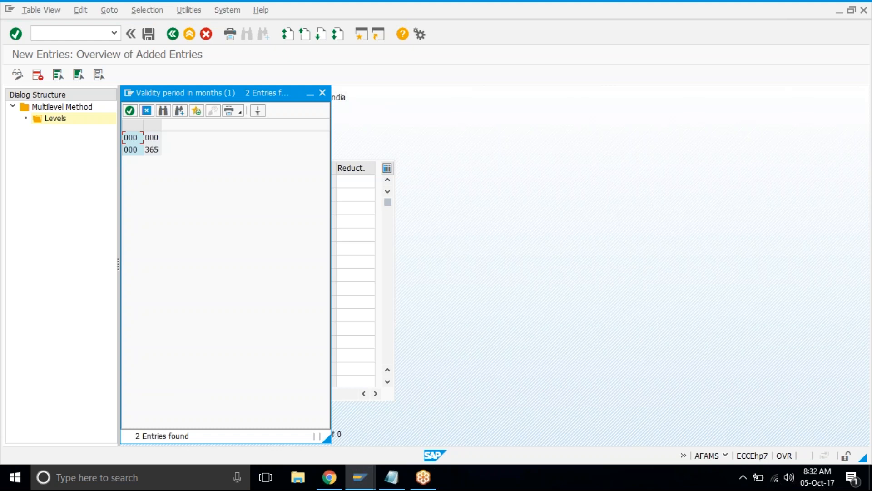
{"action": "left_click", "coordinate": [154, 152]}
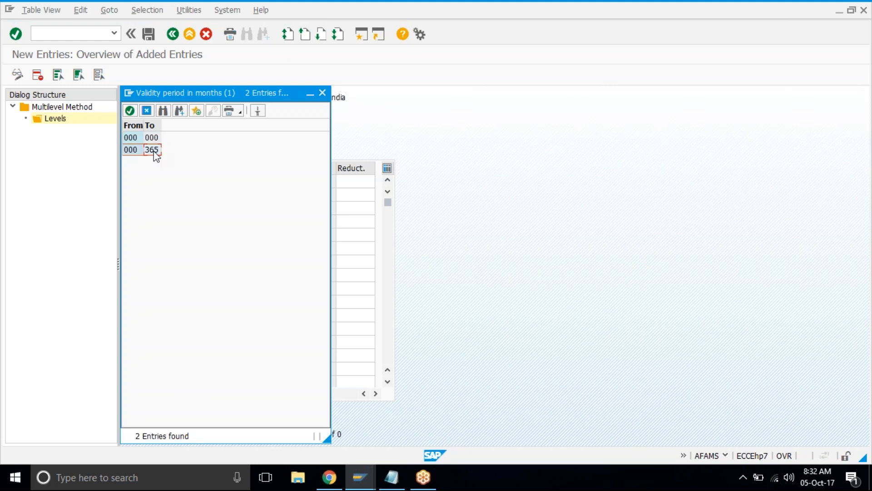
{"action": "double_click", "coordinate": [154, 151]}
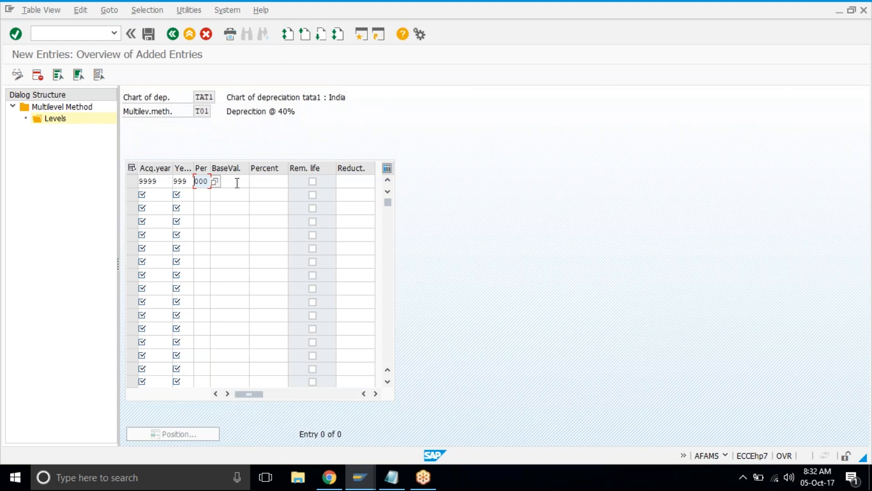
{"action": "left_click", "coordinate": [238, 183]}
{"action": "key", "text": "F4"}
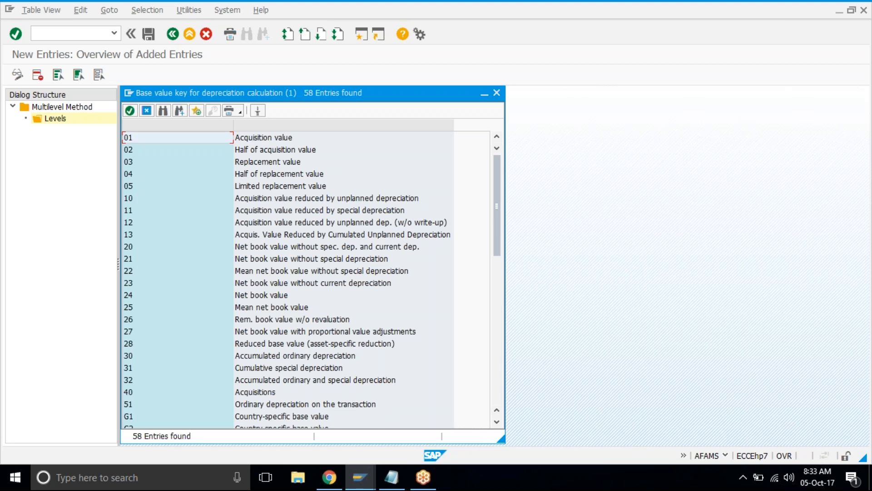
Step: Switch to Notepad, complete the line as "declining balance method" and add blank lines below it
{"action": "key", "text": "alt+Tab"}
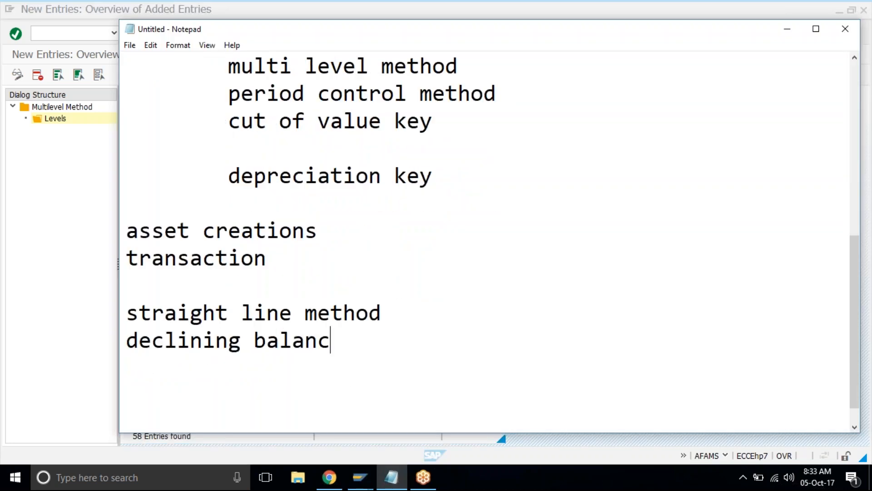
{"action": "type", "text": "e method"}
{"action": "key", "text": "Return"}
{"action": "key", "text": "Return"}
{"action": "key", "text": "Return"}
{"action": "key", "text": "Return"}
{"action": "key", "text": "Return"}
{"action": "key", "text": "Return"}
{"action": "key", "text": "Return"}
{"action": "key", "text": "Return"}
{"action": "key", "text": "Up"}
{"action": "key", "text": "Up"}
{"action": "key", "text": "Up"}
{"action": "key", "text": "Up"}
Step: Write two example rows below the method names, each with 1000, 10% and 100
{"action": "type", "text": "1000"}
{"action": "key", "text": "Tab"}
{"action": "type", "text": "10%"}
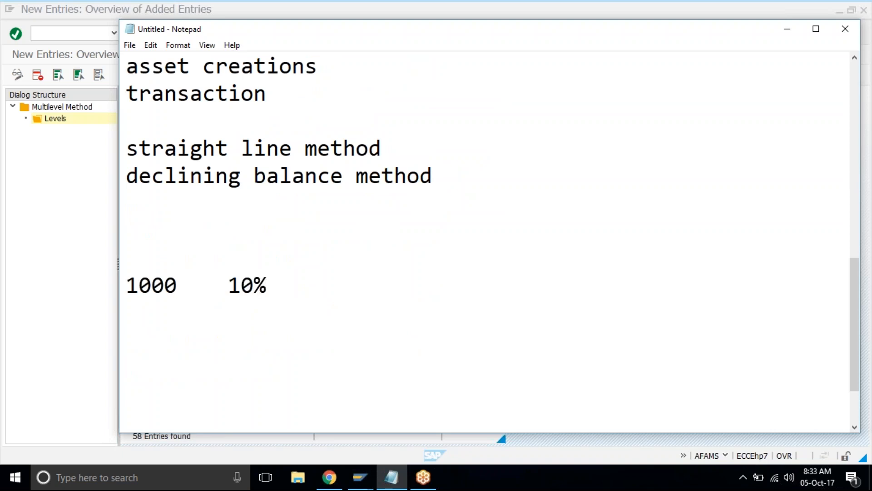
{"action": "key", "text": "Tab"}
{"action": "type", "text": "100"}
{"action": "key", "text": "Return"}
{"action": "type", "text": "1000"}
{"action": "key", "text": "Tab"}
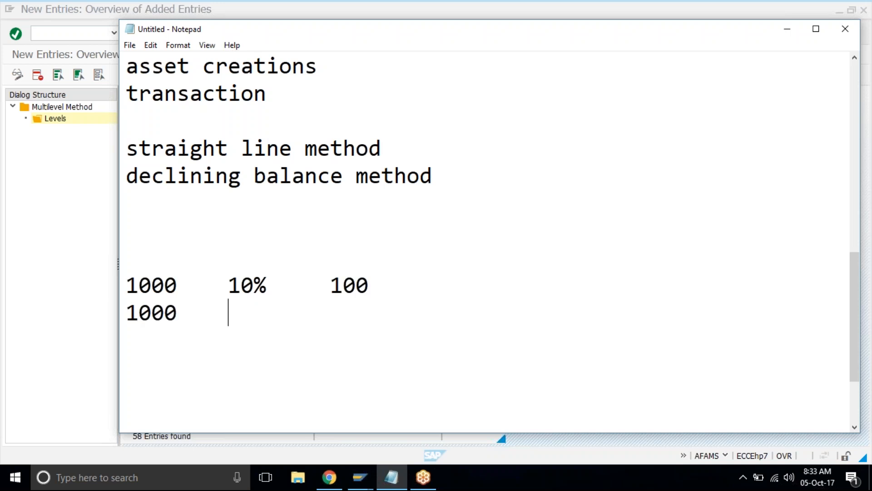
{"action": "type", "text": "10%"}
{"action": "key", "text": "Tab"}
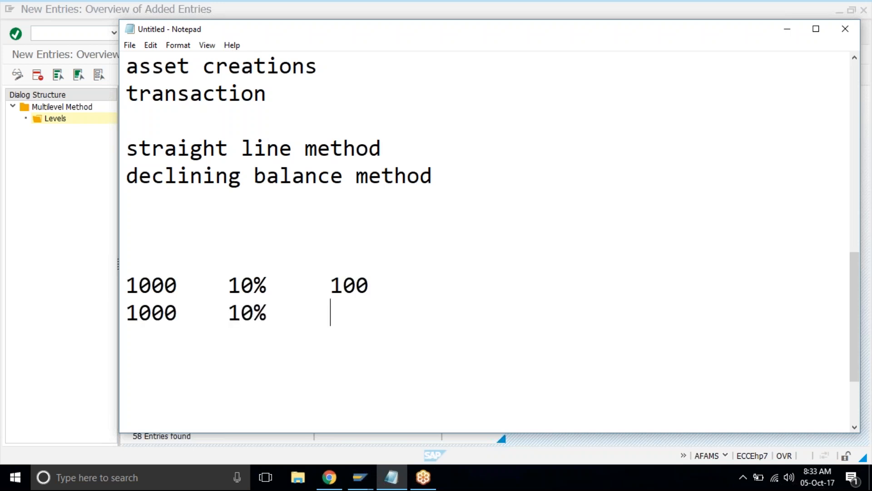
{"action": "type", "text": "1000"}
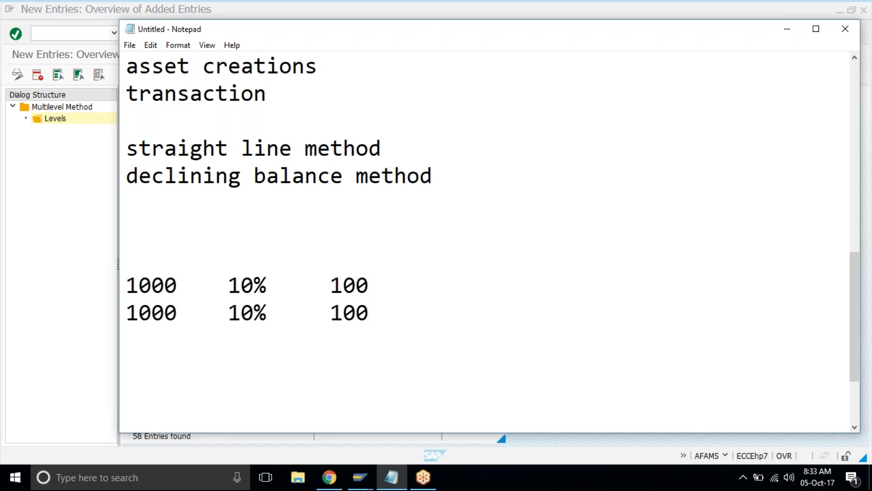
Step: Add blank lines below the two example rows and write the heading "declining balance"
{"action": "key", "text": "Return"}
{"action": "key", "text": "Return"}
{"action": "key", "text": "Return"}
{"action": "key", "text": "Return"}
{"action": "key", "text": "Return"}
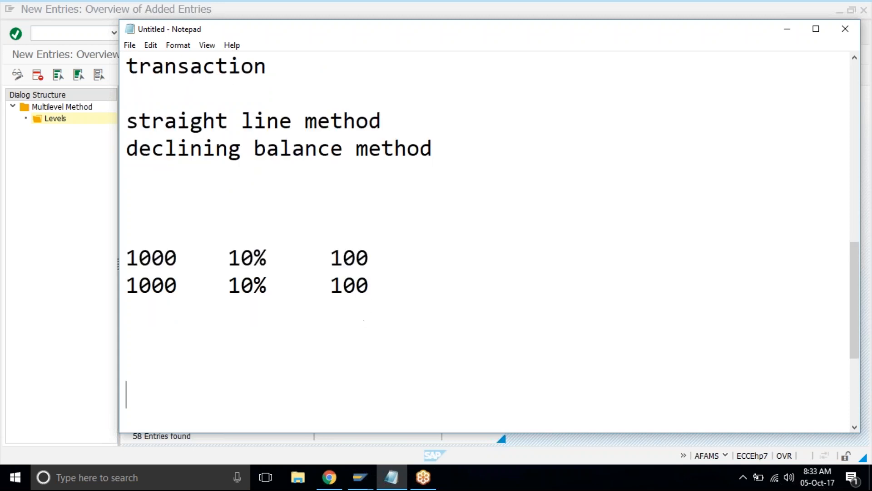
{"action": "key", "text": "Return"}
{"action": "left_click_drag", "start_coordinate": [126, 203], "coordinate": [136, 222]}
{"action": "left_click", "coordinate": [189, 230]}
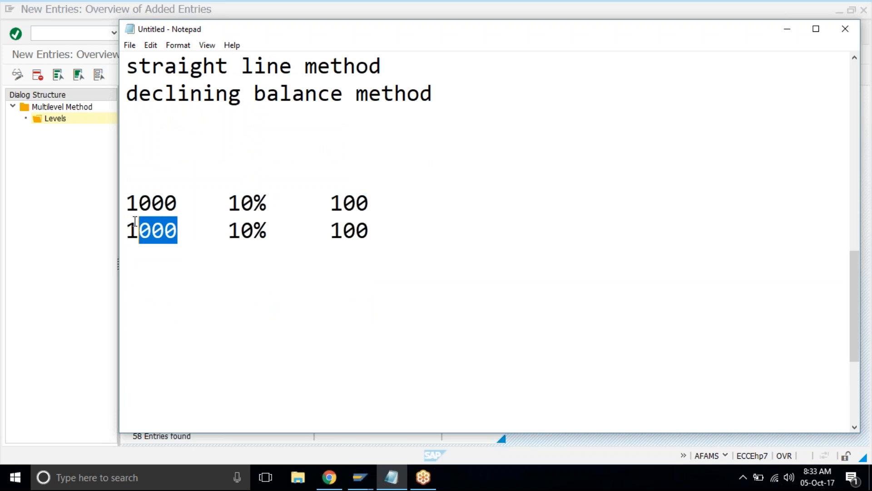
{"action": "left_click", "coordinate": [160, 286]}
{"action": "type", "text": "st"}
{"action": "key", "text": "BackSpace"}
{"action": "key", "text": "BackSpace"}
{"action": "type", "text": "declinin"}
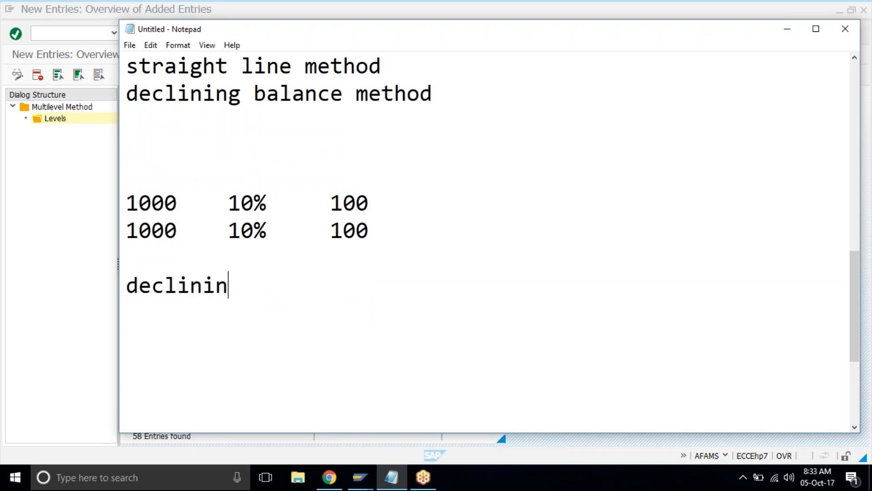
{"action": "type", "text": "g balance"}
Step: Write the first declining balance example row with 1000, 10%, 100 and 900
{"action": "key", "text": "Return"}
{"action": "key", "text": "Return"}
{"action": "type", "text": "1000"}
{"action": "key", "text": "Tab"}
{"action": "type", "text": "10%"}
{"action": "key", "text": "Tab"}
{"action": "type", "text": "100"}
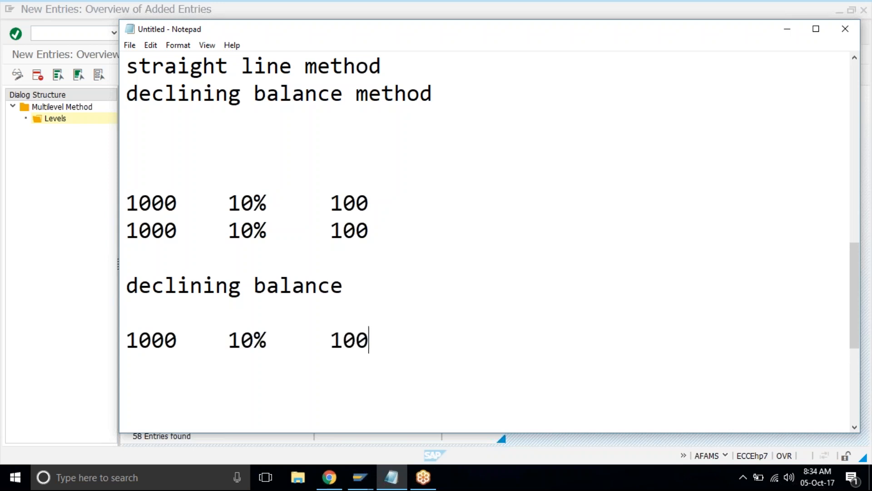
{"action": "key", "text": "Tab"}
{"action": "type", "text": "900"}
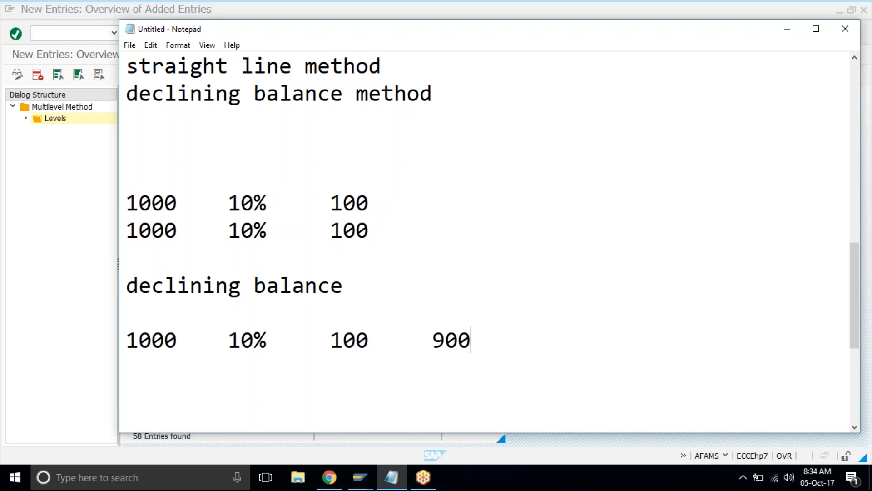
{"action": "key", "text": "Return"}
{"action": "type", "text": "1000"}
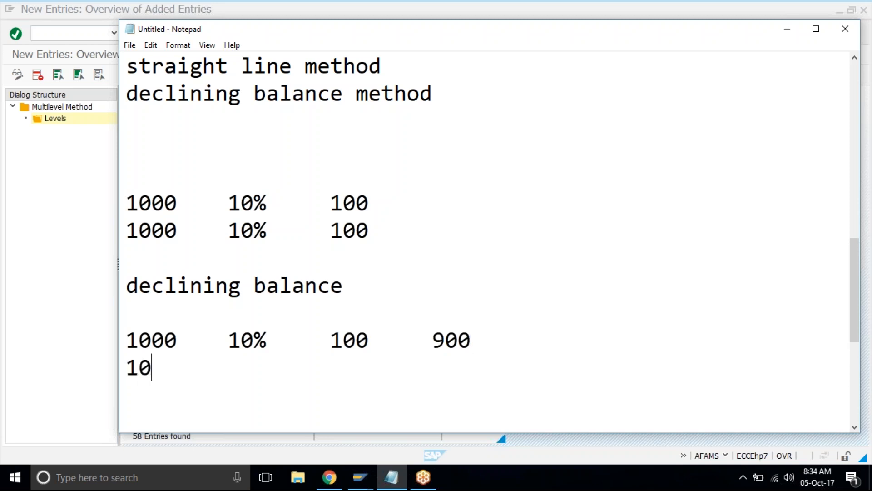
{"action": "key", "text": "Tab"}
{"action": "type", "text": "1"}
{"action": "key", "text": "BackSpace"}
{"action": "key", "text": "BackSpace"}
{"action": "key", "text": "BackSpace"}
{"action": "key", "text": "BackSpace"}
{"action": "key", "text": "BackSpace"}
{"action": "key", "text": "BackSpace"}
Step: Write the second declining balance row with 900, 10%, 90 and 810
{"action": "type", "text": "900"}
{"action": "key", "text": "Tab"}
{"action": "type", "text": "10"}
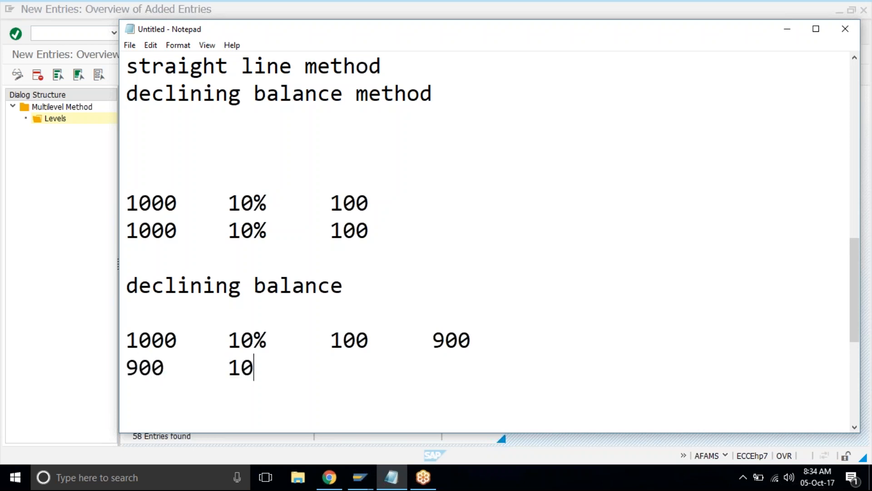
{"action": "type", "text": "%"}
{"action": "key", "text": "Tab"}
{"action": "type", "text": "90"}
{"action": "key", "text": "Tab"}
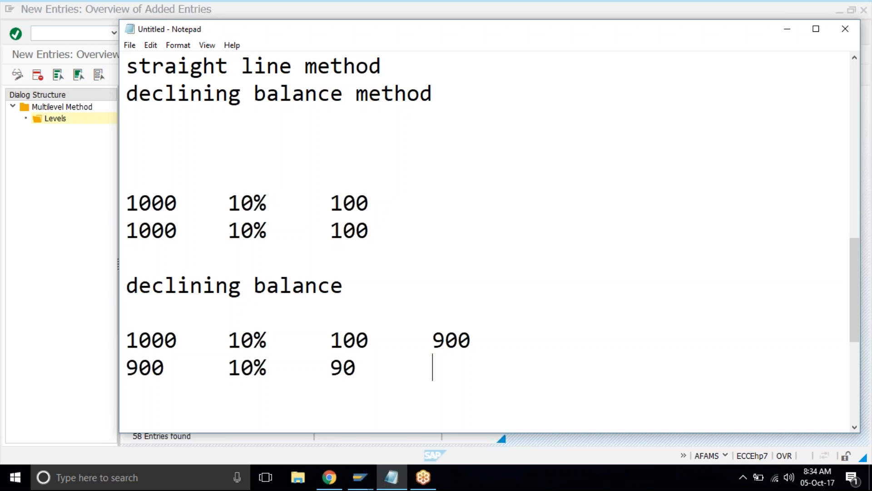
{"action": "type", "text": "810"}
Step: Start the third declining balance row with 810, 10% and 81
{"action": "key", "text": "Return"}
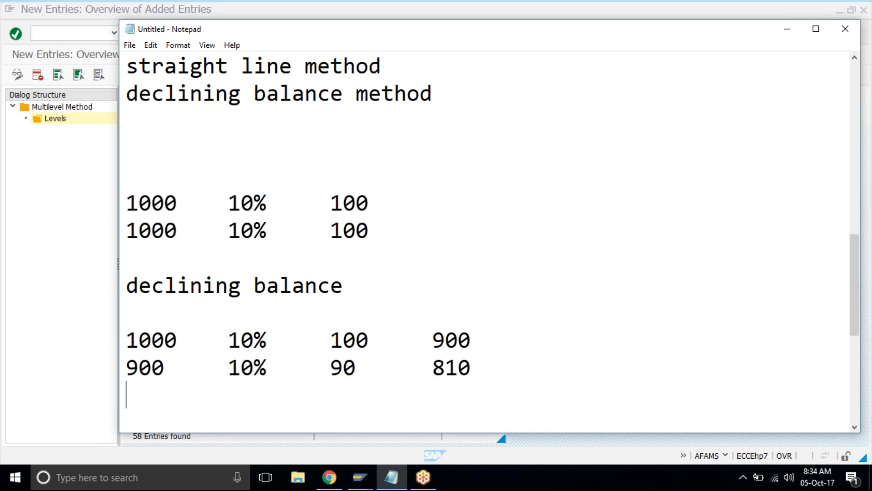
{"action": "type", "text": "810"}
{"action": "key", "text": "Tab"}
{"action": "type", "text": "10%"}
{"action": "key", "text": "Tab"}
{"action": "type", "text": "81"}
{"action": "key", "text": "Tab"}
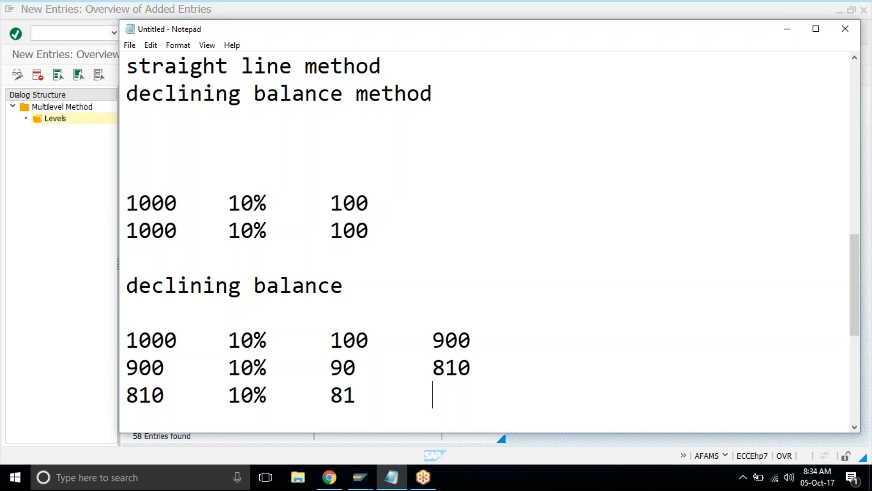
Step: Calculate 810-81 in Calculator and enter 729 as the third row's remaining balance in Notepad
{"action": "key", "text": "super+r"}
{"action": "type", "text": "calc"}
{"action": "key", "text": "Return"}
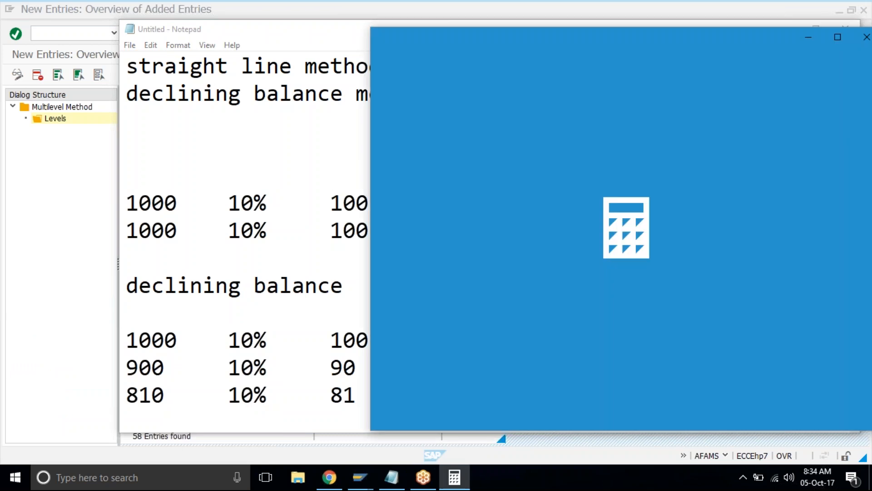
{"action": "type", "text": "810-81="}
{"action": "left_click", "coordinate": [238, 36]}
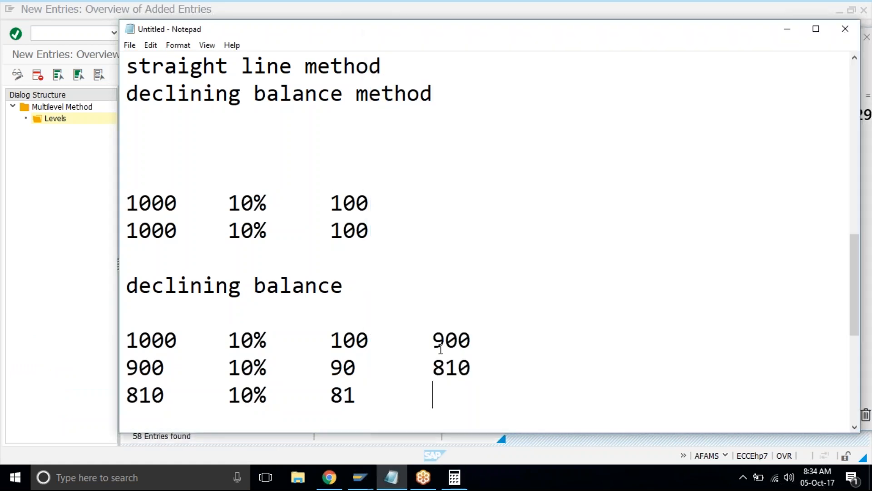
{"action": "type", "text": "729"}
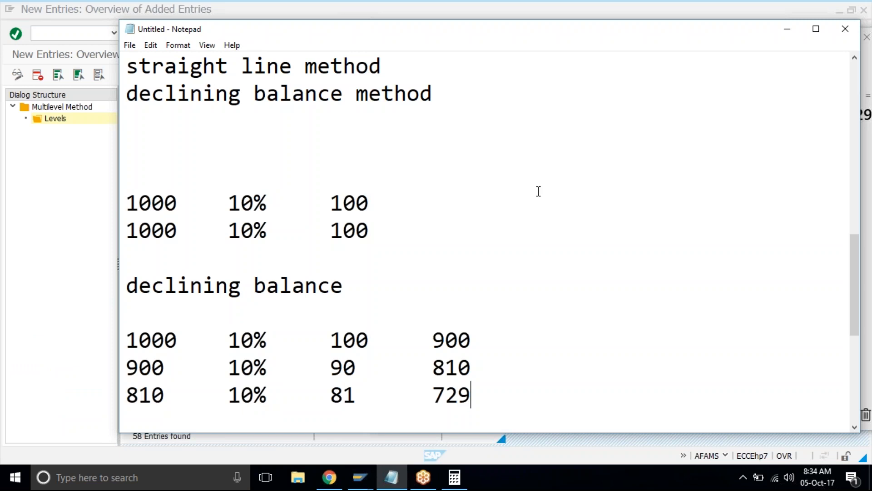
Step: Insert a blank line after the first two example rows and add the heading "straight line" above them
{"action": "left_click", "coordinate": [403, 240]}
{"action": "key", "text": "Return"}
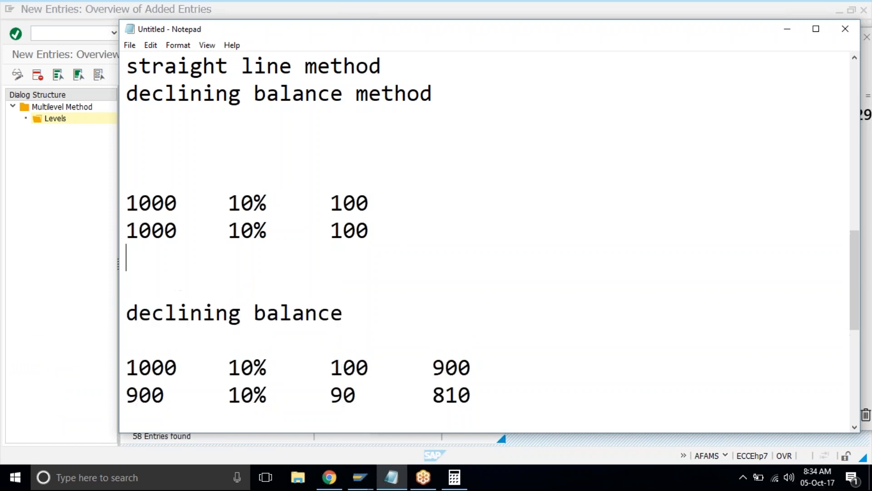
{"action": "left_click", "coordinate": [136, 171]}
{"action": "type", "text": "straigh"}
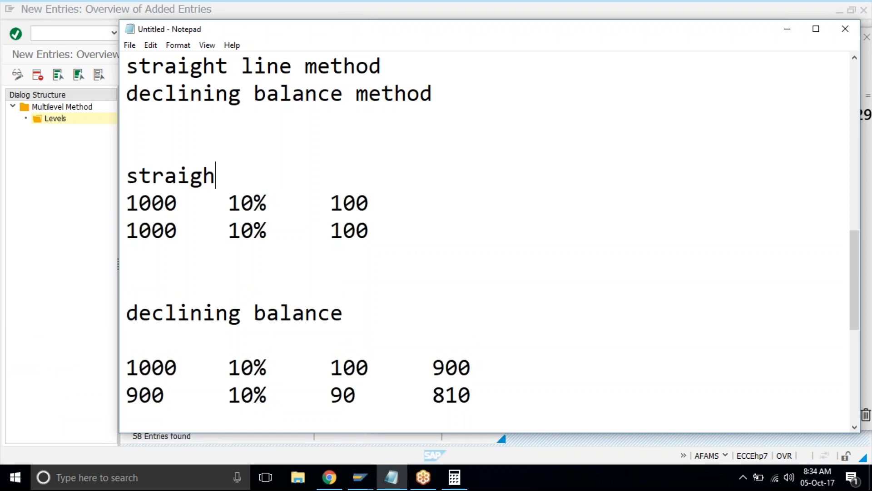
{"action": "type", "text": "t line"}
Step: Add a third straight line example row in Notepad with 1000, 10% and 100
{"action": "key", "text": "Down"}
{"action": "key", "text": "Down"}
{"action": "key", "text": "Down"}
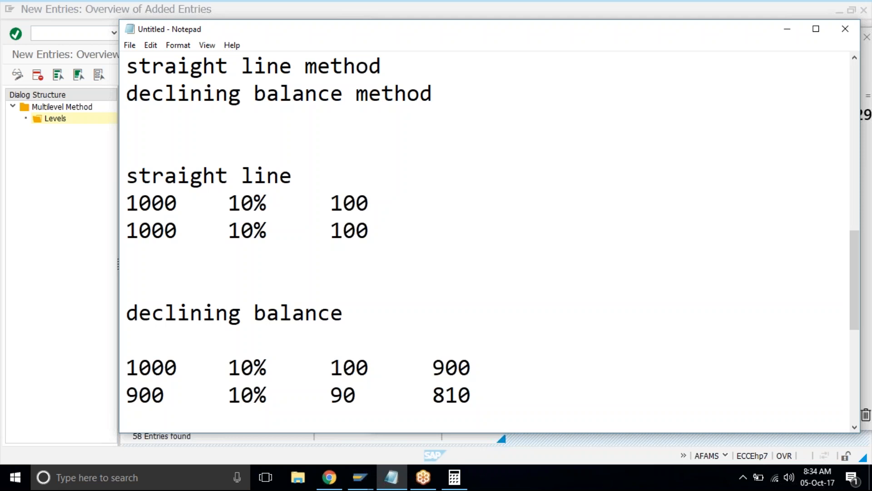
{"action": "type", "text": "1000"}
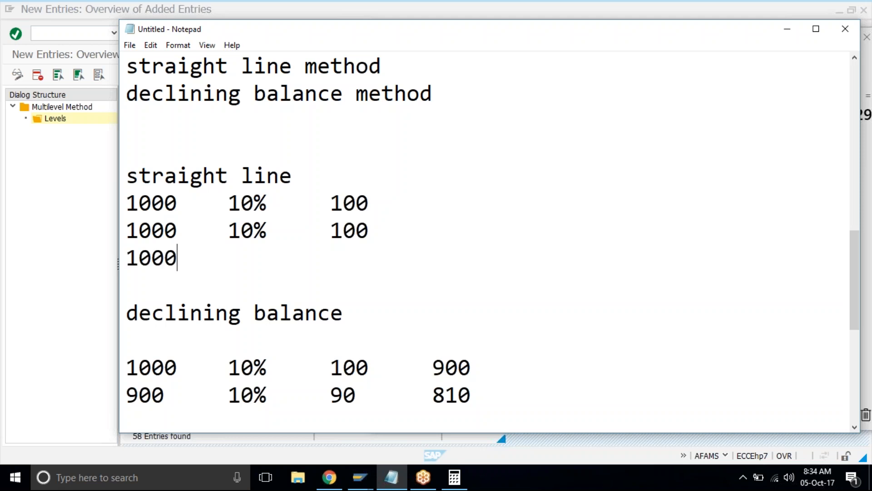
{"action": "key", "text": "Tab"}
{"action": "type", "text": "10%"}
{"action": "key", "text": "Tab"}
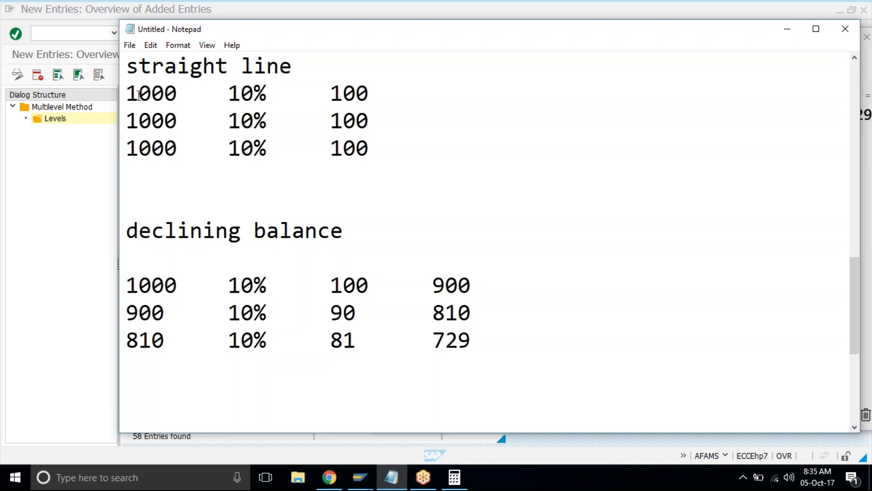
{"action": "left_click_drag", "start_coordinate": [473, 341], "coordinate": [258, 324]}
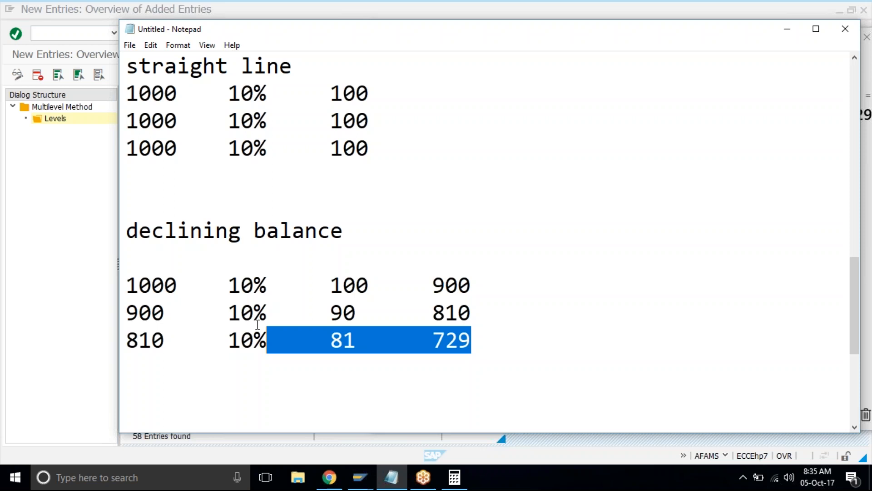
{"action": "left_click_drag", "start_coordinate": [258, 325], "coordinate": [241, 316]}
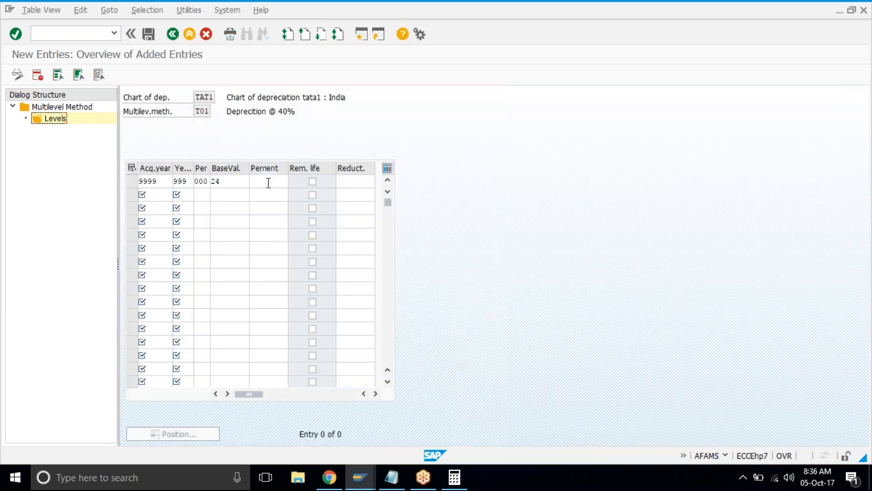
Step: In SAP, set the level's percentage to 40 for multilevel method T01 and save it to the customizing request
{"action": "type", "text": "40"}
{"action": "key", "text": "Return"}
{"action": "key", "text": "ctrl+s"}
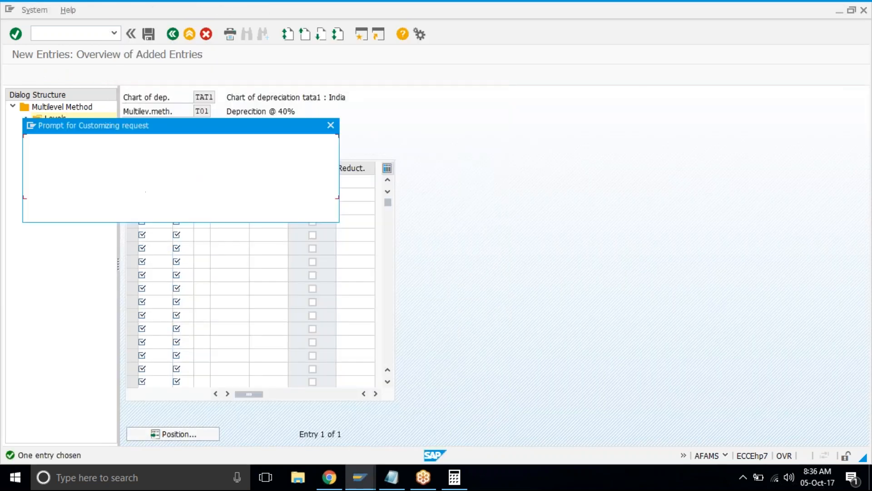
{"action": "key", "text": "Return"}
Step: Create multilevel method T02 described as "Depreciation @ 50%", valid from the ordinary depreciation start date
{"action": "double_click", "coordinate": [57, 107]}
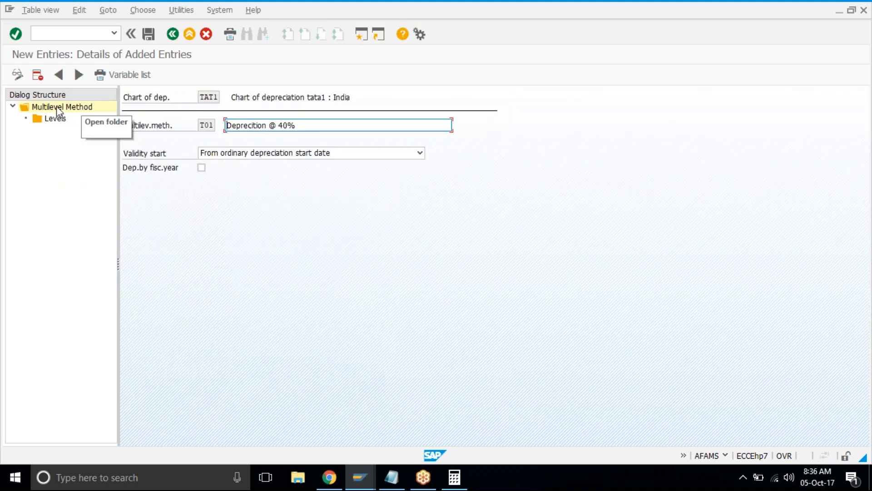
{"action": "left_click", "coordinate": [78, 75]}
{"action": "type", "text": "t02"}
{"action": "key", "text": "Tab"}
{"action": "type", "text": "Dep"}
{"action": "type", "text": "recia"}
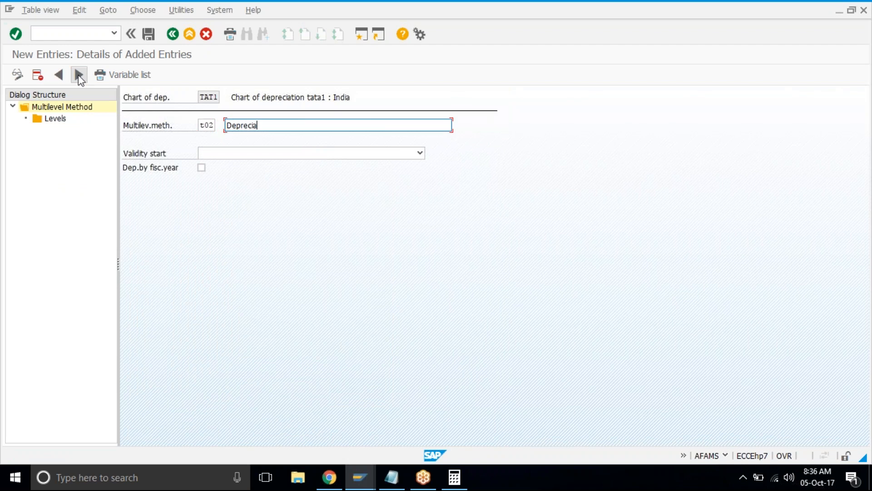
{"action": "type", "text": "tion @ 50%"}
{"action": "key", "text": "Tab"}
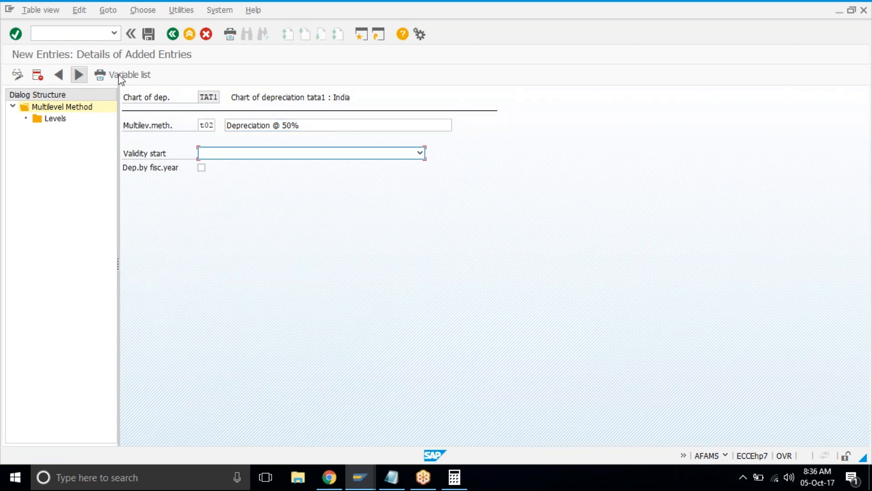
{"action": "left_click", "coordinate": [240, 154]}
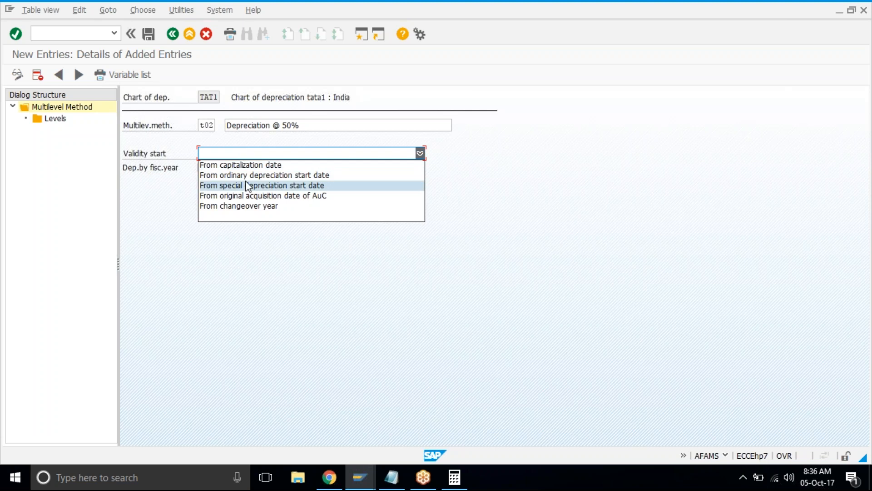
{"action": "left_click", "coordinate": [247, 175]}
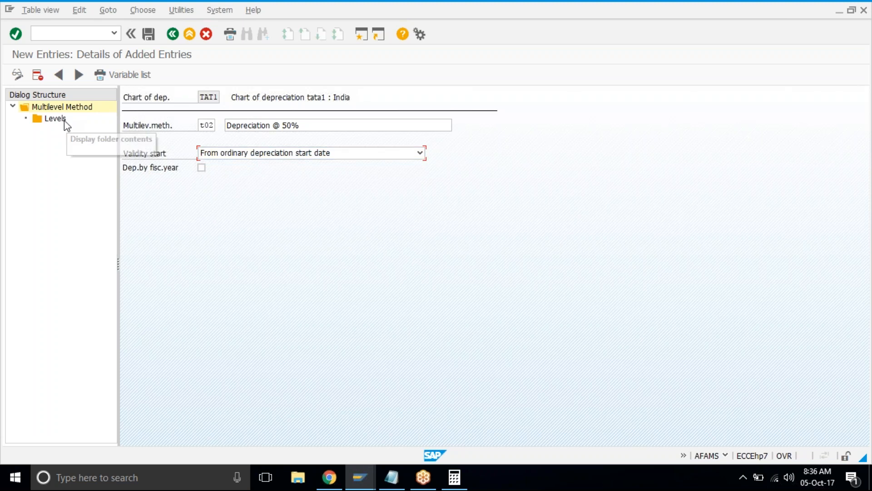
Step: Add a T02 level with acquisition year 9999, years 999, base value 24 and 50 percent, and open Maintain Period Control Methods
{"action": "double_click", "coordinate": [64, 121]}
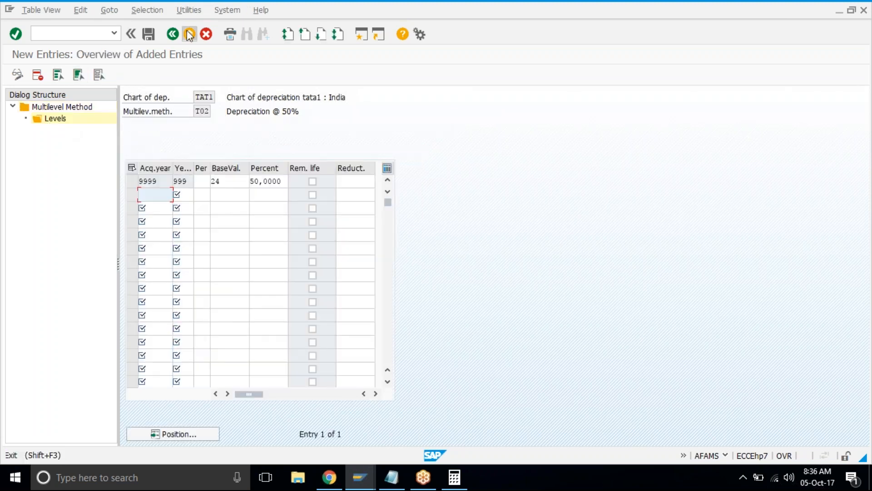
{"action": "left_click", "coordinate": [190, 35]}
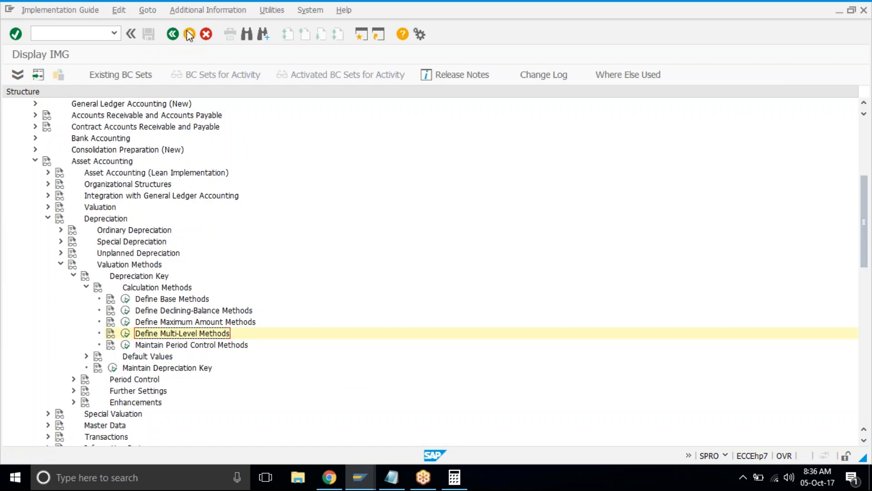
{"action": "scroll", "coordinate": [182, 174], "scroll_direction": "down", "scroll_amount": 2}
{"action": "left_click", "coordinate": [126, 287]}
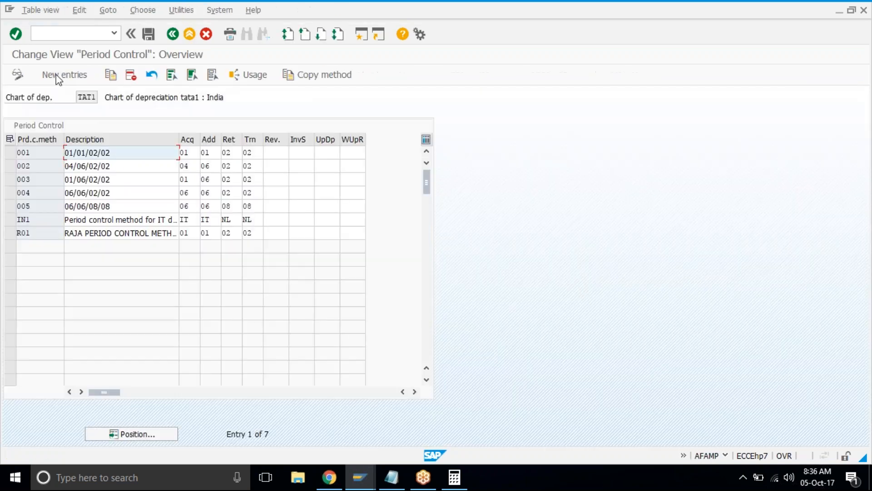
{"action": "left_click", "coordinate": [56, 74]}
{"action": "type", "text": "00"}
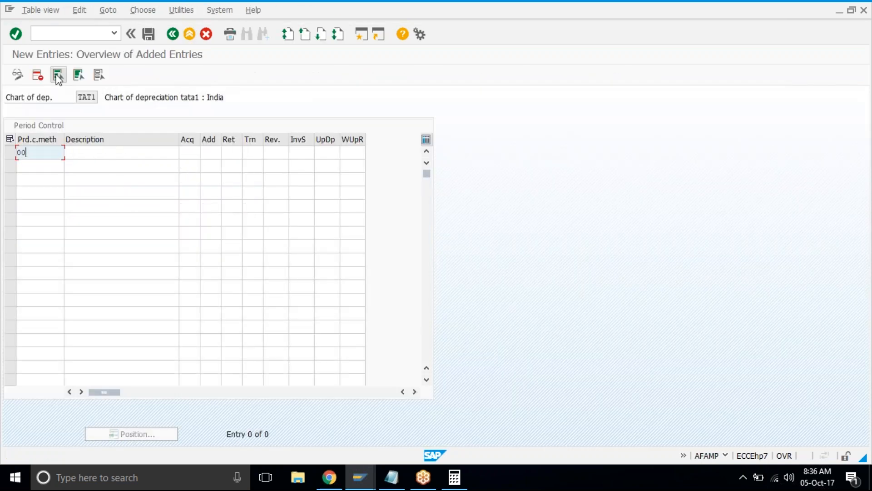
{"action": "key", "text": "BackSpace"}
{"action": "key", "text": "BackSpace"}
{"action": "key", "text": "F12"}
{"action": "key", "text": "Caps_Lock"}
{"action": "key", "text": "alt+space"}
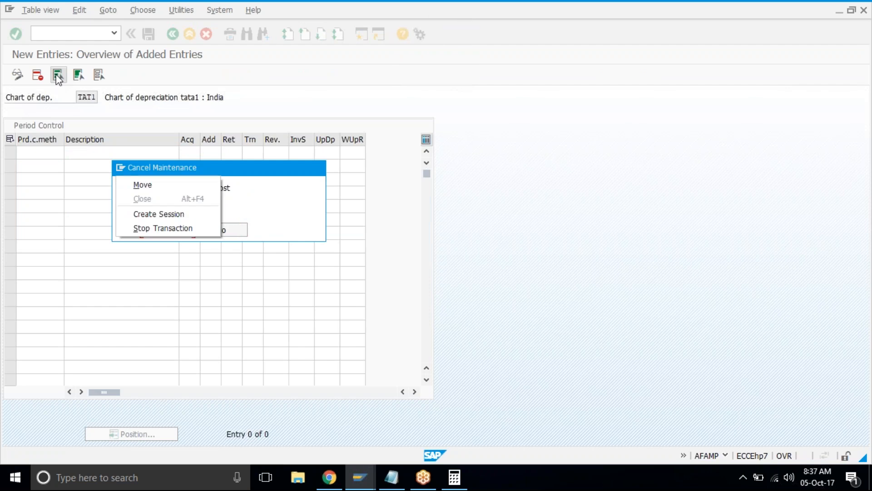
{"action": "key", "text": "Escape"}
{"action": "key", "text": "Return"}
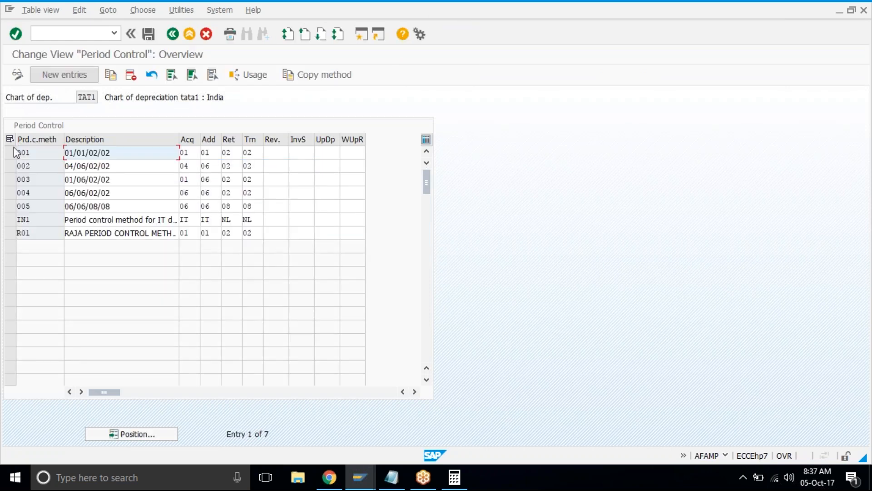
Step: Create a new period control method 006 with the description 01/06/06/06
{"action": "left_click", "coordinate": [10, 207]}
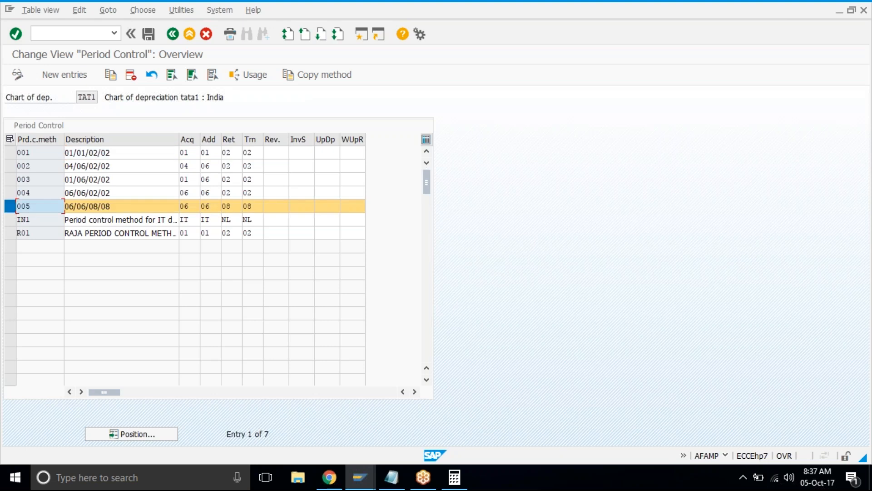
{"action": "left_click", "coordinate": [58, 75]}
{"action": "type", "text": "TAT"}
{"action": "key", "text": "Tab"}
{"action": "type", "text": "01/"}
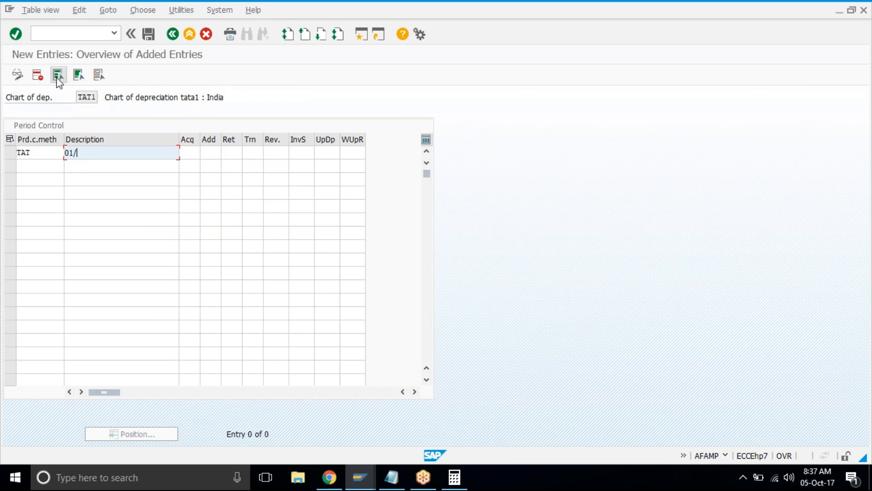
{"action": "type", "text": "06/"}
{"action": "key", "text": "shift+Tab"}
{"action": "key", "text": "BackSpace"}
{"action": "key", "text": "BackSpace"}
{"action": "key", "text": "BackSpace"}
{"action": "type", "text": "006"}
{"action": "key", "text": "Tab"}
{"action": "type", "text": "06/06"}
{"action": "key", "text": "Tab"}
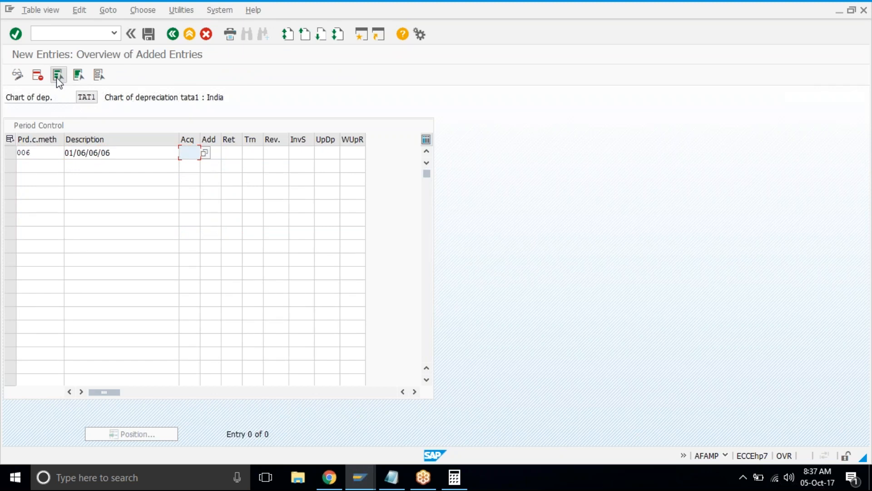
Step: Assign period control 01 for acquisitions and 06 for additions, retirements and transfers to method 006
{"action": "type", "text": "01"}
{"action": "key", "text": "Tab"}
{"action": "type", "text": "06"}
{"action": "key", "text": "Tab"}
{"action": "type", "text": "06"}
{"action": "key", "text": "Tab"}
{"action": "type", "text": "06"}
{"action": "left_click", "coordinate": [57, 76]}
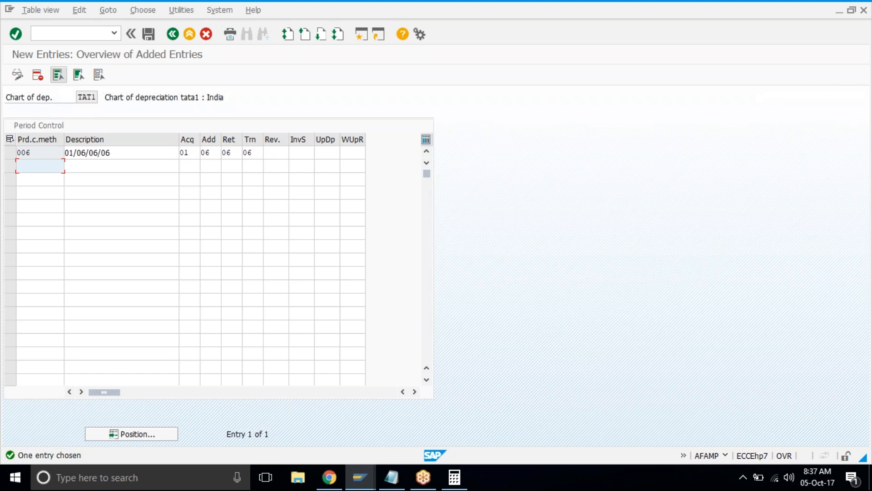
Step: Review the available period control values for transfers and close the list without choosing one
{"action": "left_click", "coordinate": [194, 153]}
{"action": "left_click", "coordinate": [260, 158]}
{"action": "left_click", "coordinate": [268, 156]}
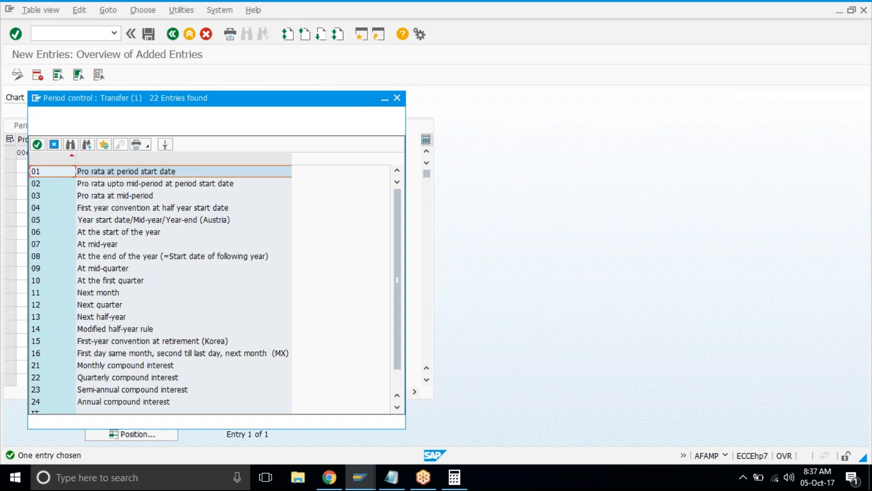
{"action": "left_click_drag", "start_coordinate": [262, 105], "coordinate": [522, 108]}
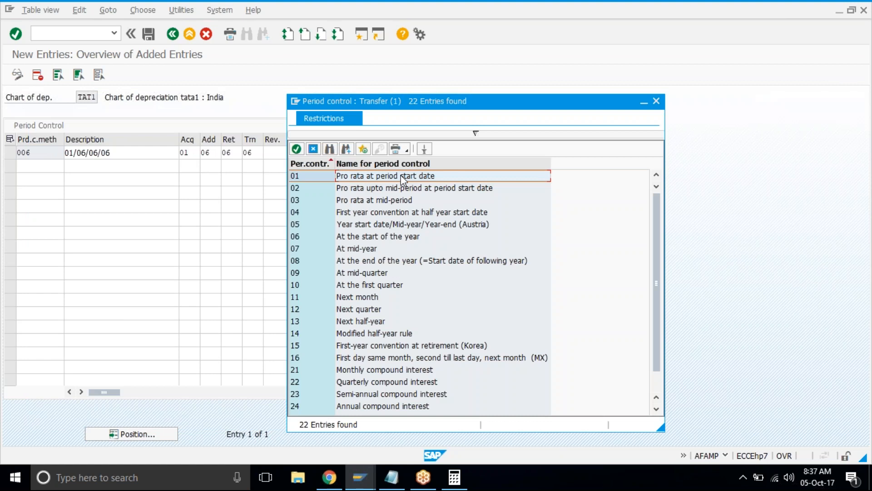
{"action": "left_click", "coordinate": [412, 238]}
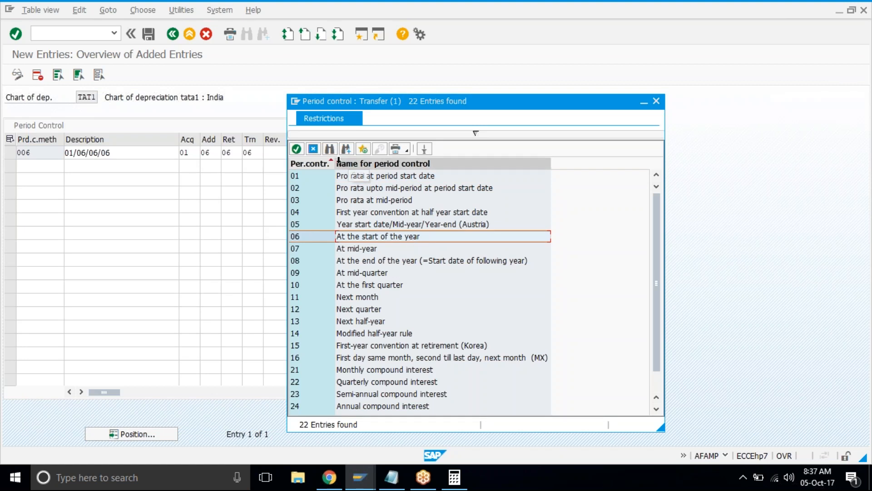
{"action": "left_click", "coordinate": [313, 149]}
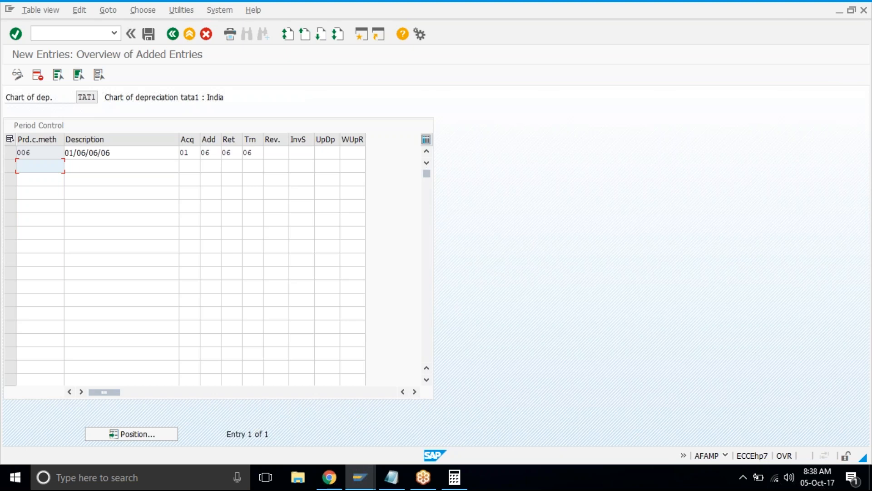
Step: Save the new period control method to the customizing request and return to the implementation guide
{"action": "key", "text": "ctrl+s"}
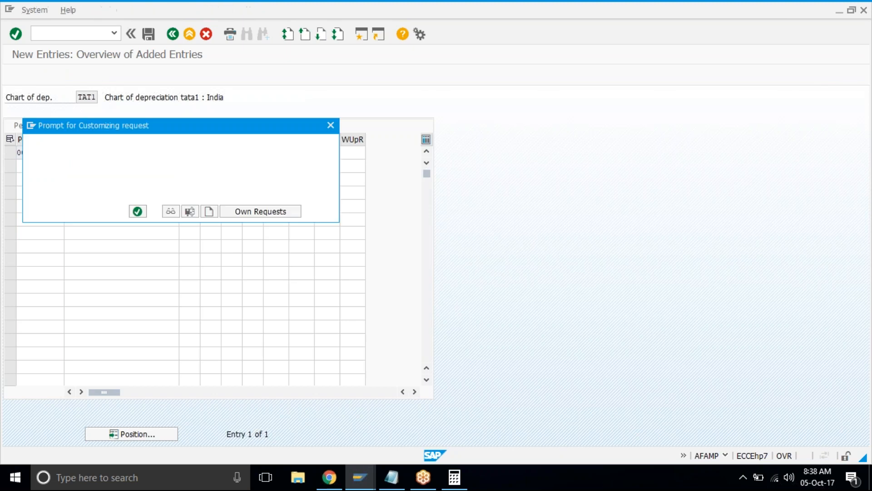
{"action": "key", "text": "Return"}
{"action": "key", "text": "F3"}
{"action": "key", "text": "F3"}
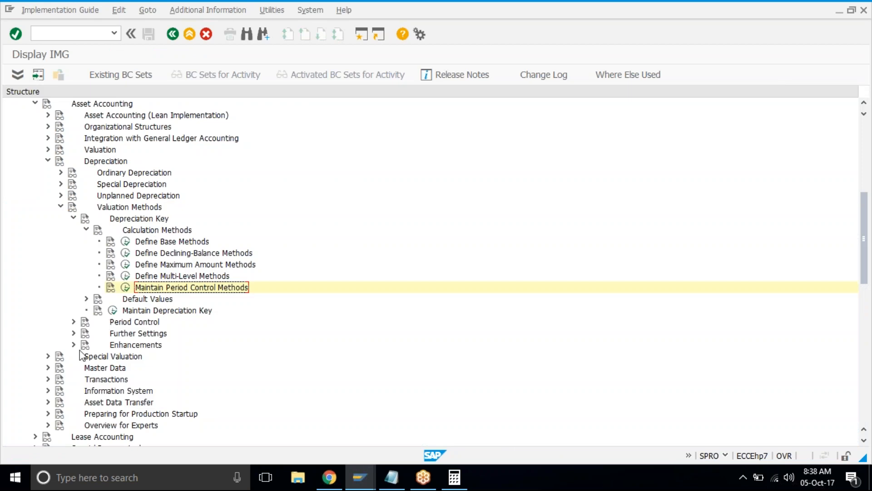
Step: Open the Define the Cutoff Value Key activity under the depreciation key's Further Settings
{"action": "left_click", "coordinate": [74, 333]}
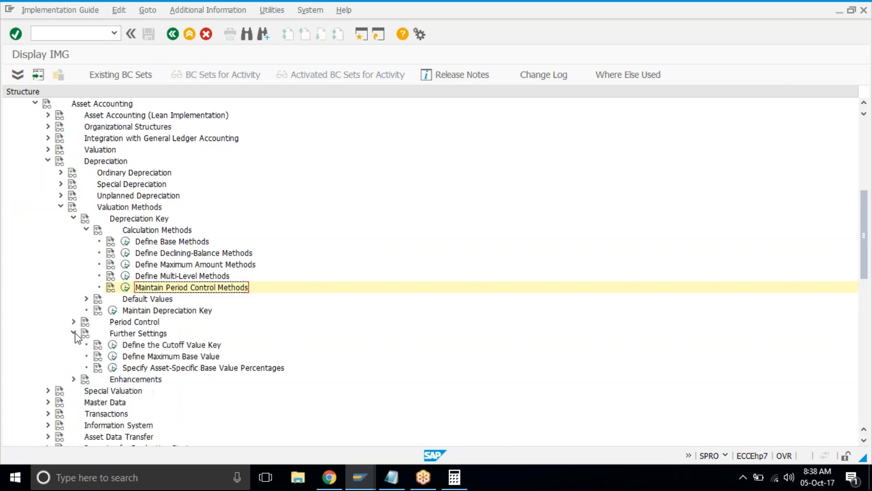
{"action": "left_click", "coordinate": [161, 345]}
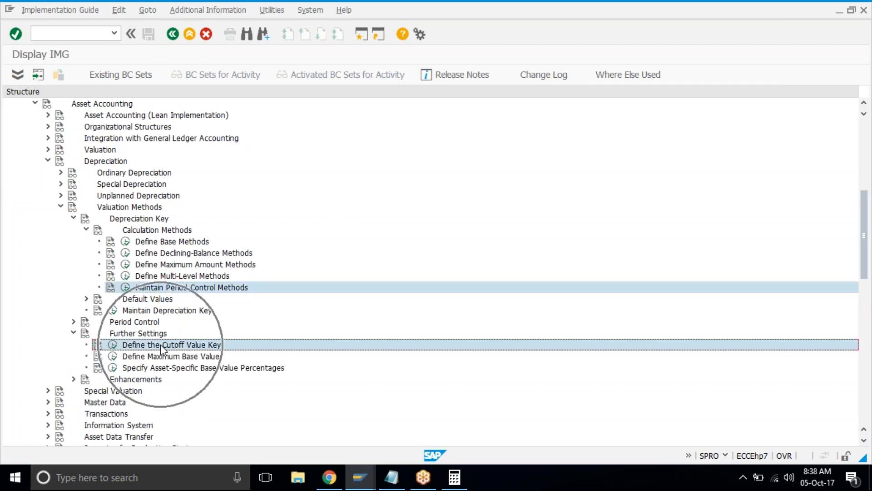
{"action": "left_click", "coordinate": [113, 345]}
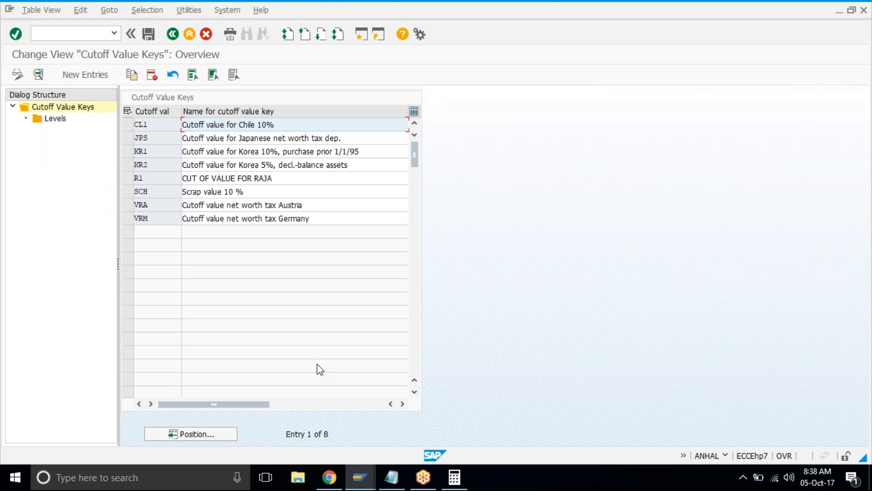
Step: Switch to Notepad and add a fourth declining balance row with 729, 10% and 79
{"action": "key", "text": "alt+Tab"}
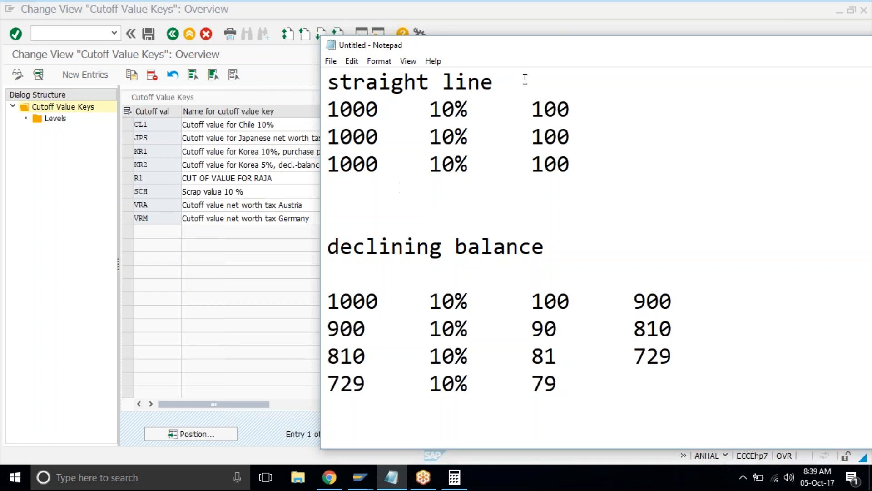
{"action": "left_click", "coordinate": [476, 20]}
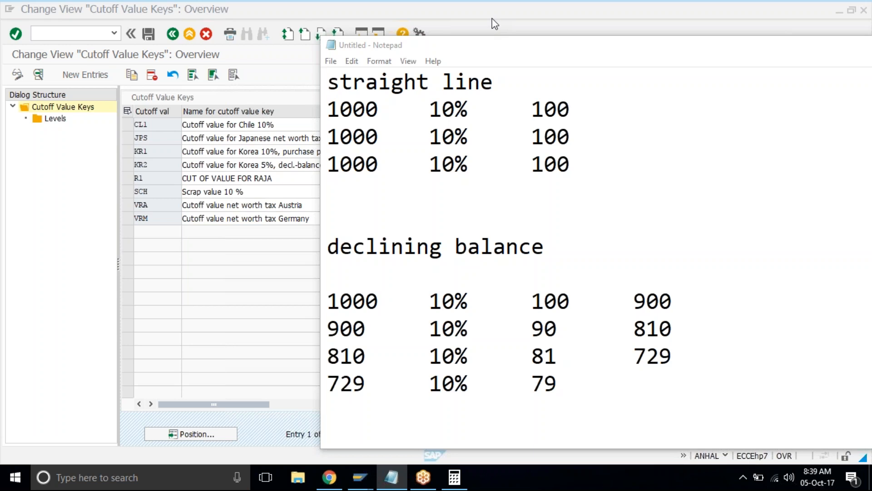
{"action": "left_click", "coordinate": [459, 218]}
{"action": "left_click_drag", "start_coordinate": [330, 101], "coordinate": [396, 137]}
{"action": "left_click", "coordinate": [454, 194]}
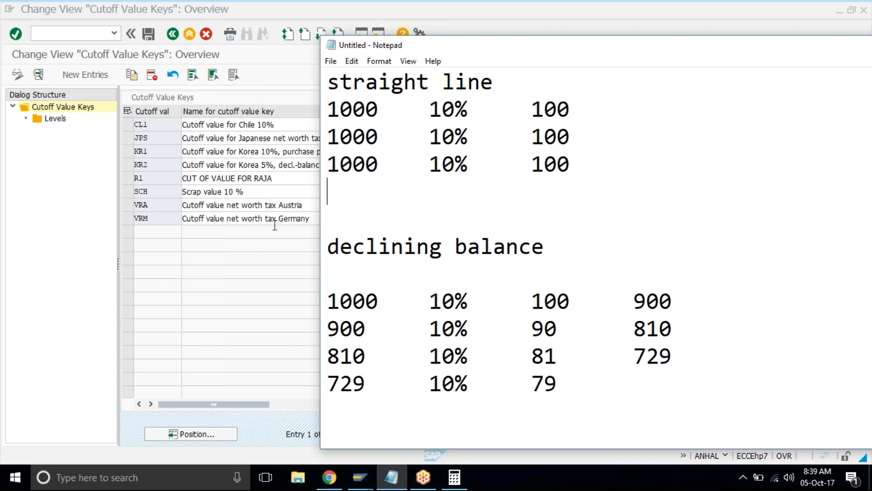
Step: Switch to SAP and create cutoff value key TAT, calculating percentages from the asset's ordinary depreciation start date
{"action": "left_click", "coordinate": [261, 261]}
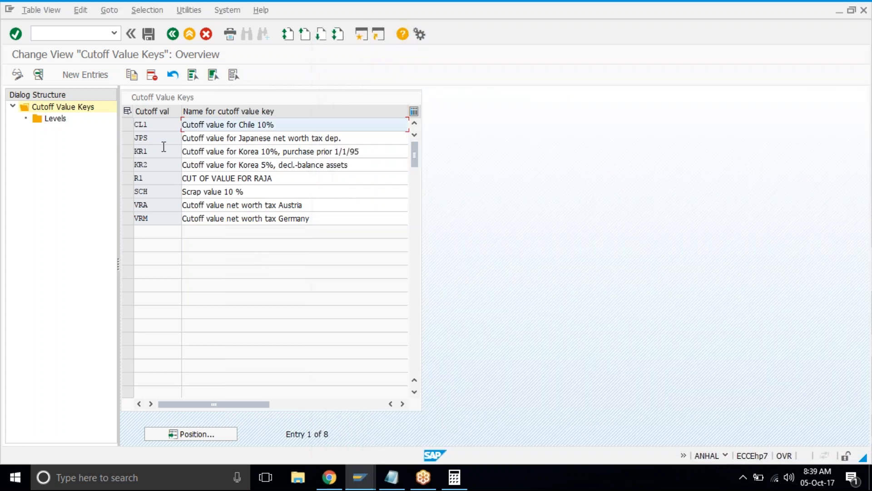
{"action": "left_click", "coordinate": [86, 74]}
{"action": "type", "text": "TAT"}
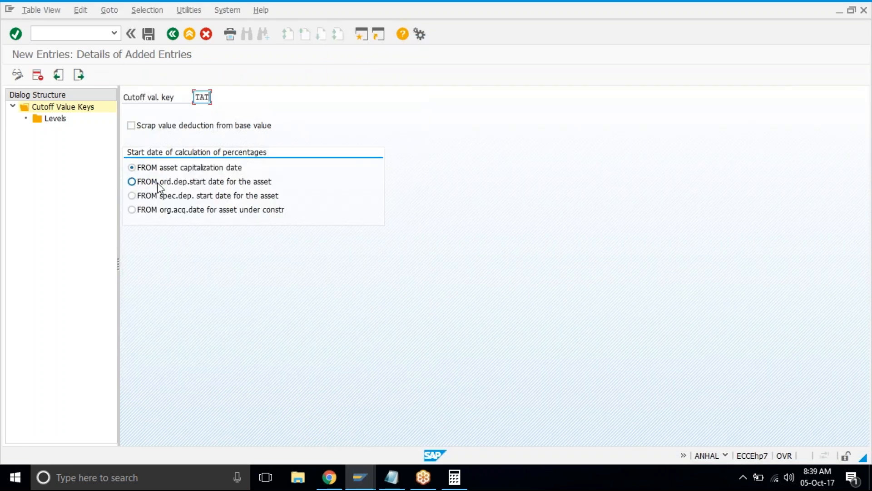
{"action": "key", "text": "Tab"}
{"action": "left_click", "coordinate": [158, 184]}
Step: Add a level to cutoff key TAT with both year limits 9999, validity 999 years and cutoff percentage 10, and save it
{"action": "left_click", "coordinate": [63, 122]}
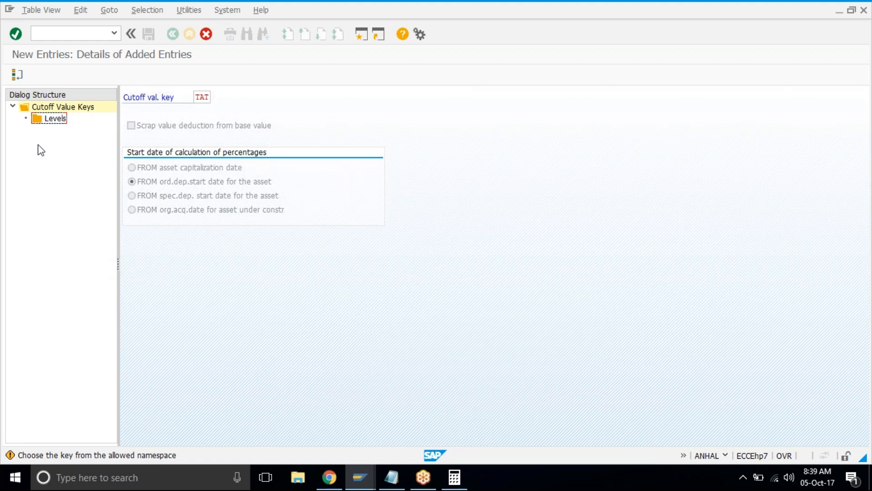
{"action": "left_click", "coordinate": [16, 36]}
{"action": "left_click", "coordinate": [58, 76]}
{"action": "type", "text": "9999"}
{"action": "key", "text": "Tab"}
{"action": "type", "text": "9999"}
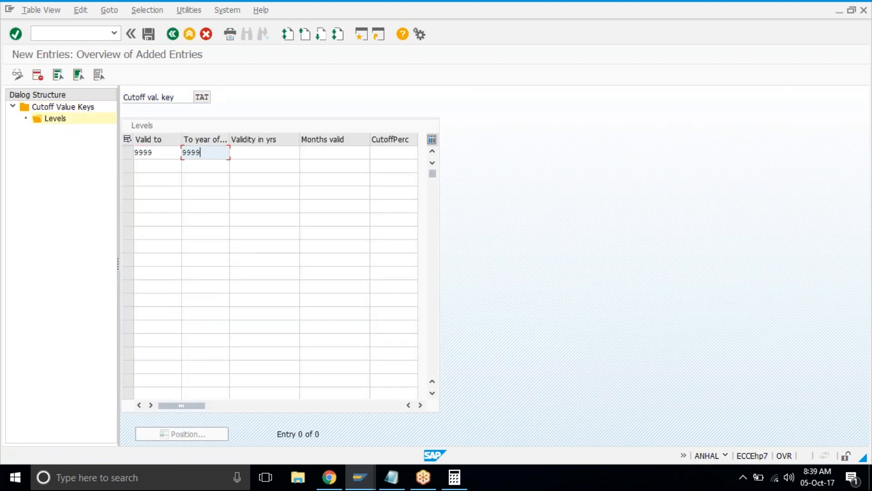
{"action": "key", "text": "Tab"}
{"action": "type", "text": "999"}
{"action": "key", "text": "Tab"}
{"action": "key", "text": "Tab"}
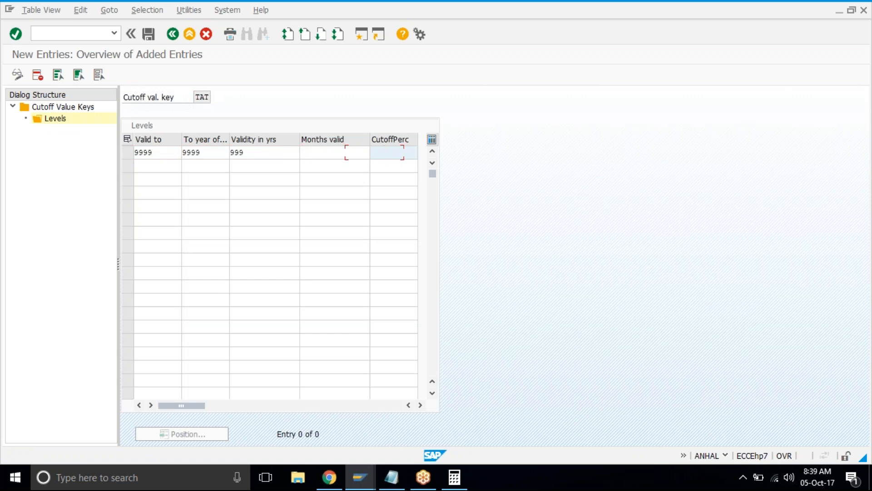
{"action": "type", "text": "10"}
{"action": "key", "text": "Return"}
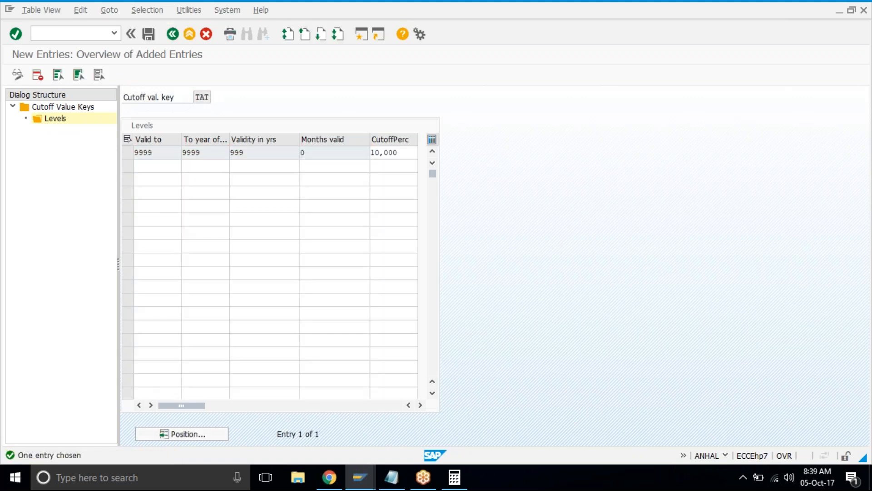
{"action": "key", "text": "ctrl+s"}
{"action": "key", "text": "Return"}
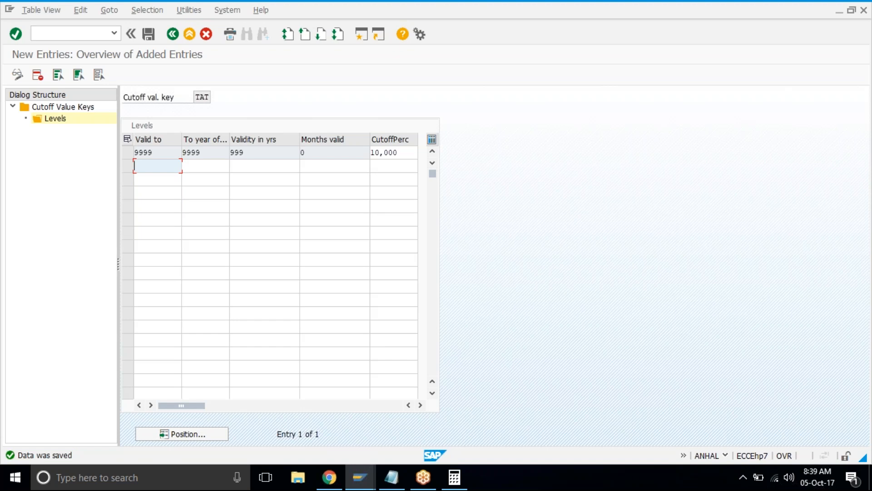
Step: Return to the cutoff value keys overview and name key TAT "SCRAP VALUE 10%"
{"action": "left_click", "coordinate": [176, 39]}
{"action": "left_click", "coordinate": [175, 39]}
{"action": "left_click", "coordinate": [176, 39]}
{"action": "left_click", "coordinate": [248, 127]}
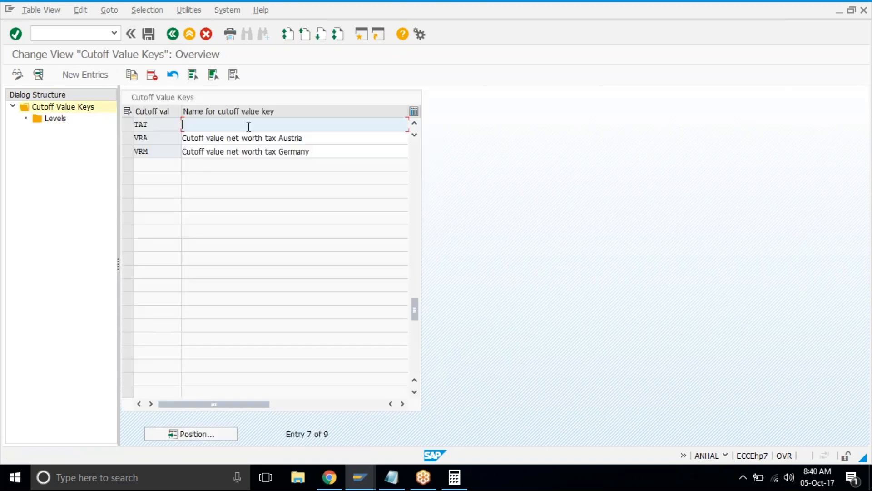
{"action": "type", "text": "SCRAP VALUE 10%"}
{"action": "key", "text": "Return"}
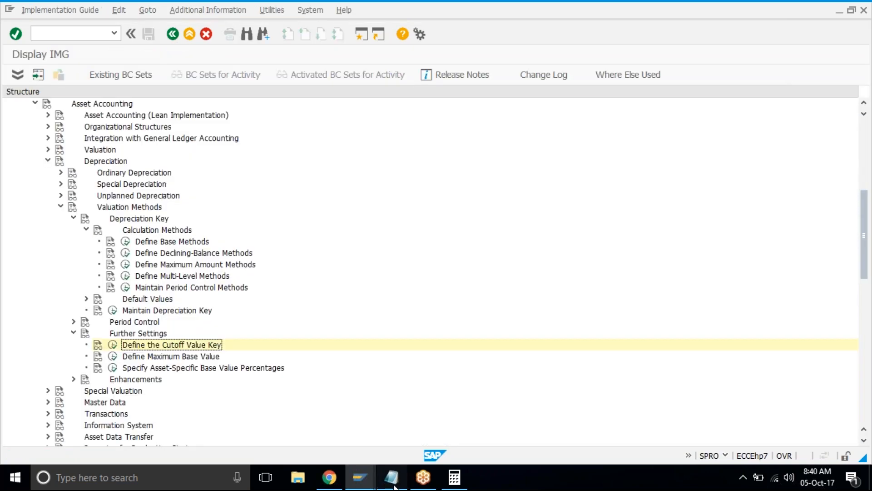
Step: Switch to Notepad and review the list of depreciation methods down to the depreciation key
{"action": "left_click", "coordinate": [391, 479]}
{"action": "scroll", "coordinate": [591, 273], "scroll_direction": "up", "scroll_amount": 8}
{"action": "left_click_drag", "start_coordinate": [429, 191], "coordinate": [713, 265]}
{"action": "left_click", "coordinate": [714, 266]}
{"action": "left_click_drag", "start_coordinate": [654, 271], "coordinate": [430, 162]}
{"action": "left_click", "coordinate": [431, 328]}
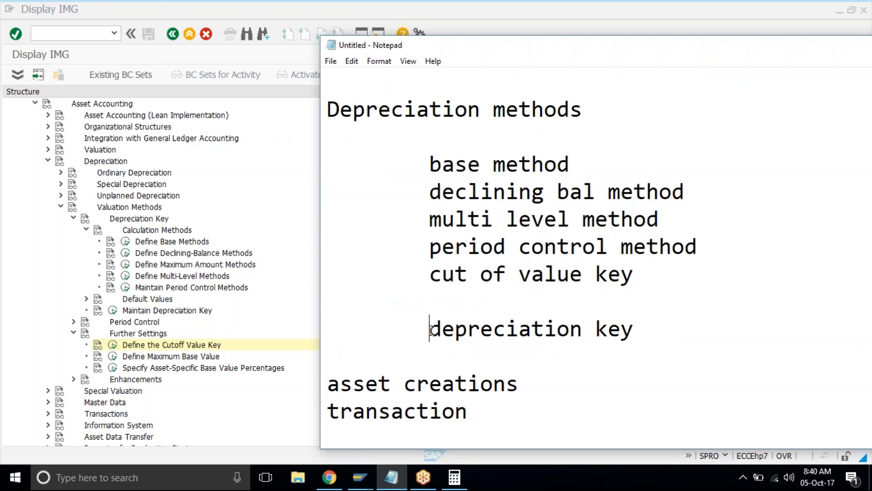
Step: Switch to SAP, open Maintain Depreciation Key and create key T01 with the description "Depreciation @ 40%"
{"action": "left_click", "coordinate": [241, 157]}
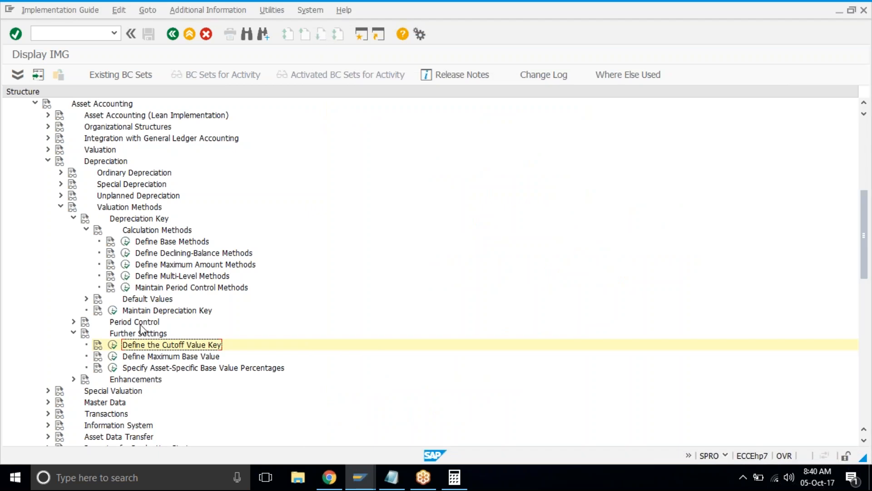
{"action": "left_click", "coordinate": [113, 310]}
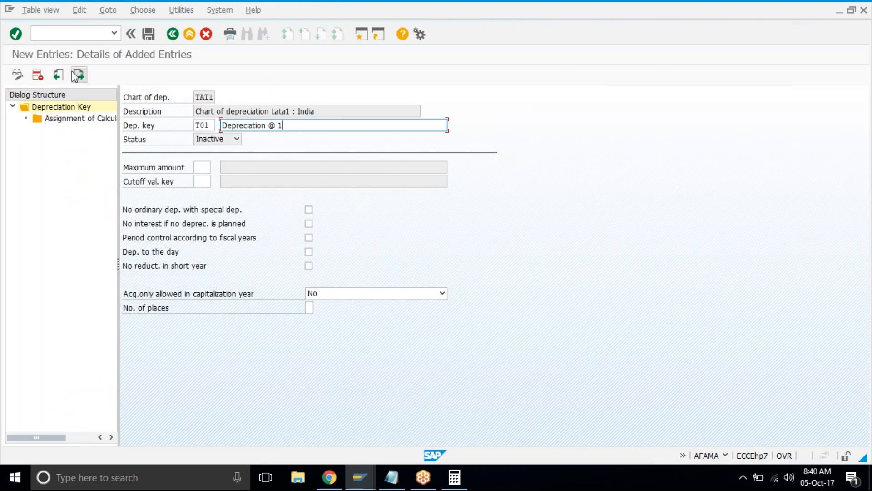
{"action": "key", "text": "BackSpace"}
{"action": "type", "text": "40%"}
Step: Assign cutoff value key TAT to depreciation key T01 and enable period control according to fiscal years and depreciation to the day
{"action": "left_click", "coordinate": [202, 181]}
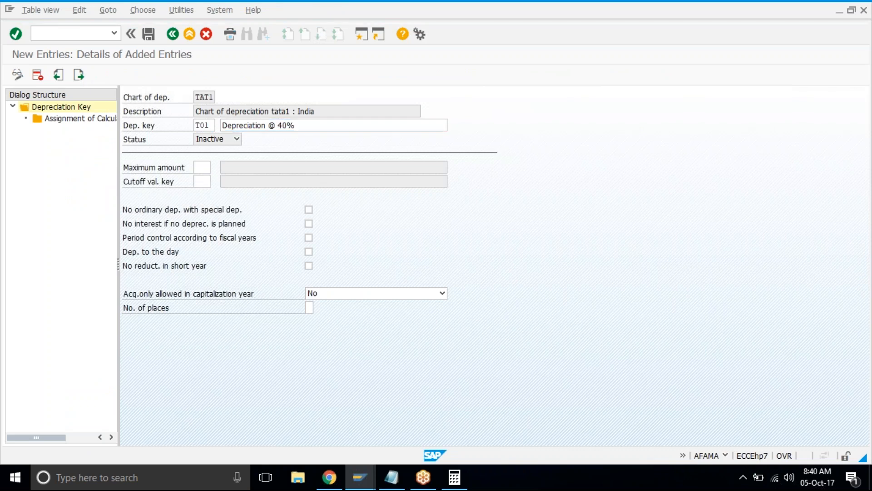
{"action": "key", "text": "F4"}
{"action": "double_click", "coordinate": [223, 280]}
{"action": "left_click", "coordinate": [170, 239]}
{"action": "left_click", "coordinate": [171, 239]}
{"action": "left_click", "coordinate": [175, 252]}
Step: Switch to Calculator and compute 31 days of depreciation on 1000 at 10%, using a 365-day year
{"action": "left_click", "coordinate": [471, 480]}
{"action": "key", "text": "Escape"}
{"action": "type", "text": "1000*10"}
{"action": "key", "text": "Return"}
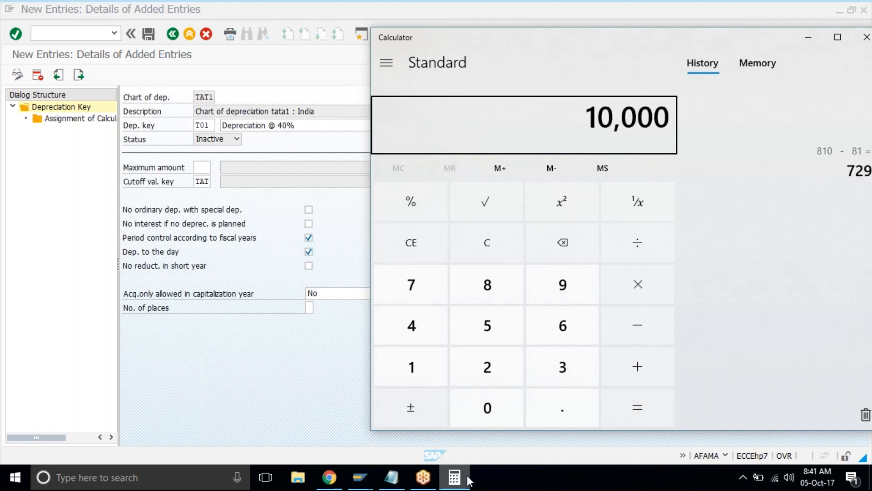
{"action": "type", "text": "/100"}
{"action": "key", "text": "Return"}
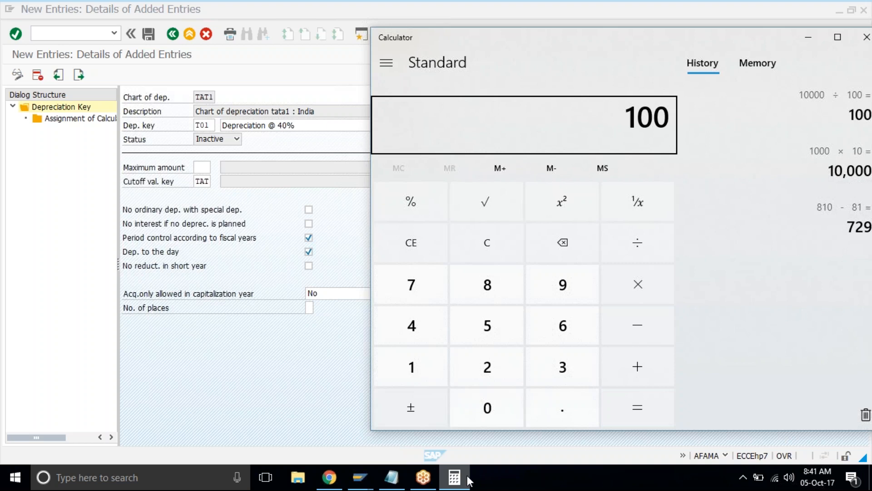
{"action": "type", "text": "/365"}
{"action": "key", "text": "Return"}
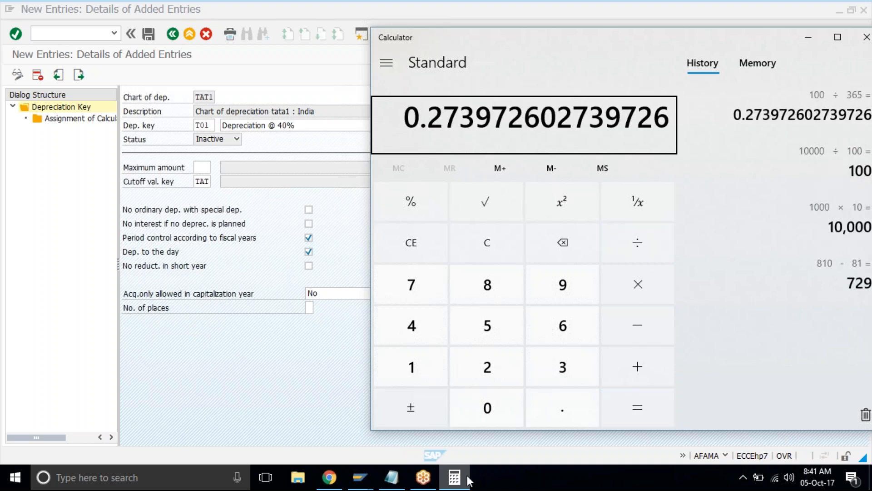
{"action": "key", "text": "asterisk"}
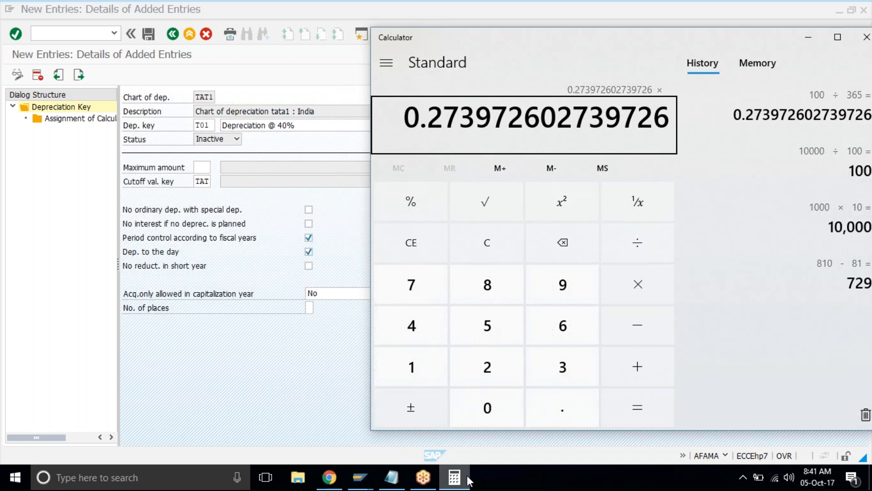
{"action": "type", "text": "31"}
{"action": "key", "text": "Return"}
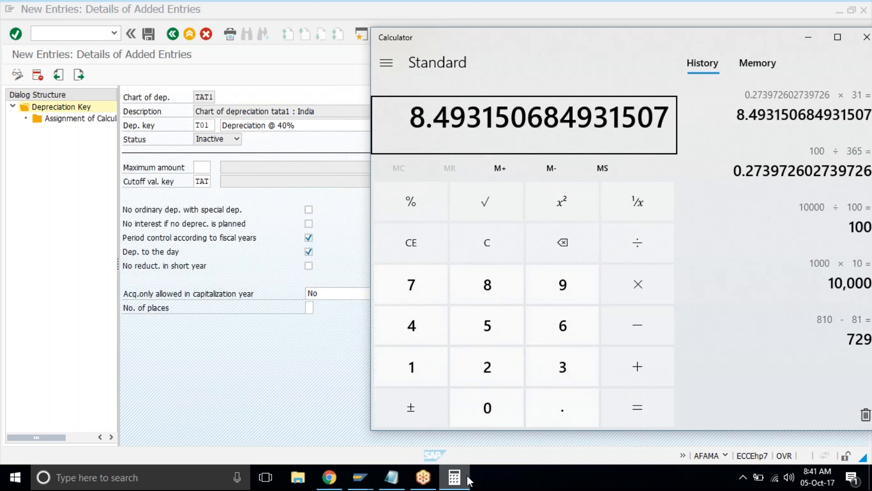
Step: Calculate the depreciation for a 30-day month from the daily amount 0.273972602739726
{"action": "key", "text": "Escape"}
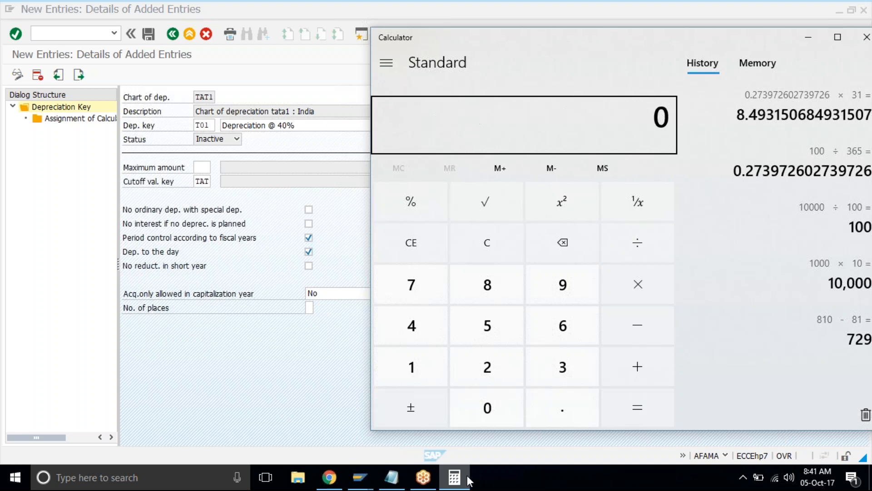
{"action": "type", "text": "0.273972602739726"}
{"action": "key", "text": "asterisk"}
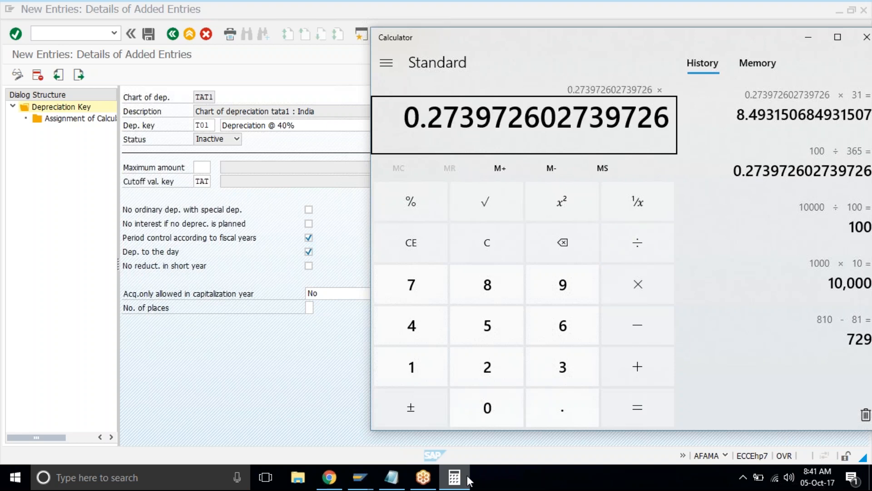
{"action": "type", "text": "30"}
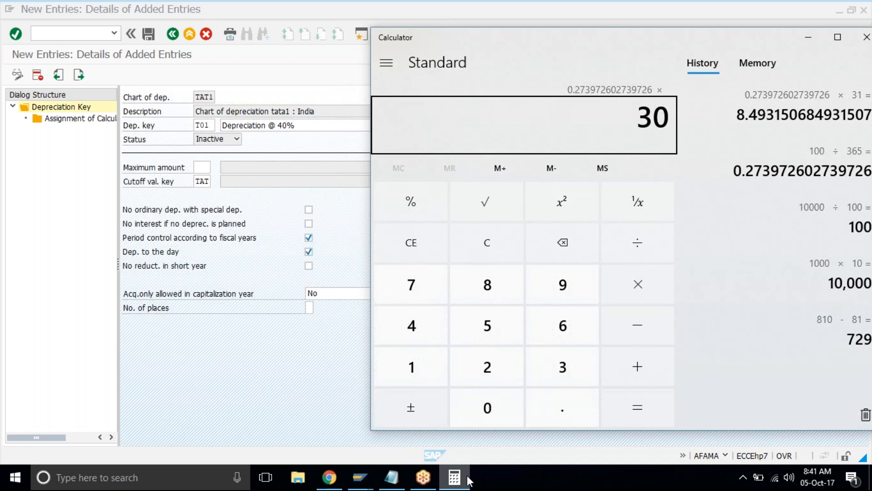
{"action": "key", "text": "Return"}
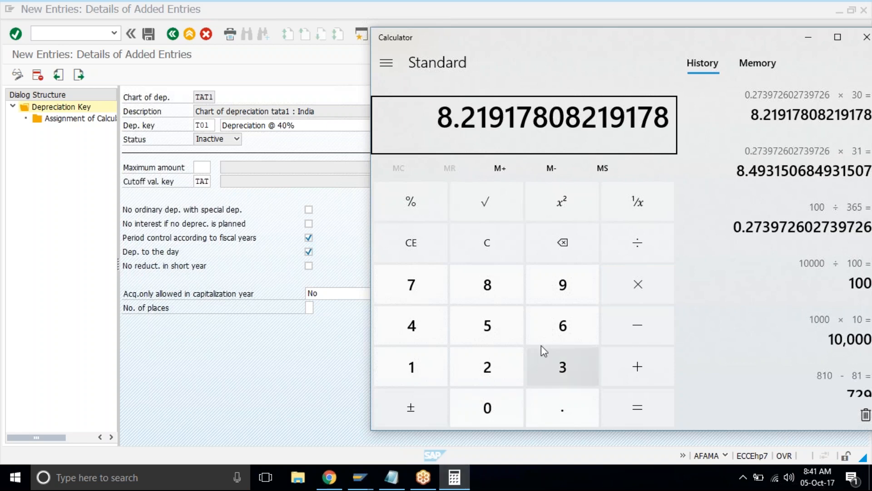
Step: Switch to SAP and start a calculation method assignment for T01 with ordinary depreciation and phase "From the start of depreciation"
{"action": "double_click", "coordinate": [78, 119]}
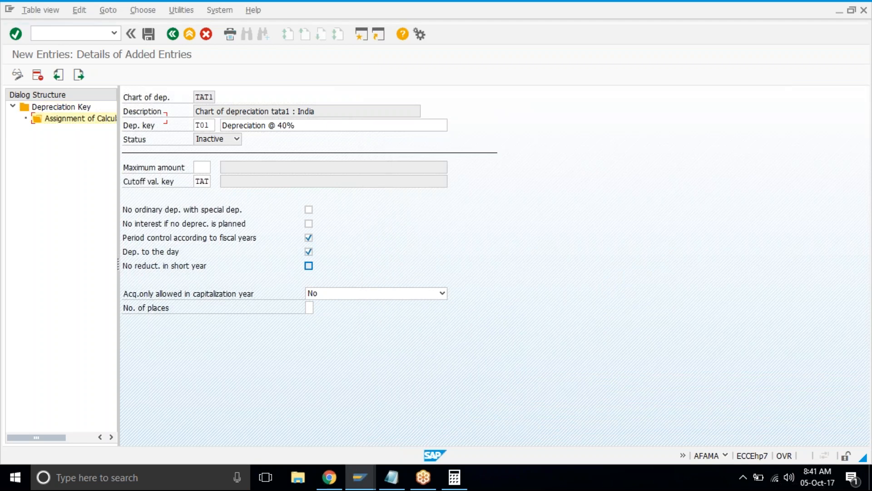
{"action": "left_click", "coordinate": [89, 78]}
{"action": "left_click", "coordinate": [244, 141]}
{"action": "left_click", "coordinate": [237, 149]}
{"action": "left_click", "coordinate": [237, 149]}
{"action": "left_click", "coordinate": [237, 149]}
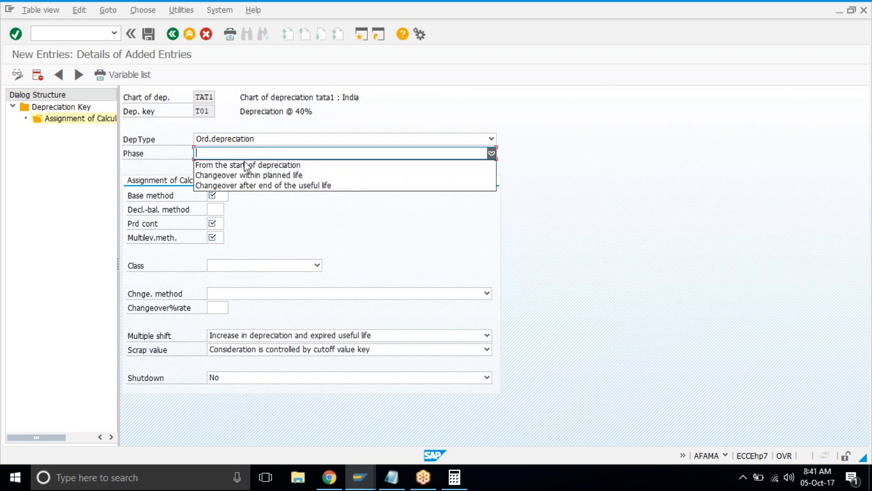
{"action": "left_click", "coordinate": [245, 164]}
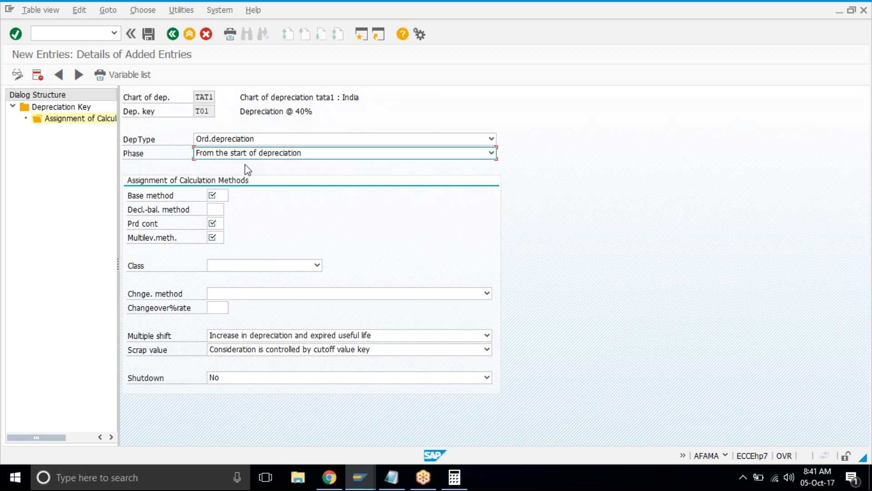
Step: Assign base method 0014 and declining-balance method 001 to depreciation key T01
{"action": "left_click", "coordinate": [226, 195]}
{"action": "key", "text": "F4"}
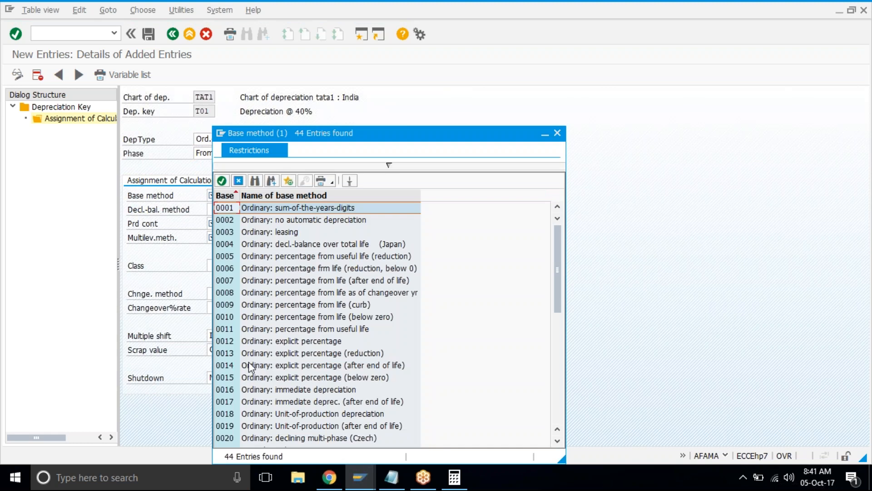
{"action": "double_click", "coordinate": [250, 367]}
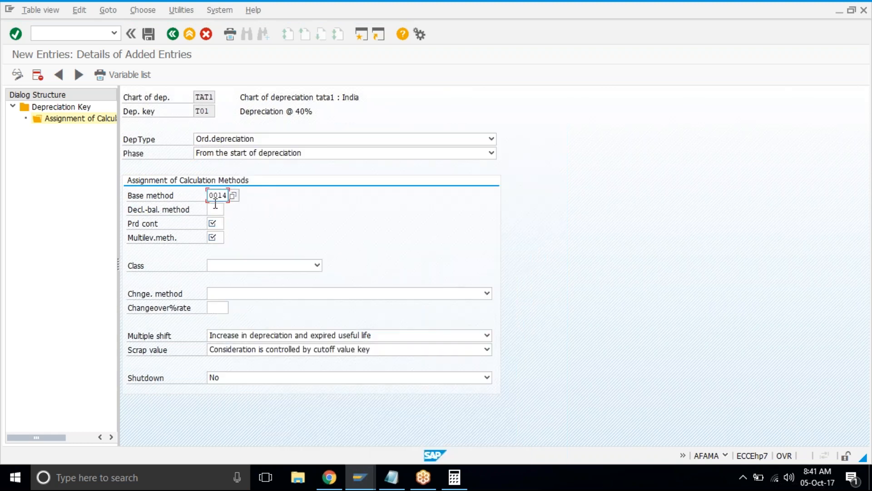
{"action": "left_click", "coordinate": [215, 209]}
{"action": "key", "text": "F4"}
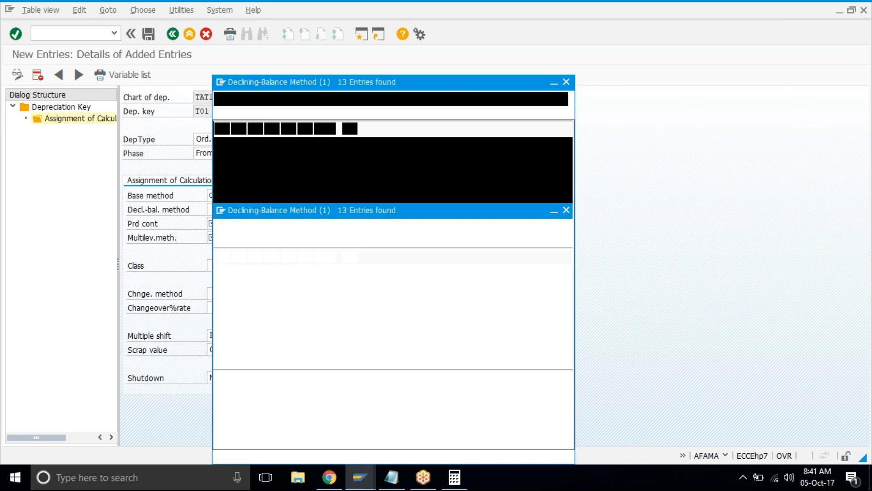
{"action": "double_click", "coordinate": [300, 172]}
Step: Assign period control method 006 and multilevel method T01 to depreciation key T01
{"action": "left_click", "coordinate": [216, 224]}
{"action": "left_click", "coordinate": [229, 224]}
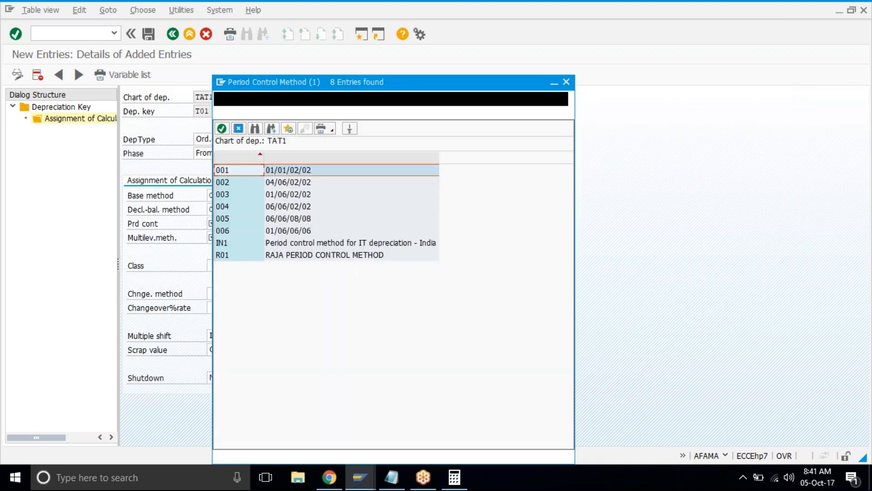
{"action": "double_click", "coordinate": [328, 230]}
{"action": "left_click", "coordinate": [216, 238]}
{"action": "left_click", "coordinate": [229, 238]}
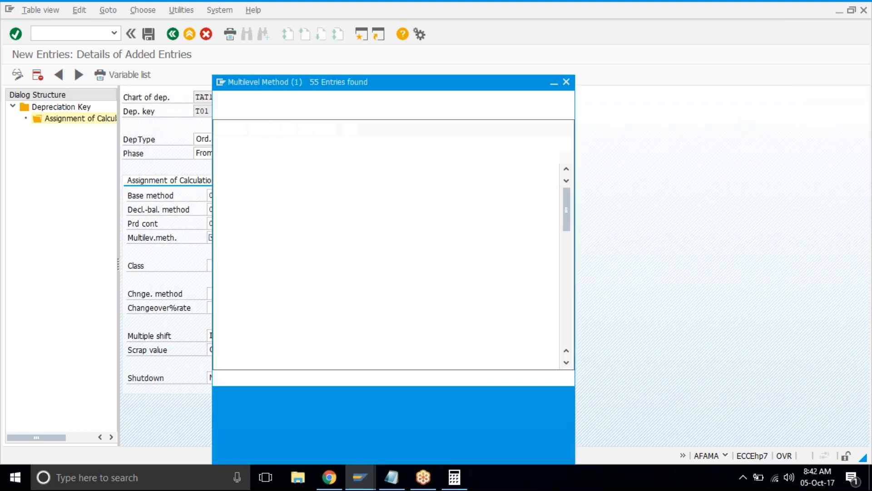
{"action": "scroll", "coordinate": [305, 425], "scroll_direction": "down", "scroll_amount": 10}
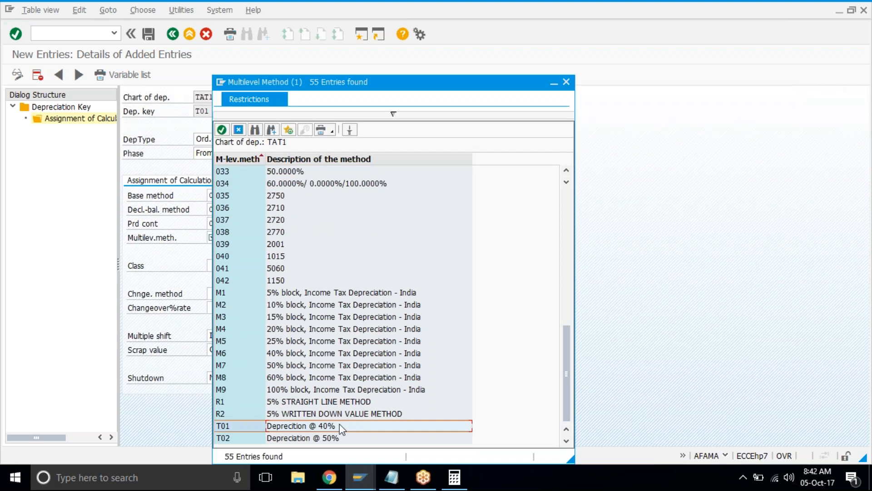
{"action": "left_click", "coordinate": [256, 158]}
{"action": "key", "text": "Return"}
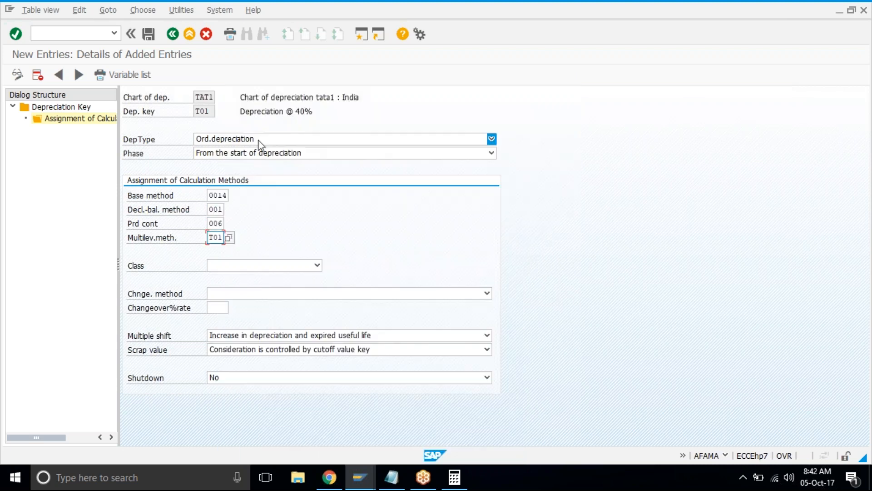
Step: Set the class to Declining-balance depreciation and save the calculation method assignment of depreciation key T01
{"action": "left_click", "coordinate": [222, 263]}
{"action": "left_click", "coordinate": [253, 297]}
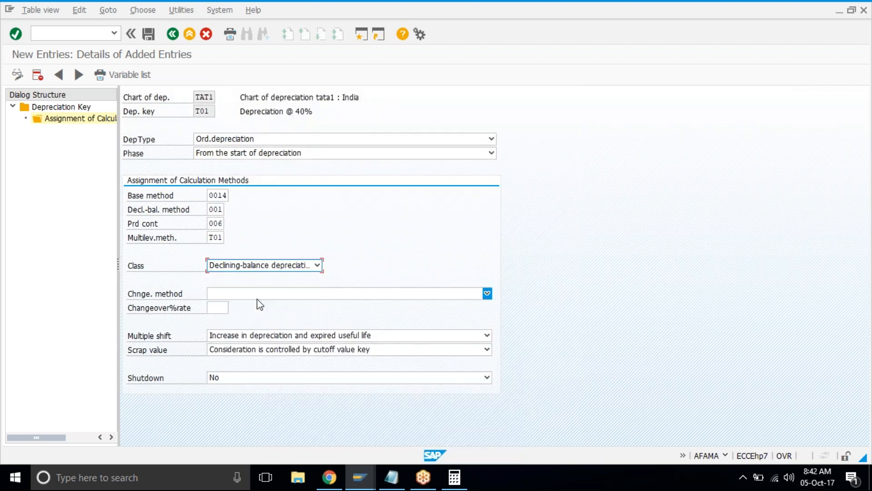
{"action": "key", "text": "Return"}
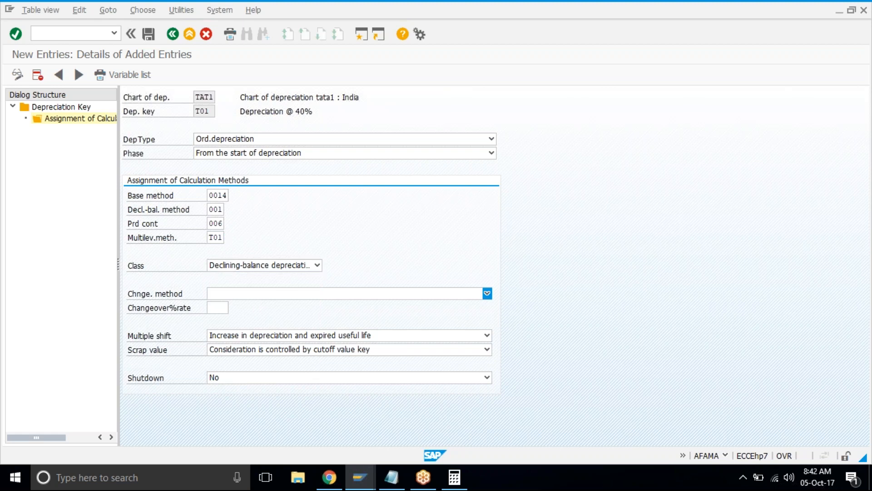
{"action": "left_click", "coordinate": [148, 35]}
{"action": "left_click", "coordinate": [140, 216]}
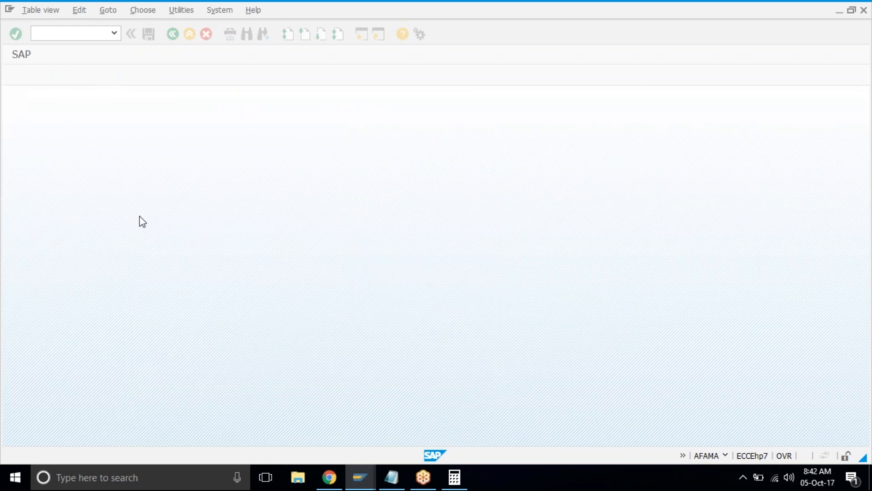
Step: Add depreciation key T02 with the description "Depreciation @ 50%" to chart of depreciation TAT1
{"action": "double_click", "coordinate": [67, 106]}
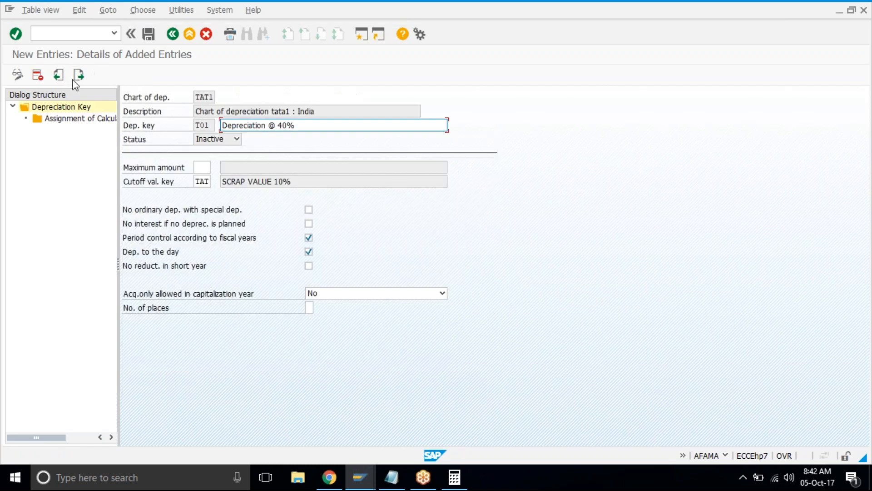
{"action": "left_click", "coordinate": [79, 74]}
{"action": "type", "text": "t02"}
{"action": "key", "text": "Tab"}
{"action": "type", "text": "d"}
{"action": "key", "text": "Down"}
{"action": "key", "text": "Return"}
{"action": "key", "text": "Left"}
{"action": "key", "text": "Left"}
{"action": "key", "text": "Left"}
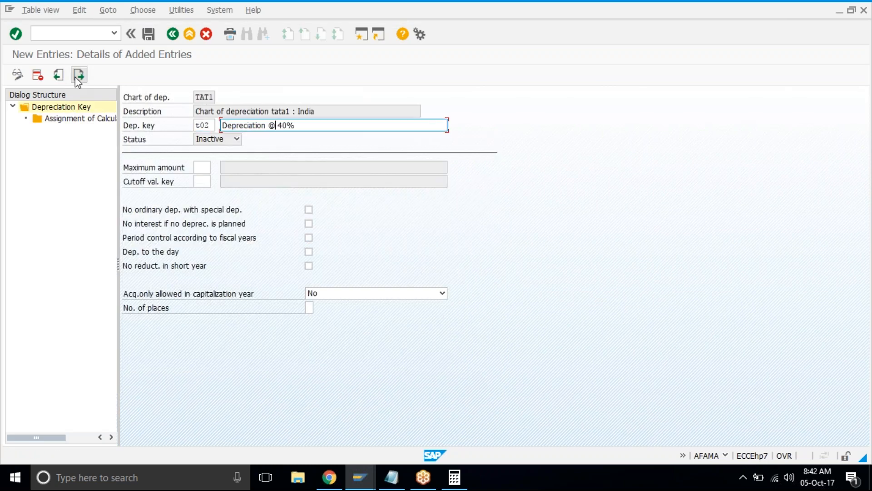
{"action": "type", "text": "5"}
{"action": "key", "text": "Tab"}
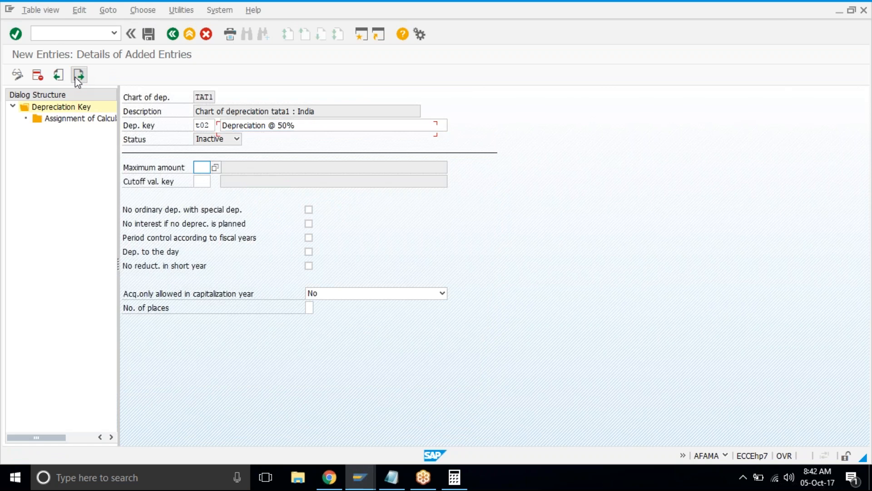
Step: Assign cutoff value key TAT to depreciation key T02 and enable period control according to fiscal years and depreciation to the day
{"action": "key", "text": "Tab"}
{"action": "type", "text": "t"}
{"action": "key", "text": "Down"}
{"action": "key", "text": "Tab"}
{"action": "key", "text": "Tab"}
{"action": "key", "text": "Tab"}
{"action": "key", "text": "space"}
{"action": "key", "text": "Tab"}
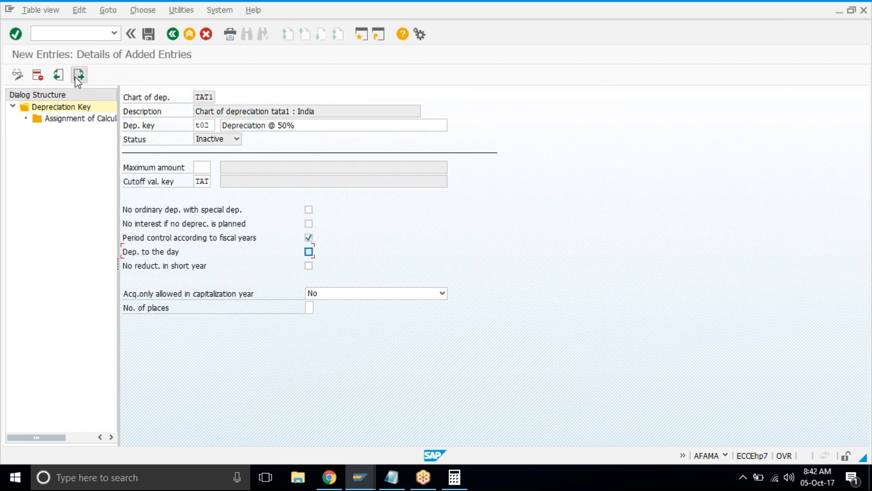
{"action": "key", "text": "space"}
Step: Start a calculation method assignment for T02 with ordinary depreciation and phase "From the start of depreciation"
{"action": "double_click", "coordinate": [64, 120]}
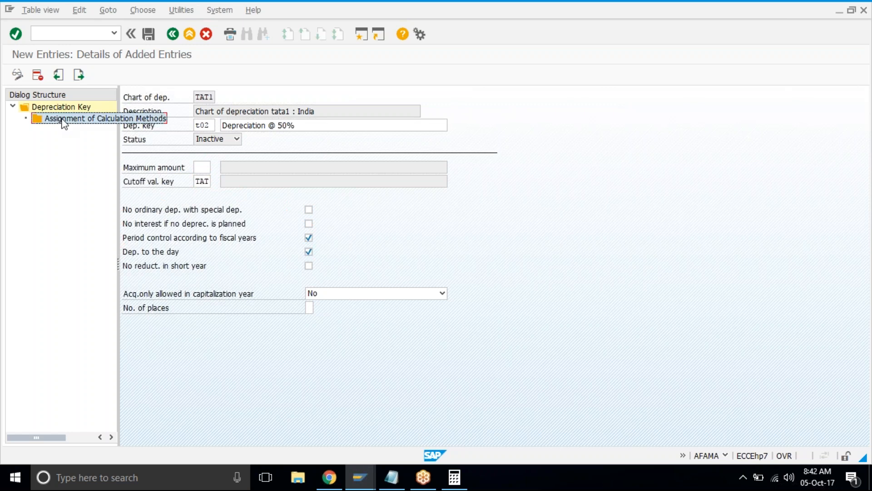
{"action": "left_click", "coordinate": [85, 75]}
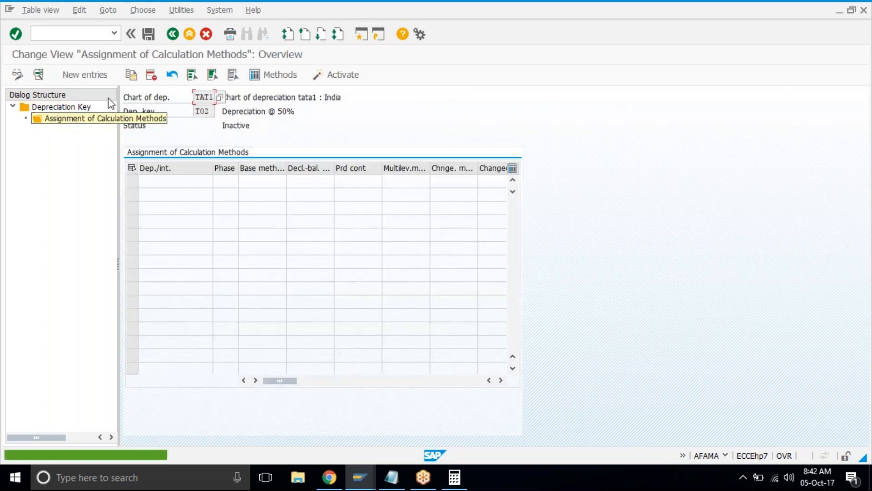
{"action": "left_click", "coordinate": [237, 142]}
{"action": "left_click", "coordinate": [232, 149]}
{"action": "left_click", "coordinate": [231, 154]}
{"action": "left_click", "coordinate": [240, 166]}
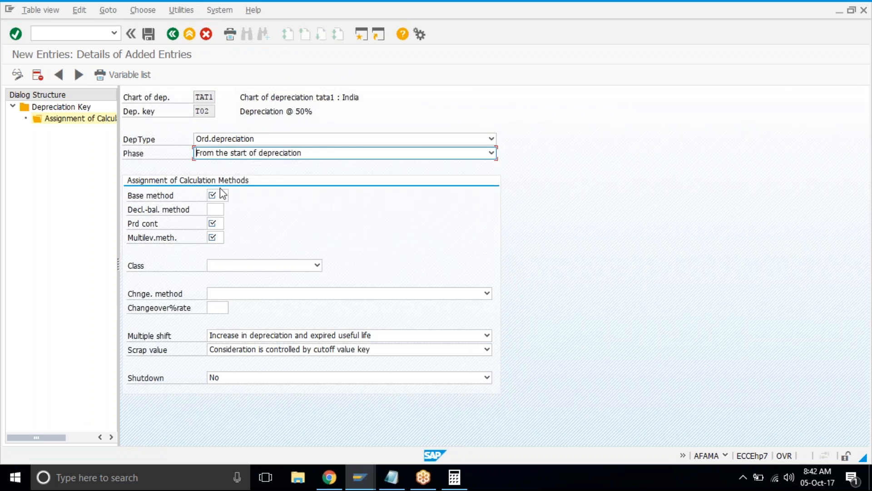
Step: Assign base method 0014 and declining-balance method 001 to depreciation key T02
{"action": "left_click", "coordinate": [220, 194]}
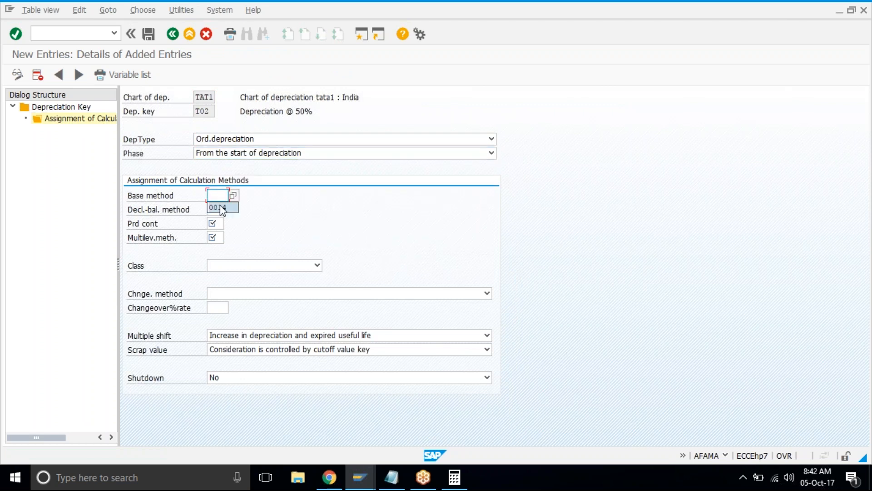
{"action": "left_click", "coordinate": [222, 209]}
{"action": "left_click", "coordinate": [219, 209]}
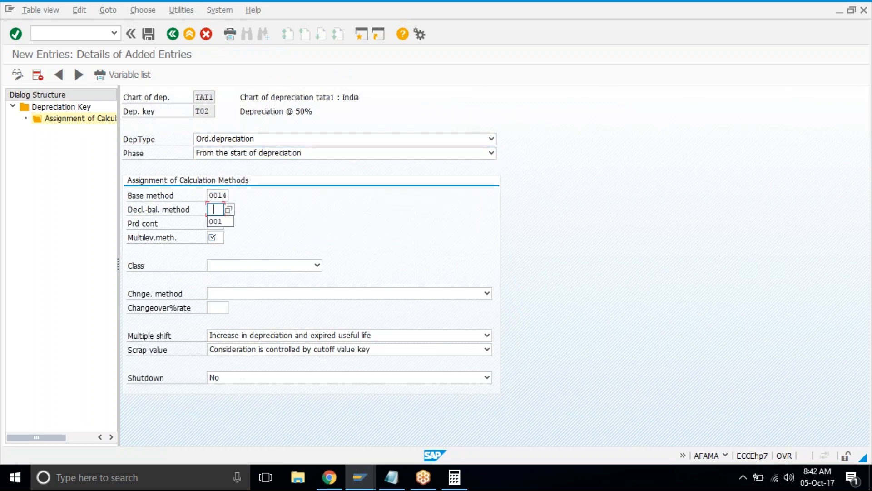
{"action": "left_click", "coordinate": [222, 222]}
Step: Assign period control method 006 and multilevel method T02 to depreciation key T02
{"action": "left_click", "coordinate": [216, 224]}
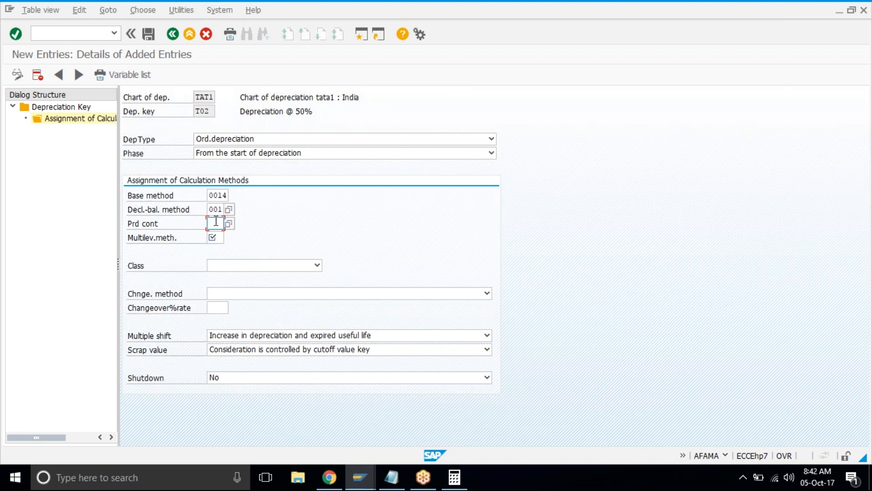
{"action": "left_click", "coordinate": [219, 236]}
{"action": "left_click", "coordinate": [217, 237]}
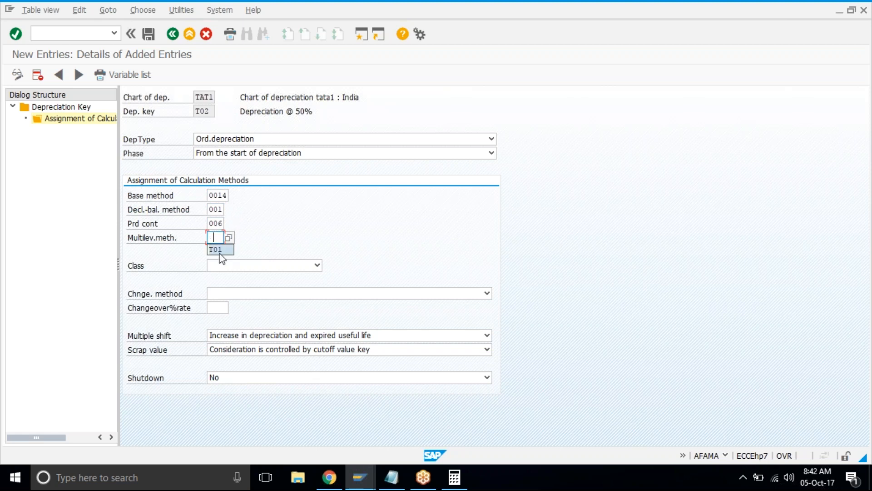
{"action": "type", "text": "T02"}
{"action": "key", "text": "Tab"}
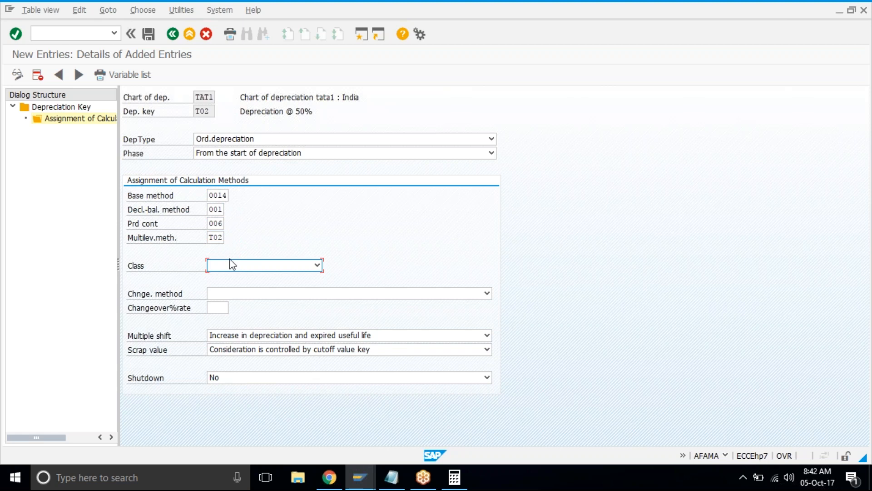
Step: Set T02's class to Declining-balance depreciation, save the assignment and return to the overview of added depreciation keys
{"action": "left_click", "coordinate": [234, 265]}
{"action": "left_click", "coordinate": [232, 298]}
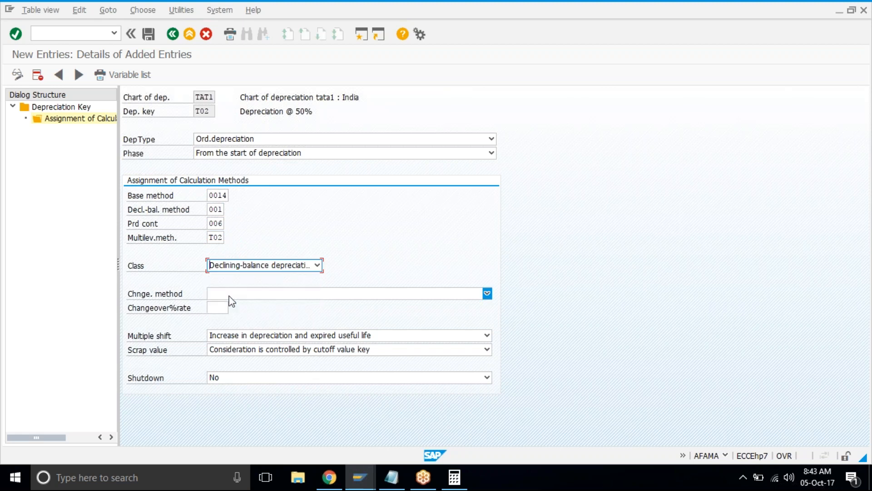
{"action": "key", "text": "Return"}
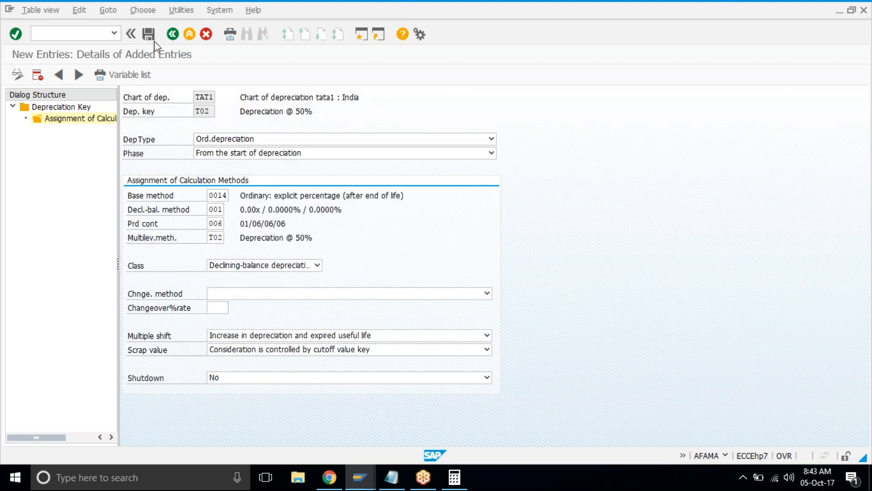
{"action": "left_click", "coordinate": [150, 34]}
{"action": "left_click", "coordinate": [173, 35]}
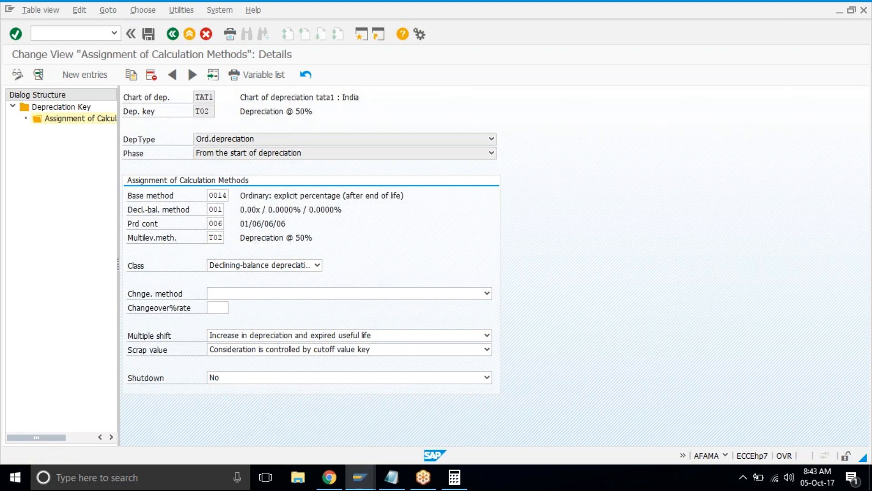
{"action": "left_click", "coordinate": [173, 35]}
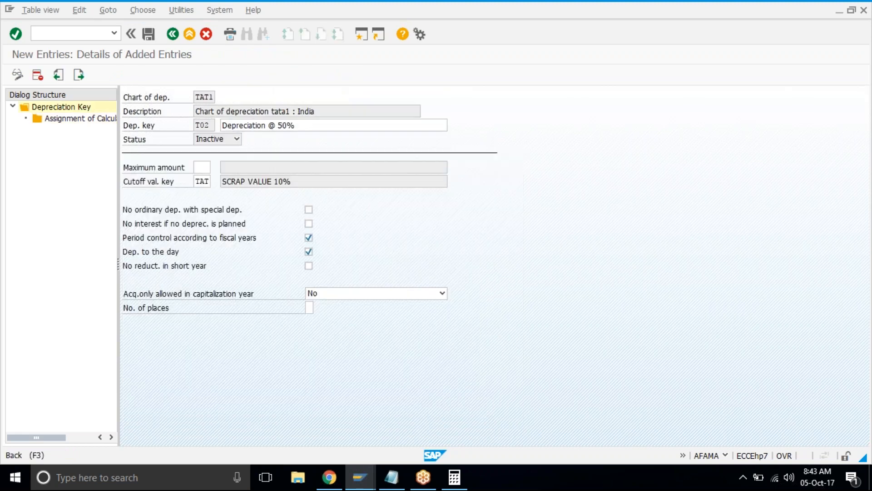
{"action": "left_click", "coordinate": [173, 34]}
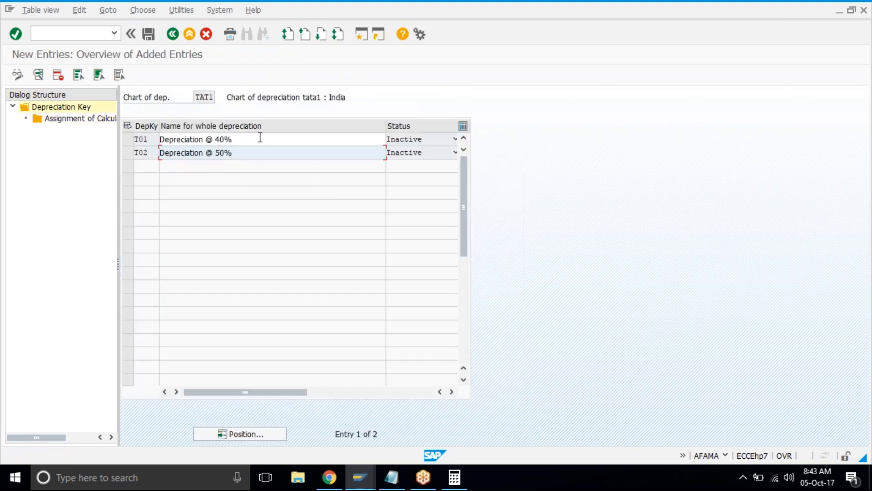
Step: Activate depreciation keys T01 and T02, save them and return to the implementation guide
{"action": "left_click", "coordinate": [127, 141]}
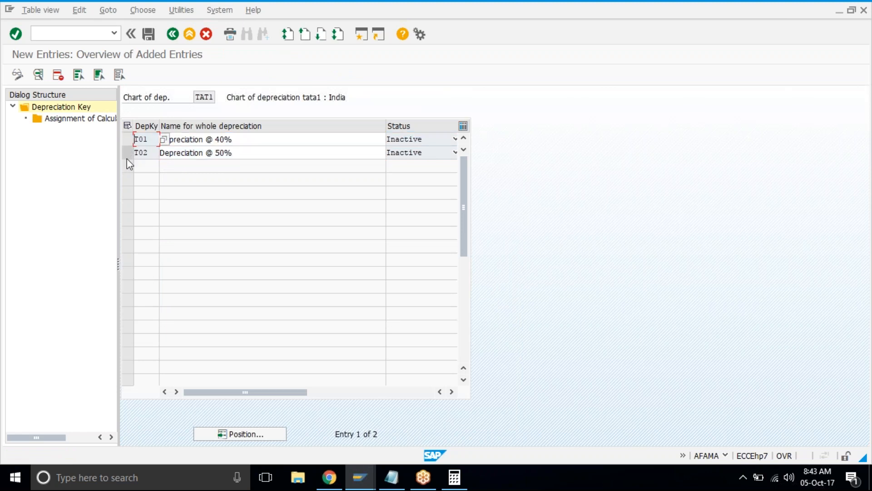
{"action": "left_click", "coordinate": [127, 153]}
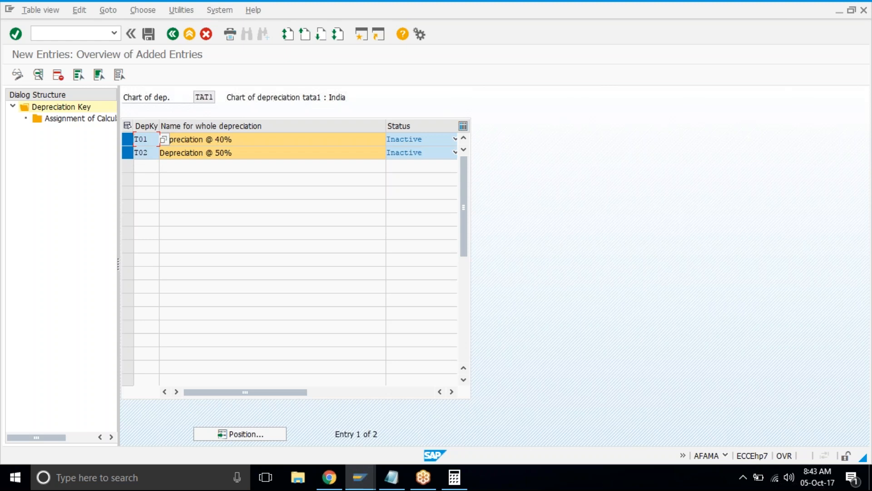
{"action": "key", "text": "F3"}
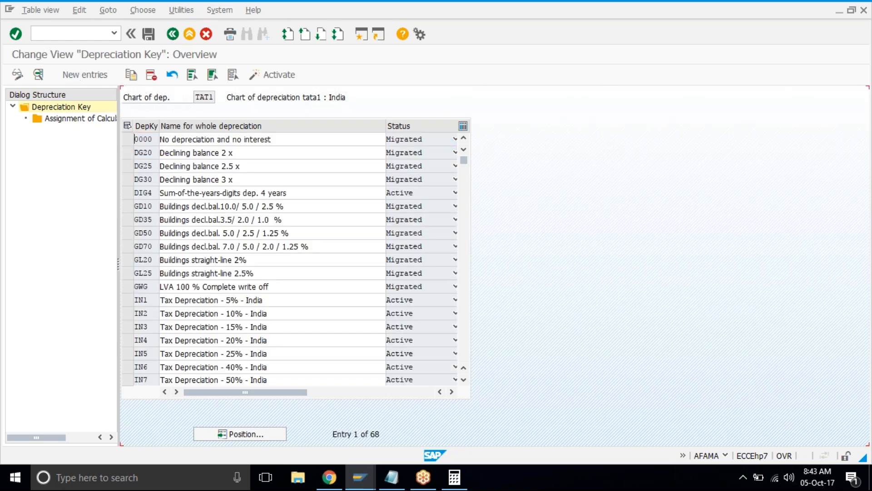
{"action": "key", "text": "Page_Down"}
{"action": "key", "text": "Page_Down"}
{"action": "key", "text": "Page_Down"}
{"action": "scroll", "coordinate": [418, 236], "scroll_direction": "up", "scroll_amount": 3}
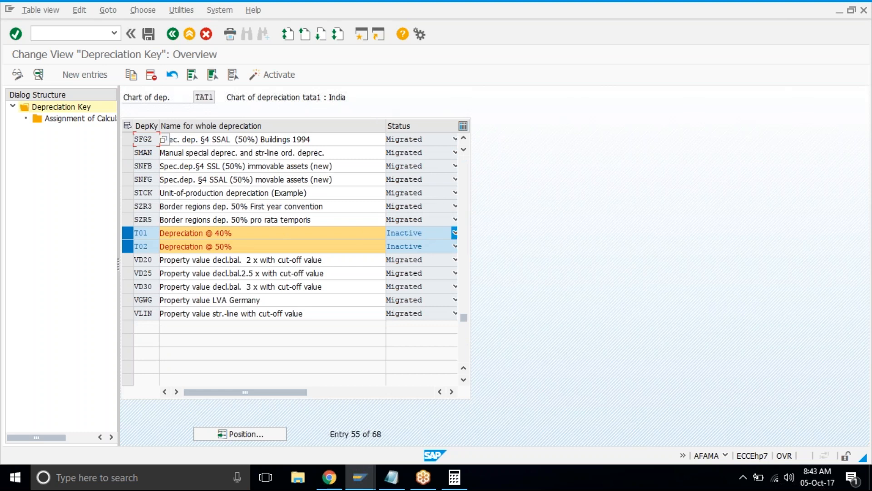
{"action": "left_click", "coordinate": [272, 78]}
{"action": "left_click", "coordinate": [328, 234]}
{"action": "key", "text": "Down"}
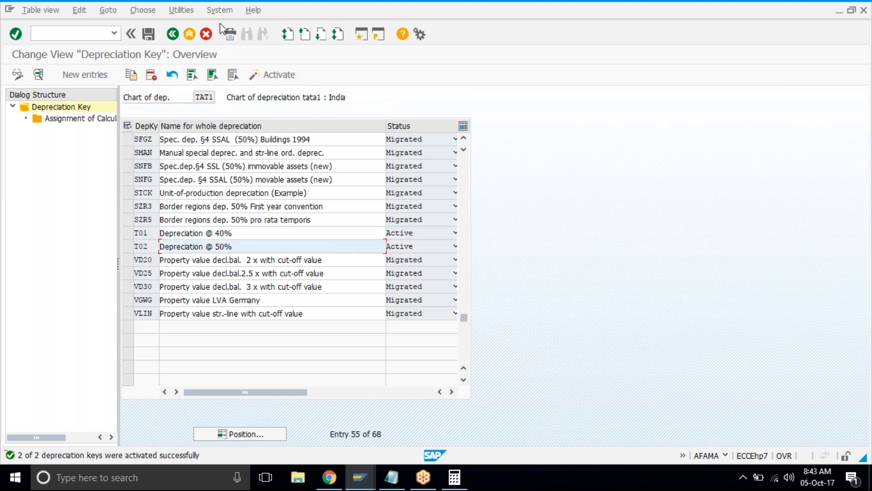
{"action": "left_click", "coordinate": [149, 34]}
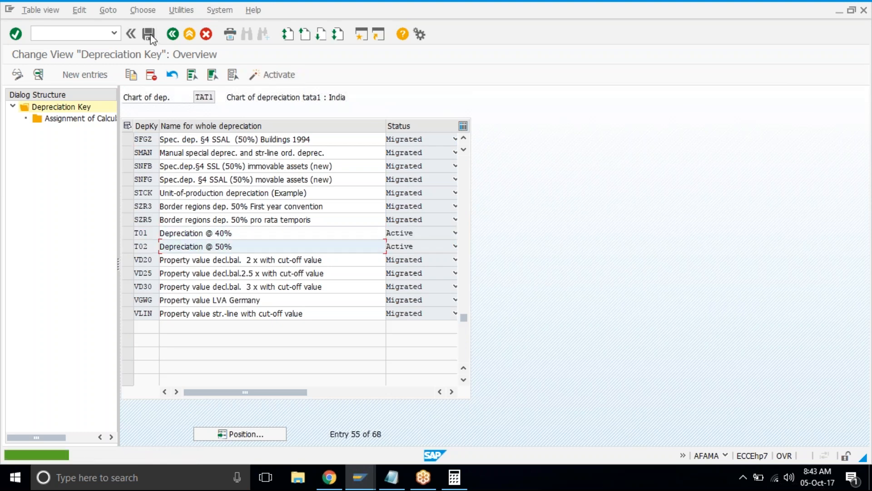
{"action": "left_click", "coordinate": [178, 35]}
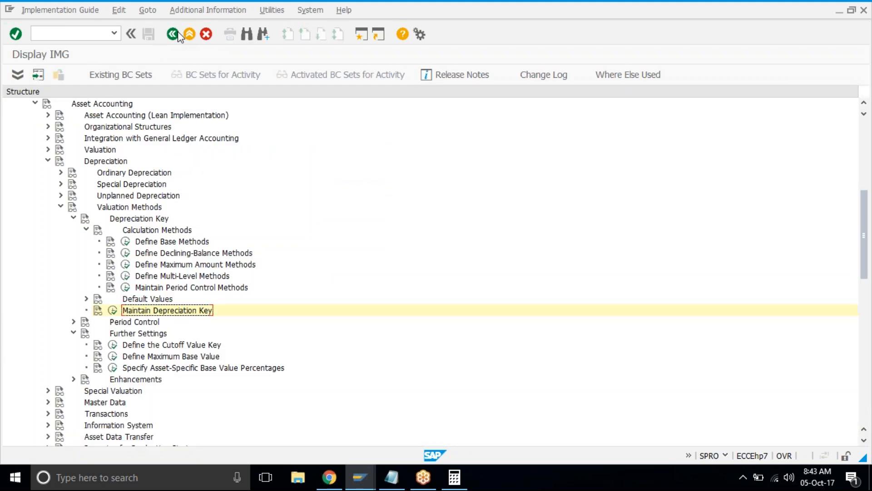
Step: Switch to the training spreadsheet in Chrome and fill B109:B114, Define Base Methods to Maintain Depreciation Key, with the custom light green
{"action": "left_click", "coordinate": [336, 480]}
{"action": "left_click_drag", "start_coordinate": [220, 303], "coordinate": [229, 363]}
{"action": "left_click", "coordinate": [479, 108]}
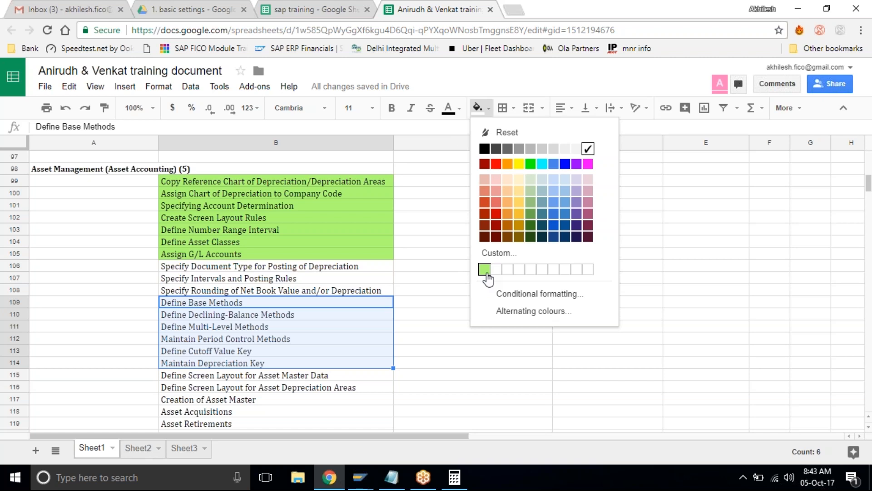
{"action": "left_click", "coordinate": [484, 269]}
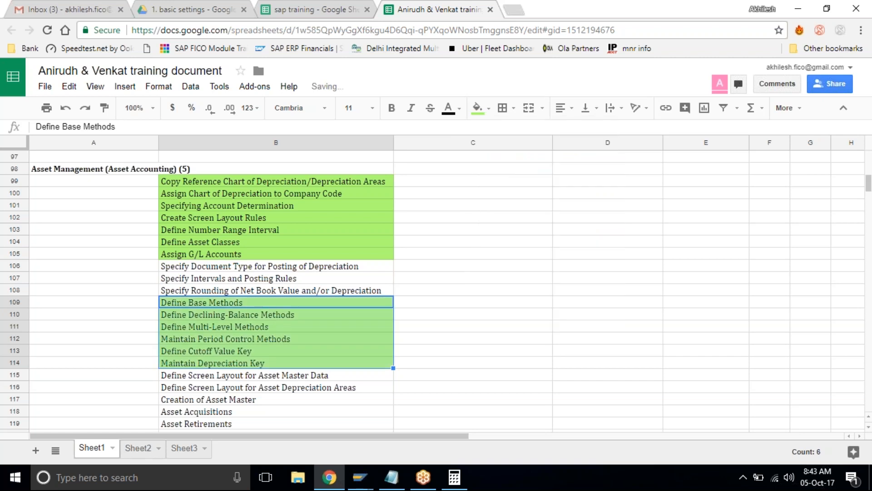
{"action": "left_click", "coordinate": [337, 316]}
Step: Review the unmarked Asset Accounting topics in the training checklist, from document type for depreciation posting to Depreciation Running
{"action": "scroll", "coordinate": [337, 318], "scroll_direction": "down", "scroll_amount": 2}
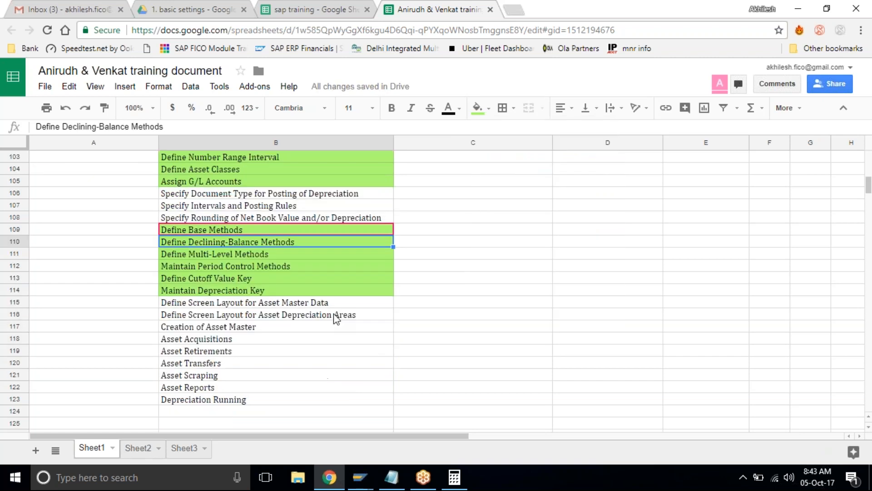
{"action": "left_click_drag", "start_coordinate": [272, 193], "coordinate": [263, 220]}
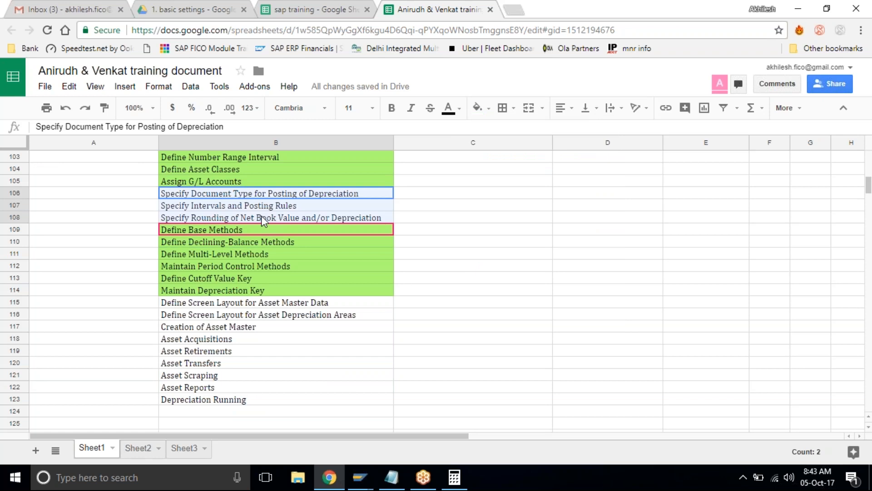
{"action": "left_click", "coordinate": [225, 302]}
{"action": "left_click_drag", "start_coordinate": [200, 344], "coordinate": [220, 374]}
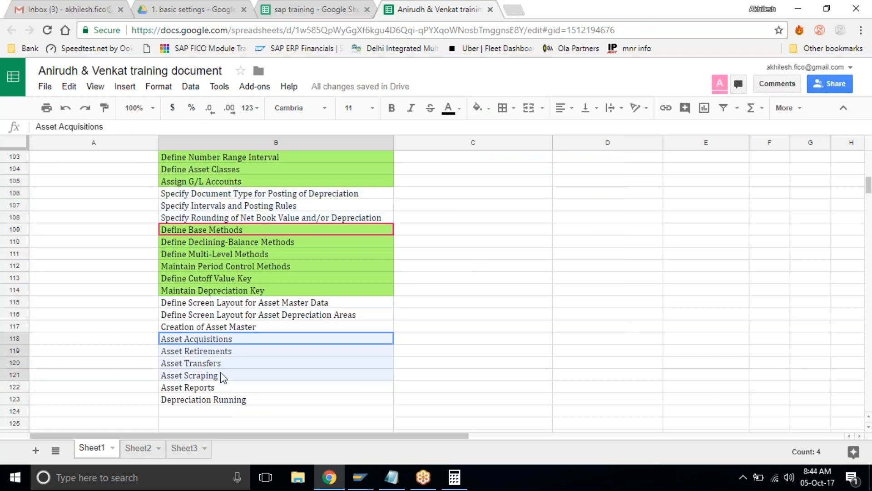
{"action": "left_click", "coordinate": [218, 387]}
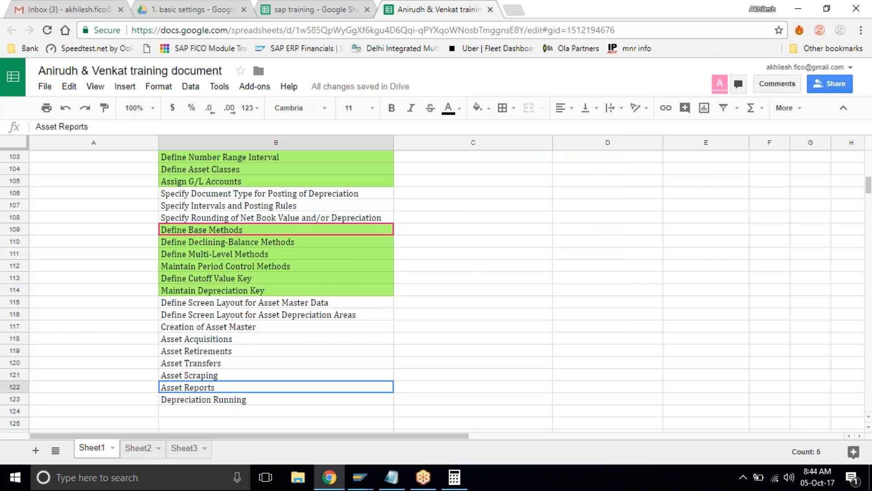
{"action": "scroll", "coordinate": [446, 290], "scroll_direction": "down", "scroll_amount": 2}
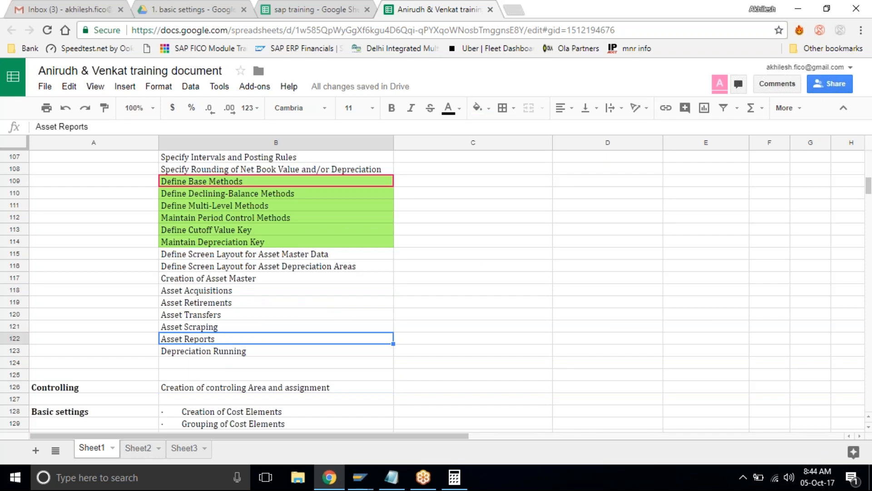
{"action": "scroll", "coordinate": [225, 291], "scroll_direction": "up", "scroll_amount": 3}
{"action": "left_click", "coordinate": [226, 254]}
{"action": "scroll", "coordinate": [225, 321], "scroll_direction": "down", "scroll_amount": 2}
{"action": "left_click", "coordinate": [201, 194]}
{"action": "left_click", "coordinate": [209, 302]}
{"action": "left_click", "coordinate": [211, 411], "text": "shift"}
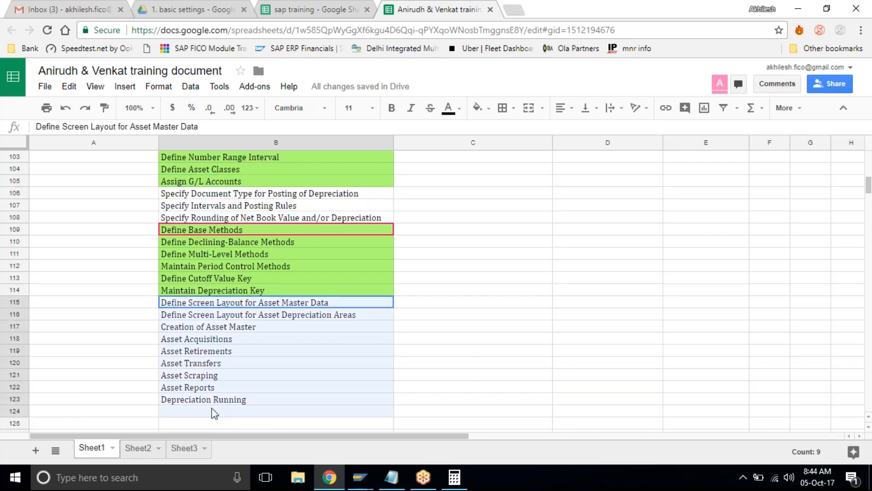
{"action": "left_click", "coordinate": [413, 402]}
{"action": "left_click_drag", "start_coordinate": [346, 406], "coordinate": [202, 304]}
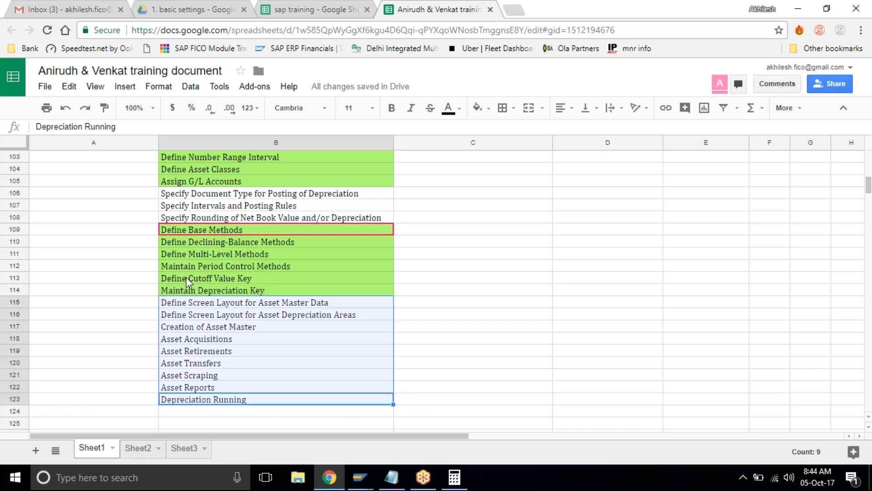
{"action": "left_click", "coordinate": [126, 246]}
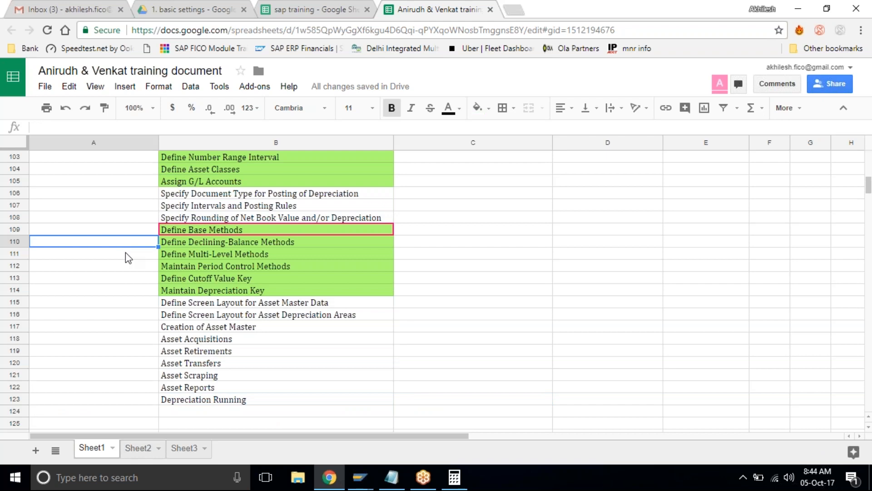
{"action": "scroll", "coordinate": [126, 253], "scroll_direction": "up", "scroll_amount": 1}
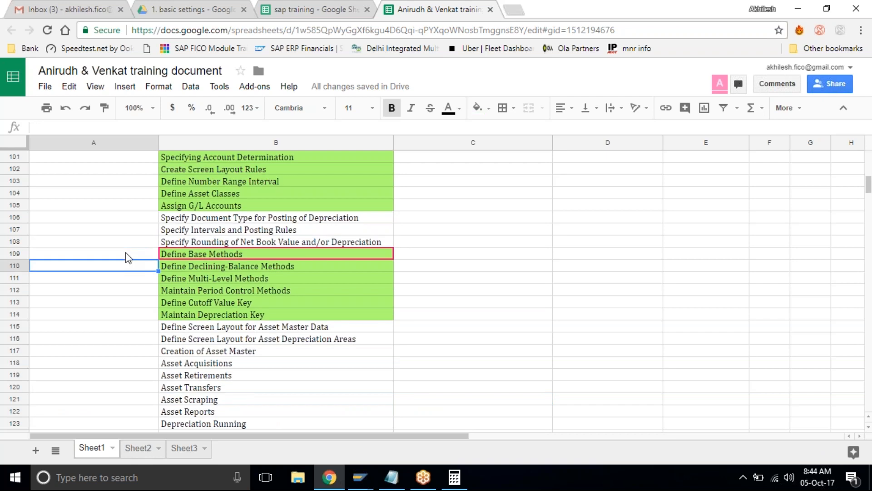
{"action": "scroll", "coordinate": [125, 257], "scroll_direction": "up", "scroll_amount": 1}
{"action": "scroll", "coordinate": [125, 253], "scroll_direction": "up", "scroll_amount": 2}
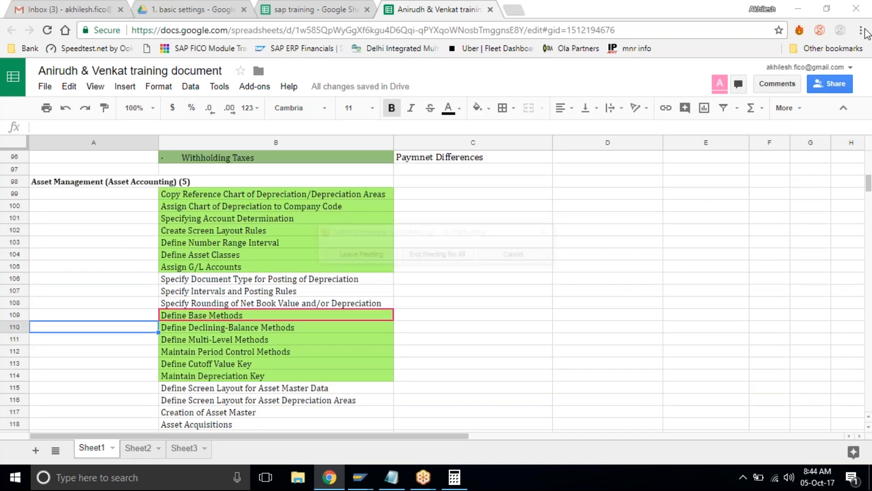